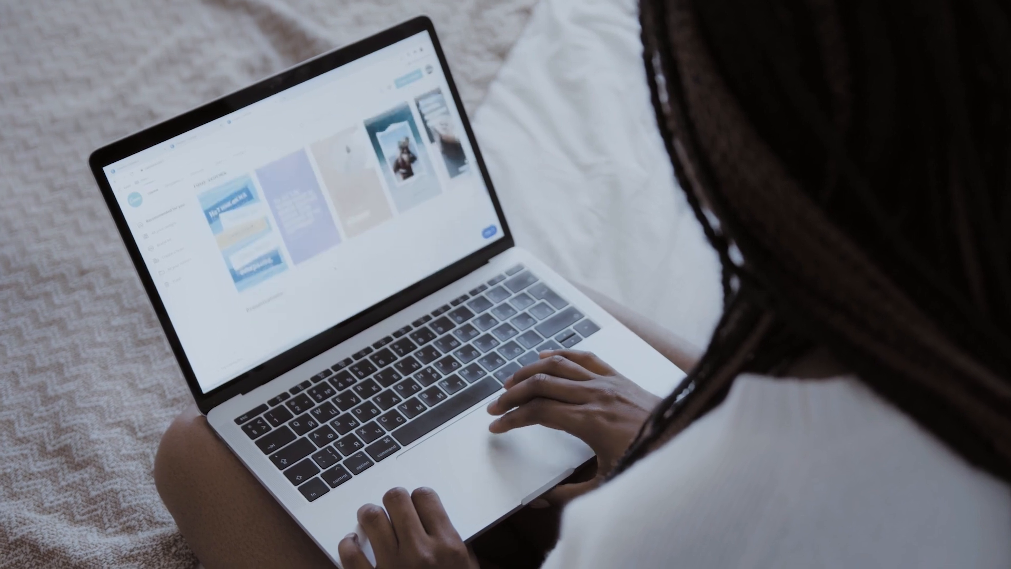
{"action": "scroll", "coordinate": [316, 221], "scroll_direction": "down", "scroll_amount": 5}
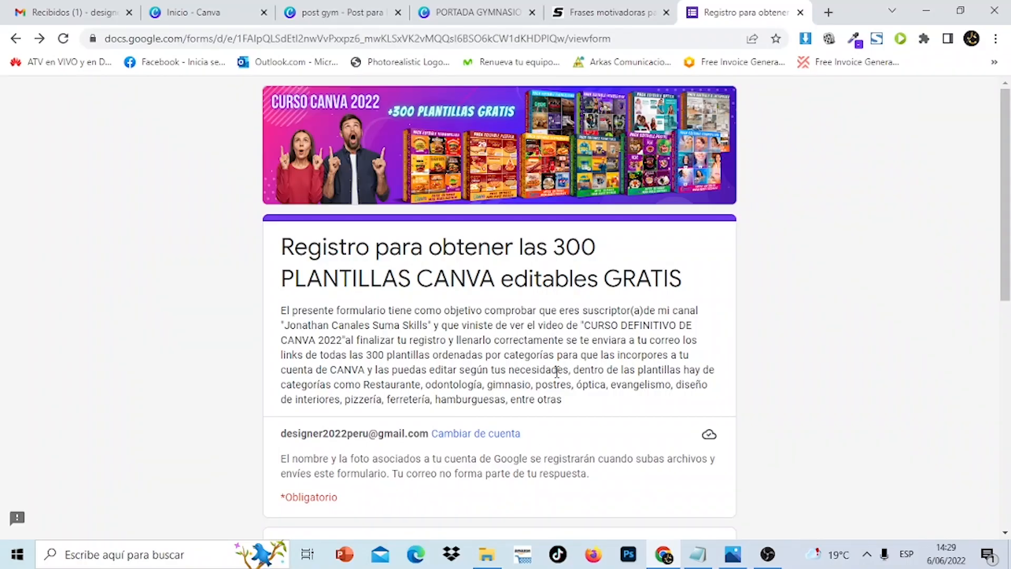
- Scroll through the current template pack designs, then move to the neighbouring template pack tab
{"action": "left_click_drag", "start_coordinate": [1007, 194], "coordinate": [1008, 398]}
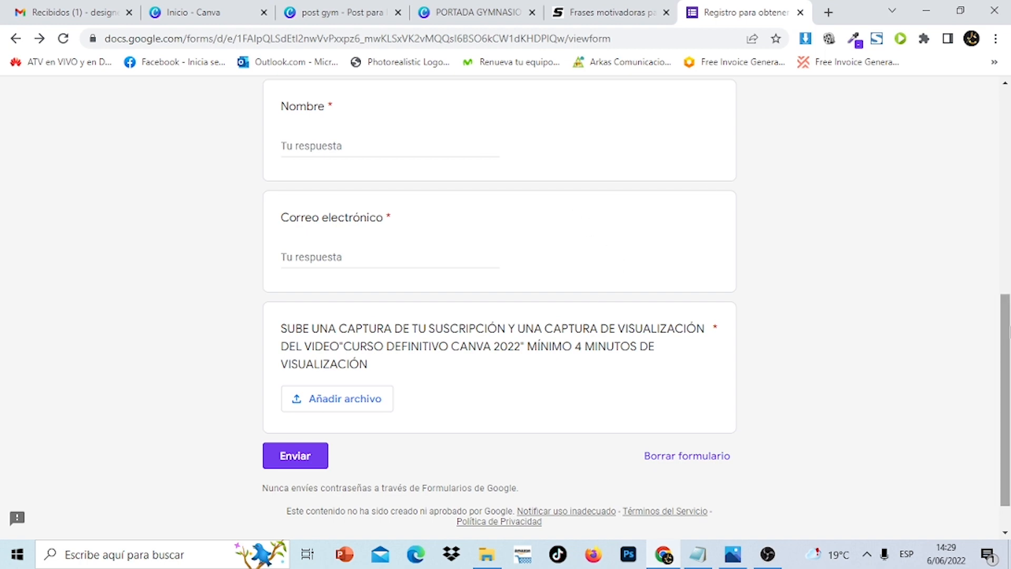
{"action": "left_click_drag", "start_coordinate": [1009, 329], "coordinate": [1009, 125]}
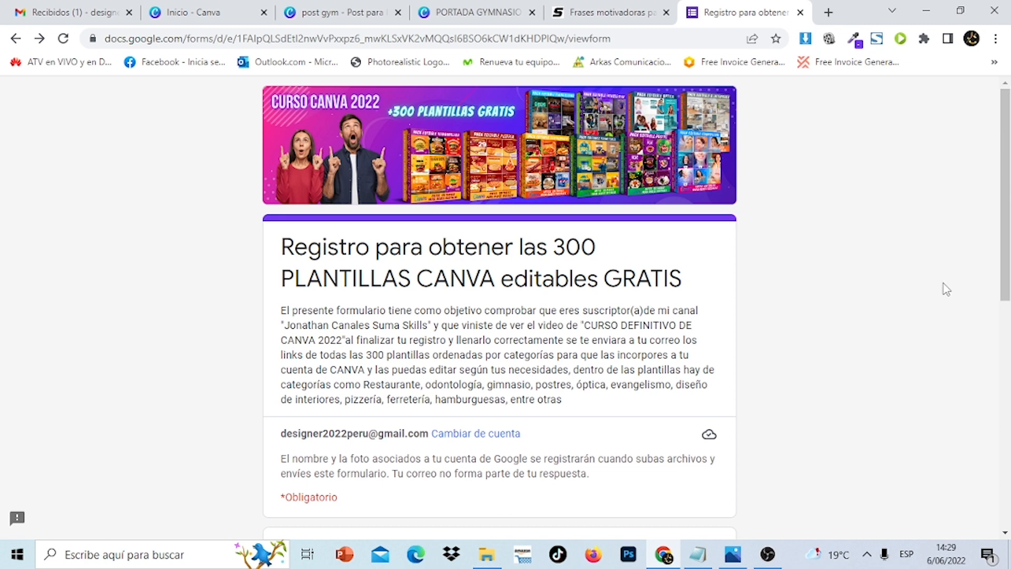
{"action": "left_click_drag", "start_coordinate": [1003, 216], "coordinate": [1010, 150]}
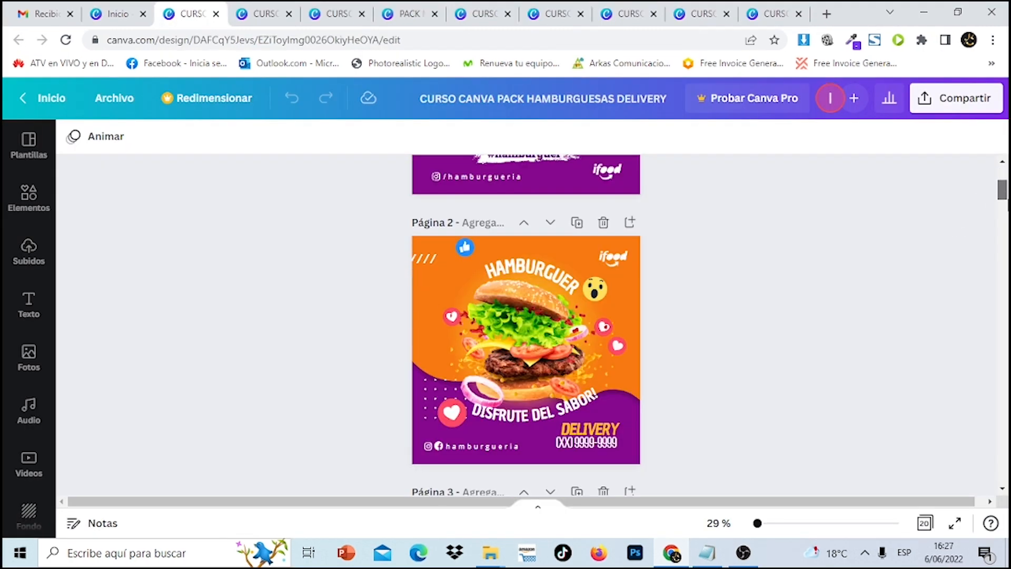
{"action": "scroll", "coordinate": [1002, 232], "scroll_direction": "down", "scroll_amount": 10}
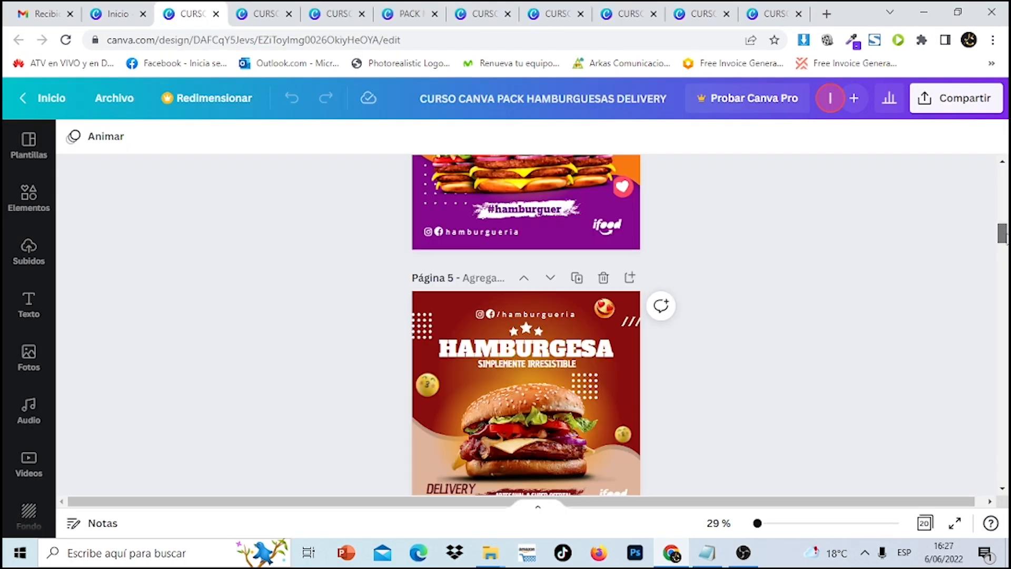
{"action": "left_click_drag", "start_coordinate": [1002, 232], "coordinate": [1002, 445]}
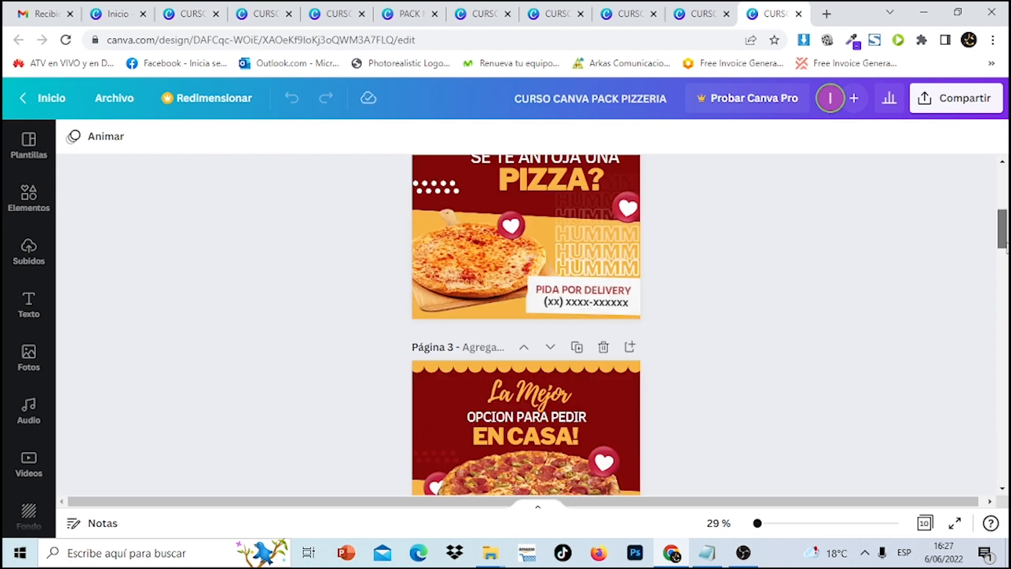
{"action": "scroll", "coordinate": [1002, 227], "scroll_direction": "down", "scroll_amount": 2}
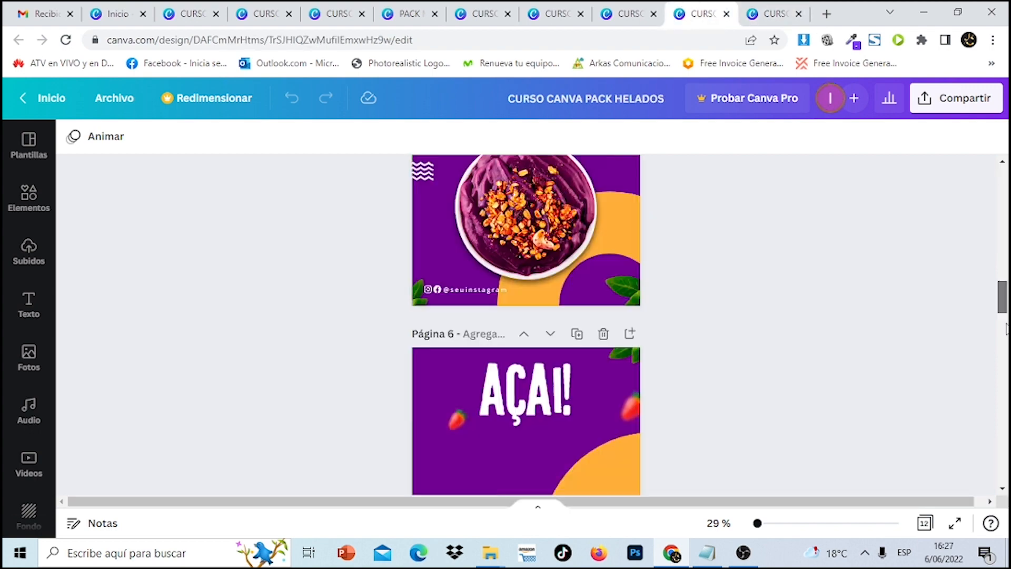
{"action": "scroll", "coordinate": [1002, 295], "scroll_direction": "down", "scroll_amount": 10}
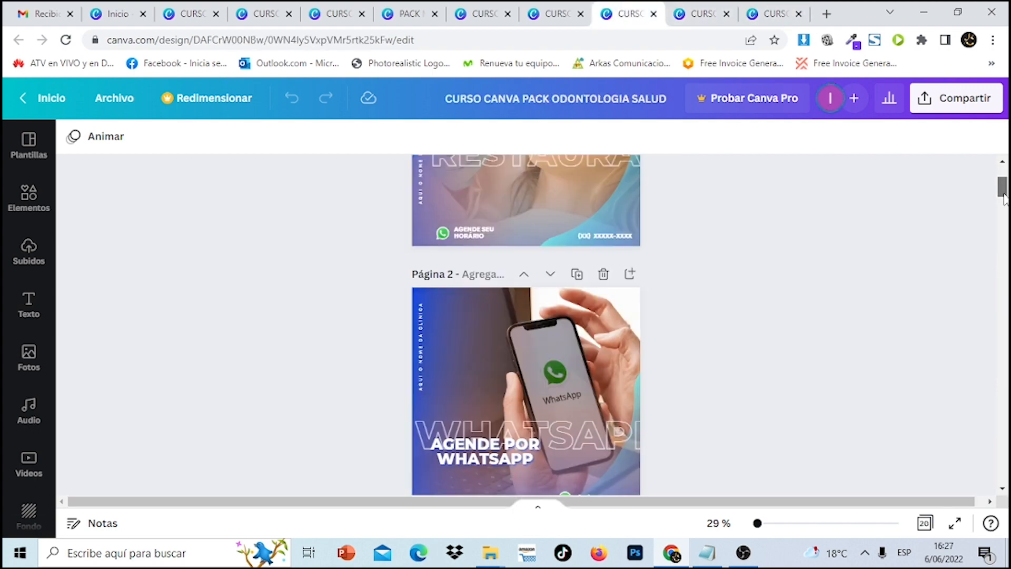
{"action": "scroll", "coordinate": [1002, 306], "scroll_direction": "down", "scroll_amount": 10}
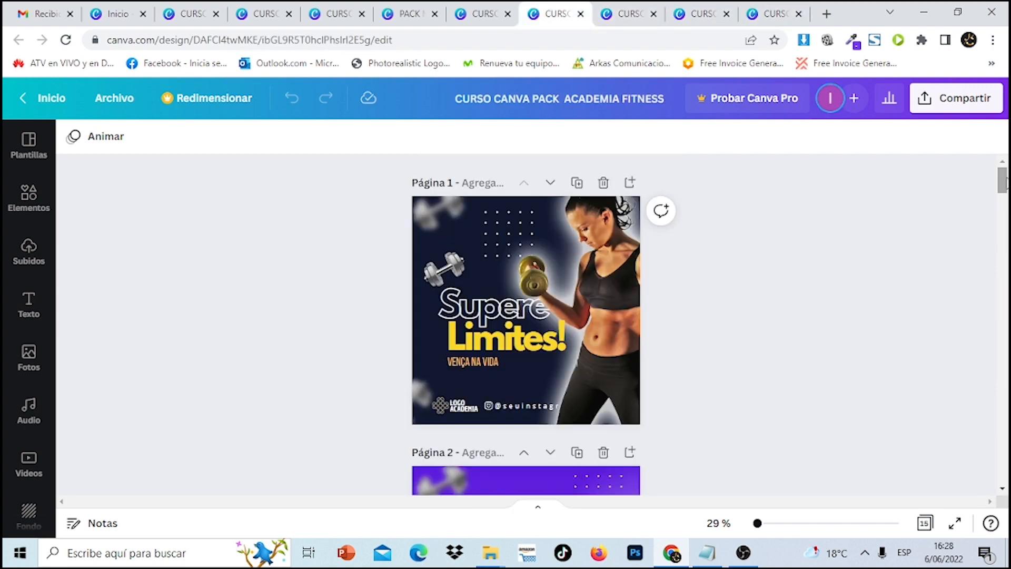
{"action": "key", "text": "ctrl+shift+Tab"}
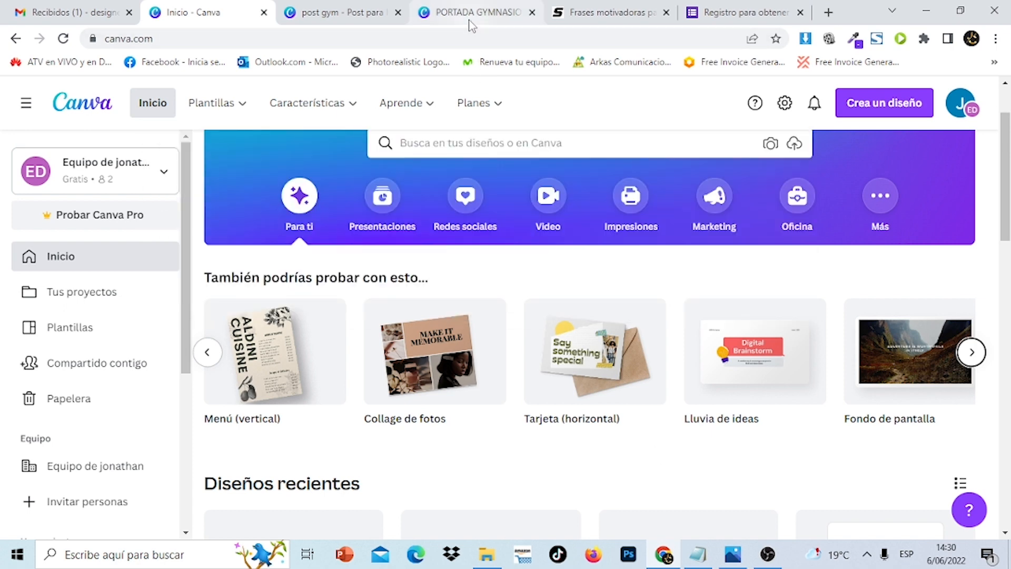
- Switch to the PORTADA GYMNASIO design, view the sample gym poster in Photos, then close it
{"action": "left_click", "coordinate": [471, 23]}
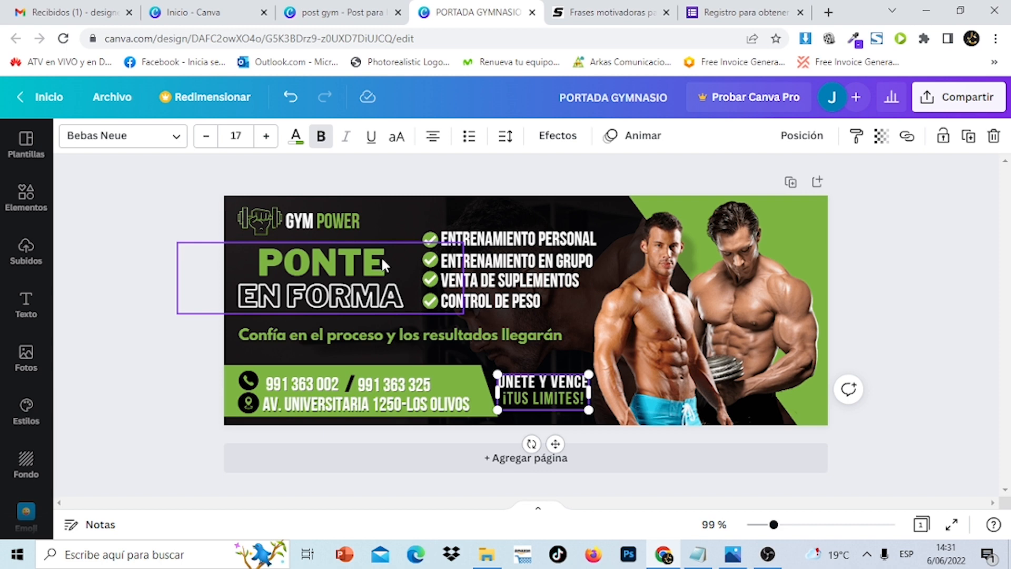
{"action": "mouse_move", "coordinate": [733, 554]}
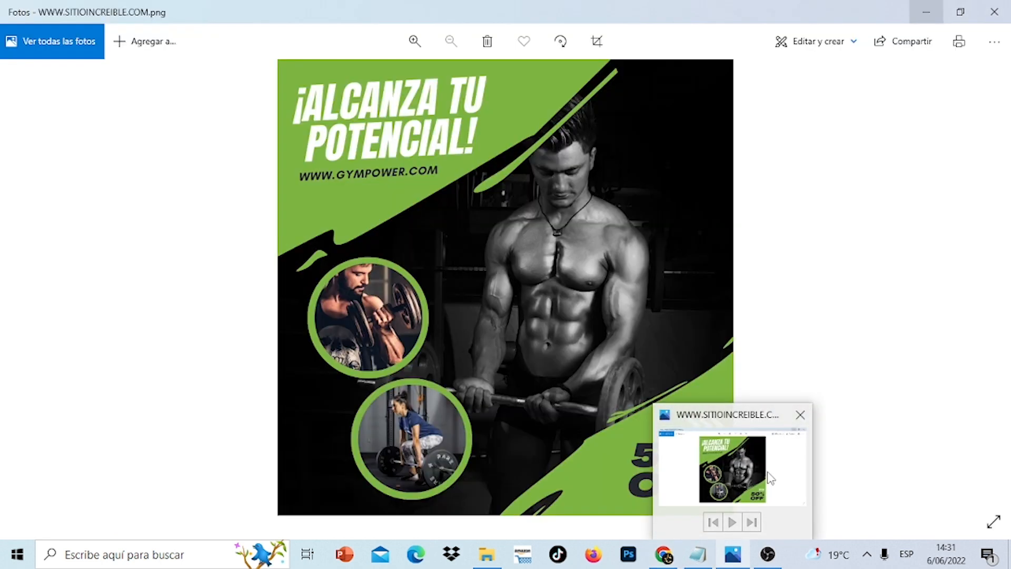
{"action": "left_click", "coordinate": [770, 478]}
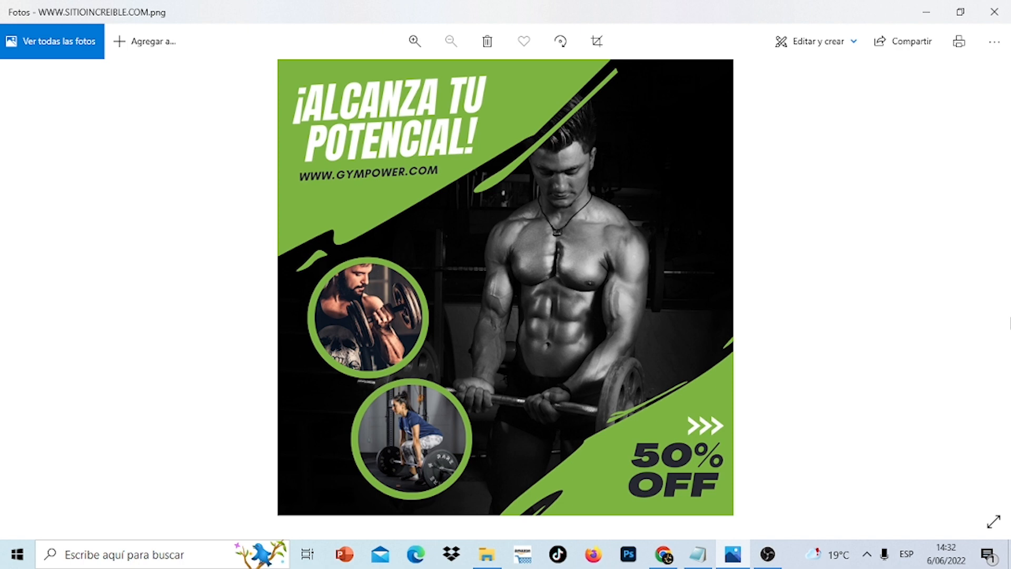
{"action": "left_click", "coordinate": [994, 12]}
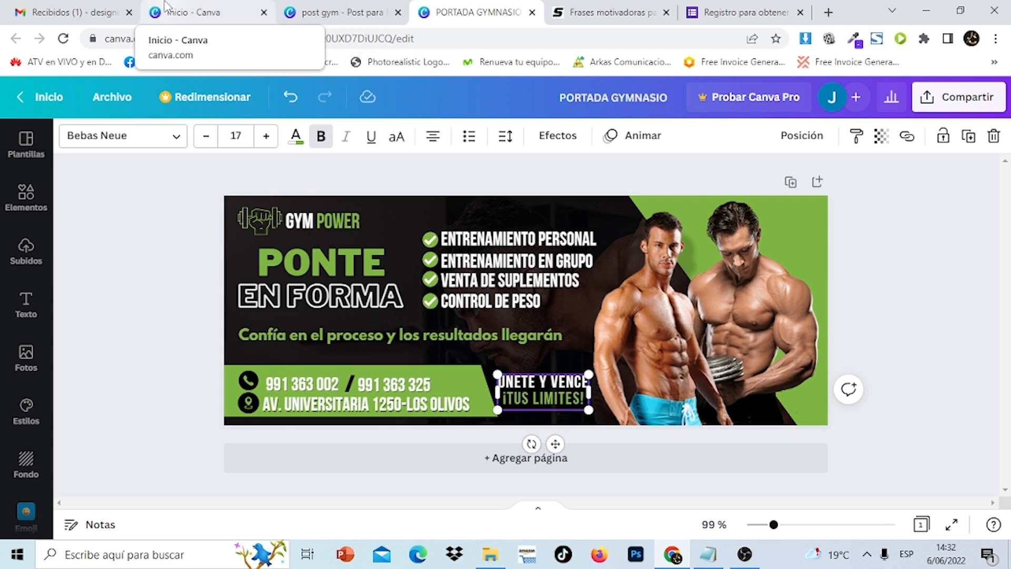
- Search Google for 'canva' and open the official canva.com result
{"action": "left_click", "coordinate": [82, 9]}
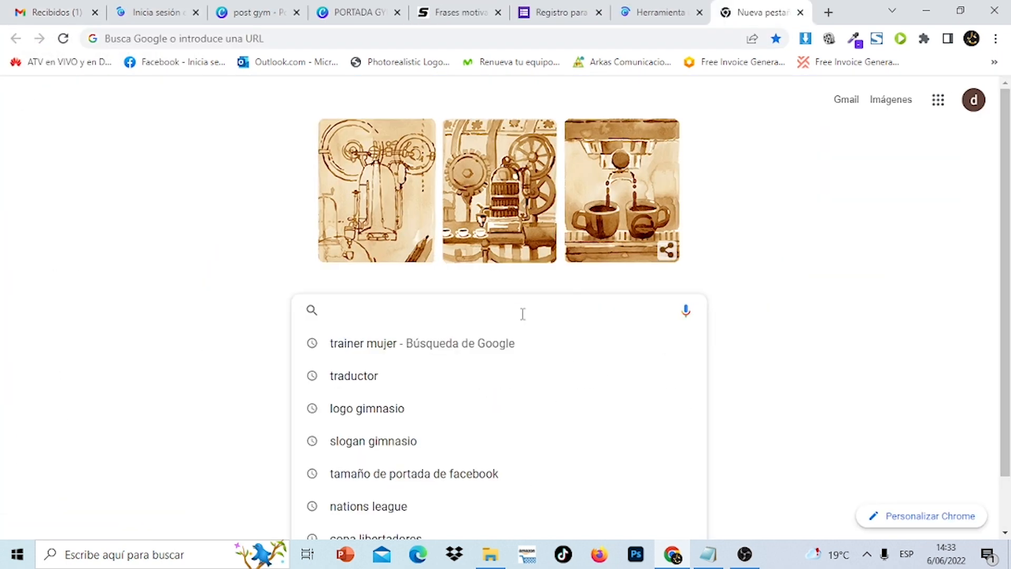
{"action": "type", "text": "ca"}
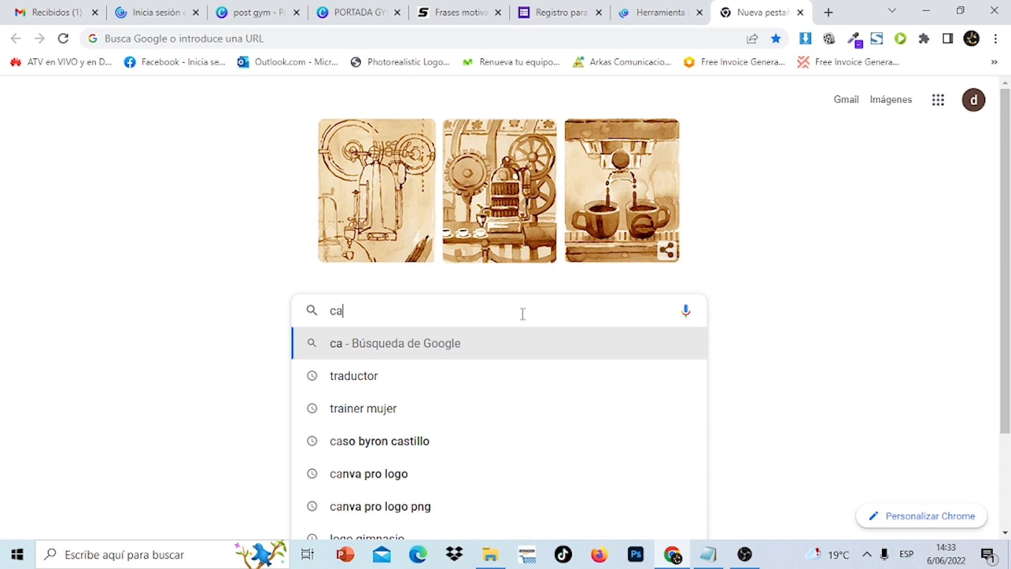
{"action": "type", "text": "nva"}
{"action": "key", "text": "Return"}
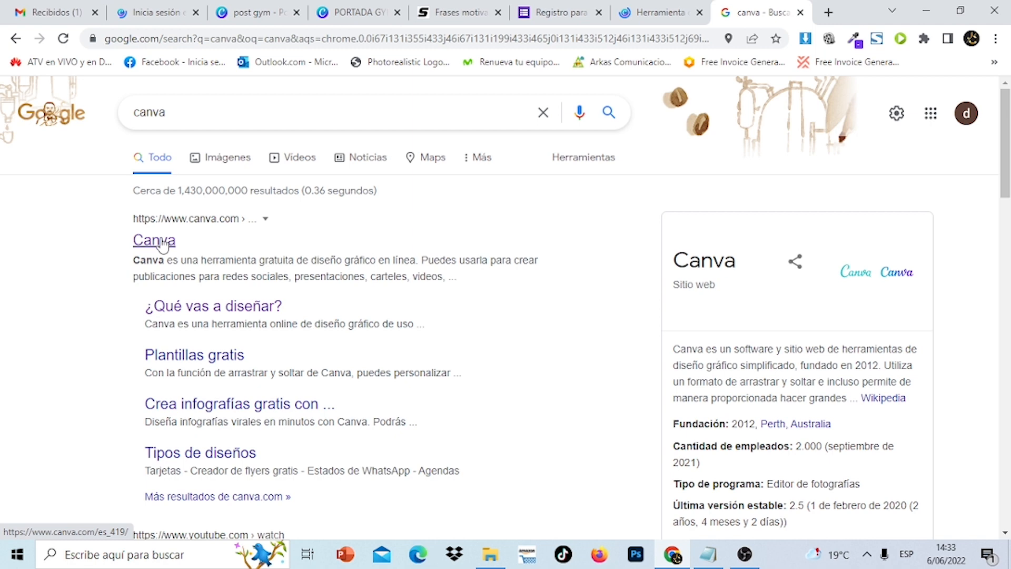
{"action": "left_click", "coordinate": [158, 241]}
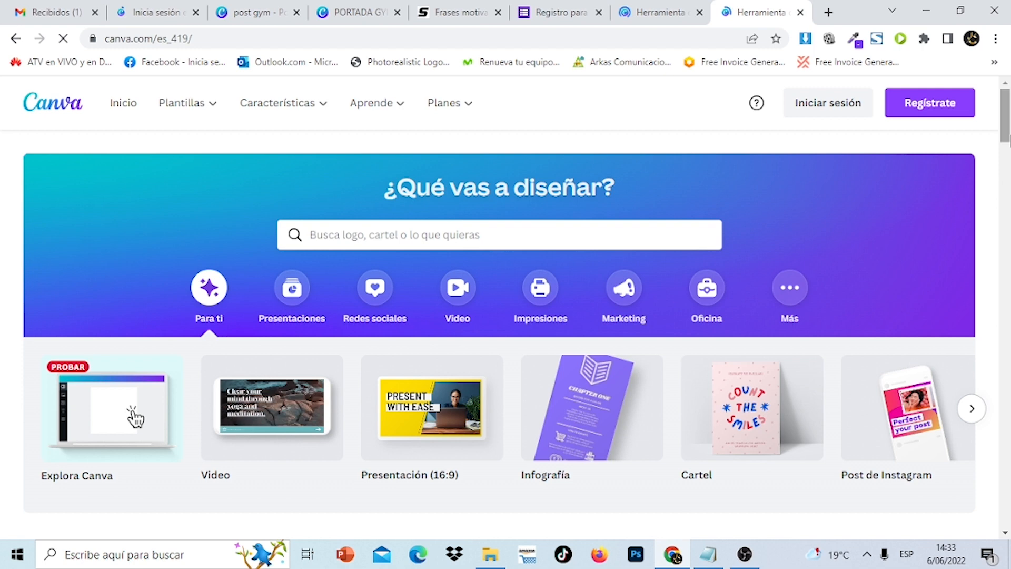
- Browse the homepage template categories, dismiss the Google sign-in suggestion, and choose Regístrate
{"action": "scroll", "coordinate": [504, 326], "scroll_direction": "down", "scroll_amount": 2}
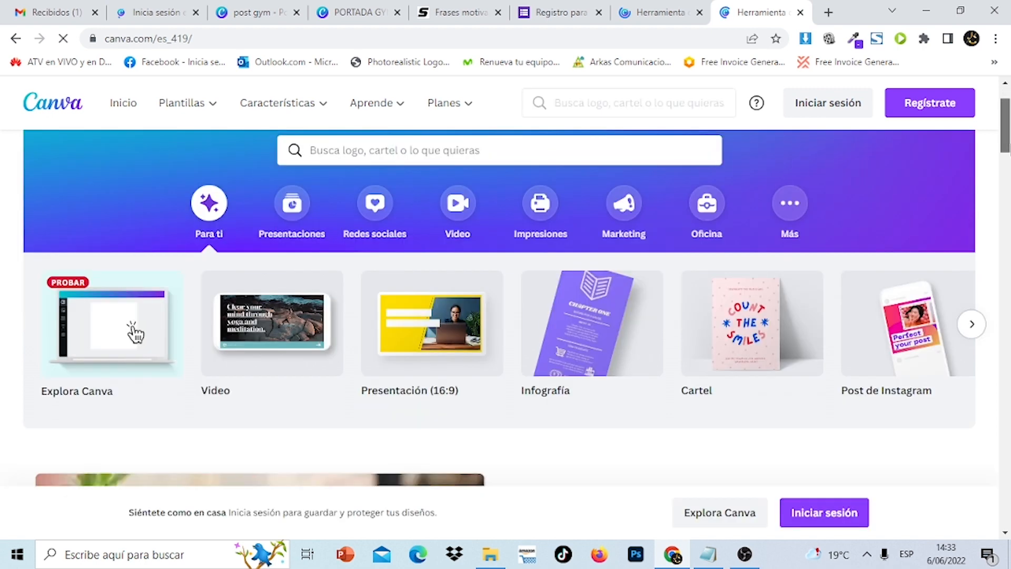
{"action": "scroll", "coordinate": [359, 305], "scroll_direction": "up", "scroll_amount": 2}
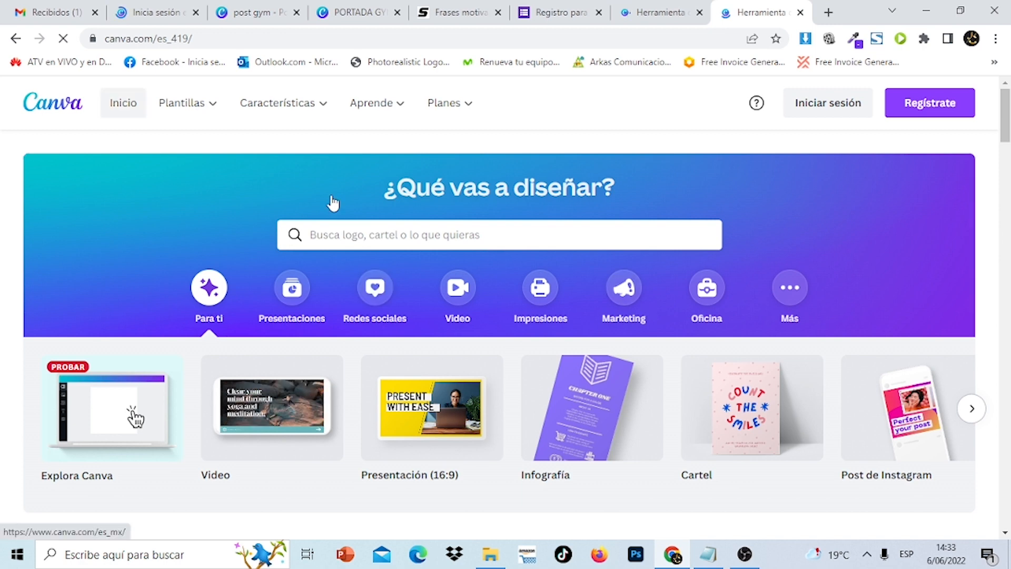
{"action": "left_click", "coordinate": [206, 104]}
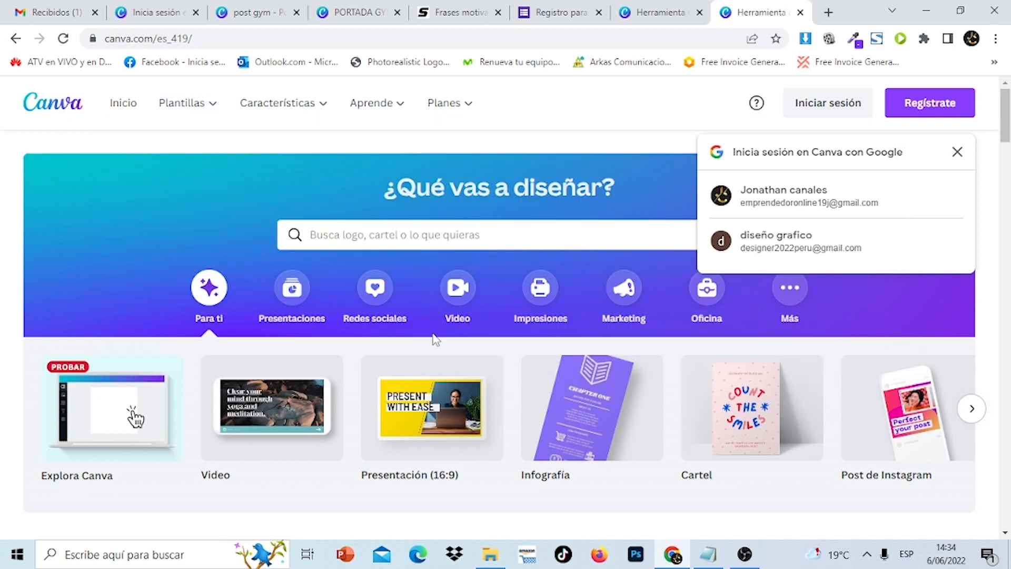
{"action": "left_click", "coordinate": [958, 151]}
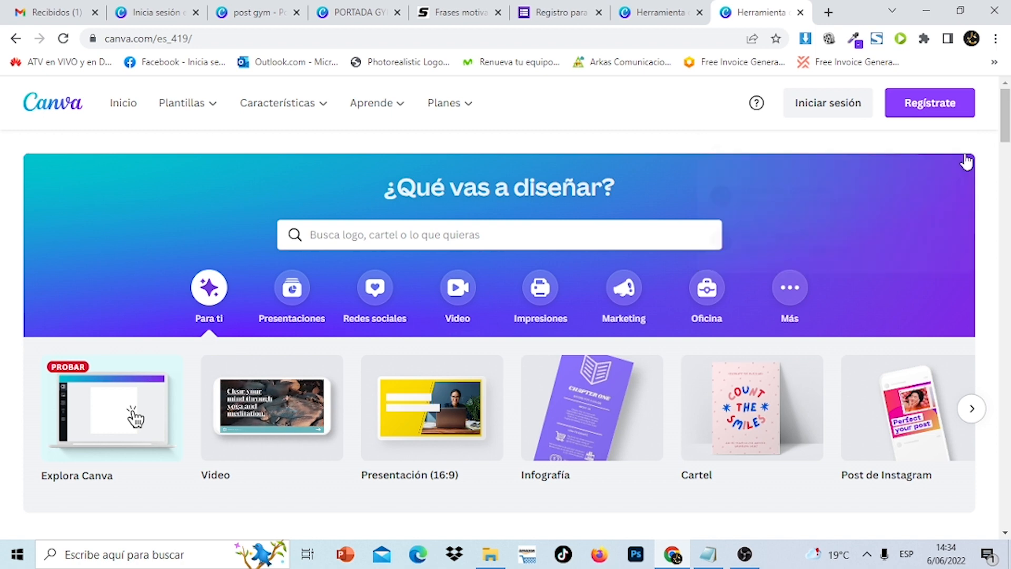
{"action": "mouse_move", "coordinate": [480, 108]}
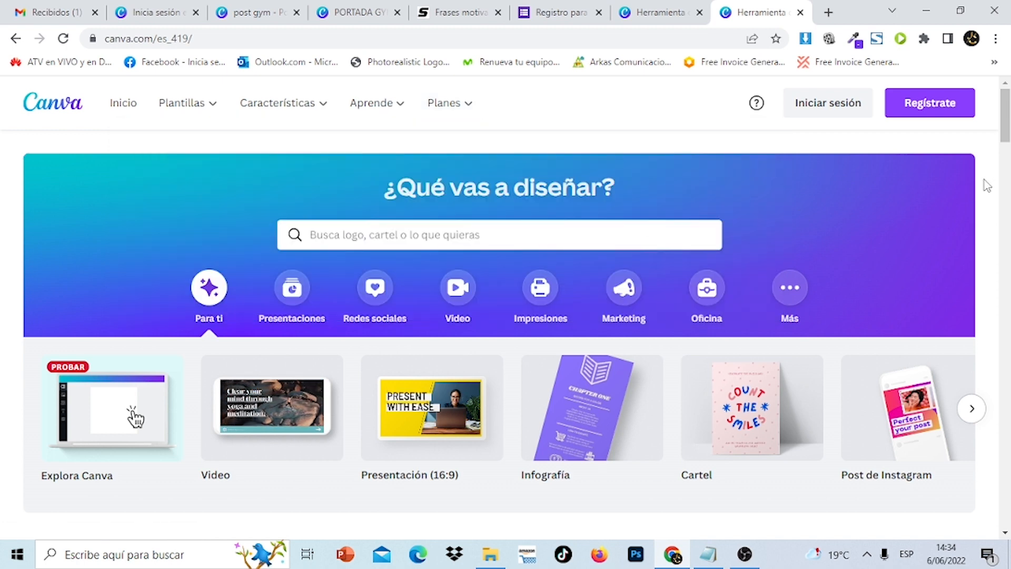
{"action": "left_click", "coordinate": [945, 105]}
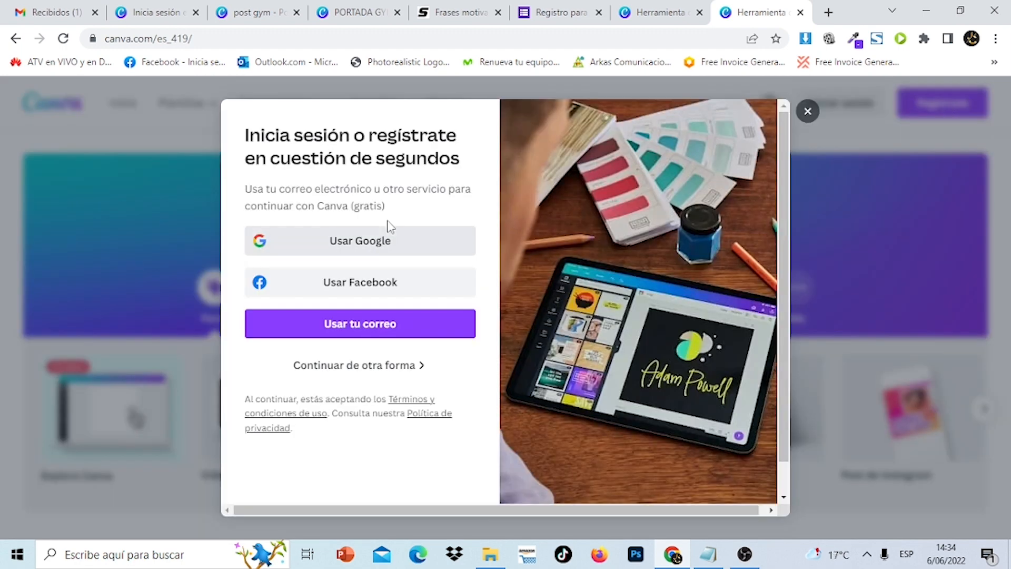
- Choose email sign-up, check the inbox for the address, and submit the email address
{"action": "left_click", "coordinate": [358, 329]}
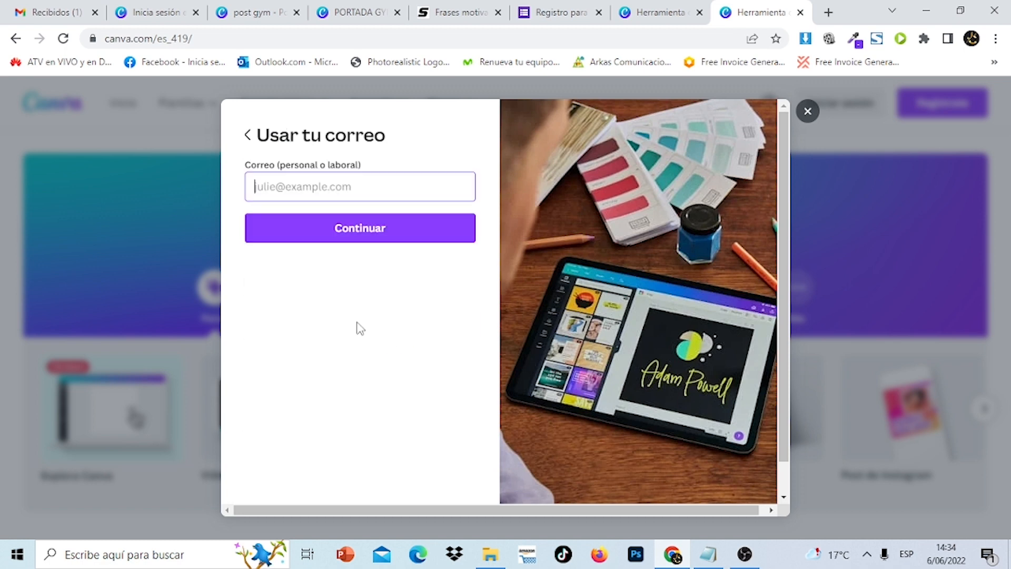
{"action": "left_click", "coordinate": [340, 175]}
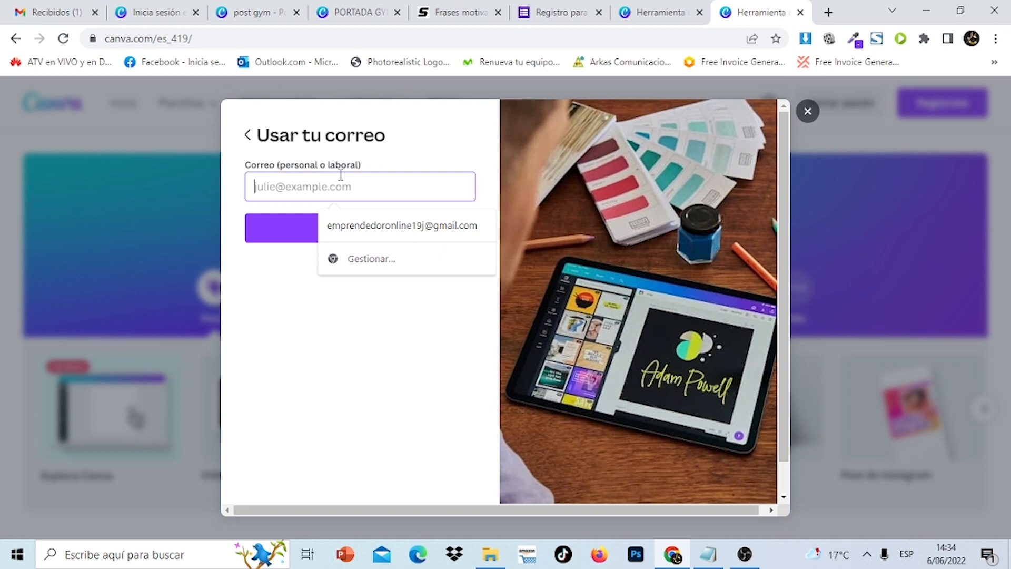
{"action": "left_click", "coordinate": [53, 12]}
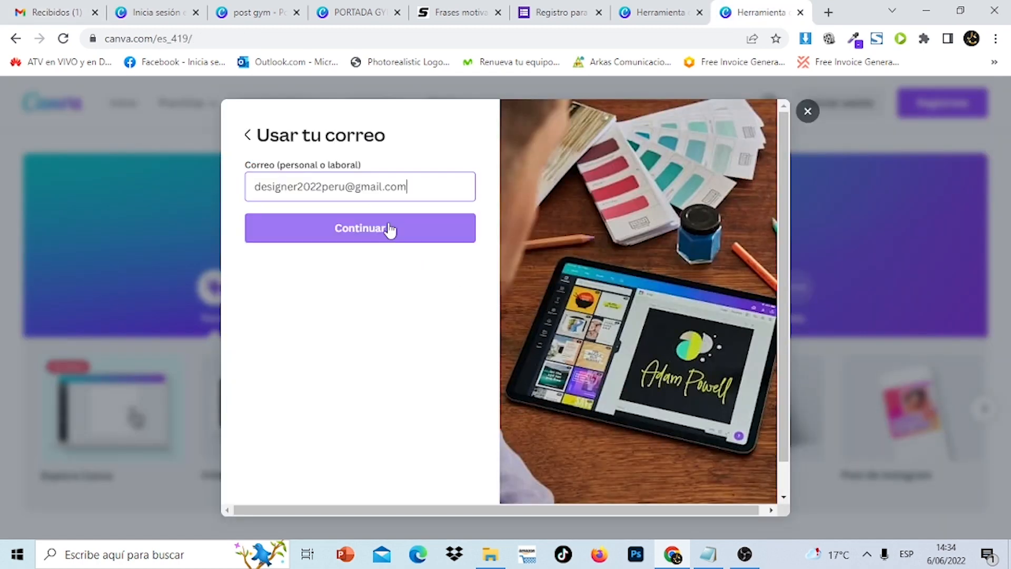
{"action": "left_click", "coordinate": [389, 226]}
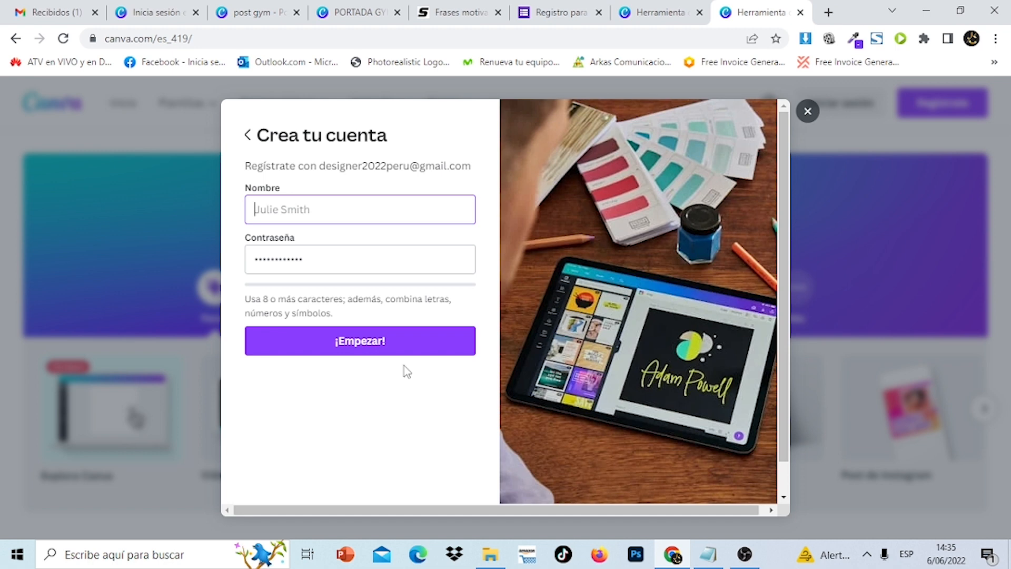
- Enter the account name and password, create the account, and switch to the Gmail inbox
{"action": "type", "text": "jonathan"}
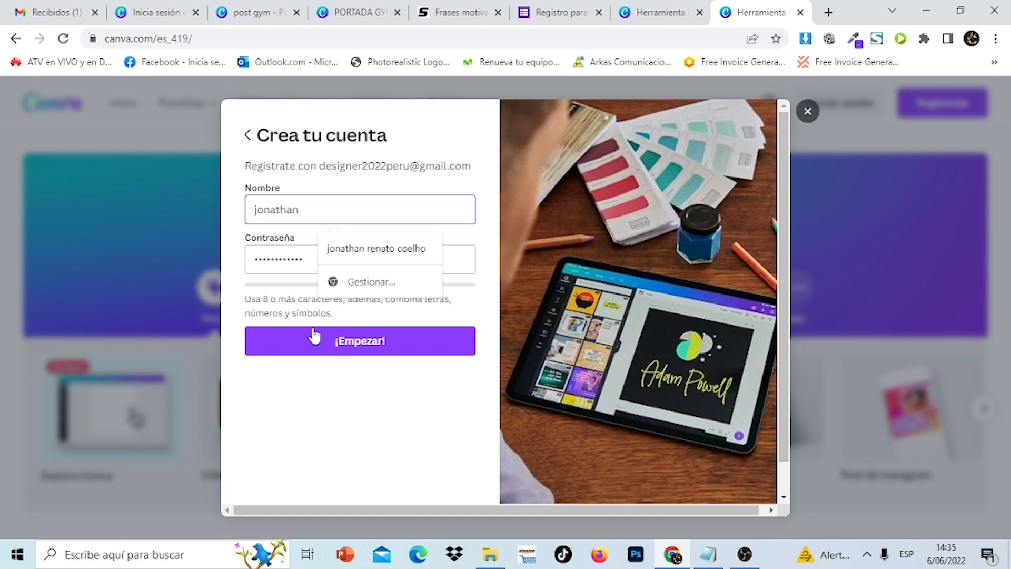
{"action": "left_click", "coordinate": [292, 264]}
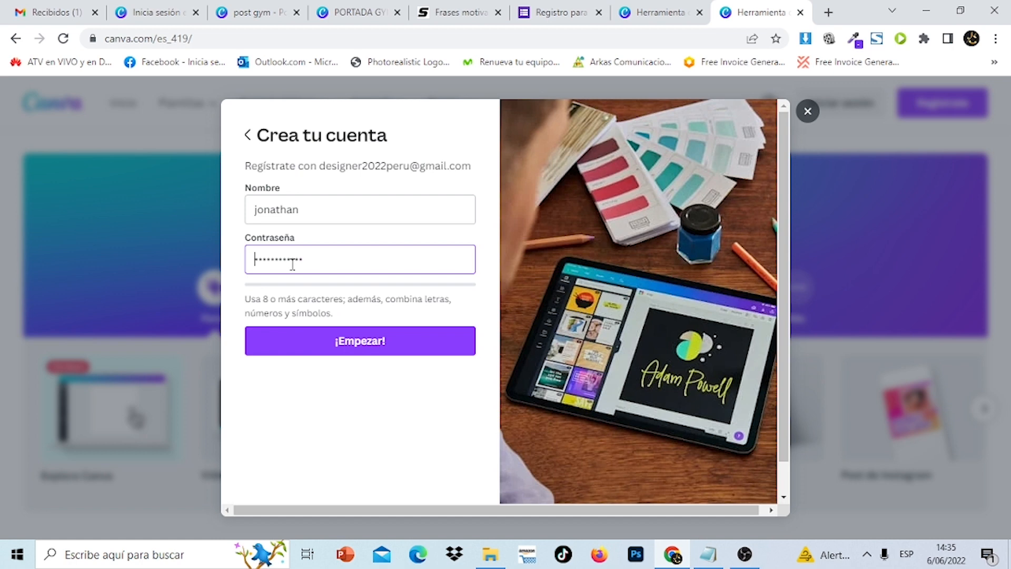
{"action": "key", "text": "ctrl+v"}
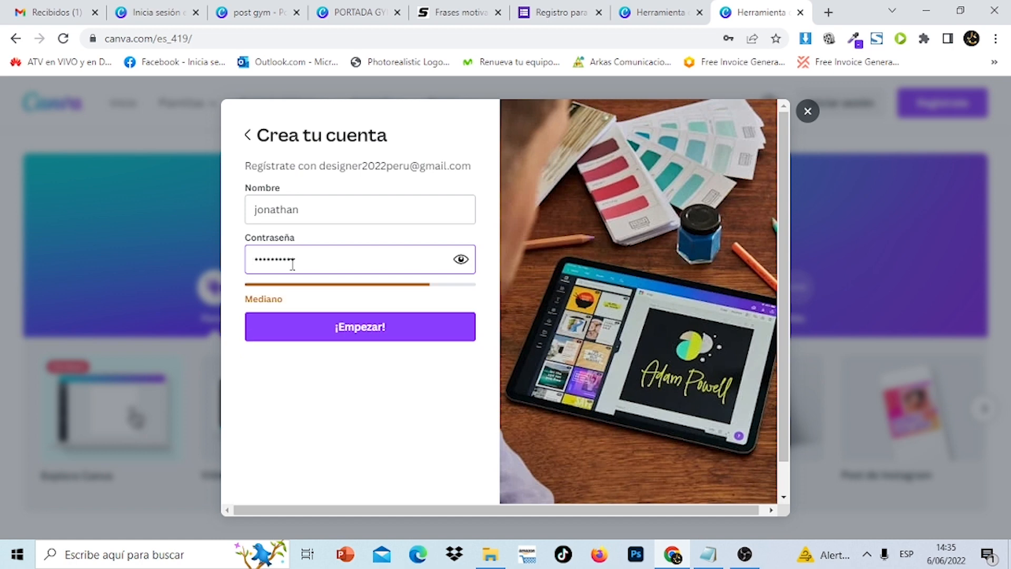
{"action": "left_click", "coordinate": [395, 332]}
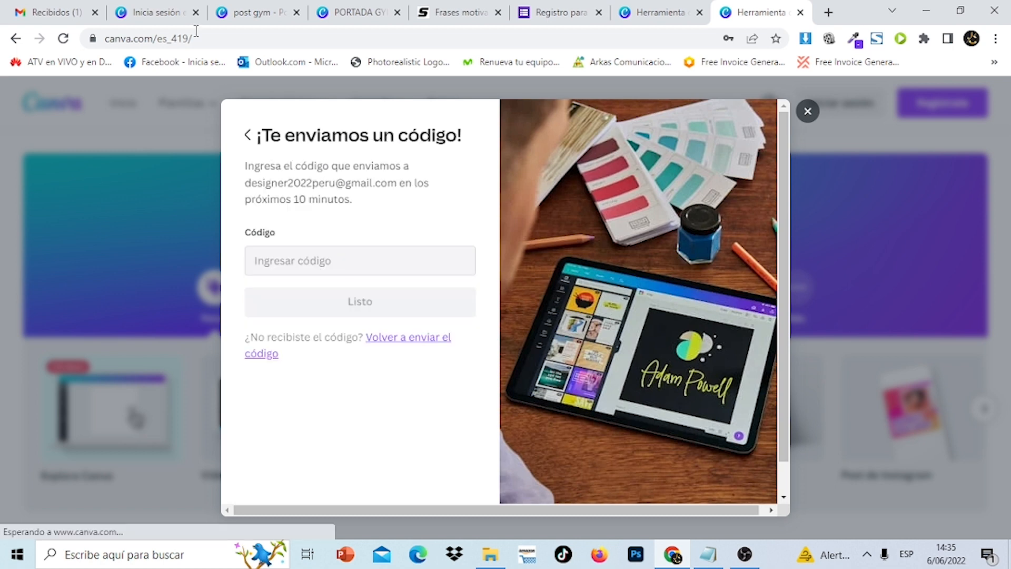
{"action": "key", "text": "ctrl+1"}
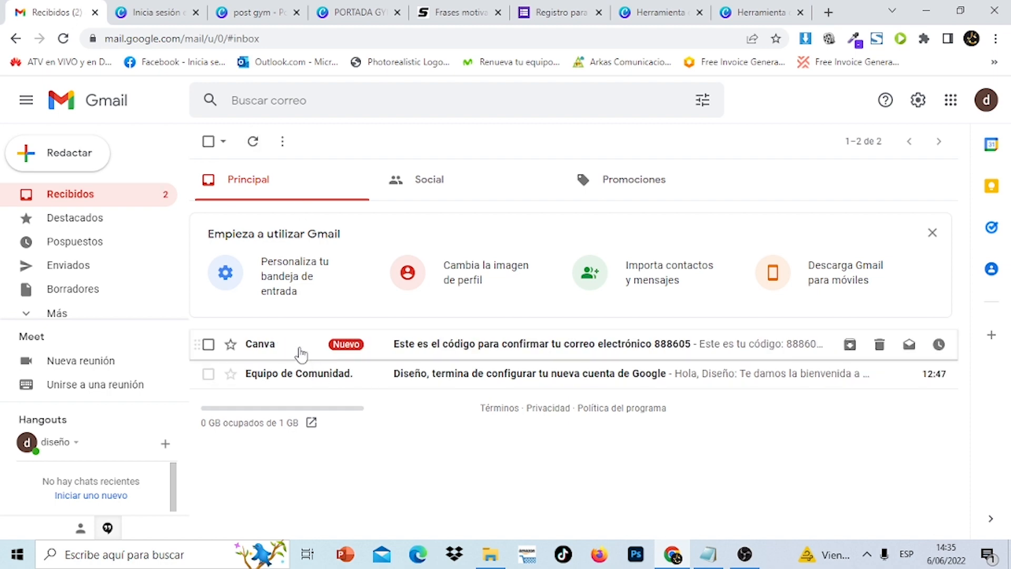
- Open Canva's confirmation email, copy the six-digit verification code, and return to the Canva tab
{"action": "left_click", "coordinate": [301, 355]}
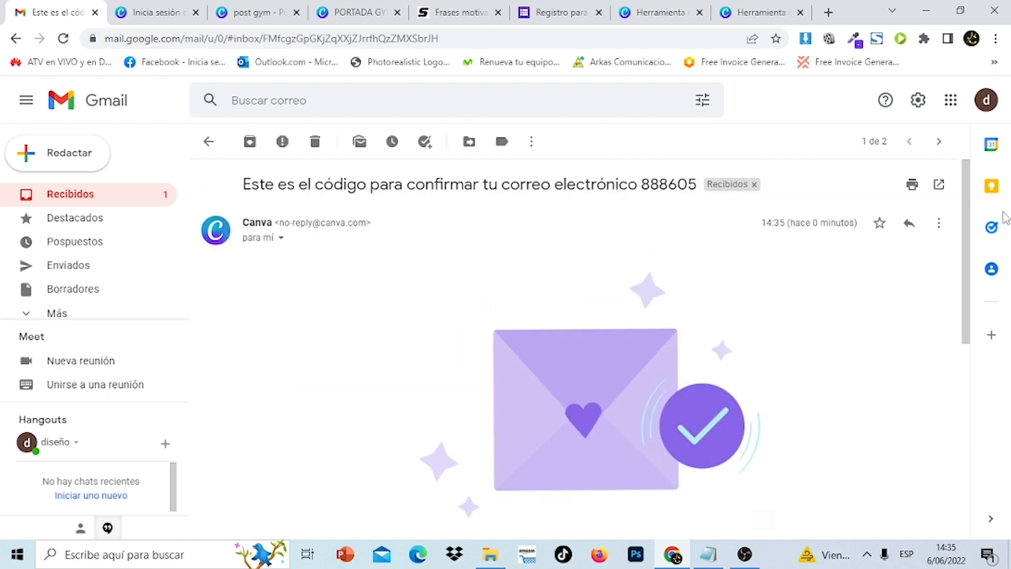
{"action": "left_click_drag", "start_coordinate": [967, 216], "coordinate": [967, 366]}
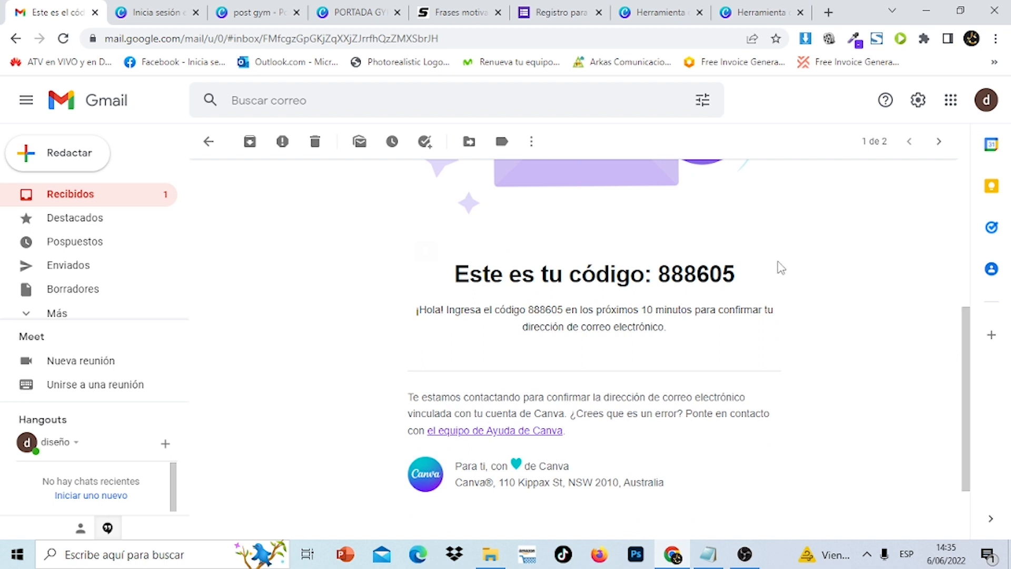
{"action": "left_click_drag", "start_coordinate": [746, 283], "coordinate": [656, 280]}
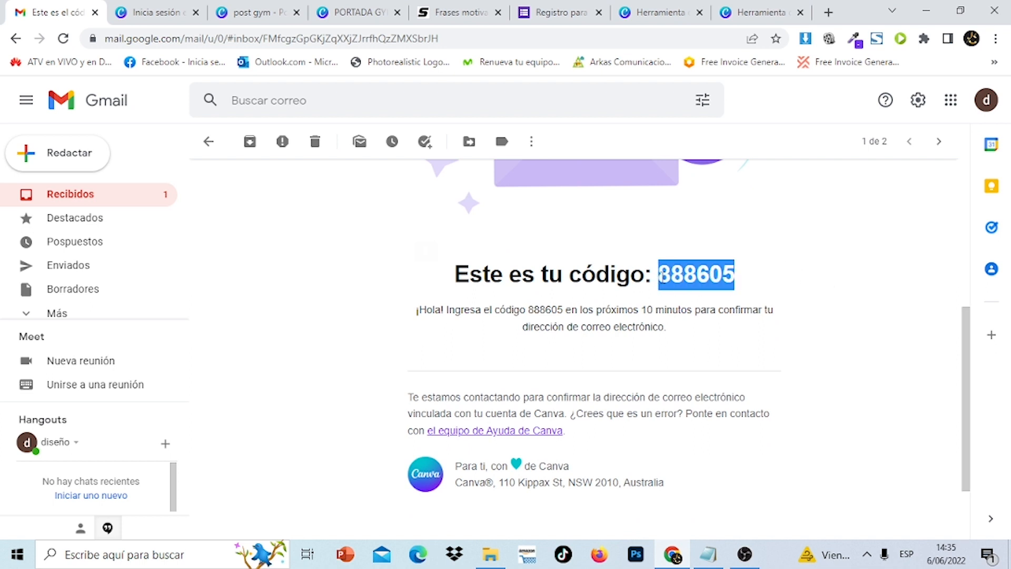
{"action": "right_click", "coordinate": [661, 275]}
{"action": "left_click", "coordinate": [690, 293]}
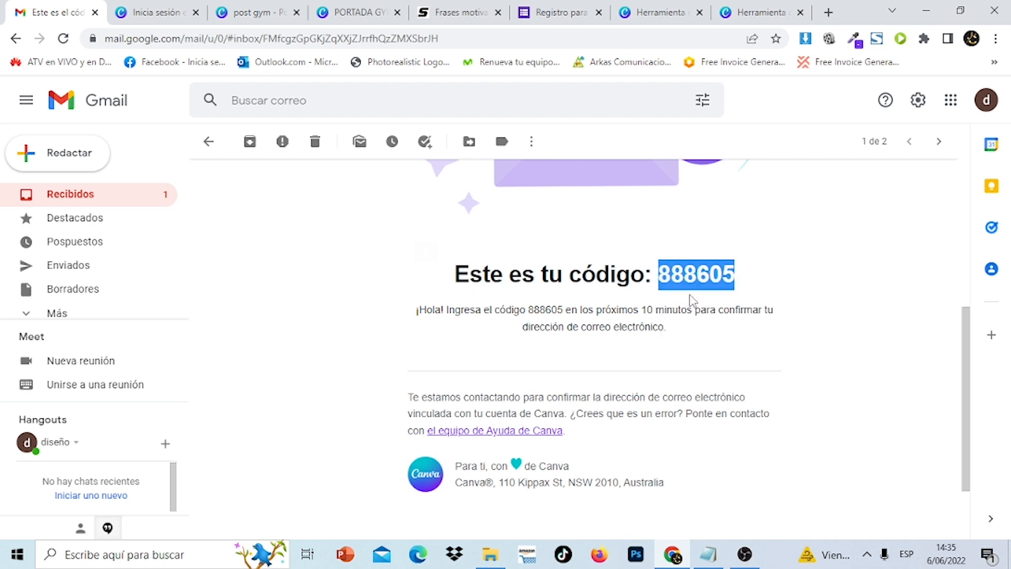
{"action": "left_click", "coordinate": [742, 4]}
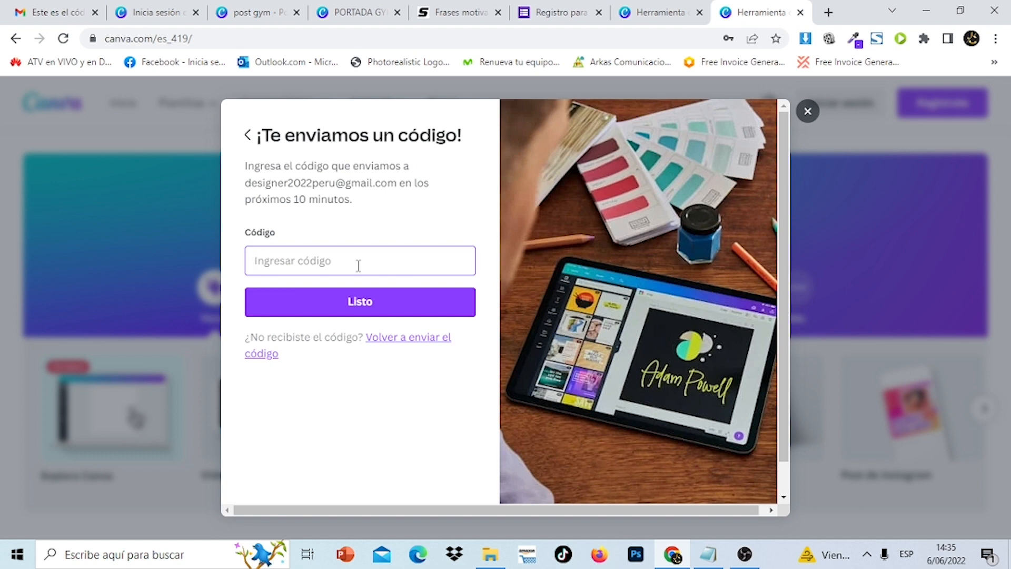
- Paste the verification code, pick 'Uso personal', and decline the Pro trial with 'Quizás más tarde'
{"action": "key", "text": "ctrl+v"}
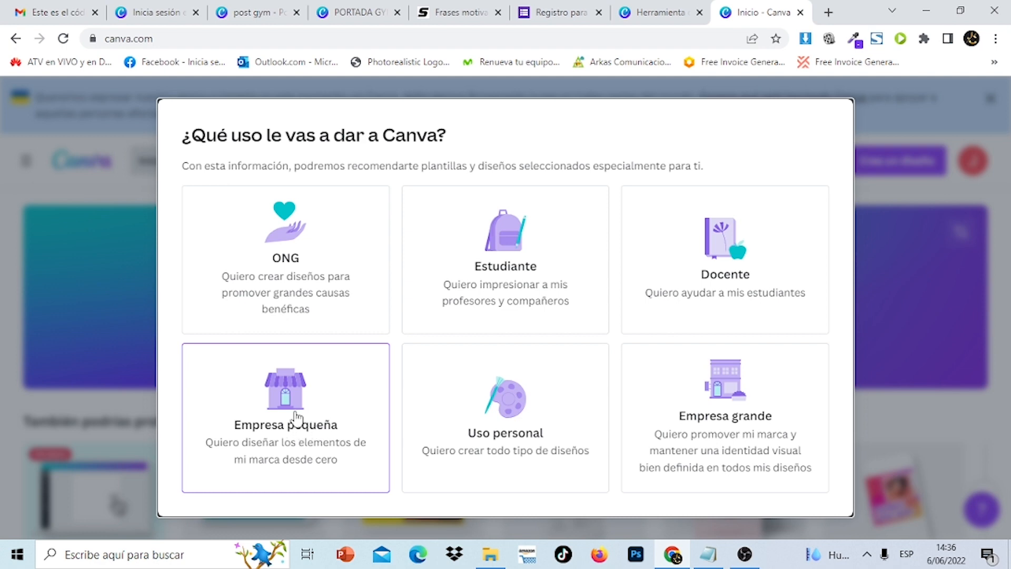
{"action": "left_click", "coordinate": [527, 421]}
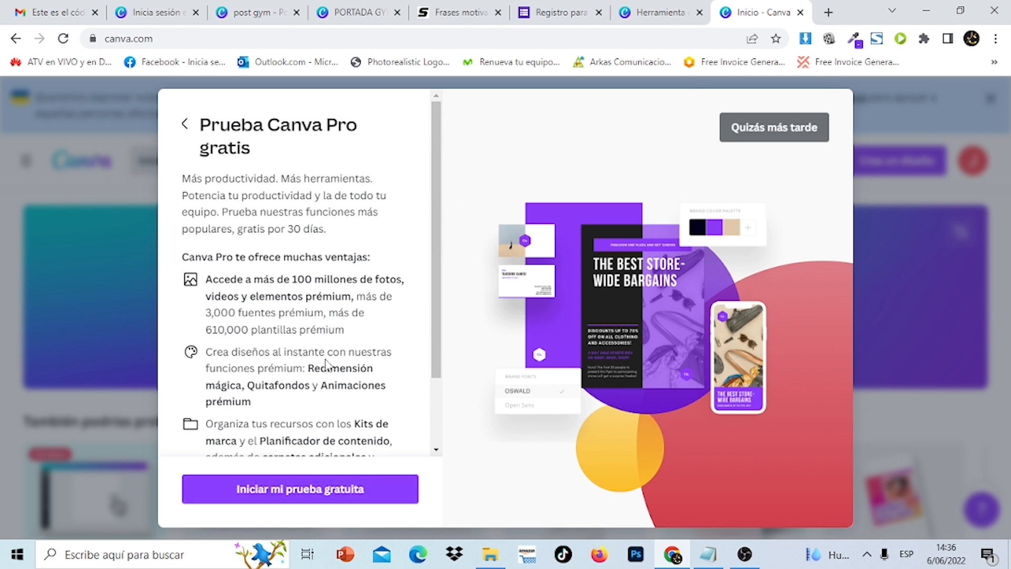
{"action": "left_click", "coordinate": [800, 129]}
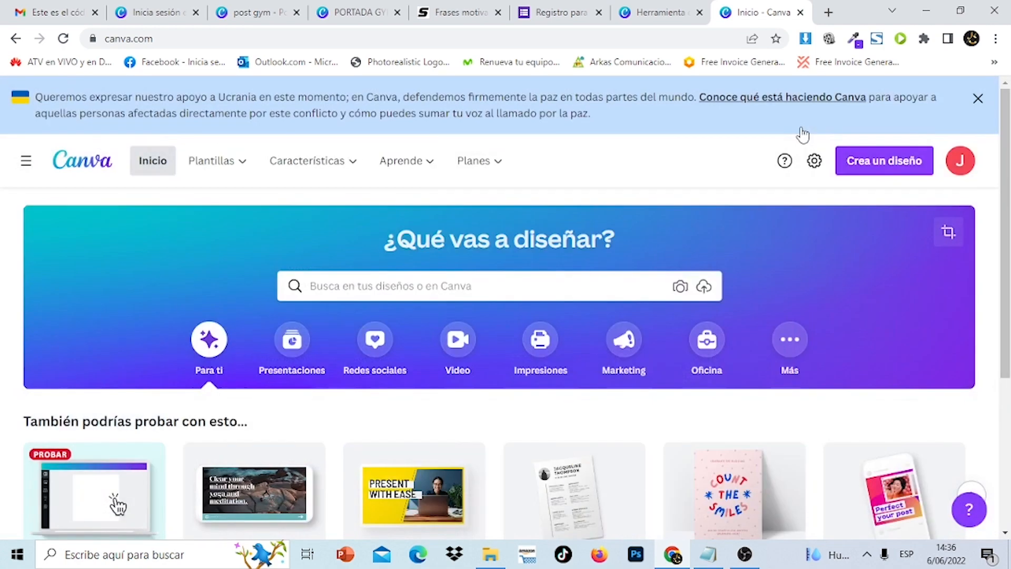
- Close the Ukraine support banner and look over the top navigation menus
{"action": "left_click", "coordinate": [978, 98]}
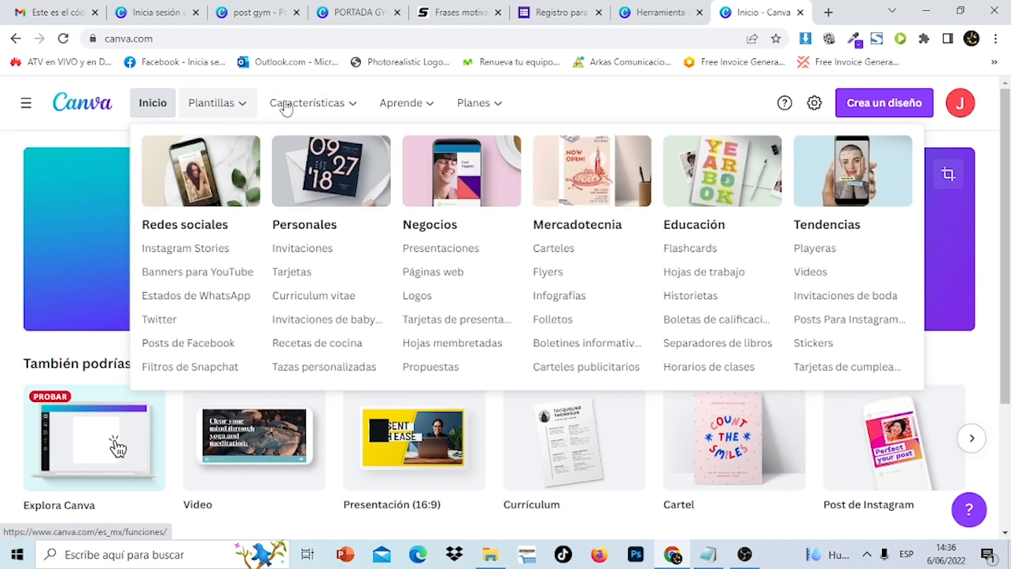
{"action": "mouse_move", "coordinate": [285, 109]}
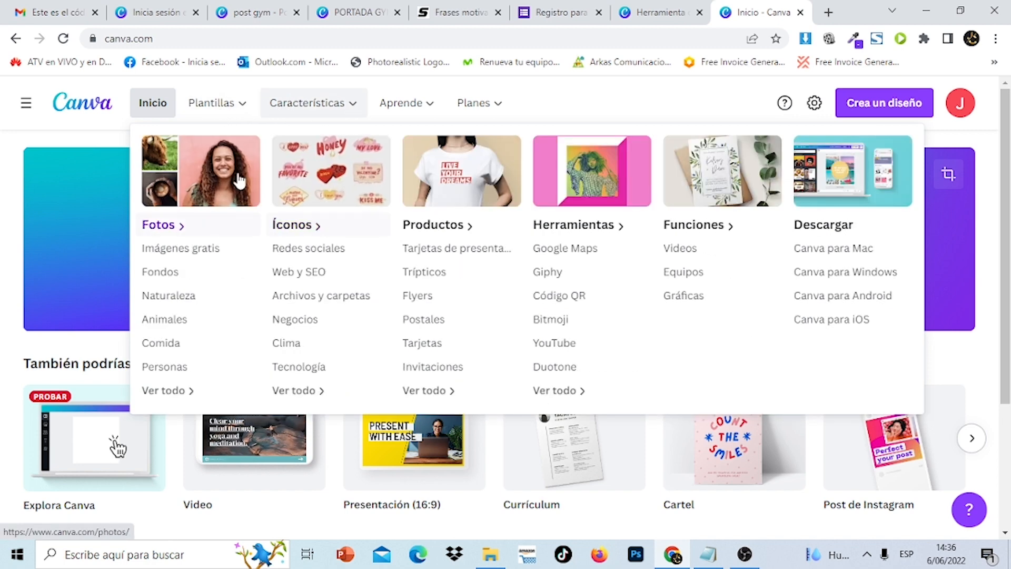
{"action": "mouse_move", "coordinate": [433, 103]}
{"action": "mouse_move", "coordinate": [506, 104]}
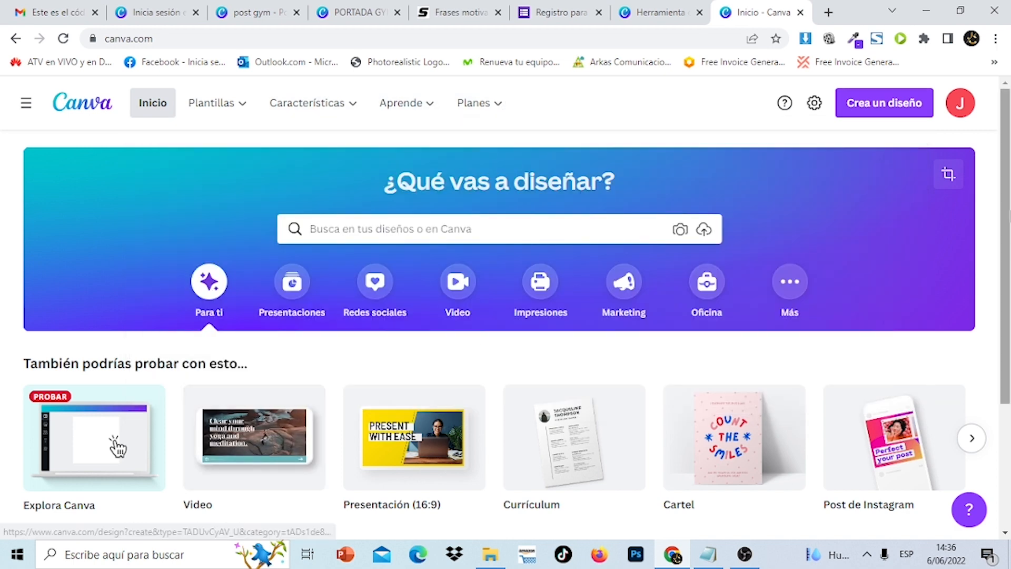
{"action": "scroll", "coordinate": [527, 221], "scroll_direction": "down", "scroll_amount": 5}
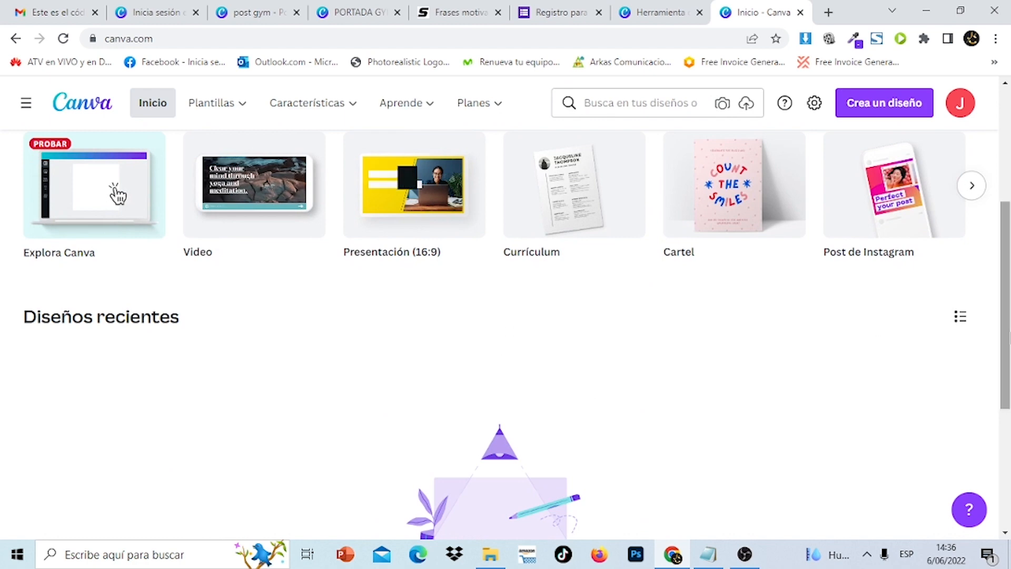
{"action": "mouse_move", "coordinate": [444, 223]}
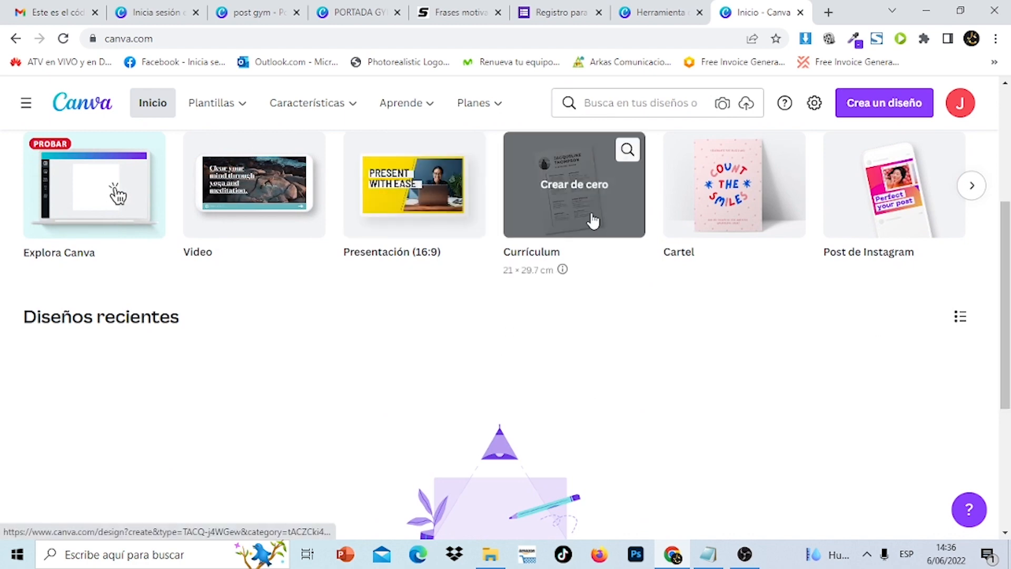
{"action": "mouse_move", "coordinate": [703, 222]}
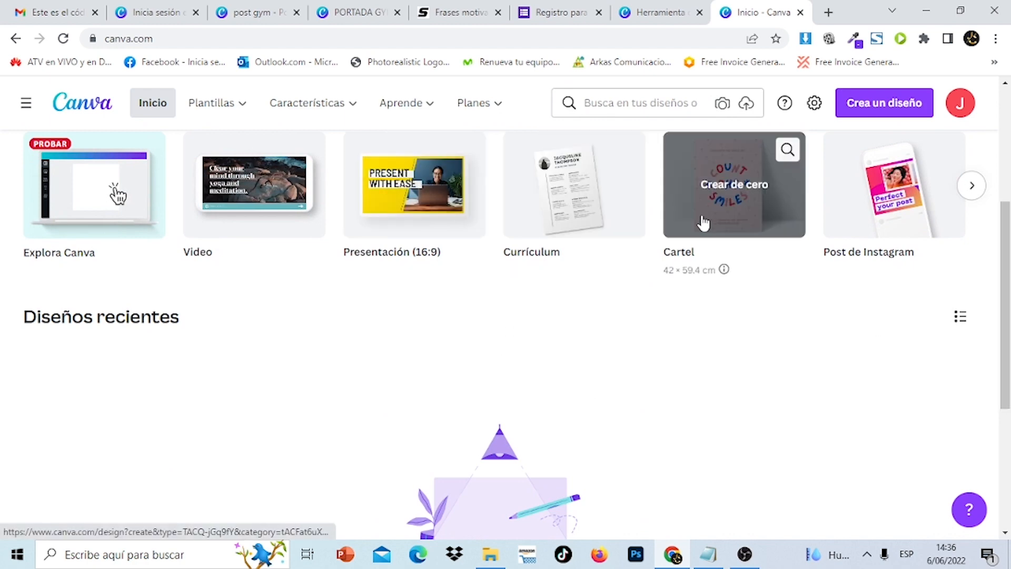
- Advance the suggested design types carousel twice, then scroll around the home page
{"action": "left_click", "coordinate": [974, 192]}
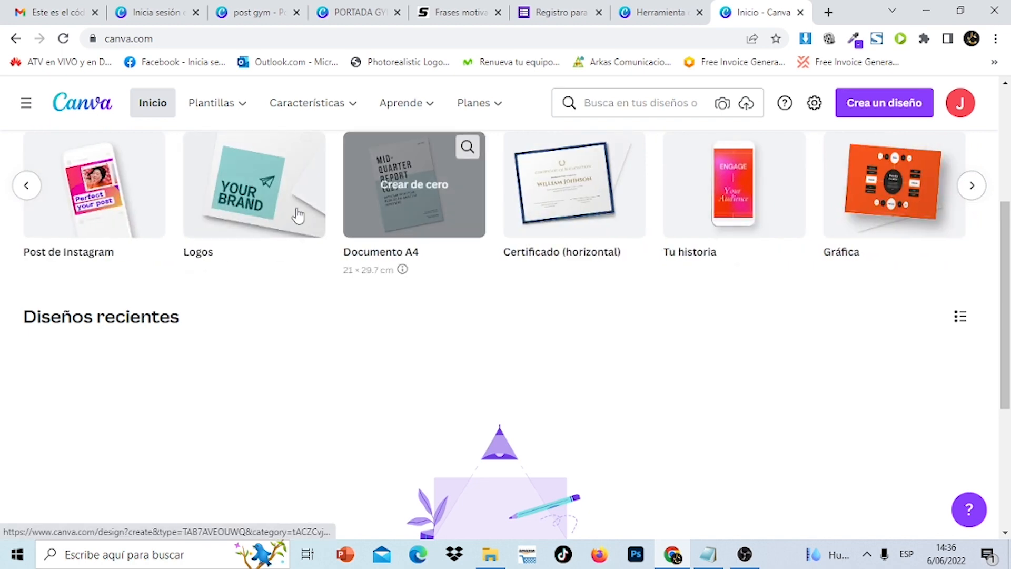
{"action": "mouse_move", "coordinate": [286, 212]}
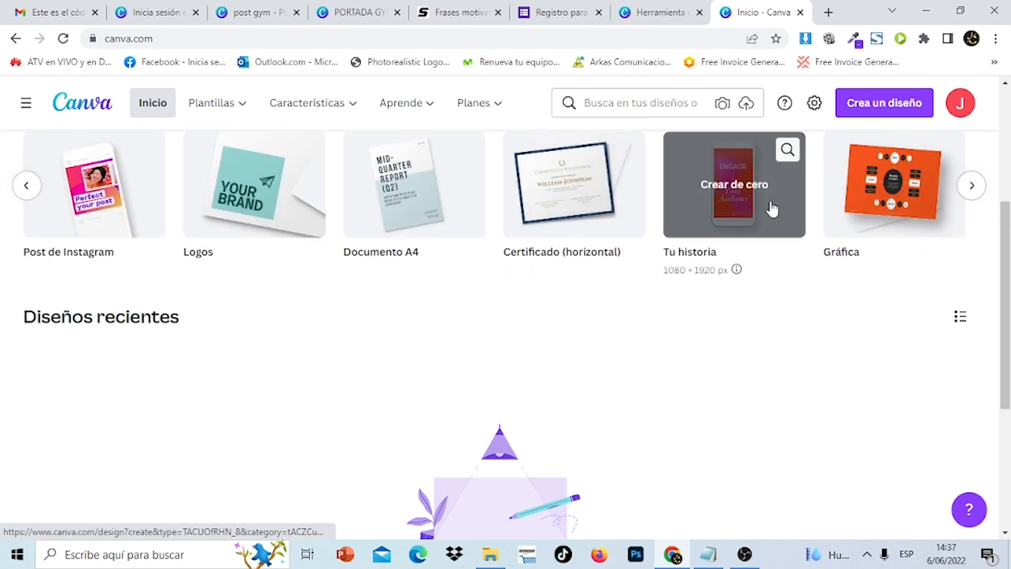
{"action": "mouse_move", "coordinate": [909, 205]}
{"action": "left_click", "coordinate": [973, 194]}
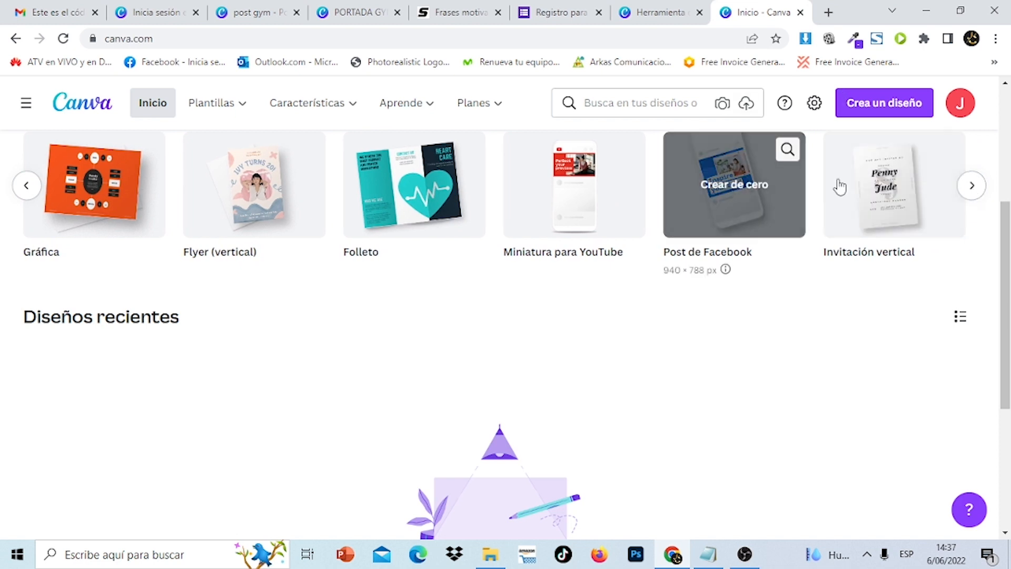
{"action": "mouse_move", "coordinate": [620, 202]}
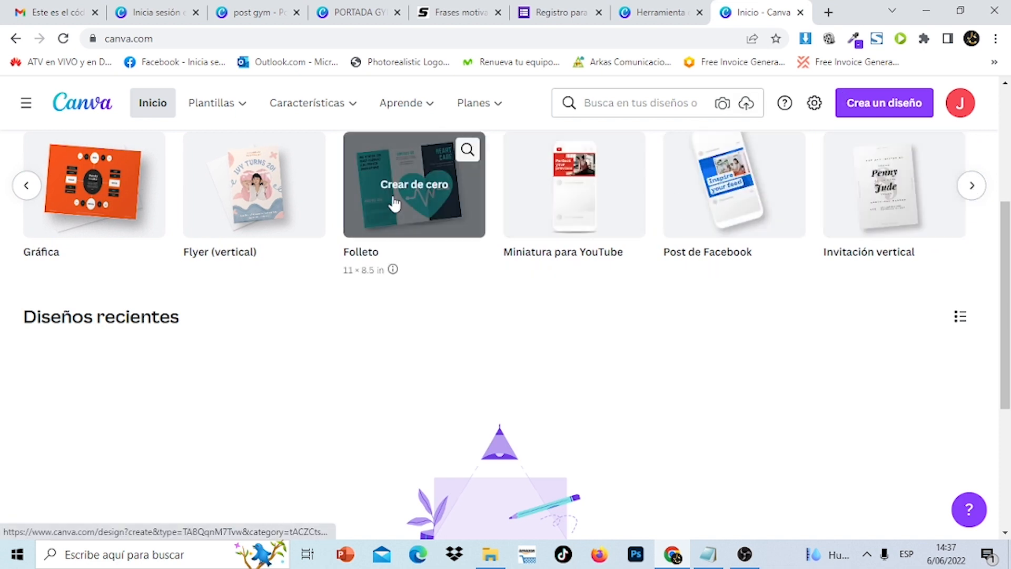
{"action": "mouse_move", "coordinate": [264, 178]}
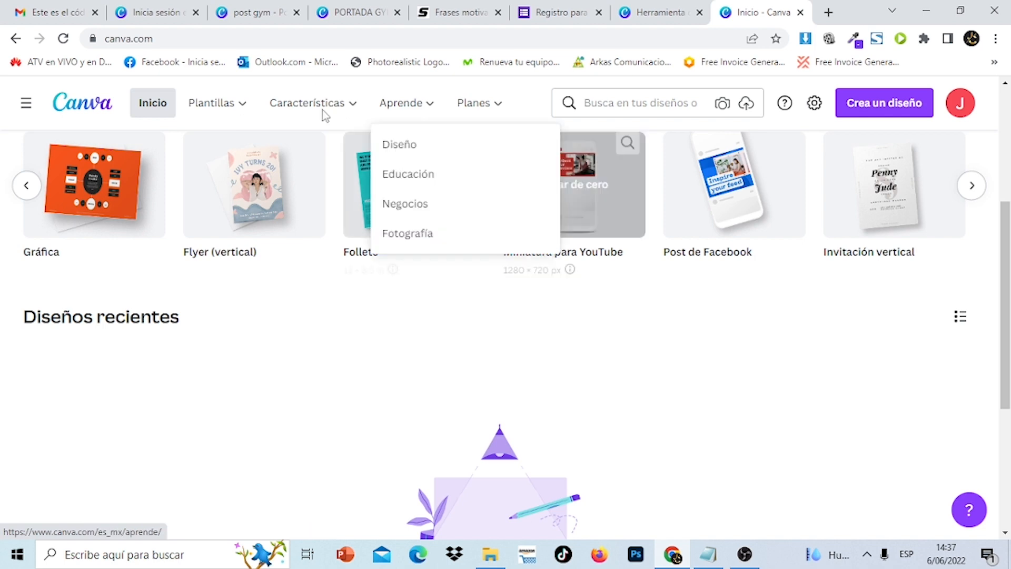
{"action": "mouse_move", "coordinate": [227, 107]}
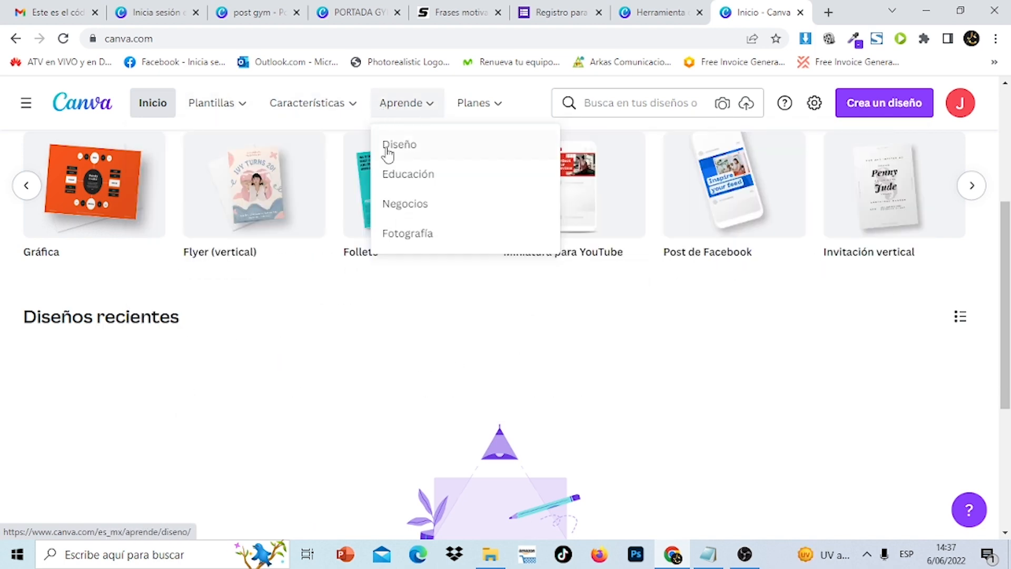
{"action": "scroll", "coordinate": [1005, 305], "scroll_direction": "up", "scroll_amount": 5}
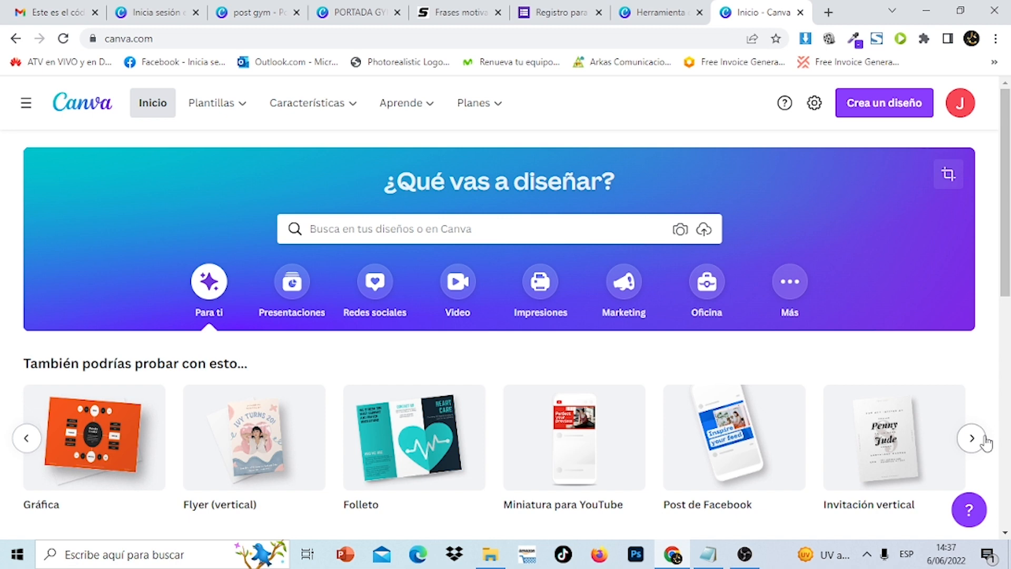
{"action": "scroll", "coordinate": [1008, 363], "scroll_direction": "down", "scroll_amount": 5}
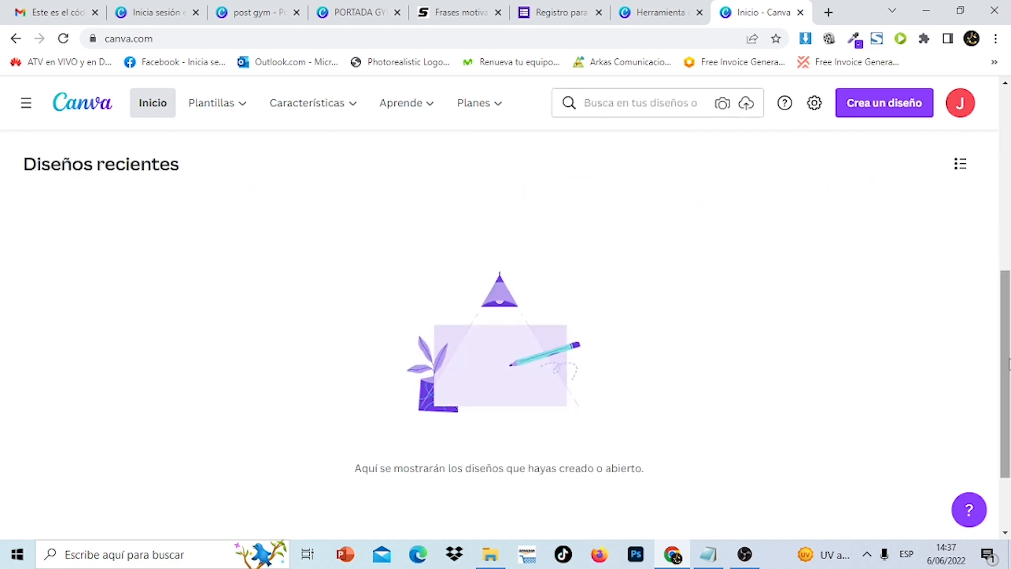
{"action": "scroll", "coordinate": [1009, 163], "scroll_direction": "up", "scroll_amount": 5}
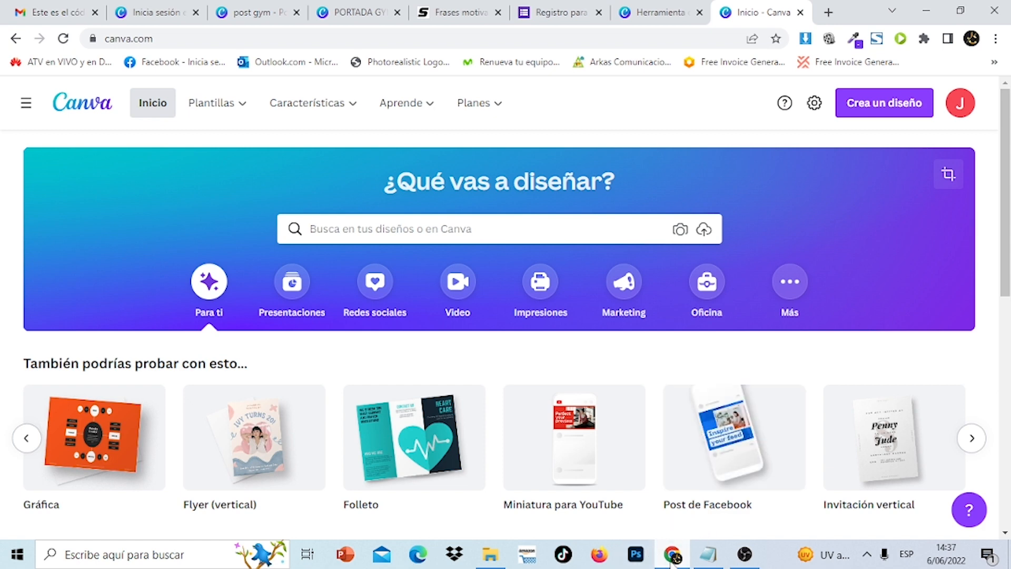
{"action": "mouse_move", "coordinate": [498, 565]}
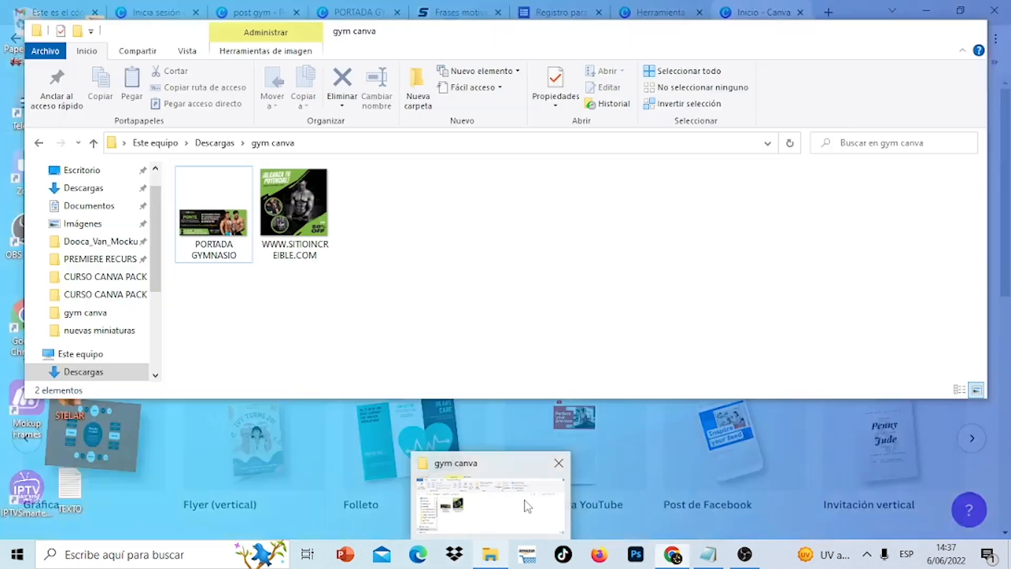
{"action": "left_click", "coordinate": [490, 506]}
{"action": "left_click", "coordinate": [320, 226]}
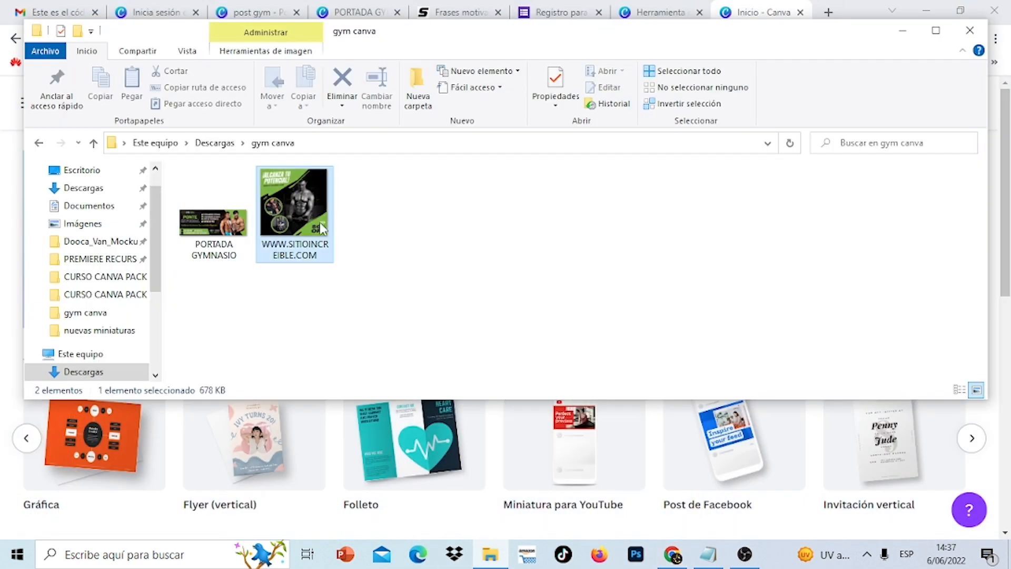
{"action": "double_click", "coordinate": [320, 225]}
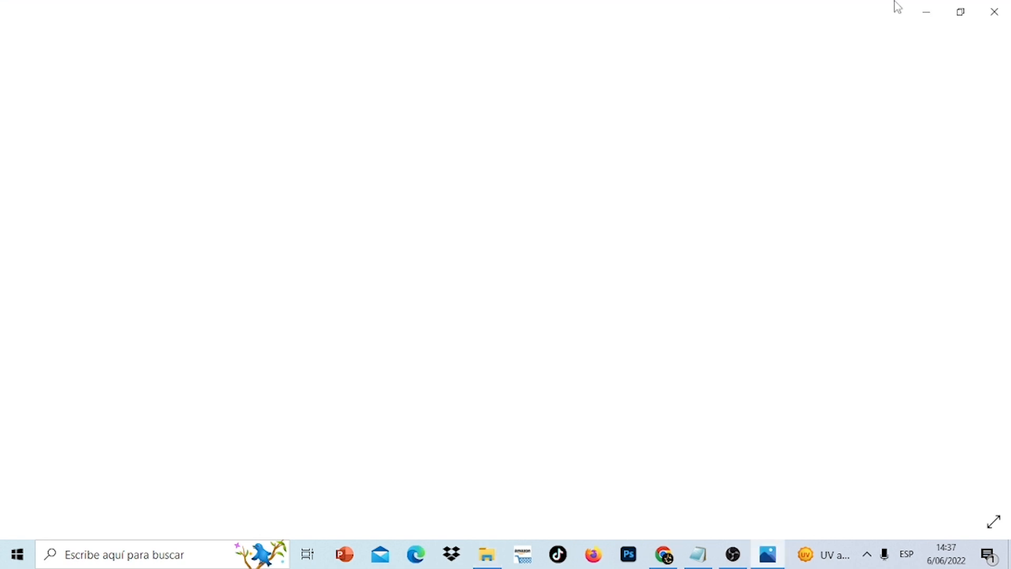
{"action": "left_click", "coordinate": [993, 14]}
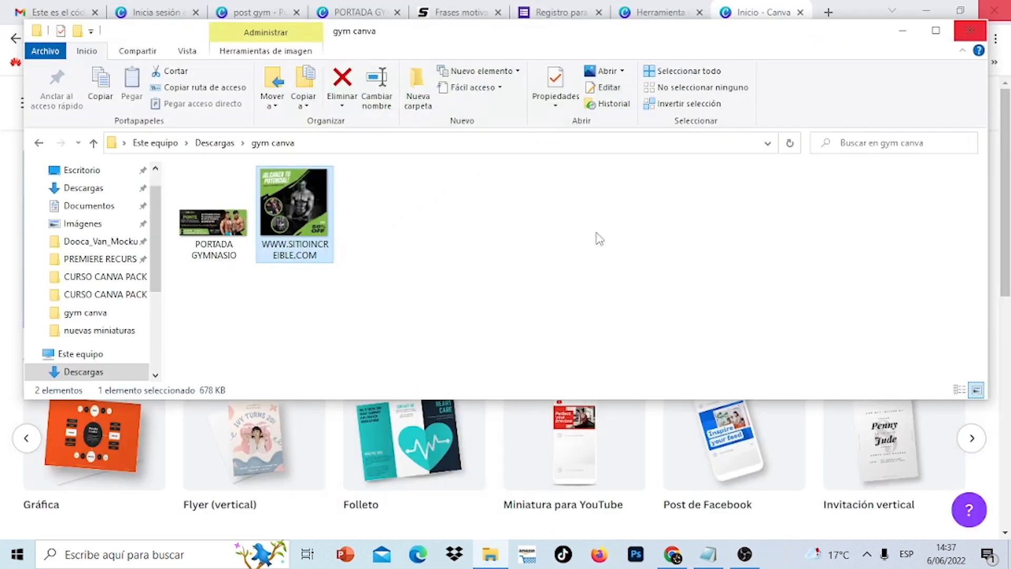
- Preview the PORTADA GYMNASIO image, close it, and minimize File Explorer
{"action": "left_click", "coordinate": [216, 223]}
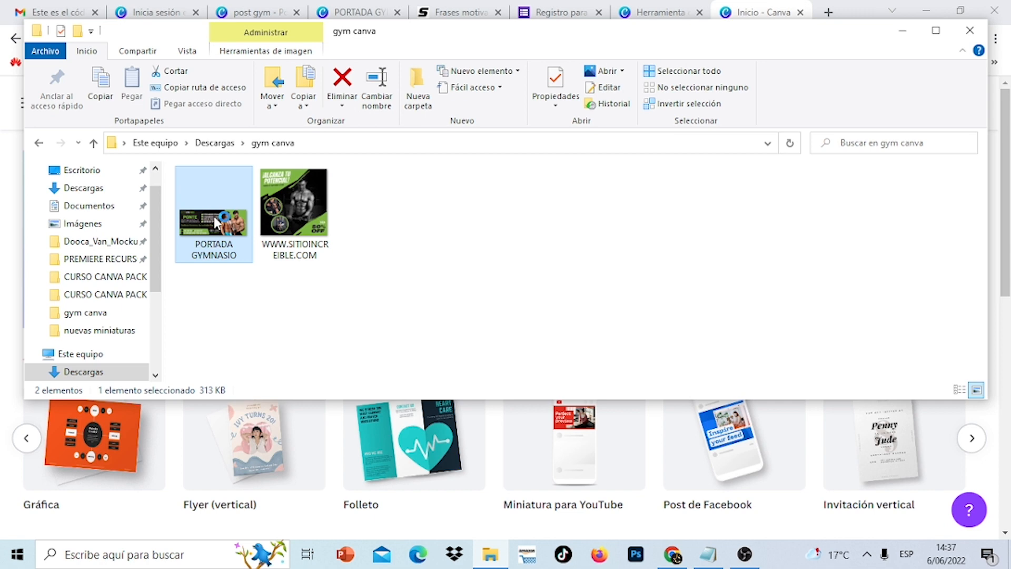
{"action": "double_click", "coordinate": [216, 223]}
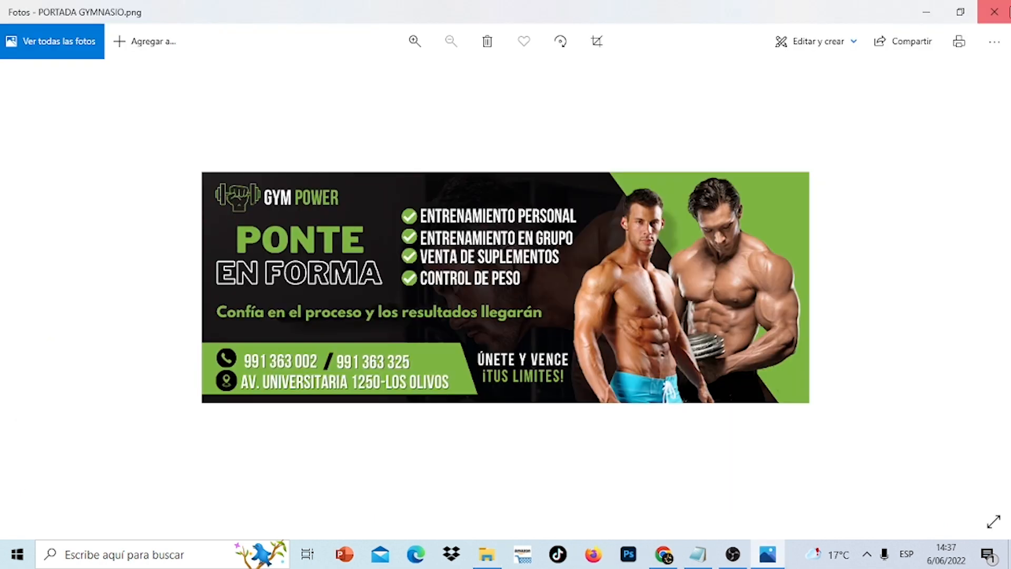
{"action": "left_click", "coordinate": [993, 11]}
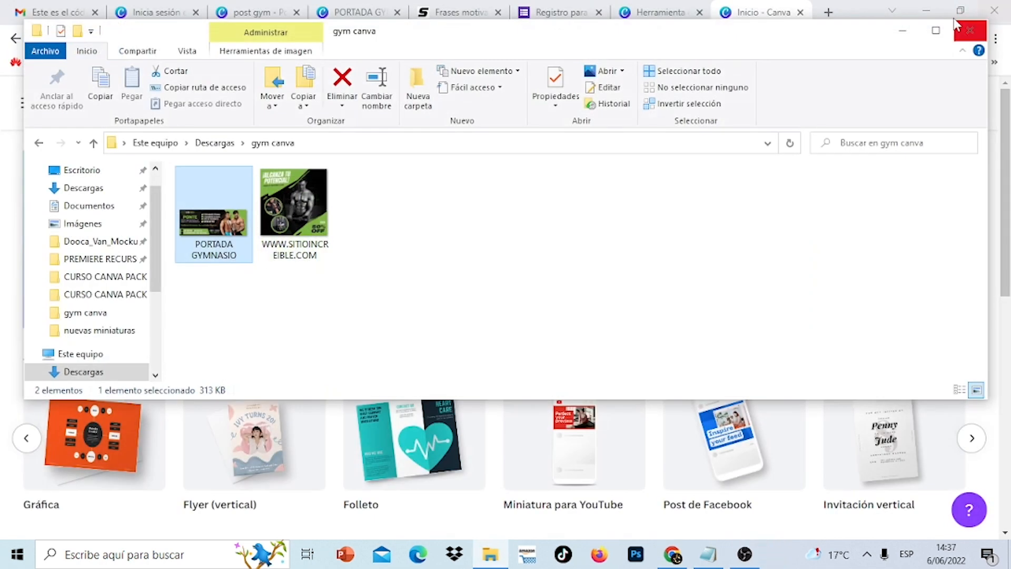
{"action": "left_click", "coordinate": [902, 31]}
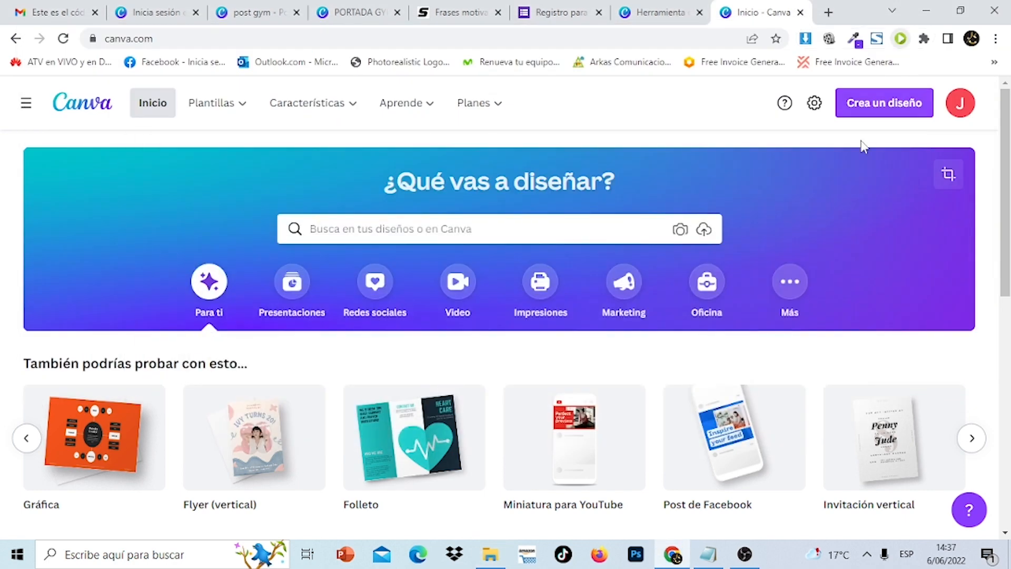
- Search Canva for 'post instagram' designs and scroll the results
{"action": "left_click", "coordinate": [581, 230]}
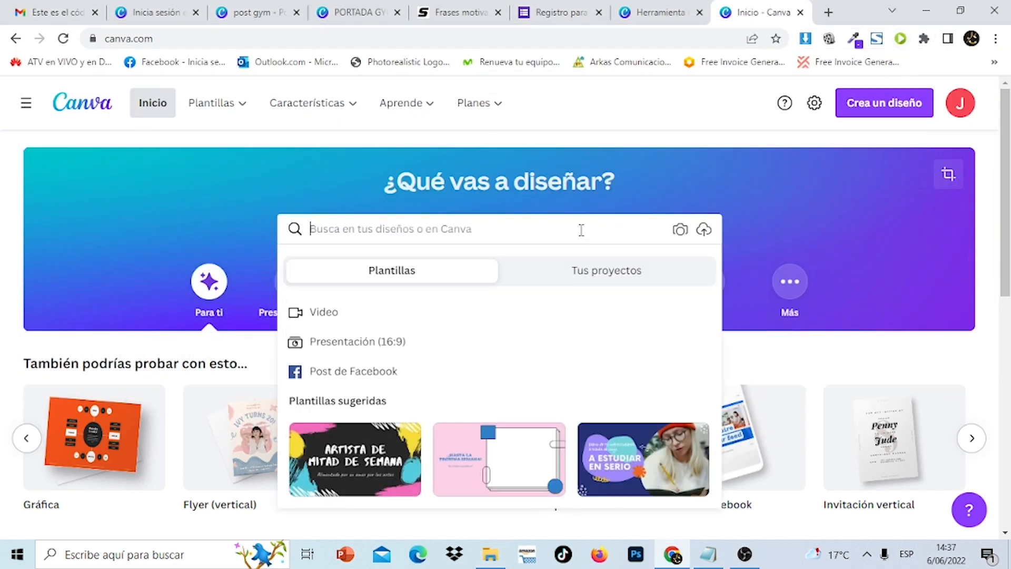
{"action": "type", "text": "post"}
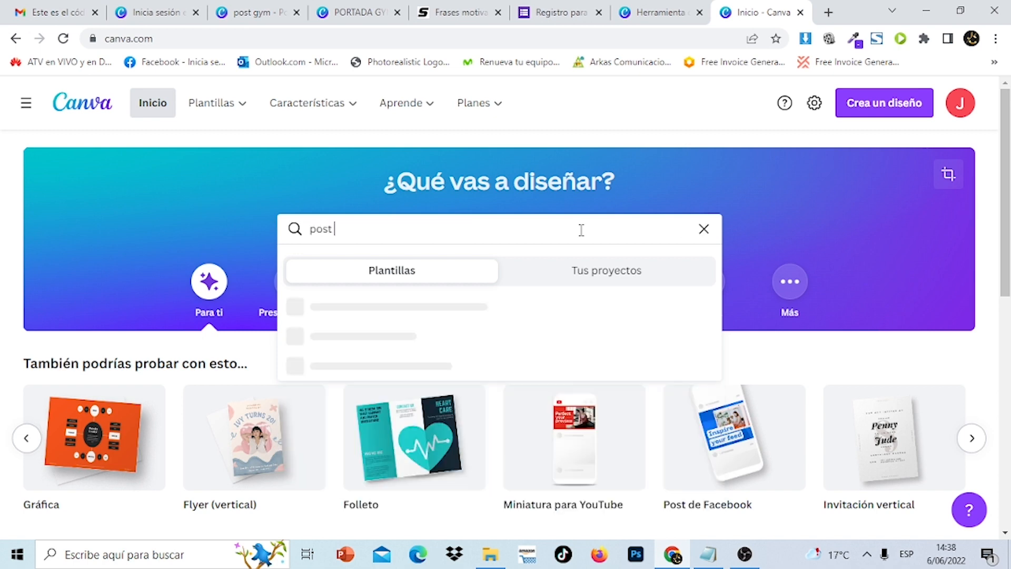
{"action": "type", "text": " instagra"}
{"action": "type", "text": "m"}
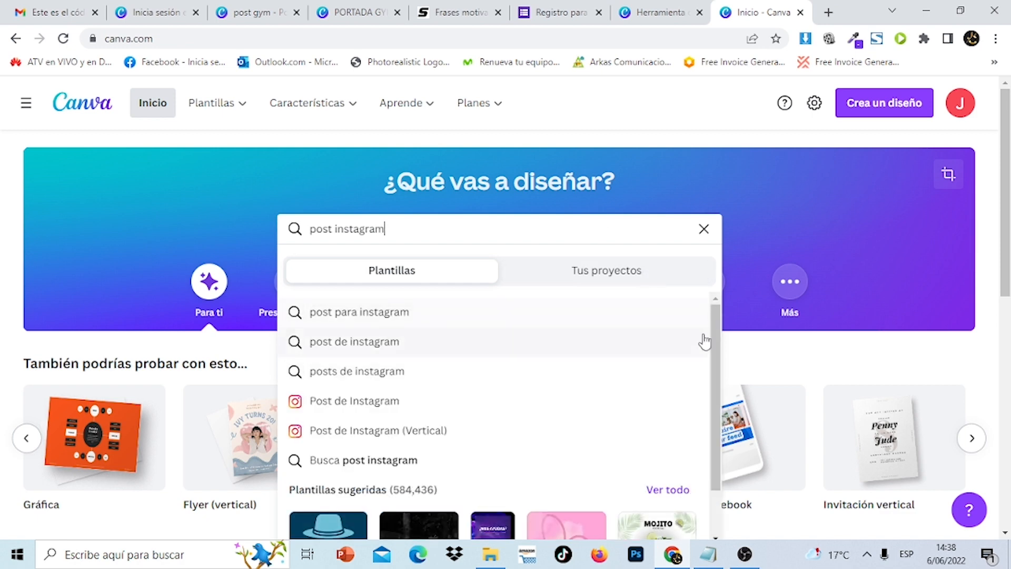
{"action": "scroll", "coordinate": [715, 368], "scroll_direction": "down", "scroll_amount": 1}
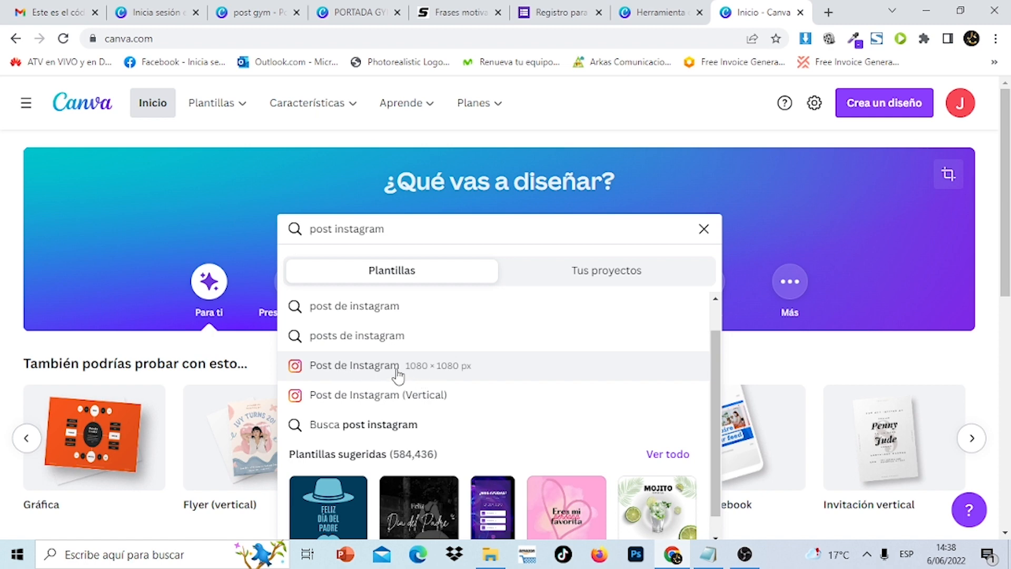
- Create a new custom-size design of 1080 × 1080 px
{"action": "left_click", "coordinate": [898, 115]}
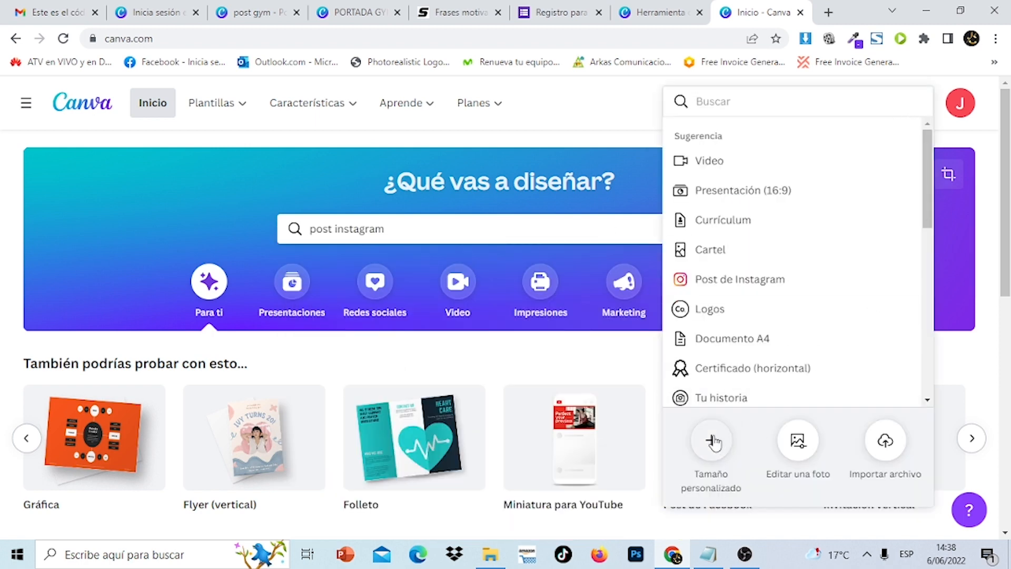
{"action": "left_click", "coordinate": [714, 441]}
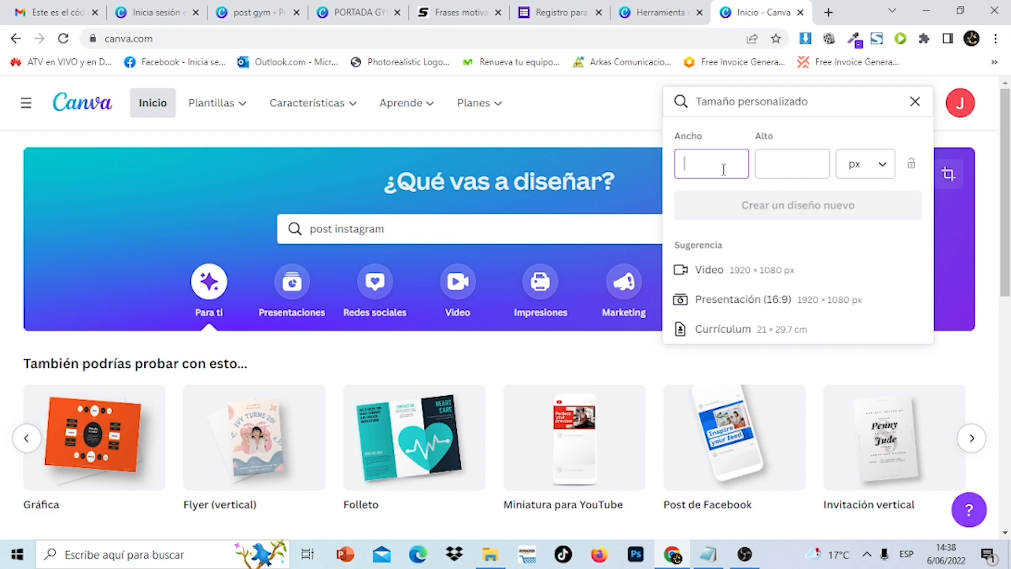
{"action": "type", "text": "1080"}
{"action": "key", "text": "Tab"}
{"action": "type", "text": "1080"}
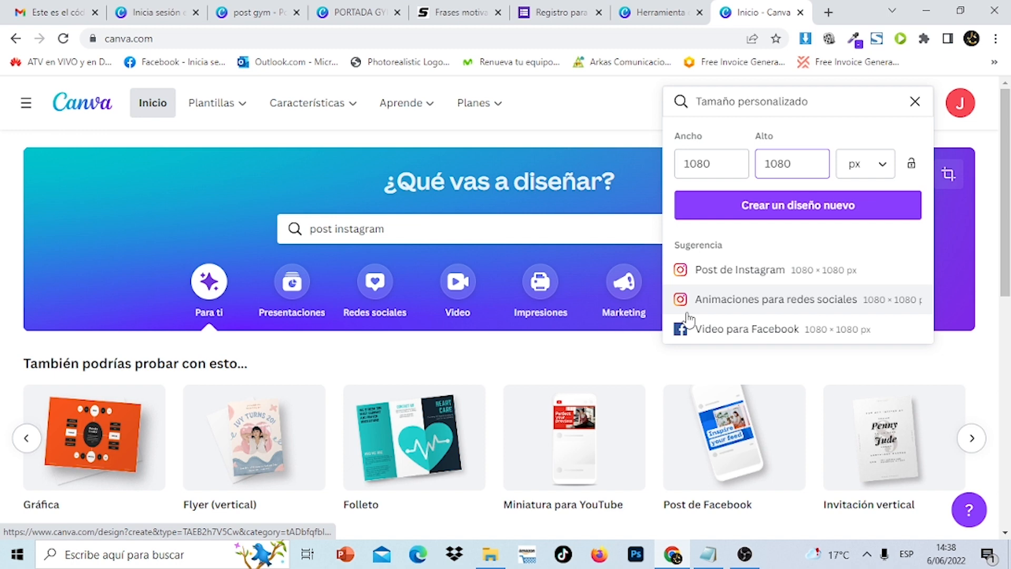
{"action": "left_click", "coordinate": [687, 313]}
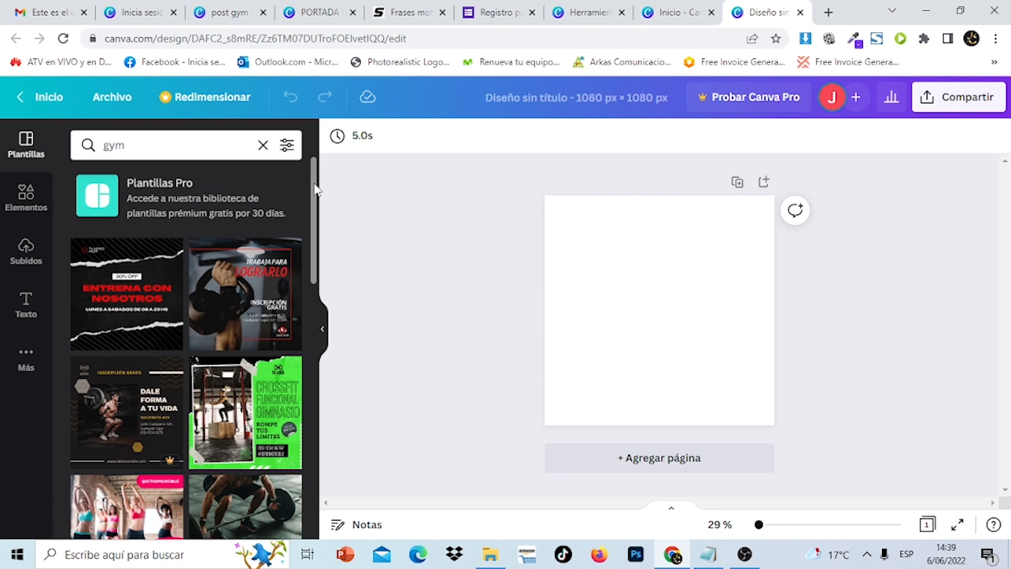
- Scroll the gym template results and apply the green '¡Alcanza tu potencial!' template to the page
{"action": "left_click_drag", "start_coordinate": [315, 190], "coordinate": [328, 215]}
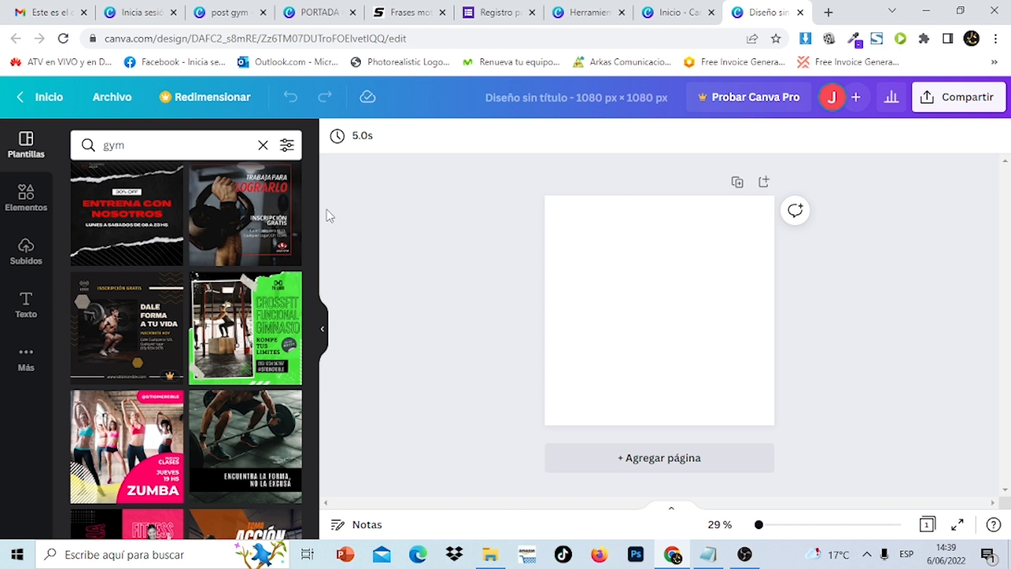
{"action": "scroll", "coordinate": [253, 368], "scroll_direction": "down", "scroll_amount": 10}
{"action": "left_click_drag", "start_coordinate": [314, 370], "coordinate": [322, 452]}
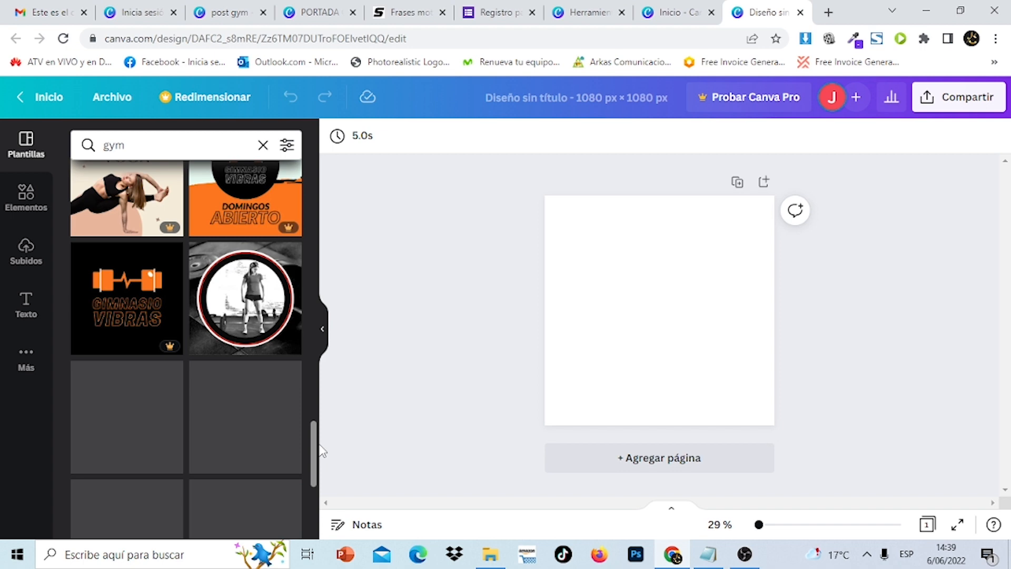
{"action": "left_click_drag", "start_coordinate": [322, 452], "coordinate": [316, 492]}
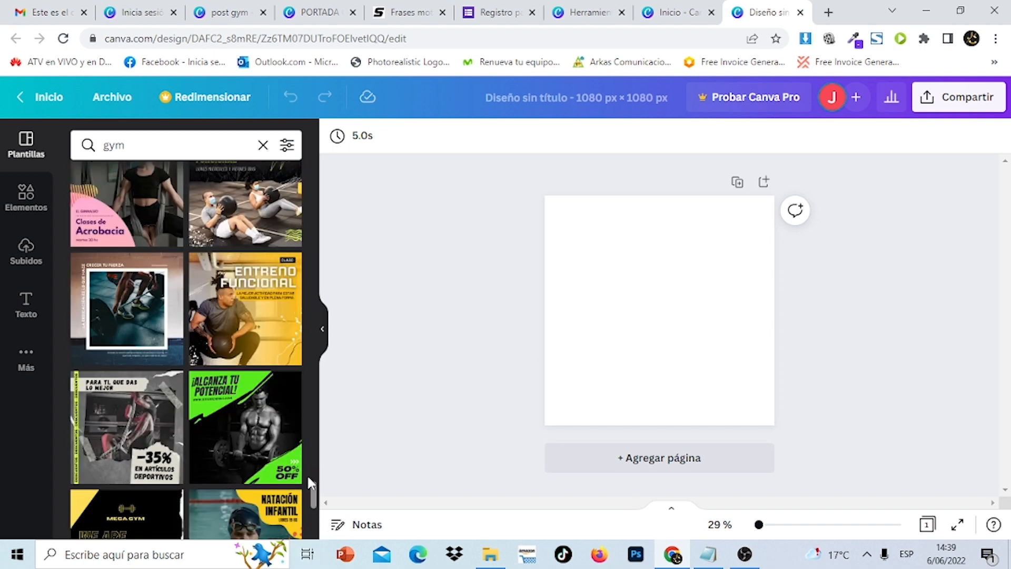
{"action": "left_click", "coordinate": [278, 440]}
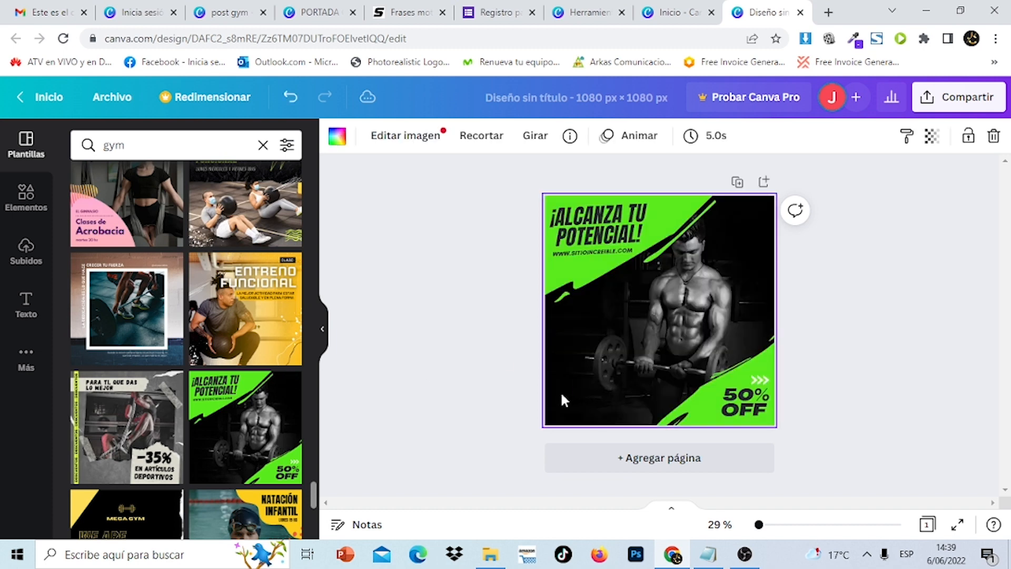
- Recolour the upper and lower-right green diagonal shapes with a new custom olive green
{"action": "left_click_drag", "start_coordinate": [759, 529], "coordinate": [763, 531]}
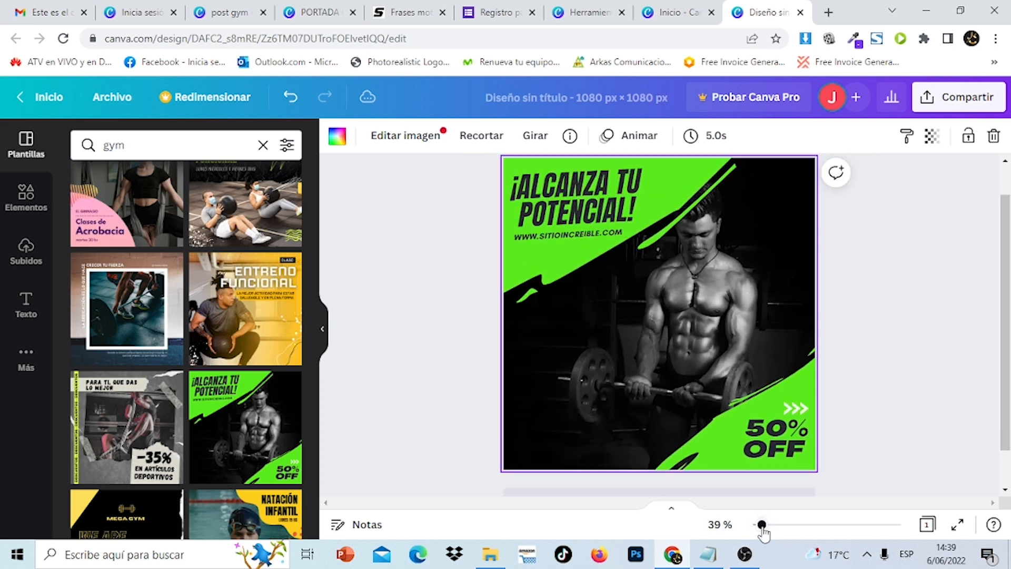
{"action": "left_click", "coordinate": [925, 322]}
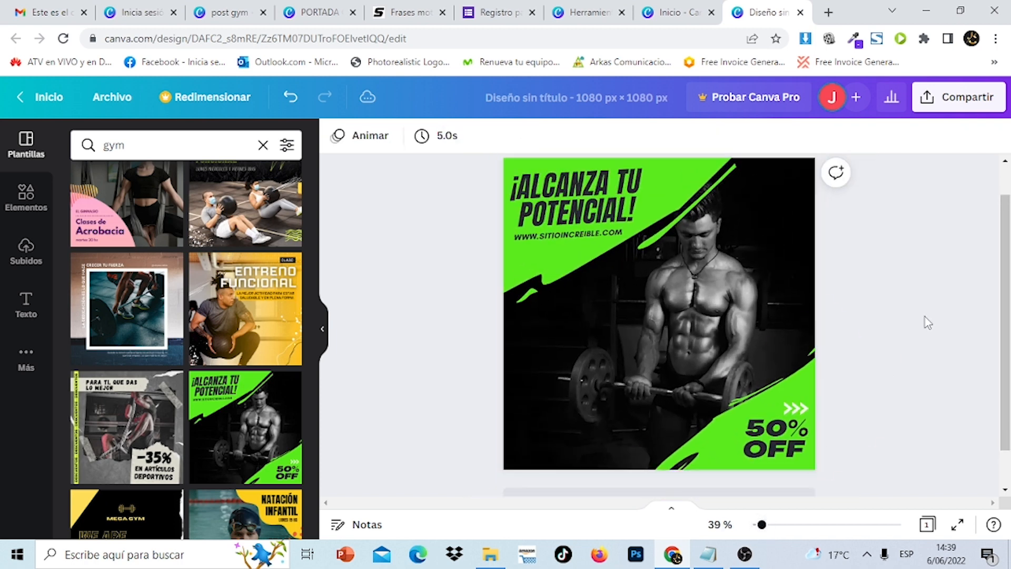
{"action": "left_click", "coordinate": [702, 165]}
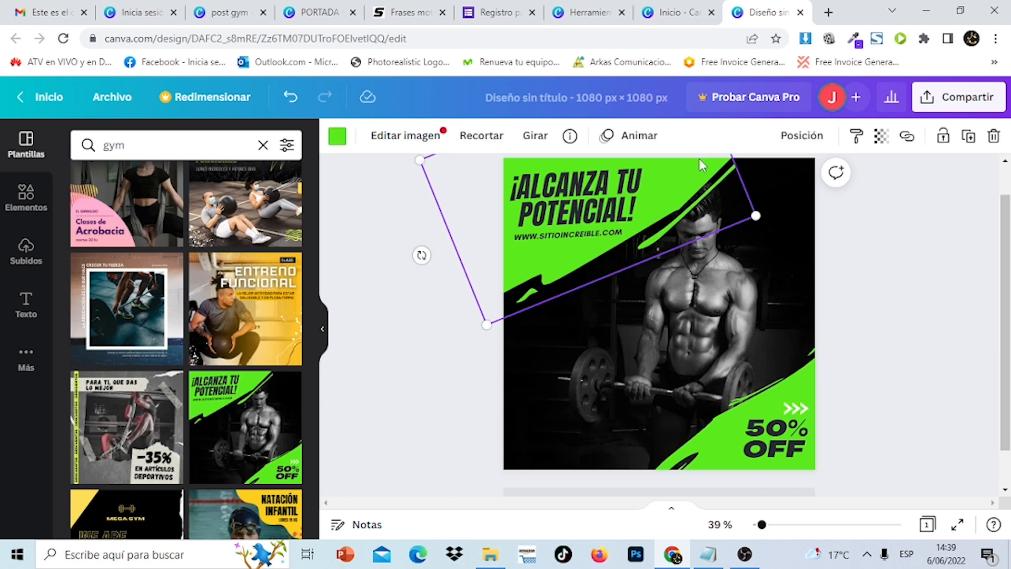
{"action": "left_click", "coordinate": [338, 140]}
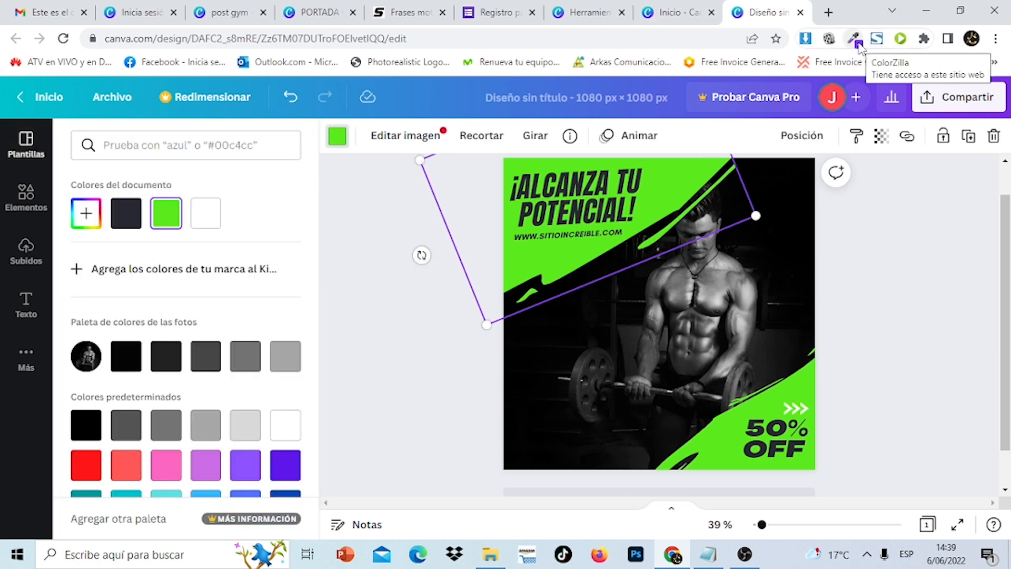
{"action": "left_click", "coordinate": [92, 220]}
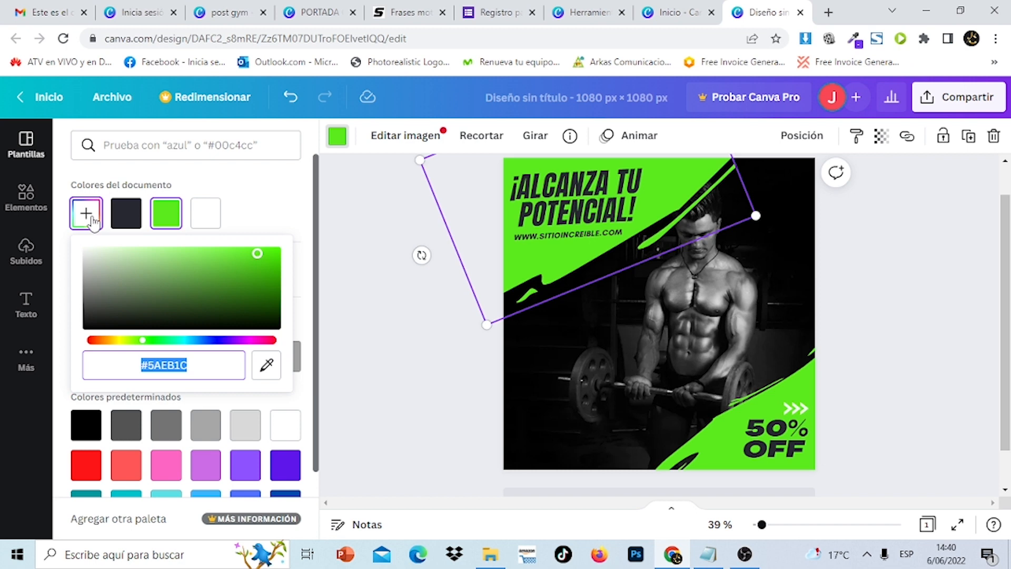
{"action": "key", "text": "ctrl+v"}
{"action": "key", "text": "Return"}
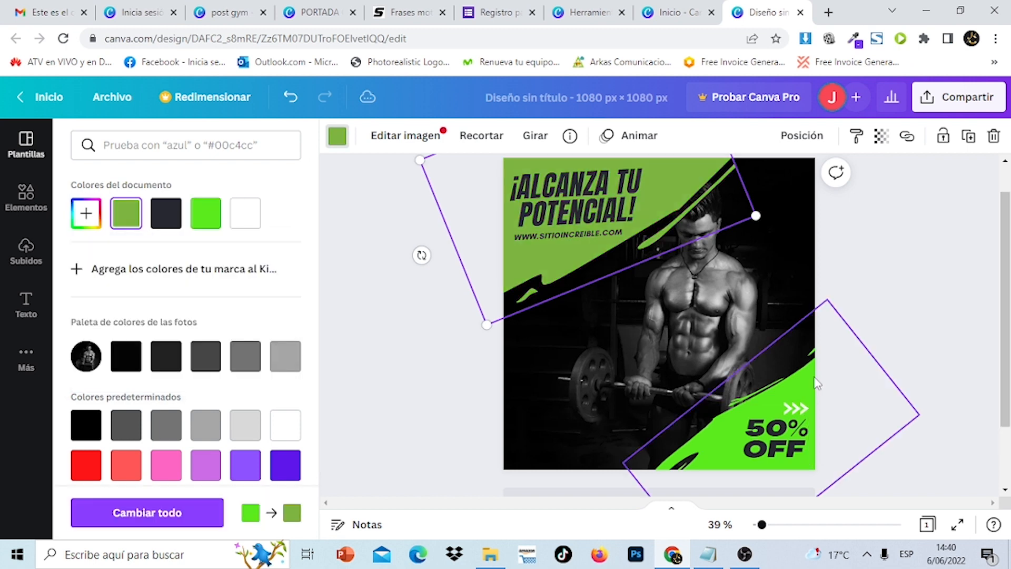
{"action": "left_click", "coordinate": [817, 383]}
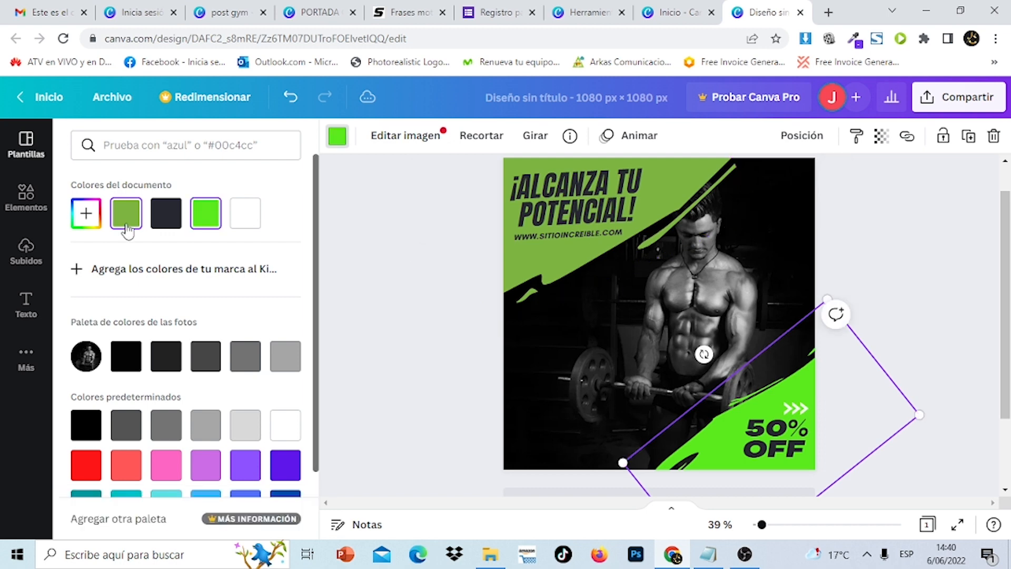
{"action": "left_click", "coordinate": [126, 228]}
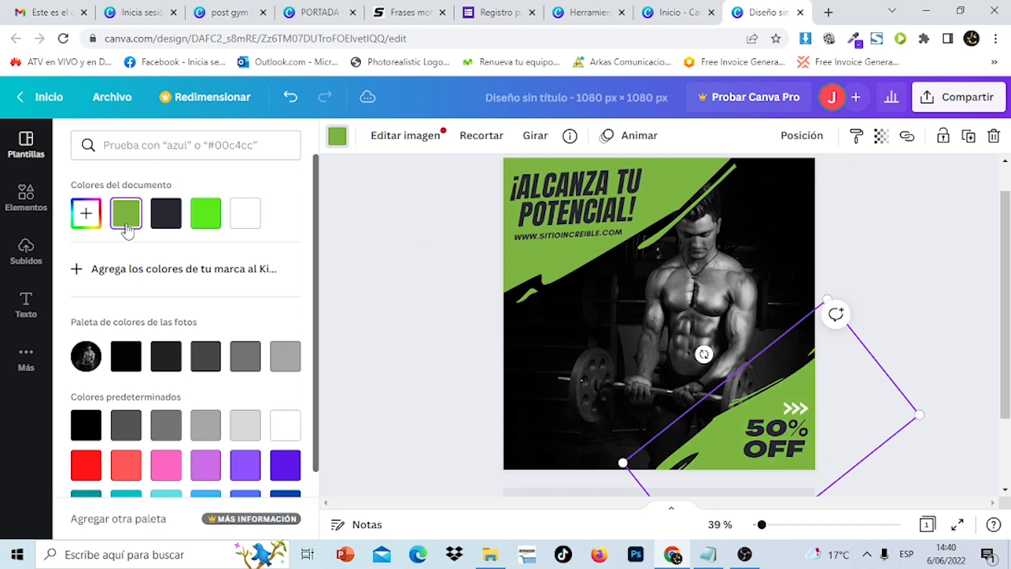
- Make the headline text white
{"action": "left_click", "coordinate": [598, 201]}
{"action": "left_click", "coordinate": [562, 138]}
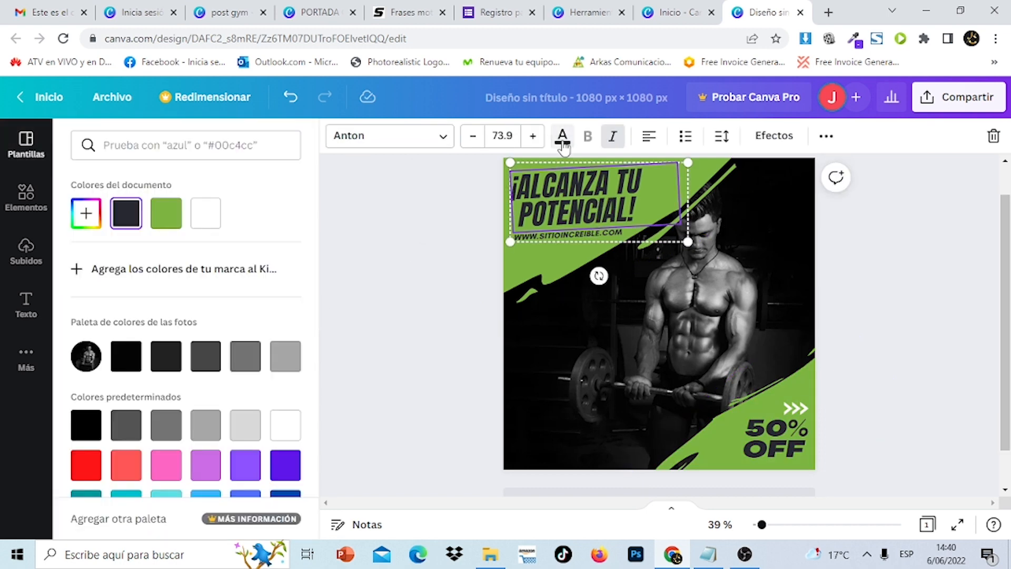
{"action": "left_click", "coordinate": [207, 217]}
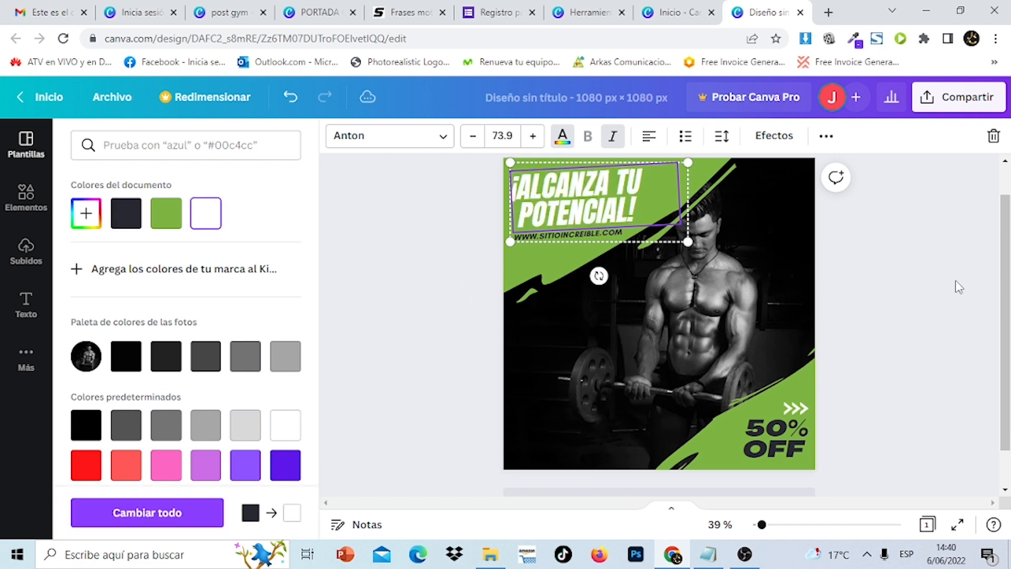
{"action": "key", "text": "Escape"}
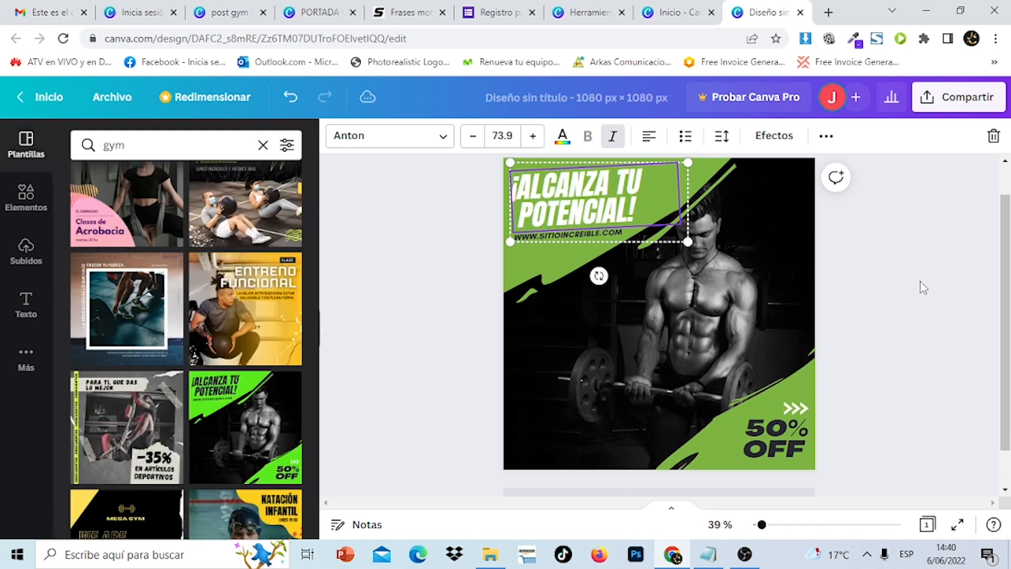
{"action": "left_click", "coordinate": [609, 235]}
{"action": "left_click", "coordinate": [609, 235]}
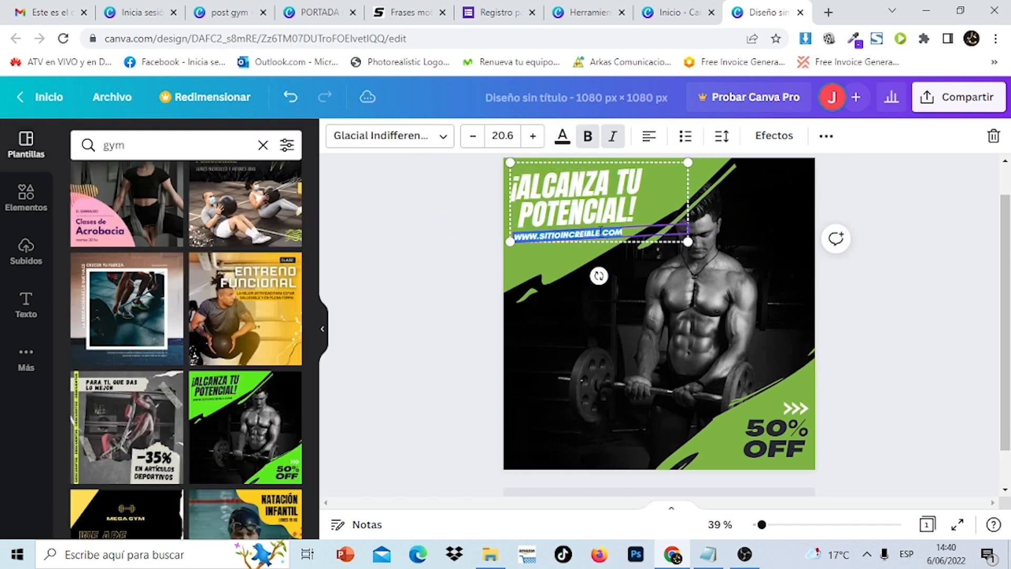
{"action": "left_click", "coordinate": [567, 232]}
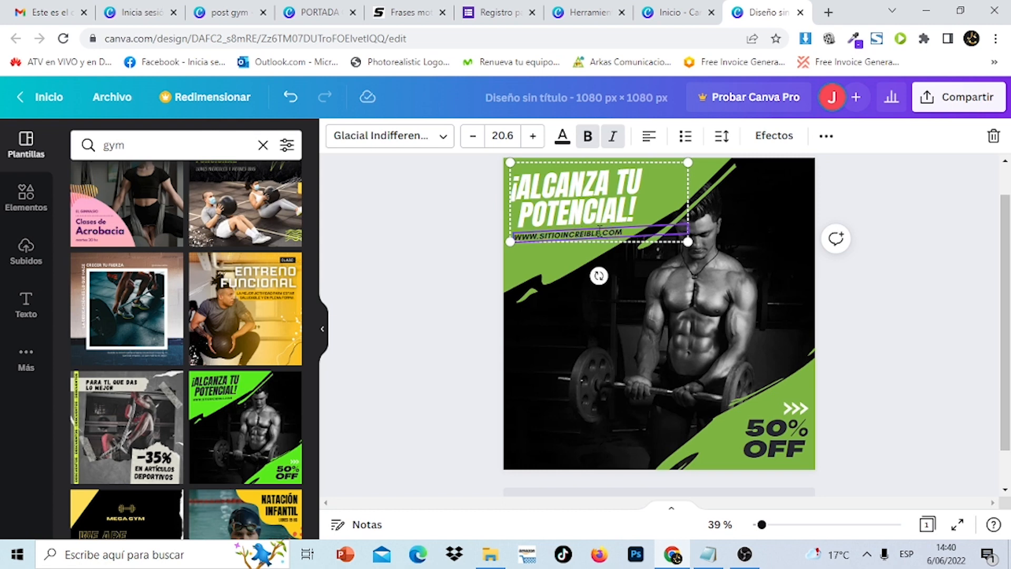
{"action": "key", "text": "BackSpace"}
{"action": "key", "text": "BackSpace"}
{"action": "key", "text": "BackSpace"}
{"action": "key", "text": "BackSpace"}
{"action": "key", "text": "BackSpace"}
{"action": "key", "text": "BackSpace"}
{"action": "key", "text": "BackSpace"}
{"action": "key", "text": "BackSpace"}
{"action": "key", "text": "BackSpace"}
{"action": "key", "text": "BackSpace"}
{"action": "key", "text": "BackSpace"}
{"action": "key", "text": "BackSpace"}
{"action": "key", "text": "BackSpace"}
{"action": "key", "text": "BackSpace"}
{"action": "type", "text": "GYMPOWER"}
{"action": "left_click", "coordinate": [901, 251]}
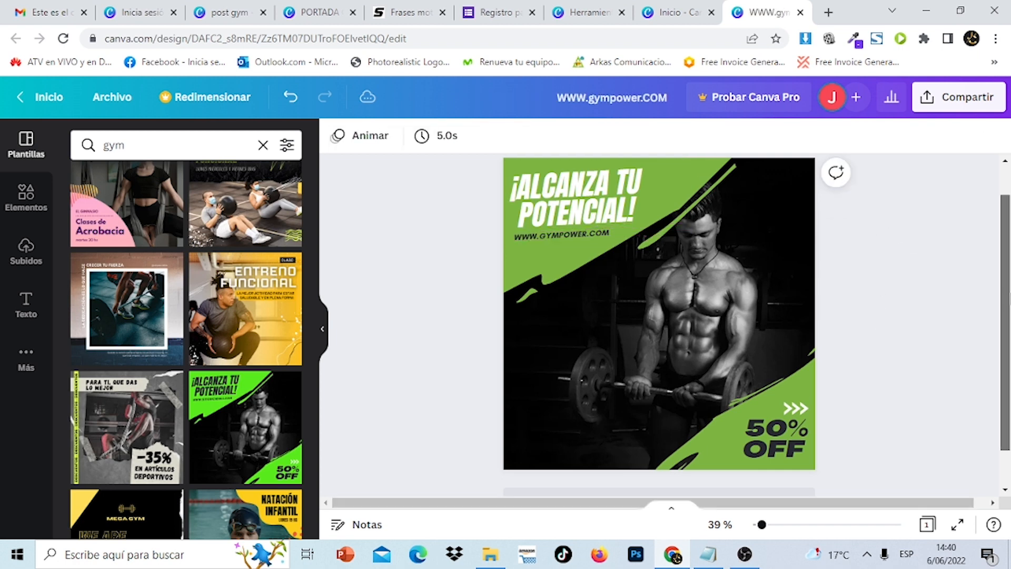
- Add a second blank page below the design
{"action": "scroll", "coordinate": [752, 474], "scroll_direction": "down", "scroll_amount": 1}
{"action": "left_click", "coordinate": [732, 465]}
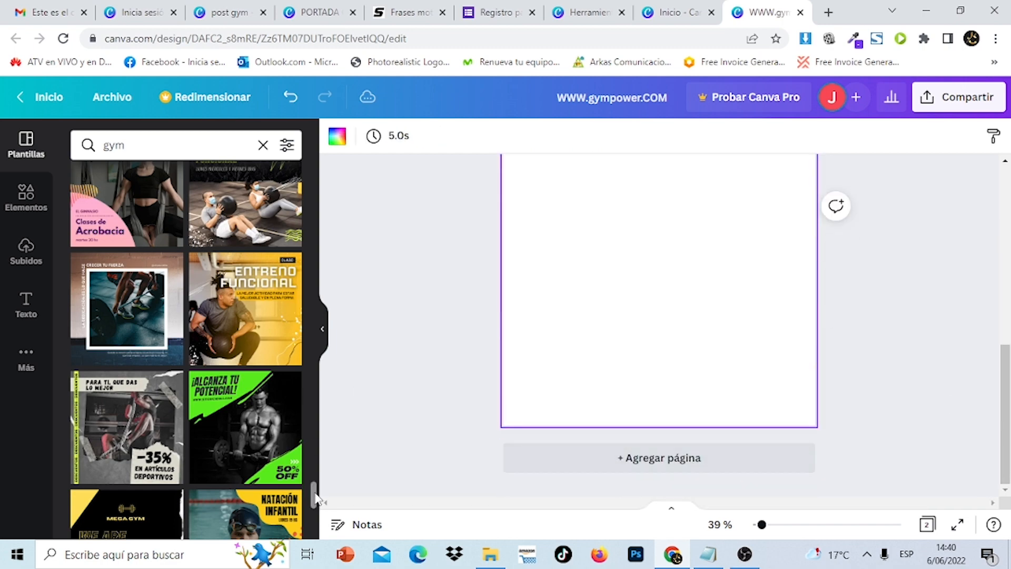
{"action": "scroll", "coordinate": [316, 518], "scroll_direction": "down", "scroll_amount": 5}
- Apply the ENTRENA gym template to the blank second page
{"action": "scroll", "coordinate": [316, 521], "scroll_direction": "down", "scroll_amount": 3}
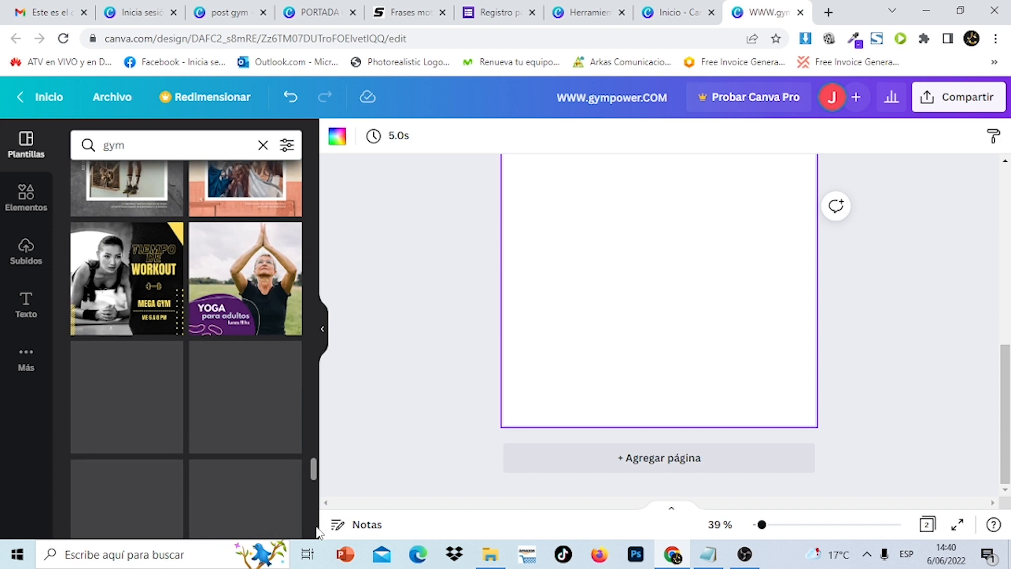
{"action": "scroll", "coordinate": [317, 522], "scroll_direction": "up", "scroll_amount": 5}
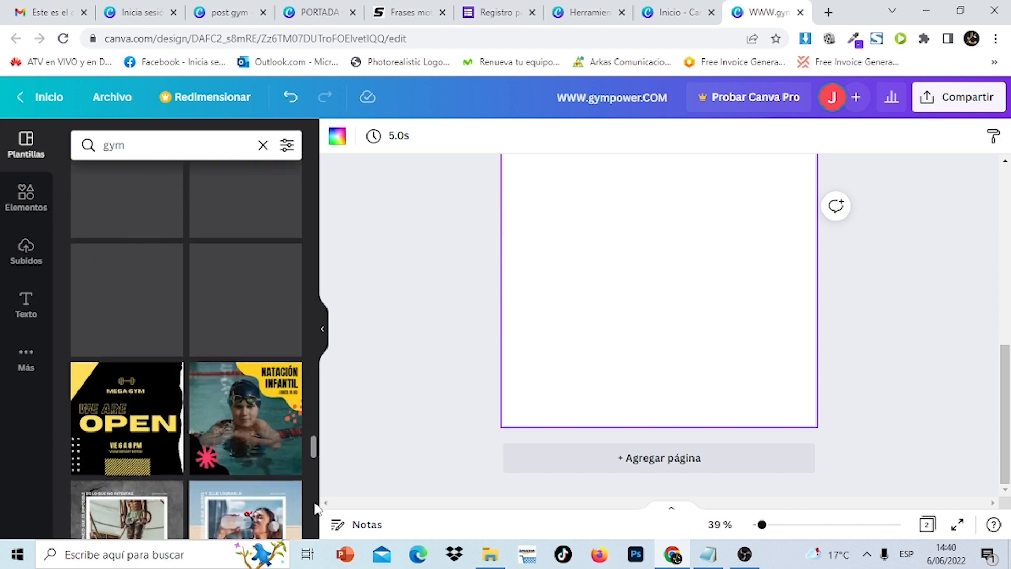
{"action": "scroll", "coordinate": [226, 443], "scroll_direction": "up", "scroll_amount": 5}
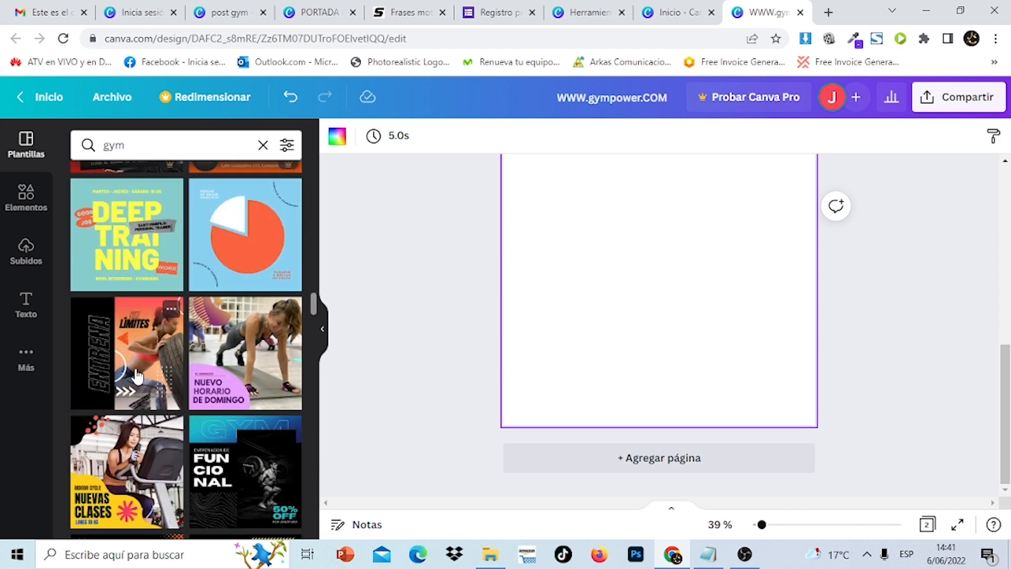
{"action": "left_click", "coordinate": [136, 375]}
- Recolour the black panel behind ENTRENA with the green document colour
{"action": "left_click", "coordinate": [551, 372]}
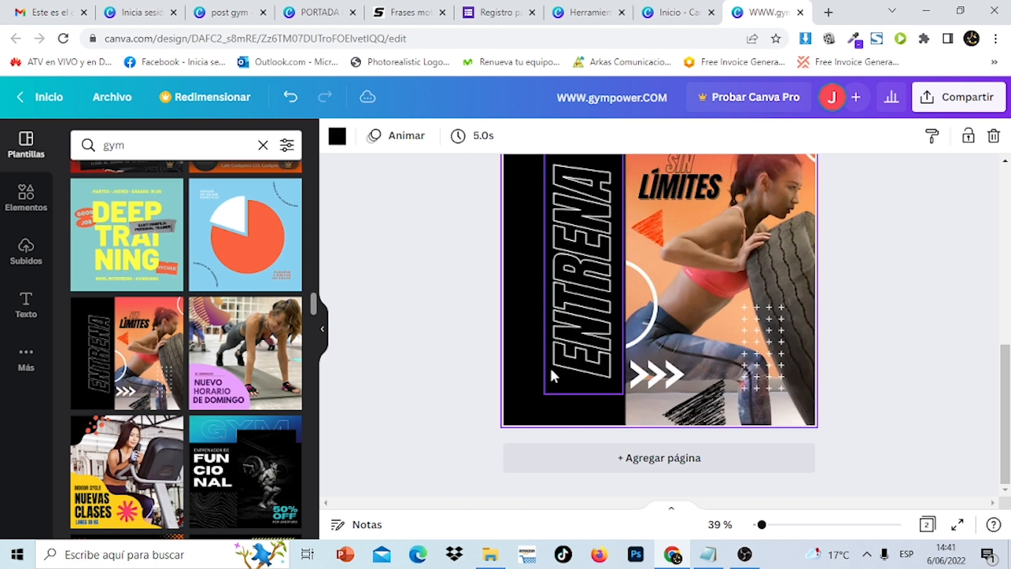
{"action": "left_click", "coordinate": [337, 137]}
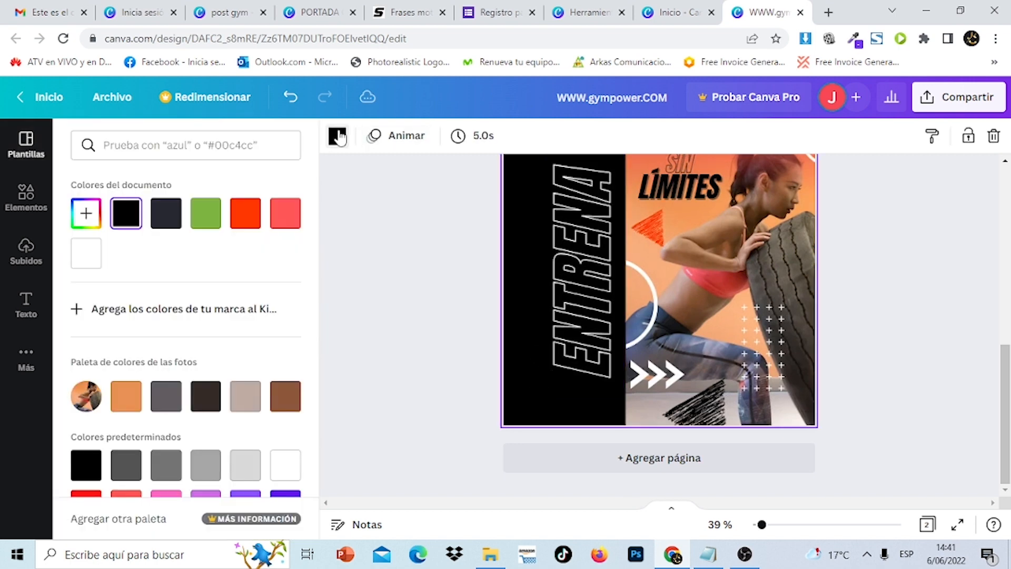
{"action": "left_click", "coordinate": [211, 216]}
{"action": "left_click", "coordinate": [879, 322]}
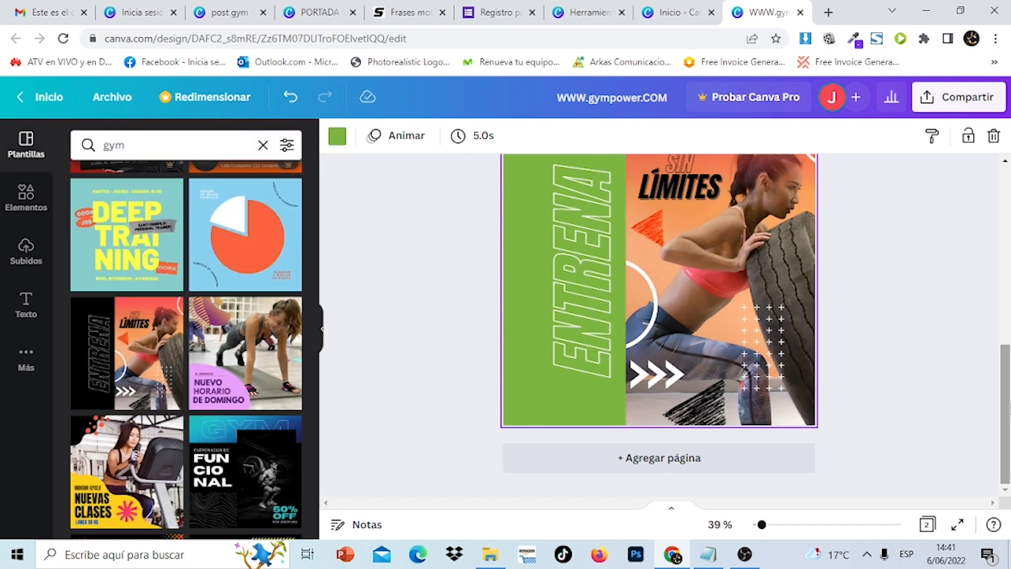
{"action": "scroll", "coordinate": [878, 322], "scroll_direction": "up", "scroll_amount": 6}
{"action": "scroll", "coordinate": [879, 322], "scroll_direction": "down", "scroll_amount": 1}
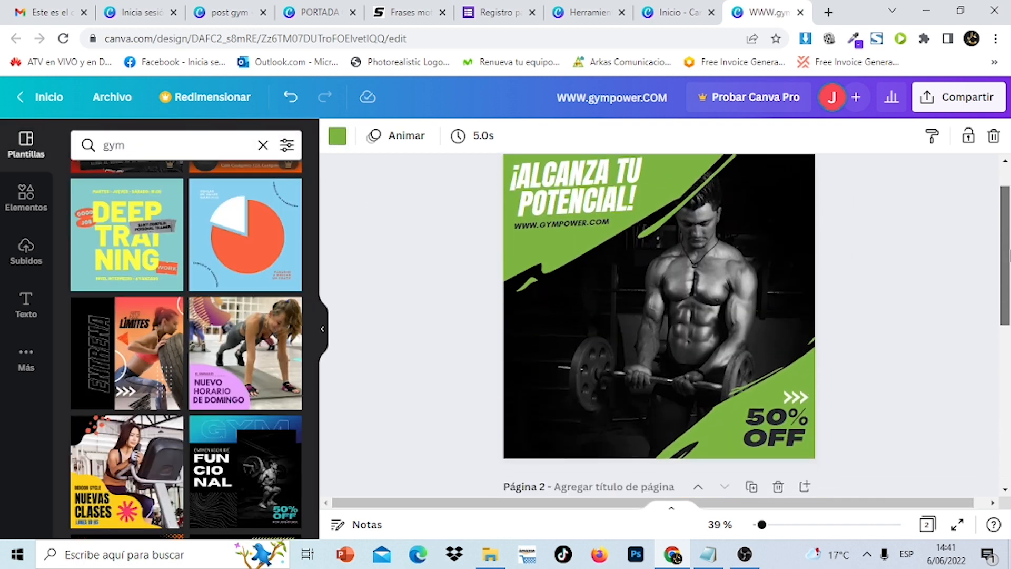
{"action": "left_click", "coordinate": [891, 275]}
{"action": "left_click", "coordinate": [709, 287]}
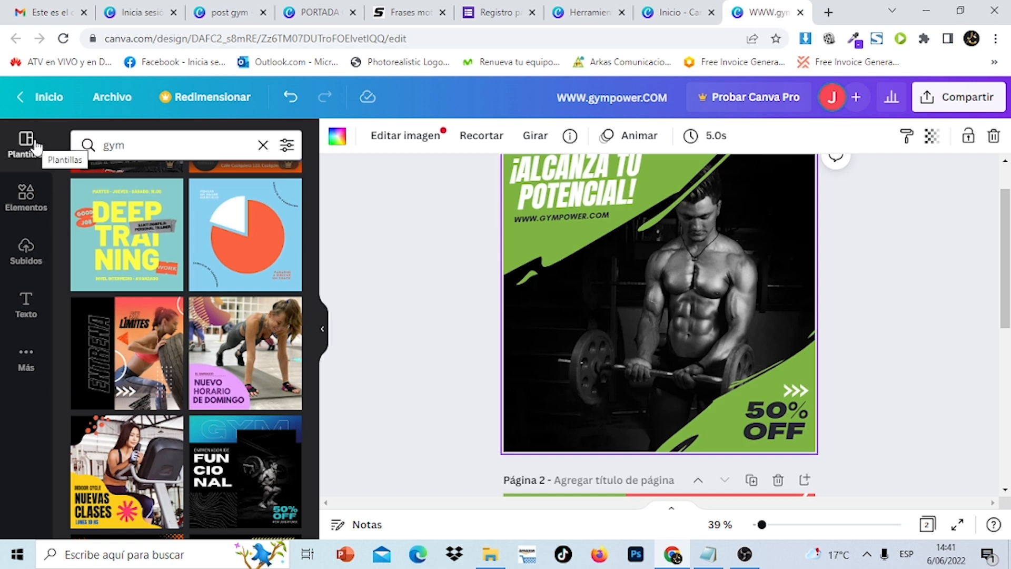
- Add a circle shape from Elementos' Líneas y formas to the design
{"action": "left_click", "coordinate": [27, 205]}
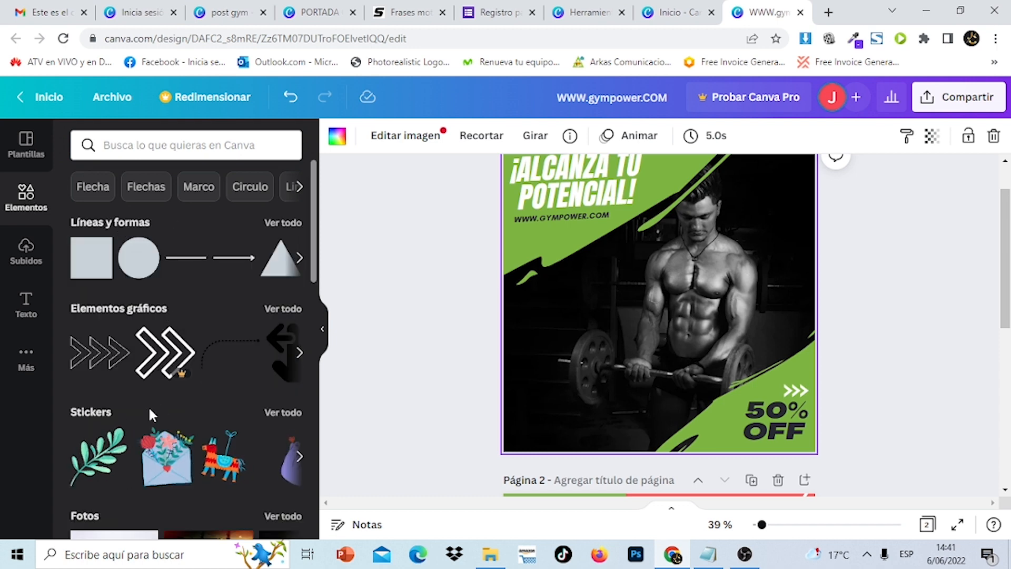
{"action": "left_click_drag", "start_coordinate": [314, 256], "coordinate": [316, 494]}
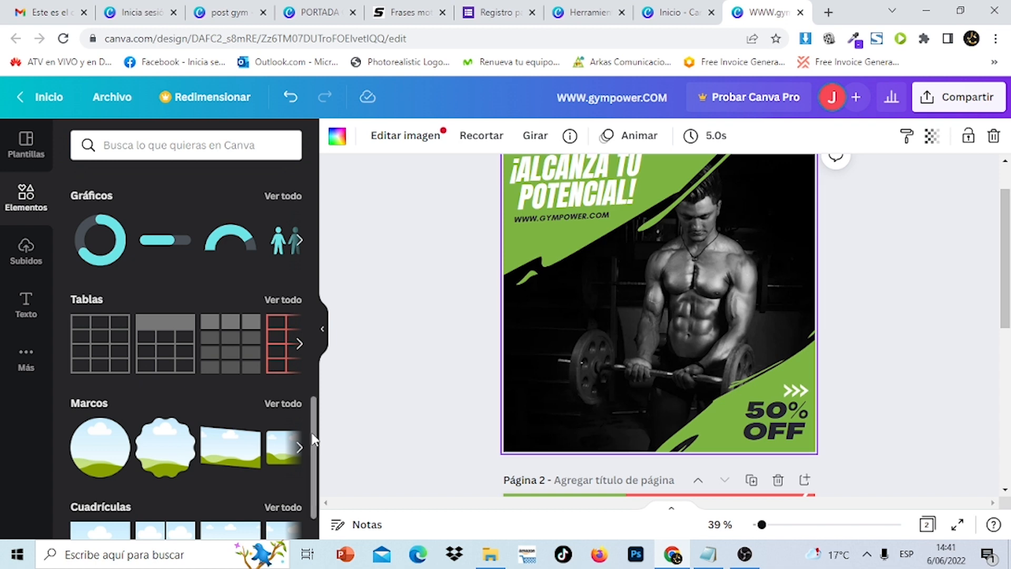
{"action": "scroll", "coordinate": [309, 431], "scroll_direction": "down", "scroll_amount": 1}
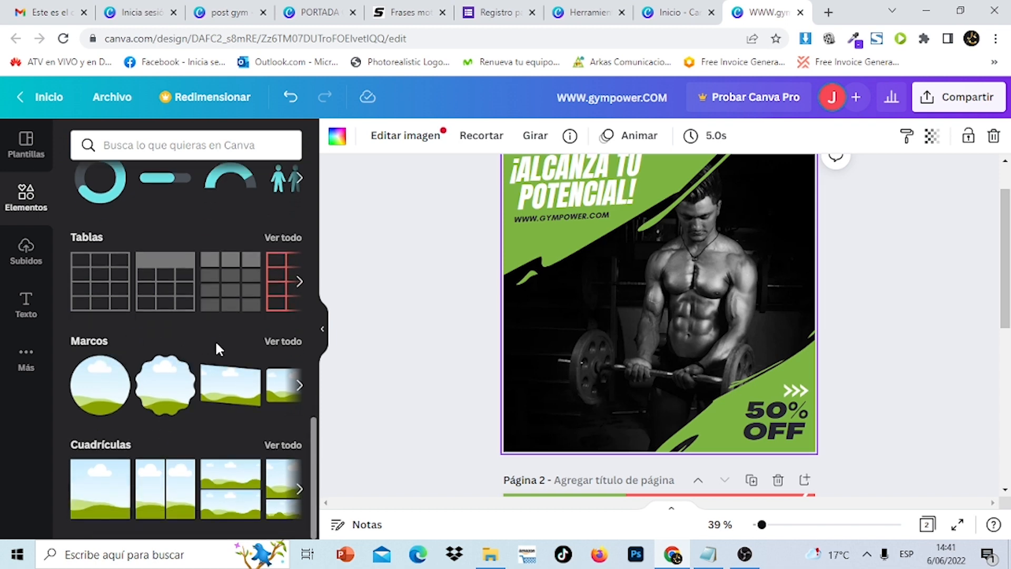
{"action": "mouse_move", "coordinate": [121, 374]}
{"action": "left_click_drag", "start_coordinate": [314, 433], "coordinate": [298, 172]}
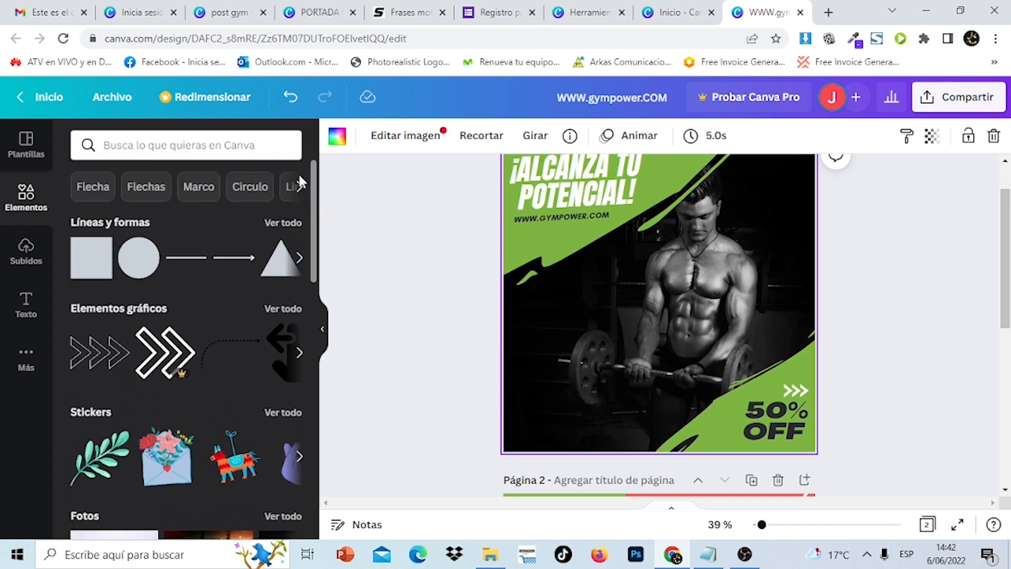
{"action": "left_click", "coordinate": [141, 268]}
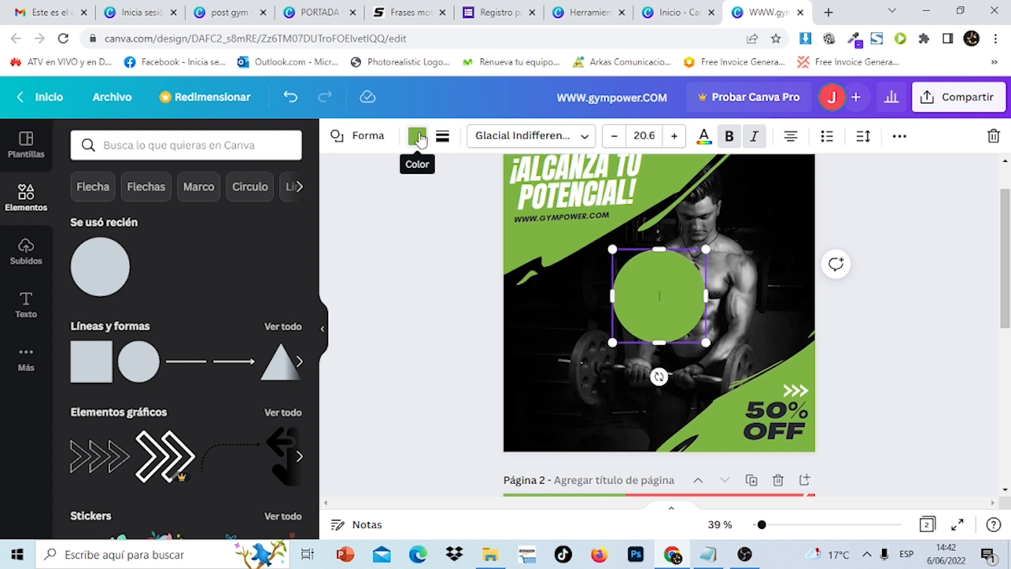
- Move the green circle to the design's lower left and shrink it
{"action": "left_click_drag", "start_coordinate": [675, 279], "coordinate": [593, 312]}
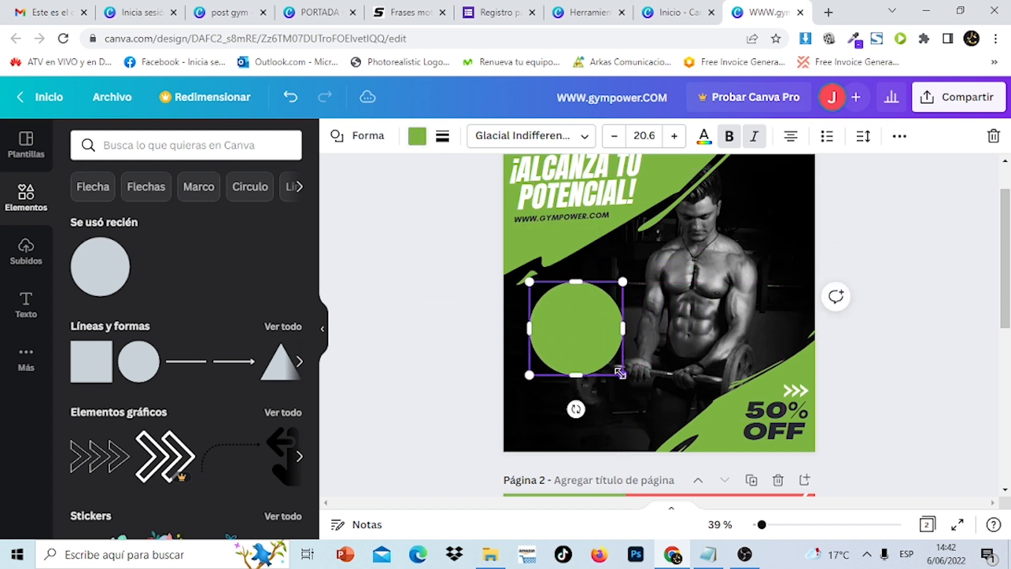
{"action": "left_click_drag", "start_coordinate": [623, 375], "coordinate": [612, 364]}
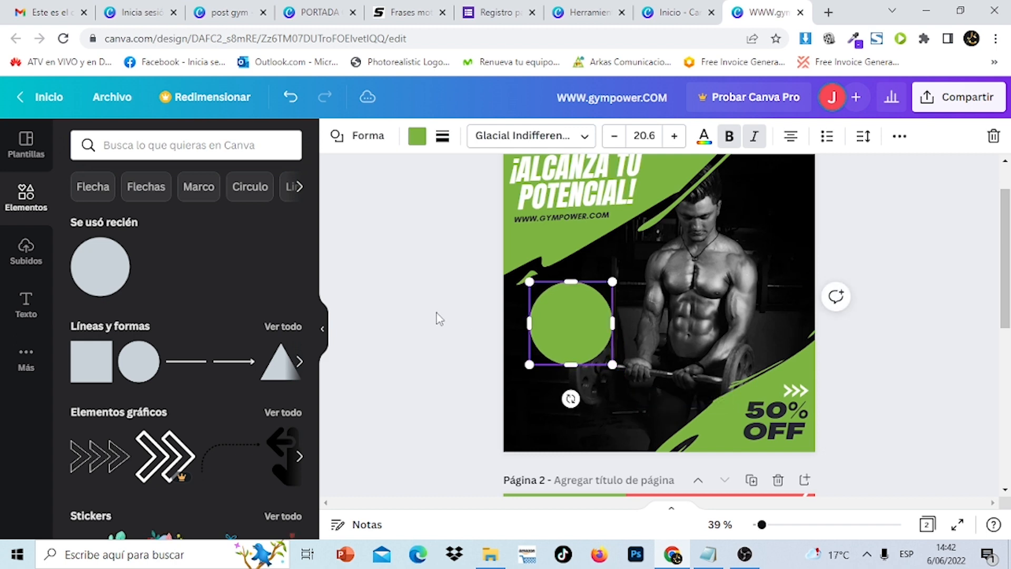
{"action": "left_click", "coordinate": [438, 317]}
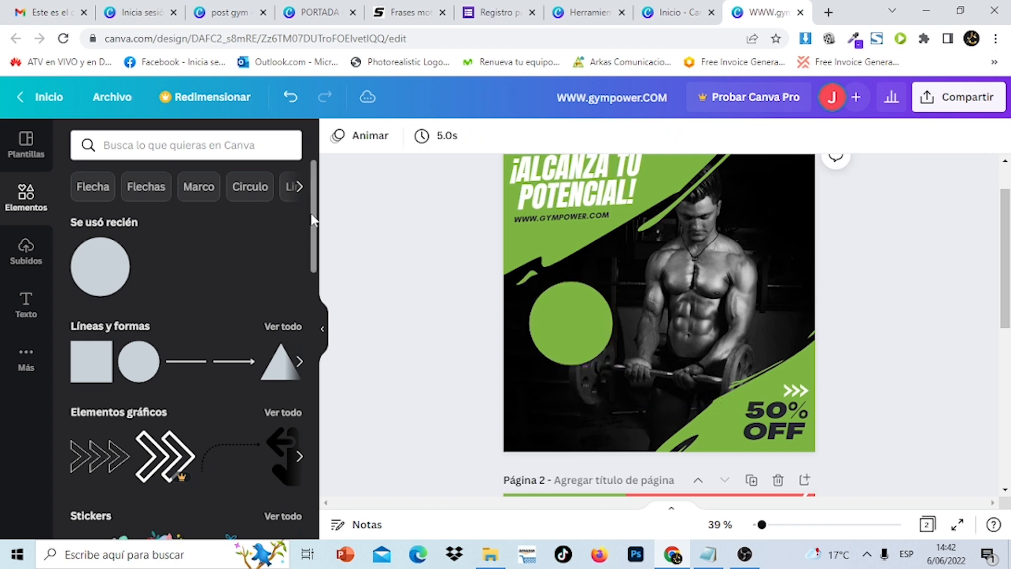
{"action": "left_click_drag", "start_coordinate": [313, 221], "coordinate": [340, 490]}
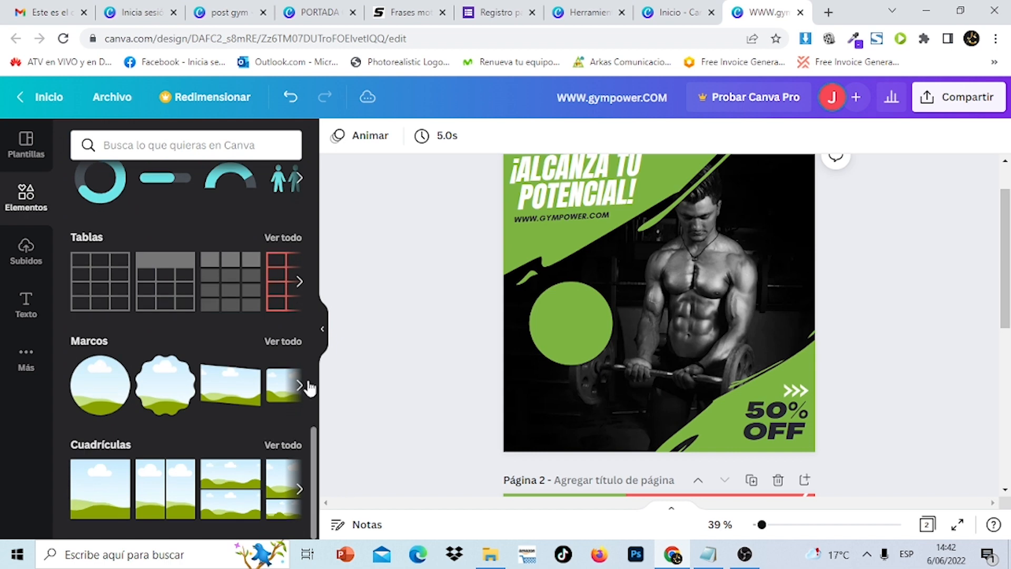
- Add a circle photo frame from Marcos, shrink it and centre it inside the green circle
{"action": "left_click", "coordinate": [283, 339]}
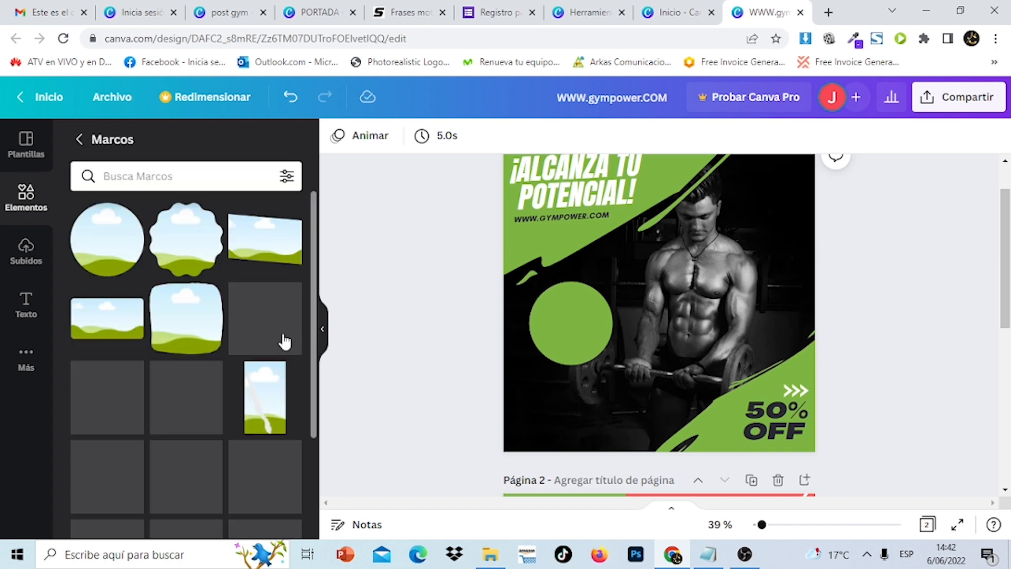
{"action": "left_click", "coordinate": [107, 252]}
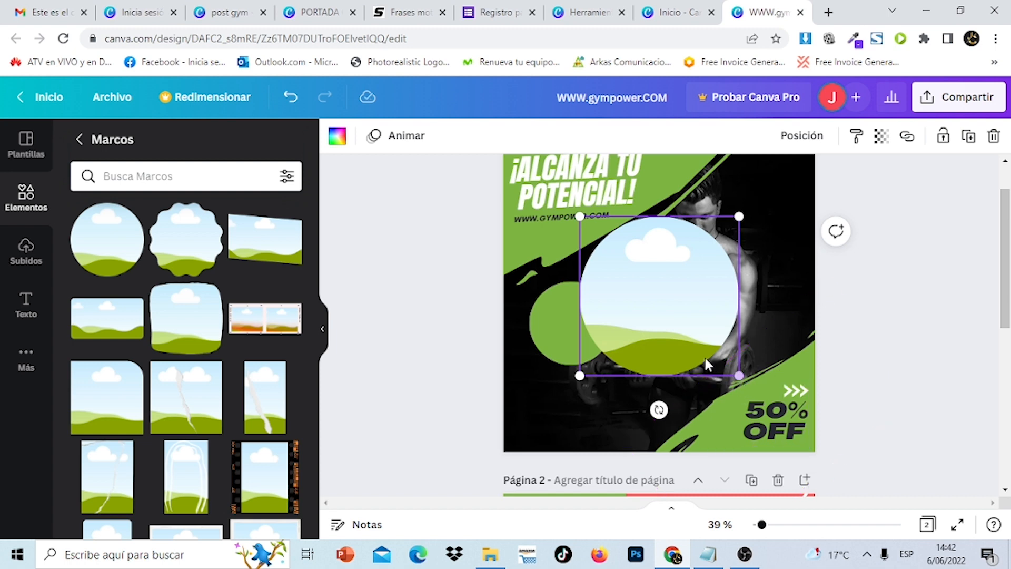
{"action": "left_click_drag", "start_coordinate": [737, 378], "coordinate": [664, 286]}
{"action": "left_click_drag", "start_coordinate": [628, 251], "coordinate": [576, 315]}
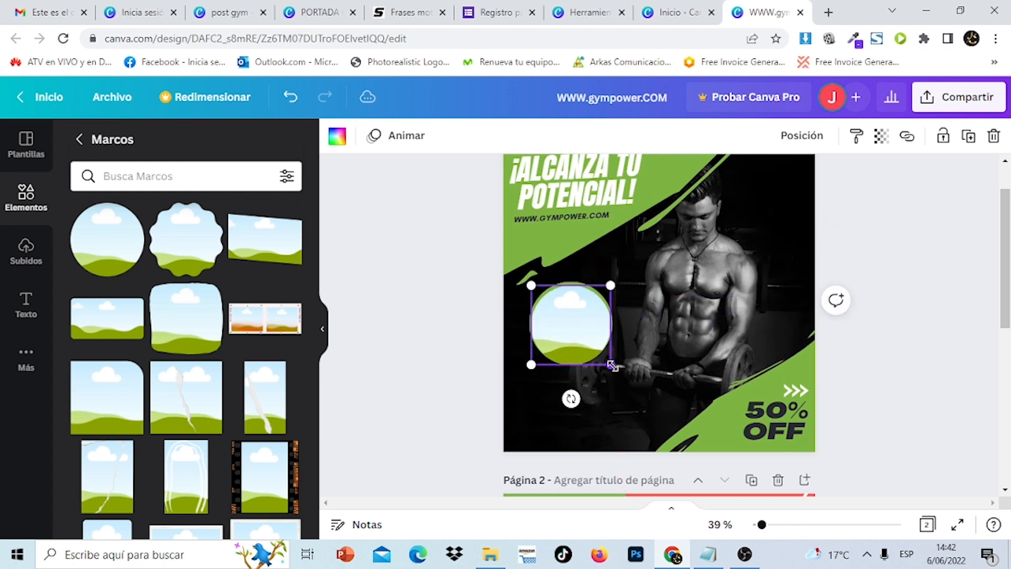
{"action": "left_click_drag", "start_coordinate": [611, 366], "coordinate": [606, 361]}
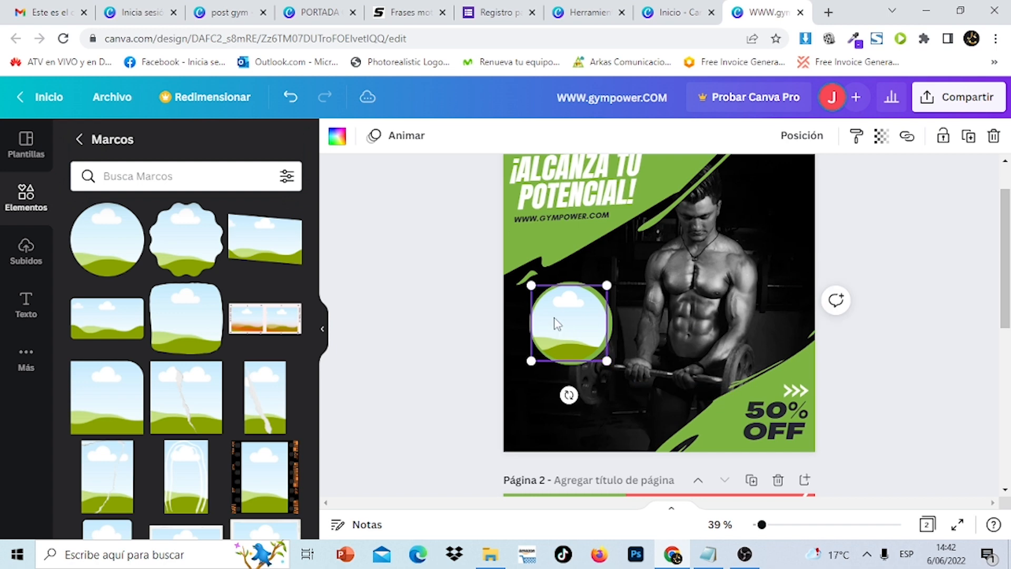
{"action": "left_click_drag", "start_coordinate": [557, 323], "coordinate": [556, 316]}
{"action": "left_click", "coordinate": [936, 317]}
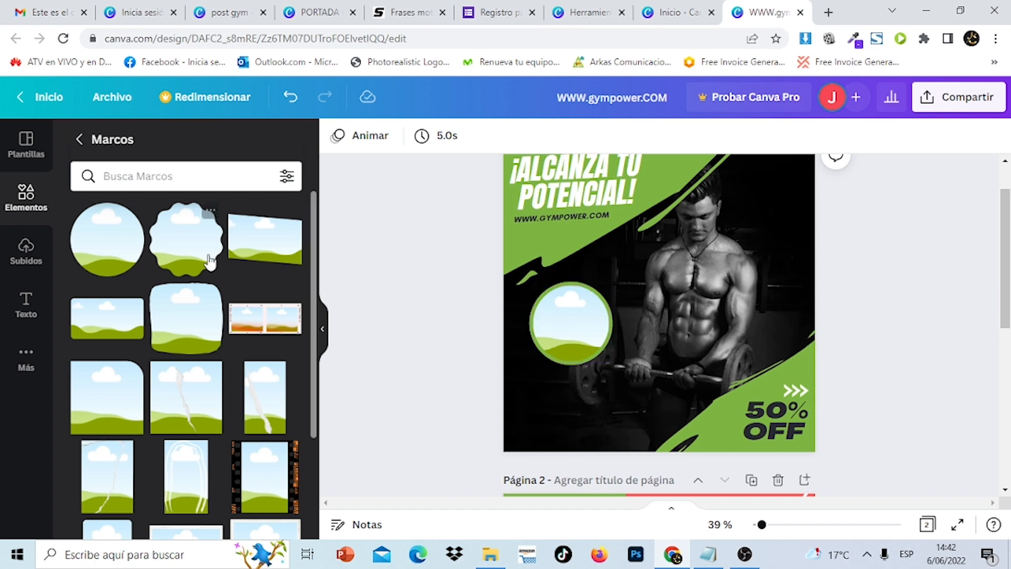
{"action": "left_click", "coordinate": [26, 359]}
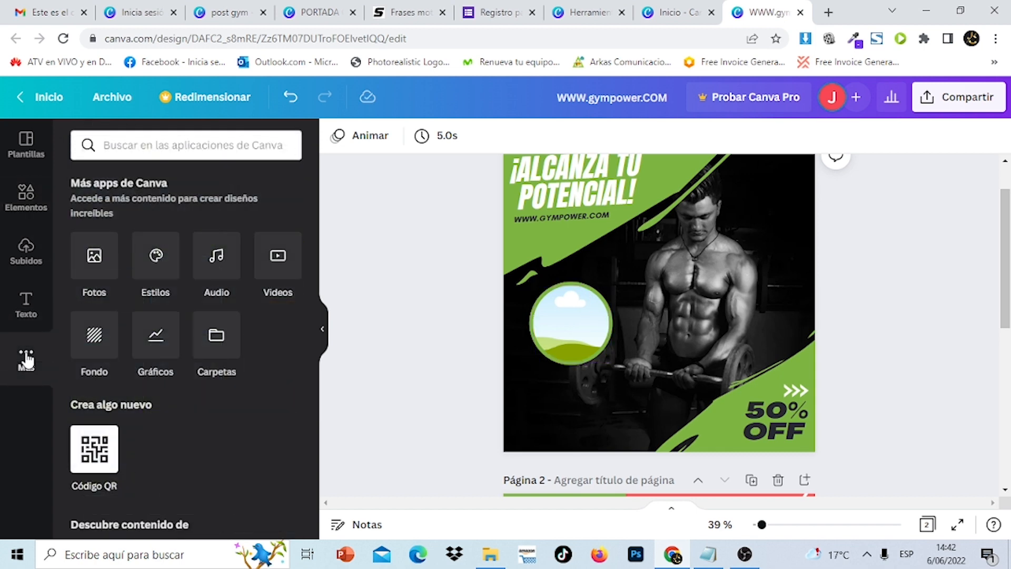
- Search photos for 'gym' and drop the skull-shirt dumbbell photo into the circle frame
{"action": "left_click", "coordinate": [93, 266]}
{"action": "left_click", "coordinate": [201, 148]}
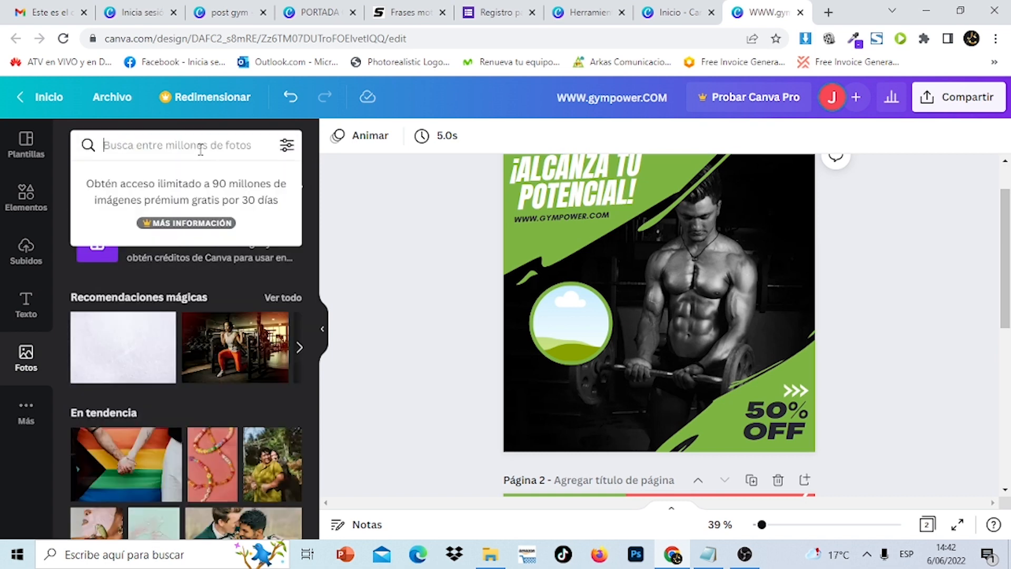
{"action": "type", "text": "gym"}
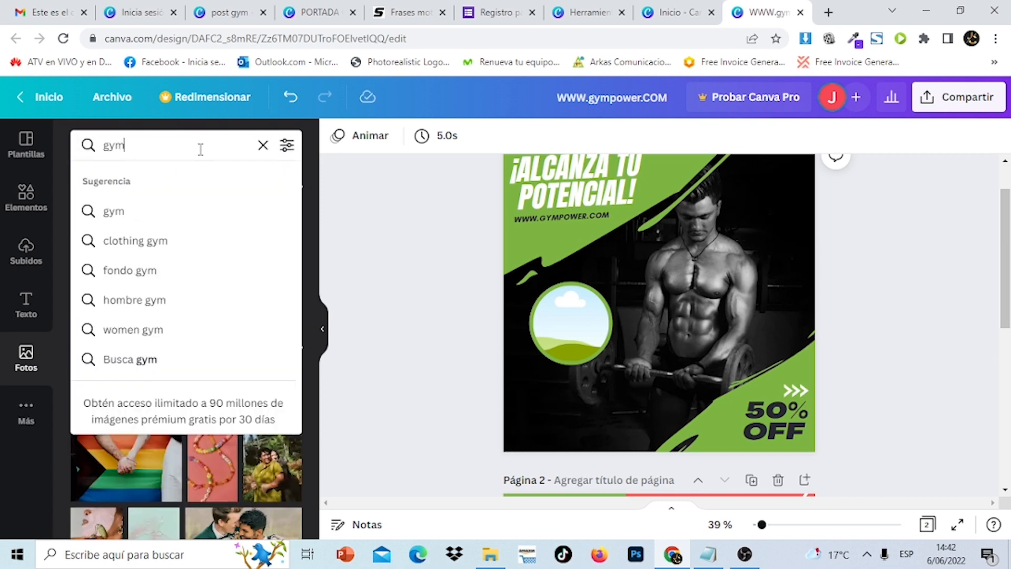
{"action": "key", "text": "Return"}
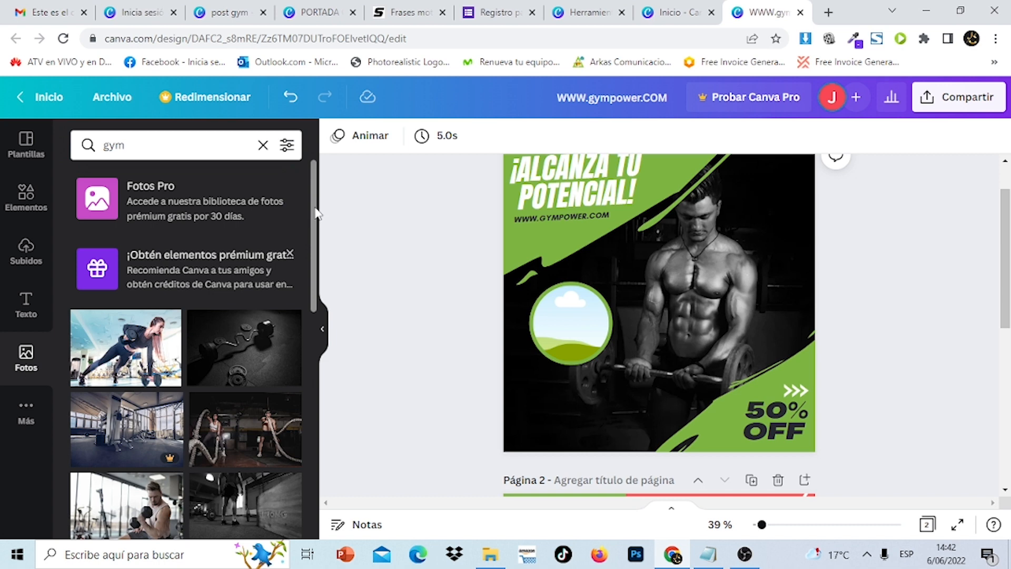
{"action": "left_click_drag", "start_coordinate": [316, 214], "coordinate": [321, 452]}
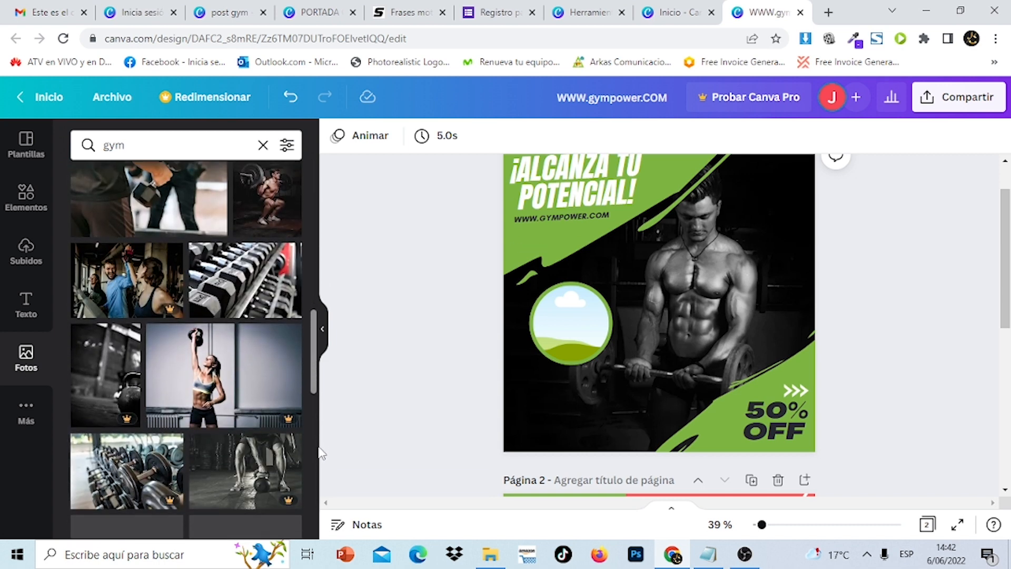
{"action": "left_click_drag", "start_coordinate": [316, 329], "coordinate": [318, 499]}
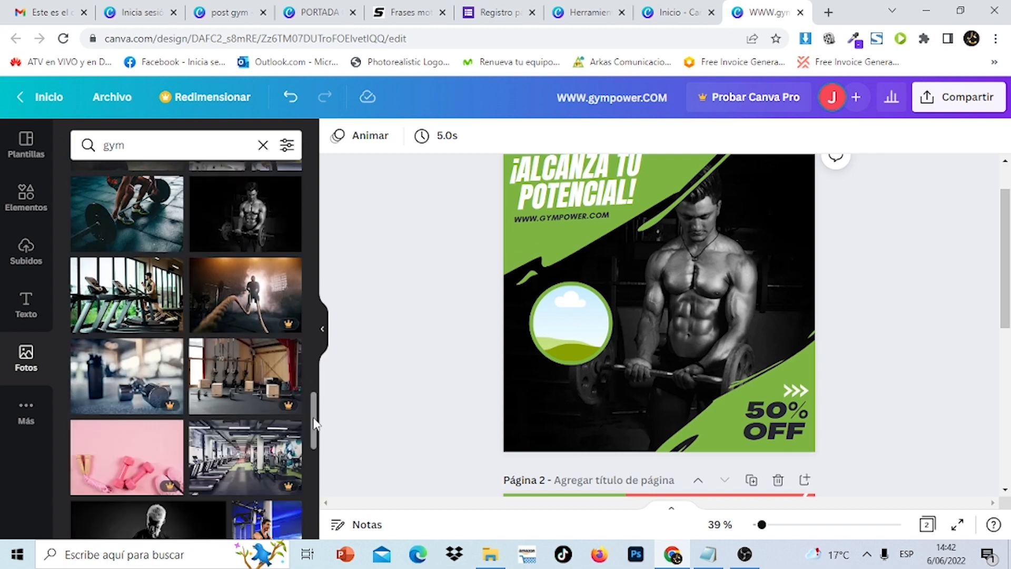
{"action": "left_click_drag", "start_coordinate": [318, 442], "coordinate": [318, 518]}
{"action": "left_click", "coordinate": [104, 341]}
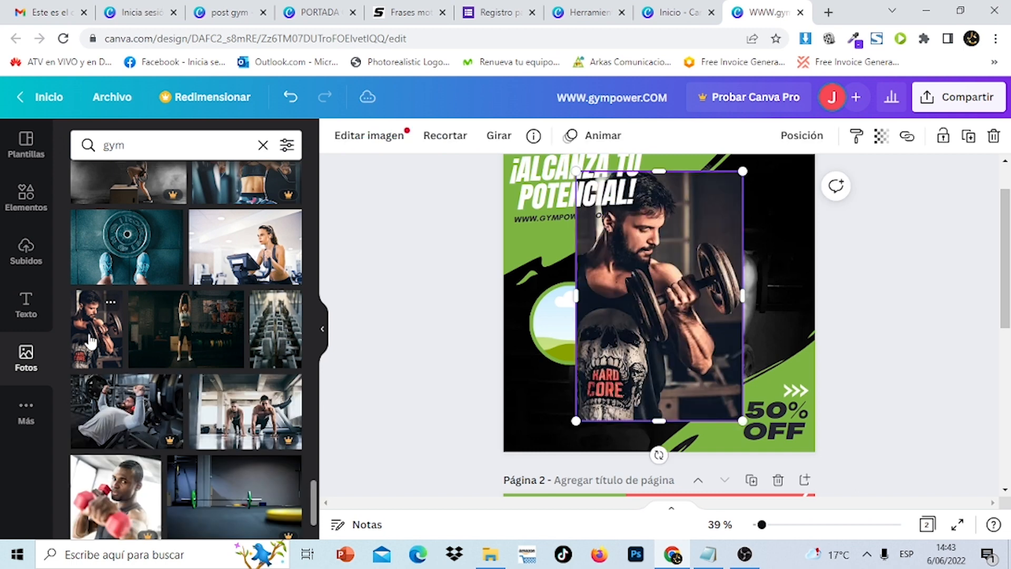
{"action": "left_click_drag", "start_coordinate": [679, 304], "coordinate": [579, 334]}
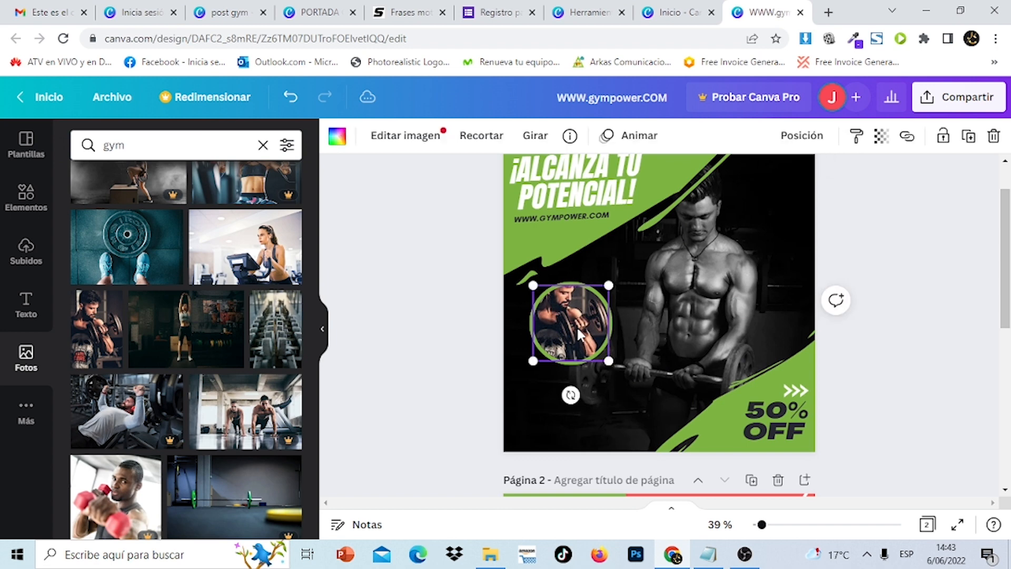
- Shift the photo lower inside the frame, apply Hacer recorte, then select the photo and green ring
{"action": "double_click", "coordinate": [578, 331]}
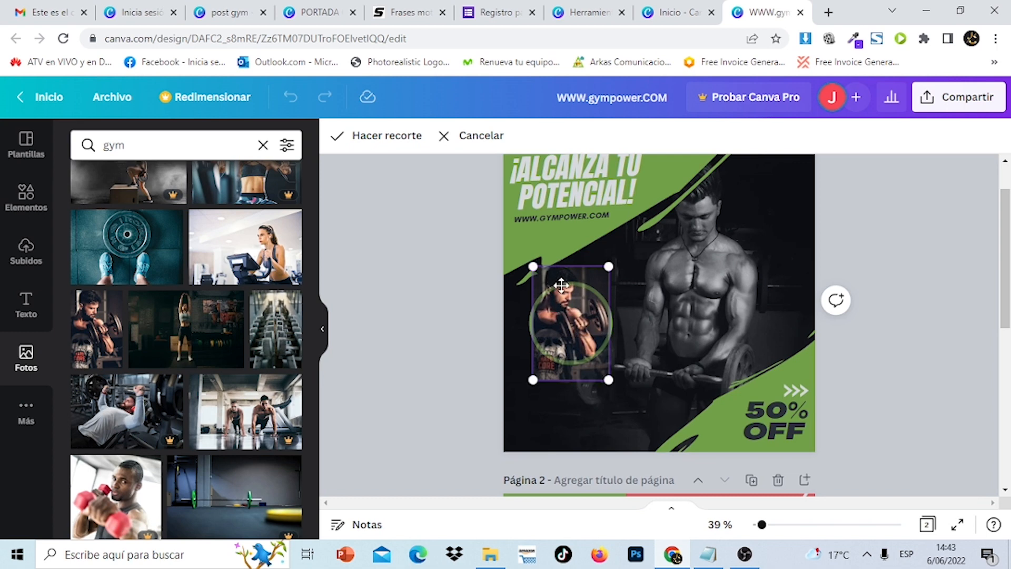
{"action": "left_click_drag", "start_coordinate": [612, 264], "coordinate": [616, 284]}
{"action": "left_click_drag", "start_coordinate": [578, 317], "coordinate": [587, 329]}
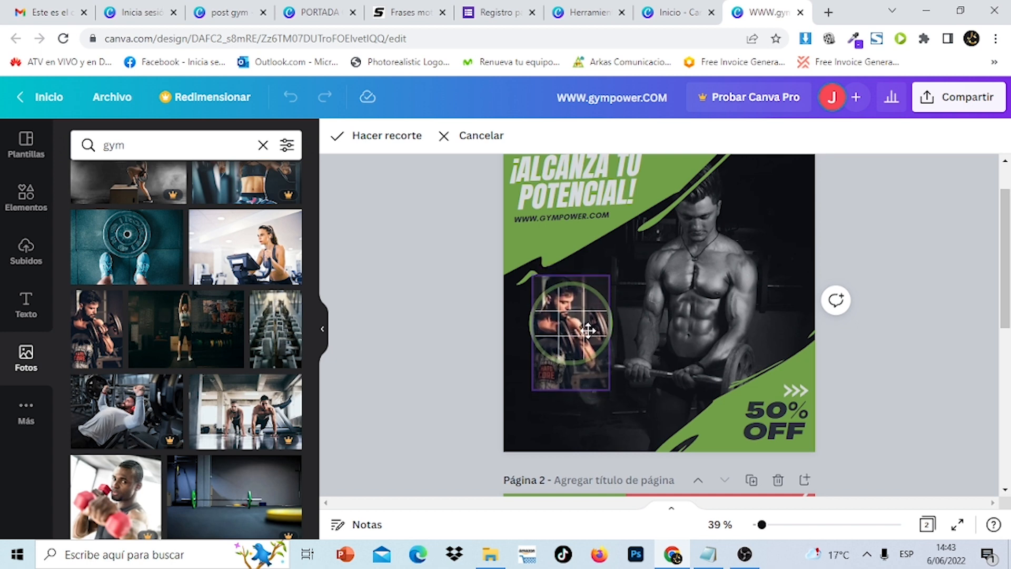
{"action": "left_click", "coordinate": [394, 141]}
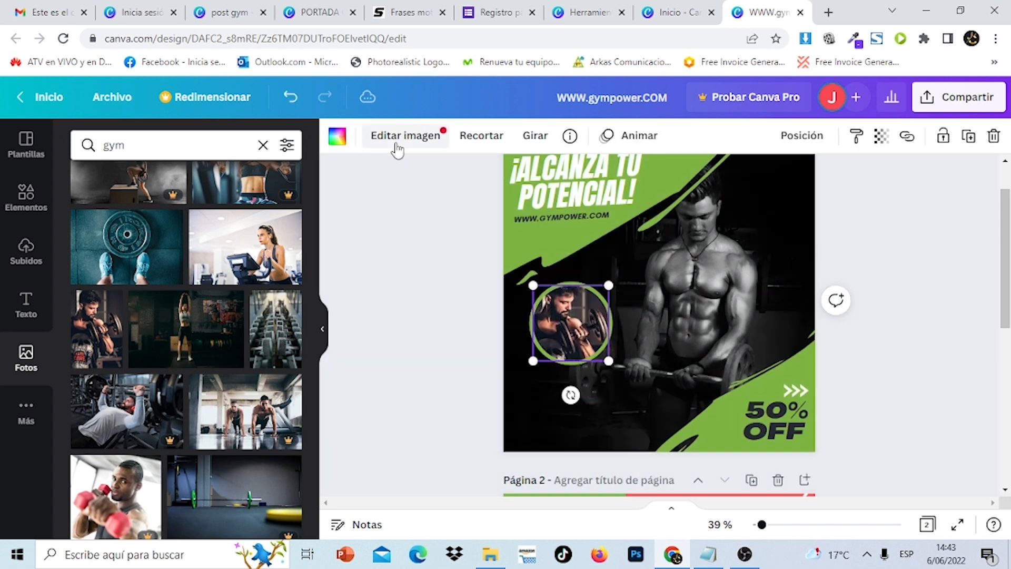
{"action": "left_click", "coordinate": [916, 368]}
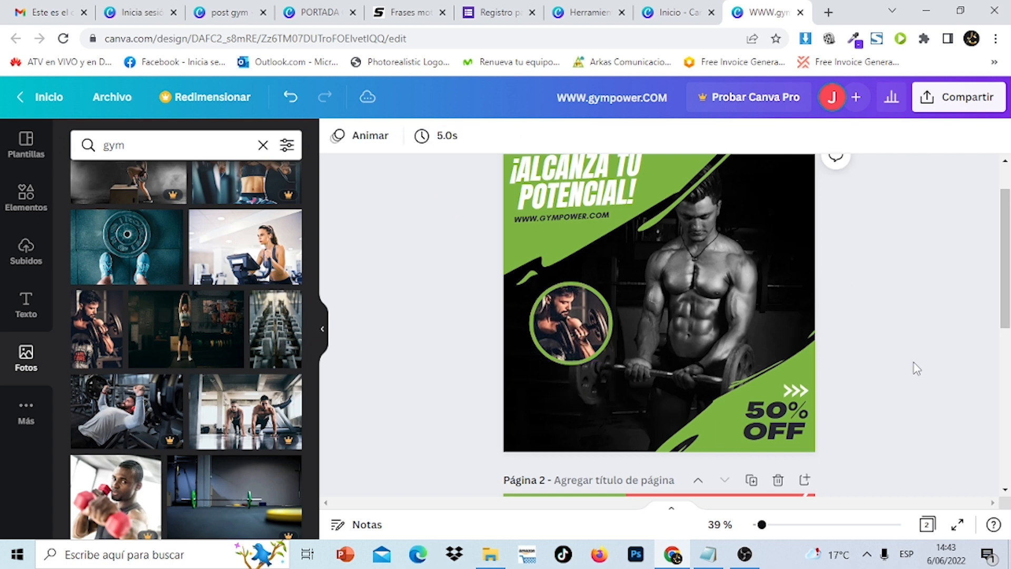
{"action": "left_click", "coordinate": [581, 320]}
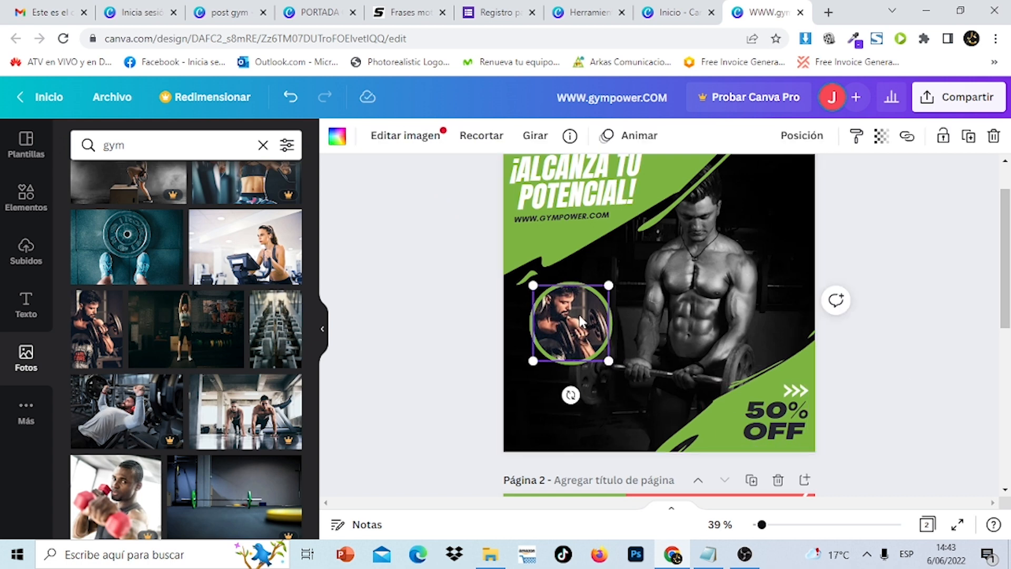
{"action": "left_click", "coordinate": [585, 279]}
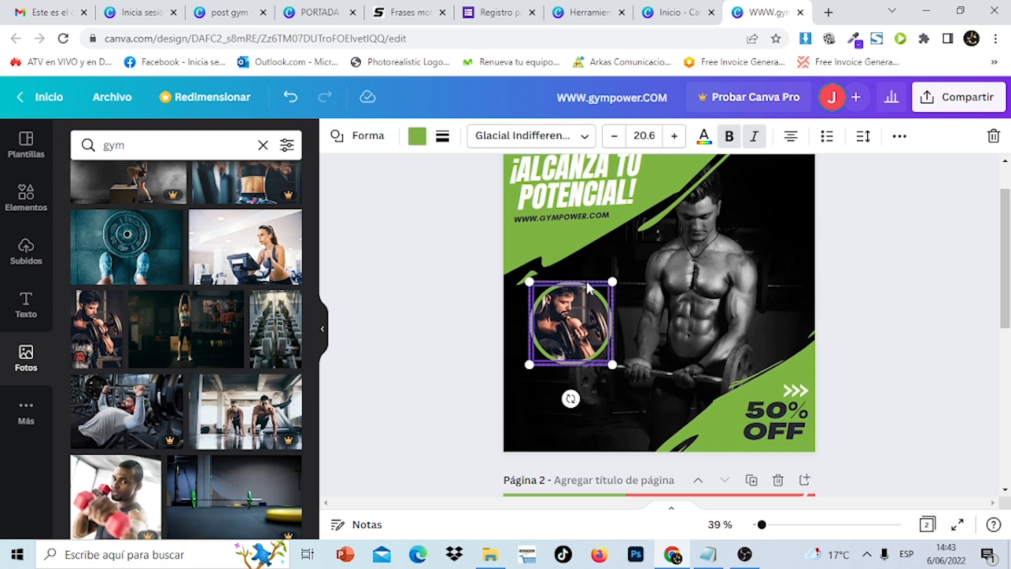
- Group the green ring with its photo and duplicate the group
{"action": "left_click", "coordinate": [901, 138]}
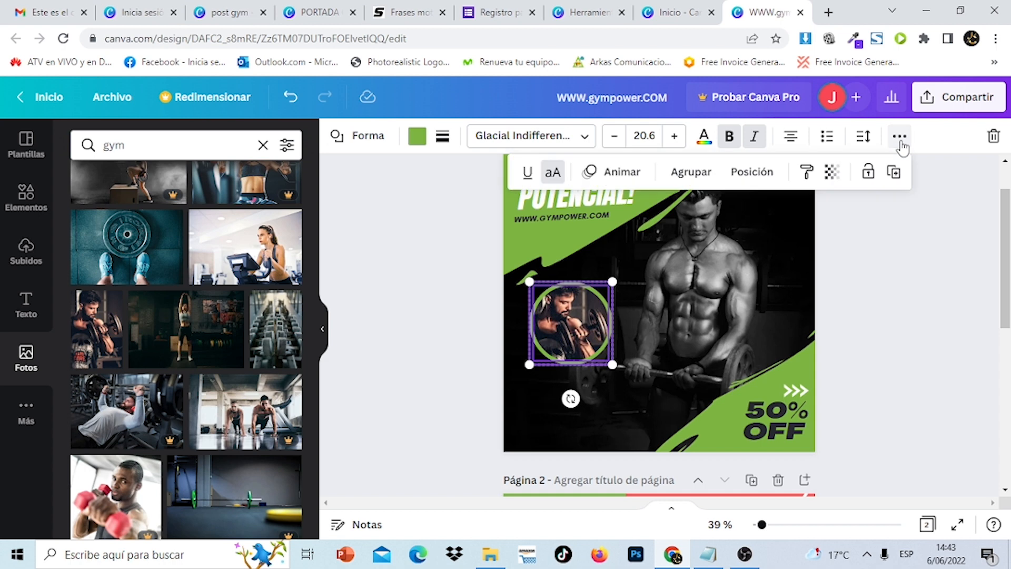
{"action": "left_click", "coordinate": [690, 172]}
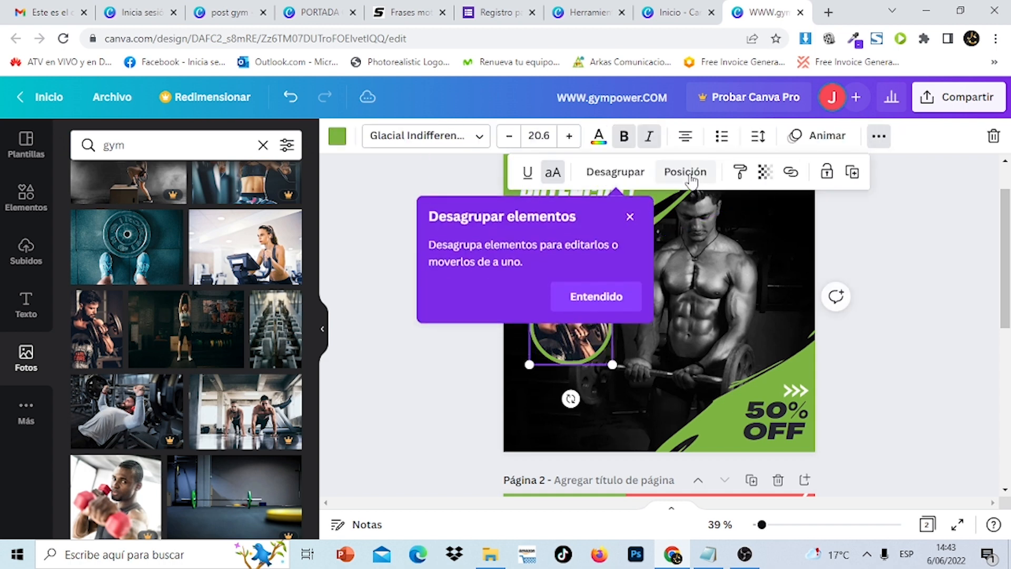
{"action": "left_click", "coordinate": [595, 298]}
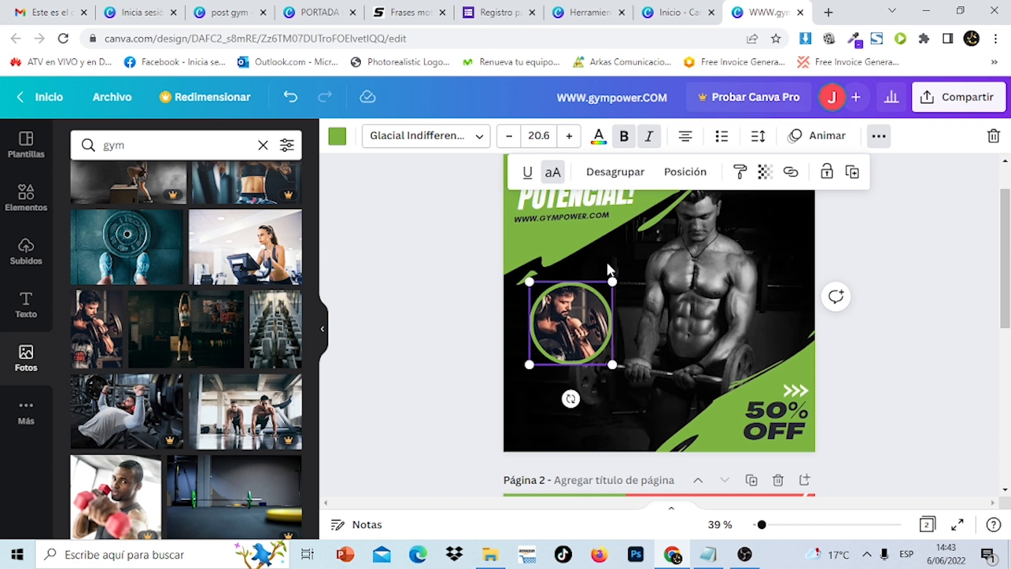
{"action": "left_click", "coordinate": [852, 174]}
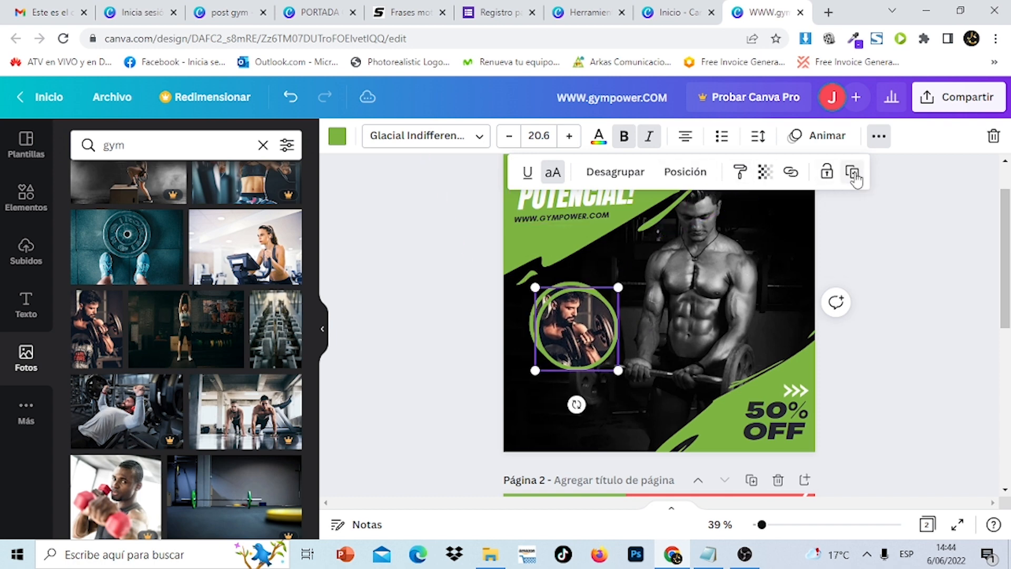
- Place the copy just below the original, align both circles, and ungroup the lower copy
{"action": "left_click_drag", "start_coordinate": [579, 329], "coordinate": [591, 405]}
{"action": "left_click_drag", "start_coordinate": [582, 332], "coordinate": [575, 320]}
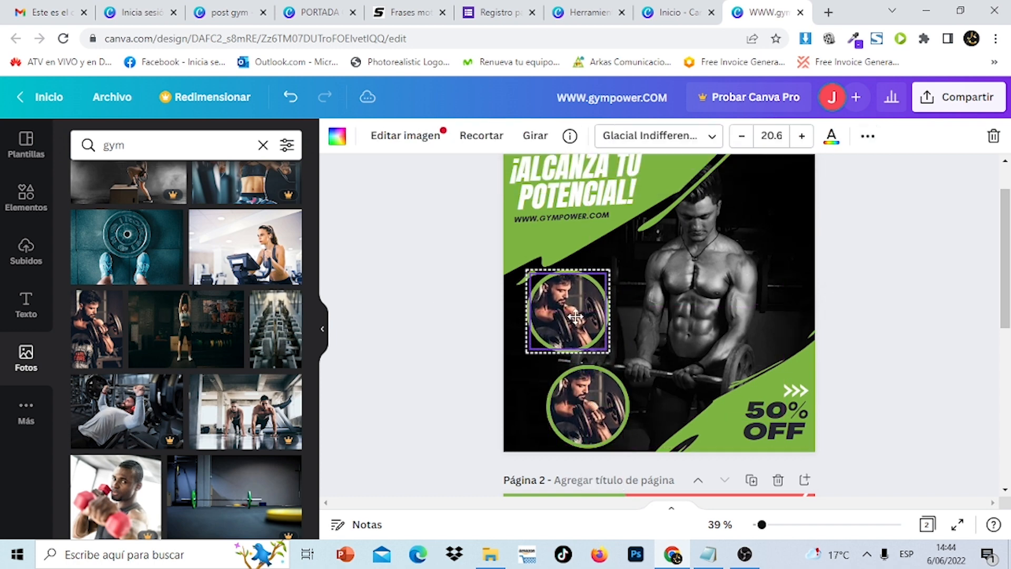
{"action": "left_click_drag", "start_coordinate": [605, 418], "coordinate": [607, 408]}
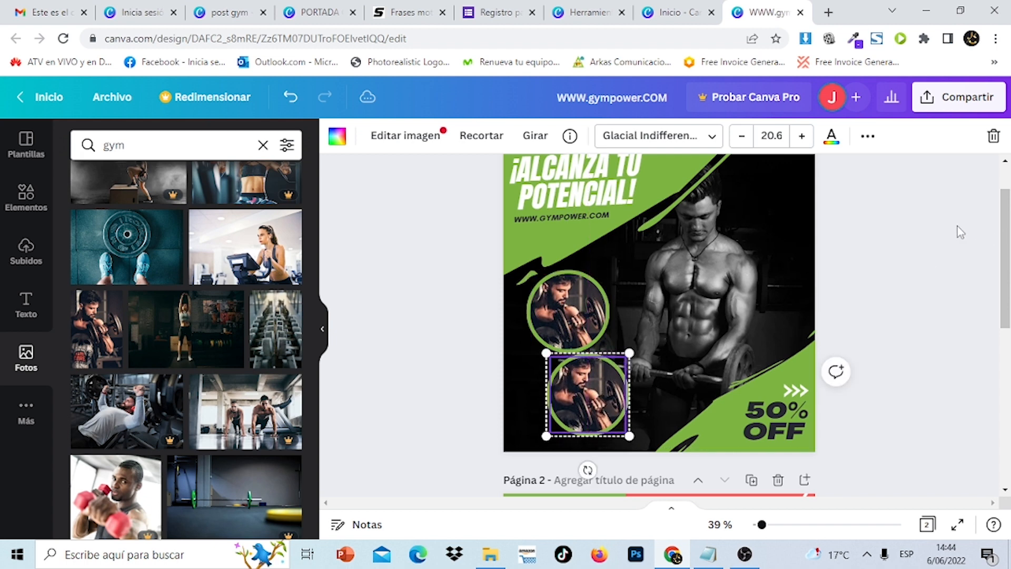
{"action": "left_click", "coordinate": [868, 138]}
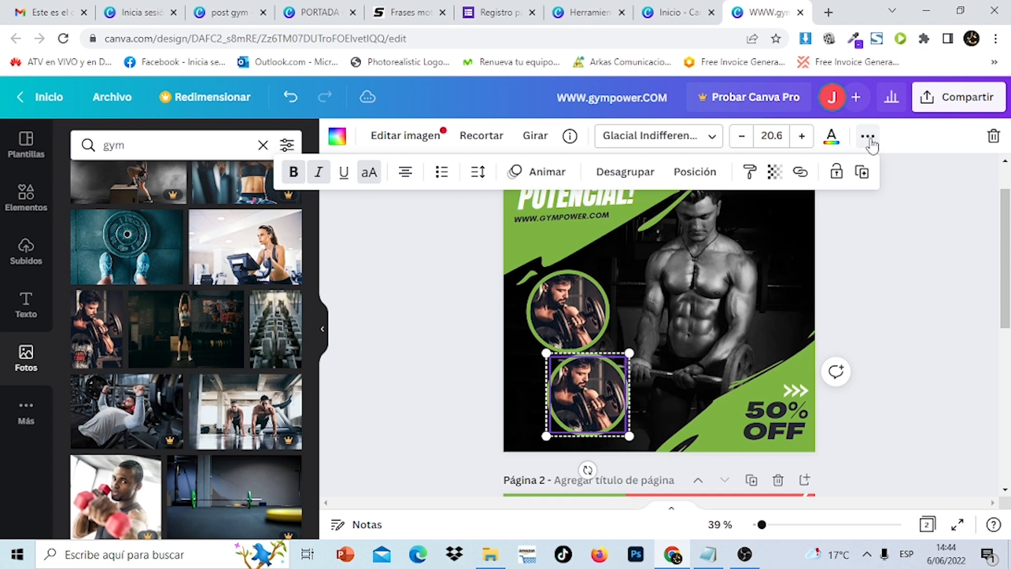
{"action": "left_click", "coordinate": [626, 172]}
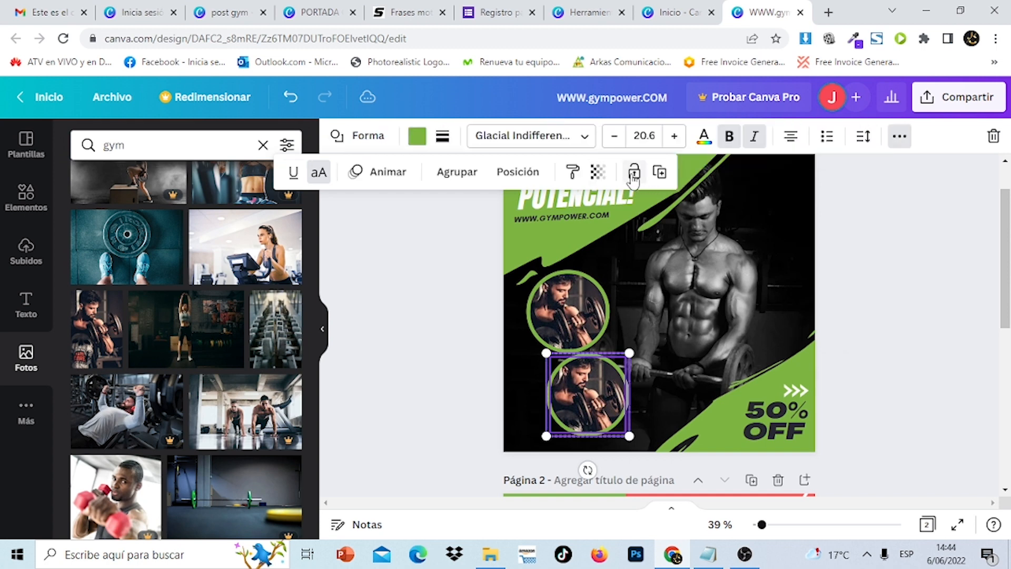
{"action": "left_click", "coordinate": [890, 292]}
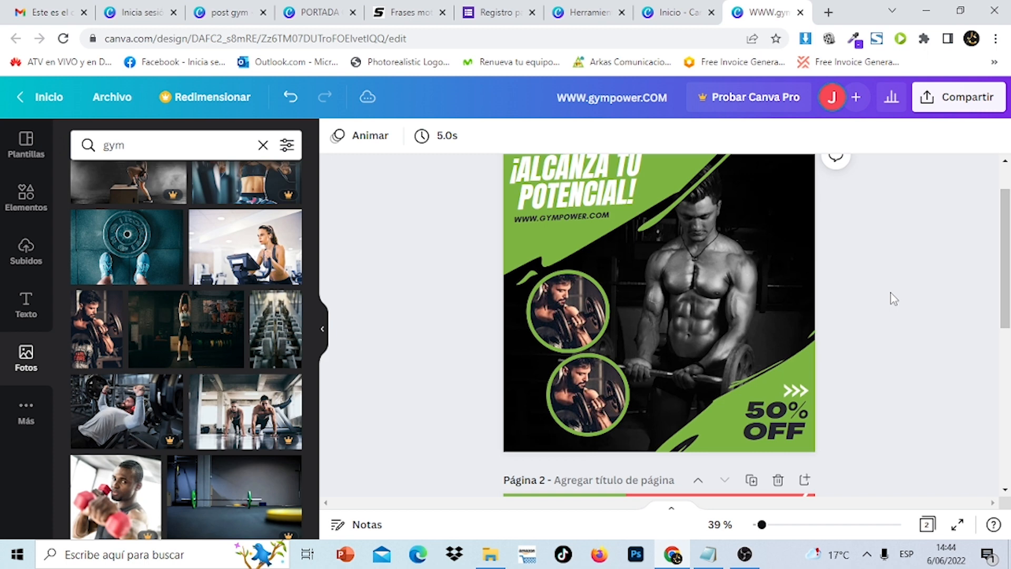
{"action": "left_click", "coordinate": [599, 388]}
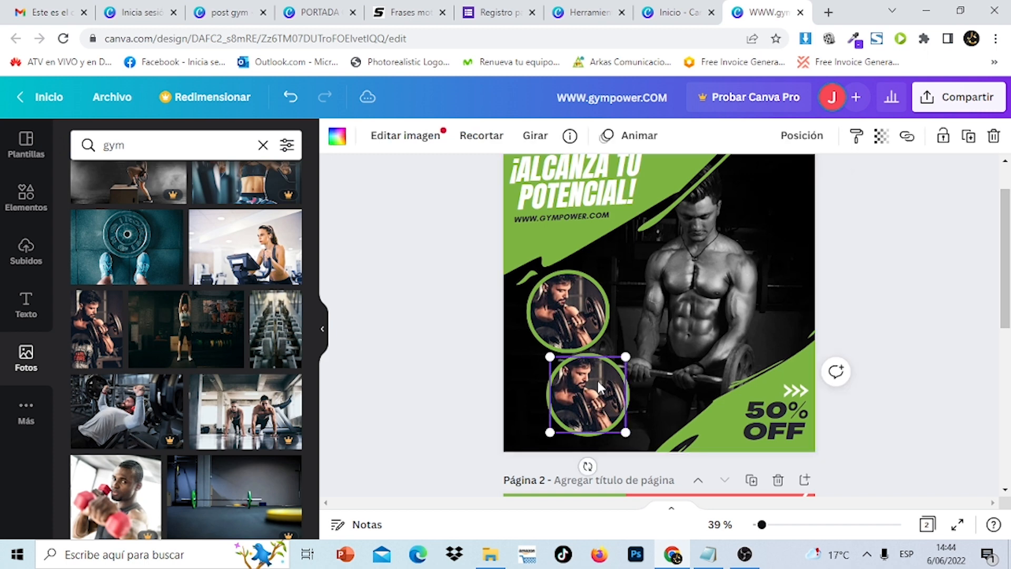
- Delete the lower circle's photo with Eliminar imagen and drop the treadmill woman photo into the frame
{"action": "left_click", "coordinate": [996, 139]}
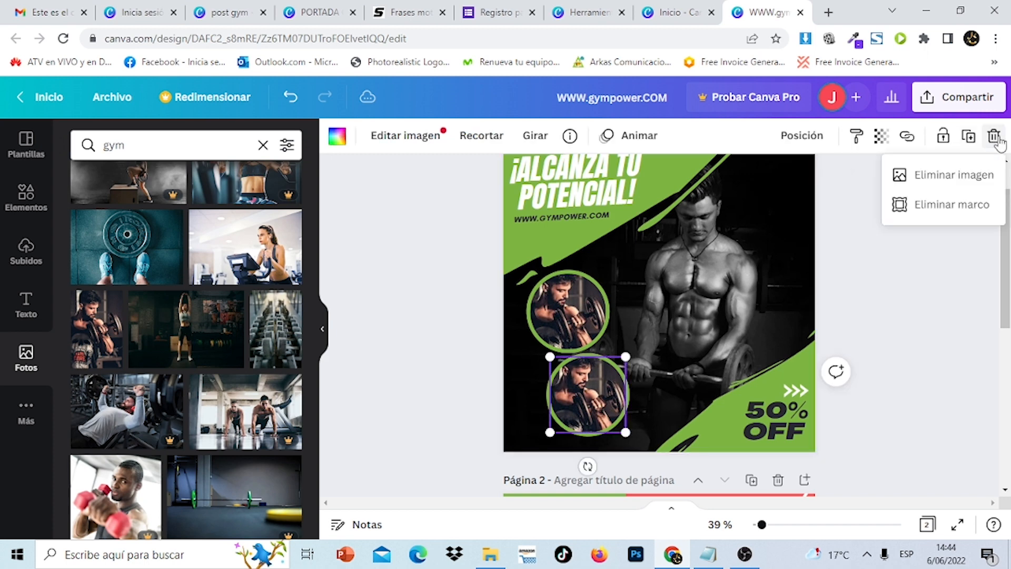
{"action": "left_click", "coordinate": [967, 184]}
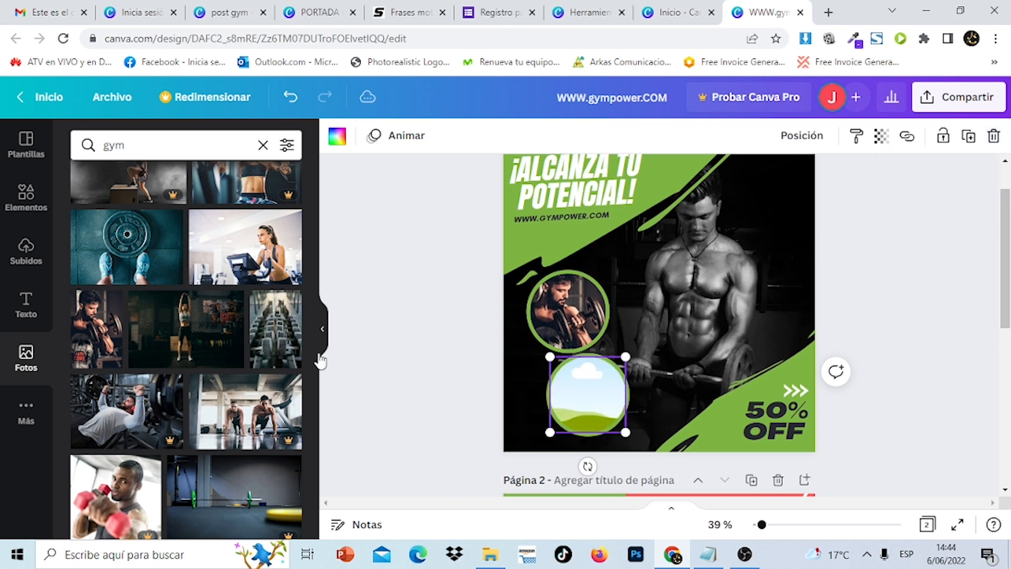
{"action": "left_click_drag", "start_coordinate": [314, 518], "coordinate": [326, 551]}
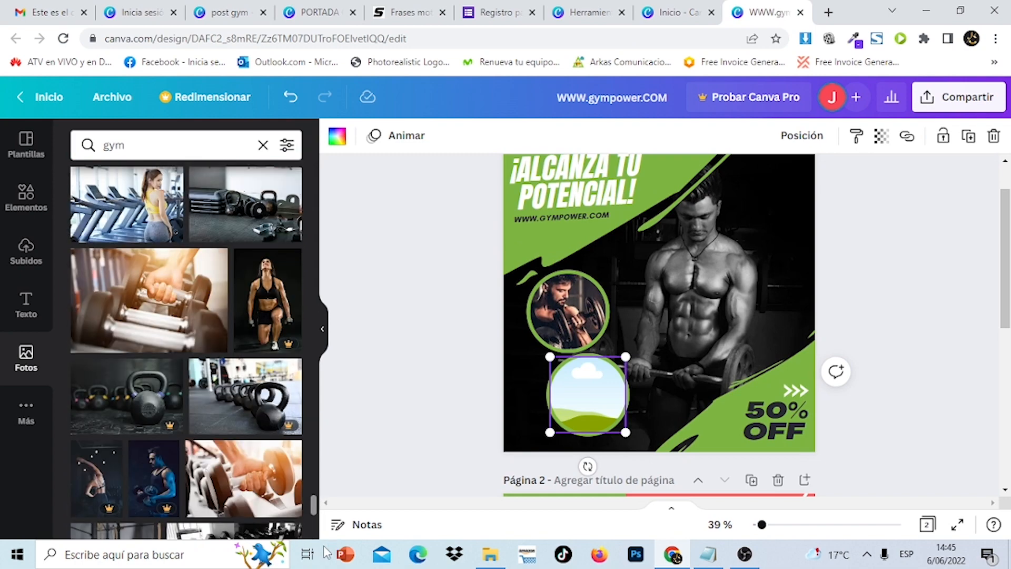
{"action": "left_click", "coordinate": [141, 192]}
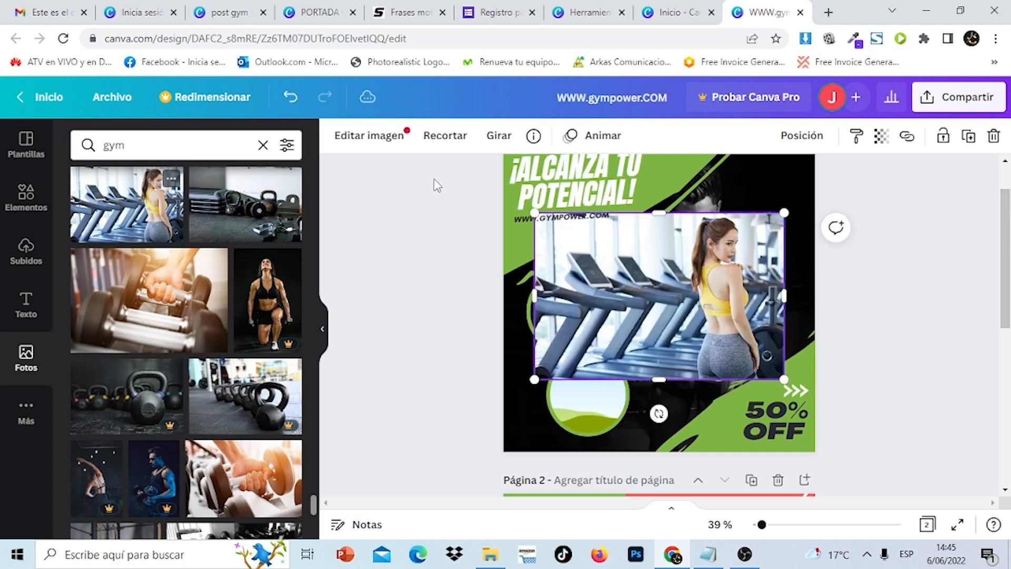
{"action": "left_click_drag", "start_coordinate": [684, 308], "coordinate": [590, 396]}
- Shift the treadmill photo left inside the circle and apply the new framing
{"action": "double_click", "coordinate": [591, 396]}
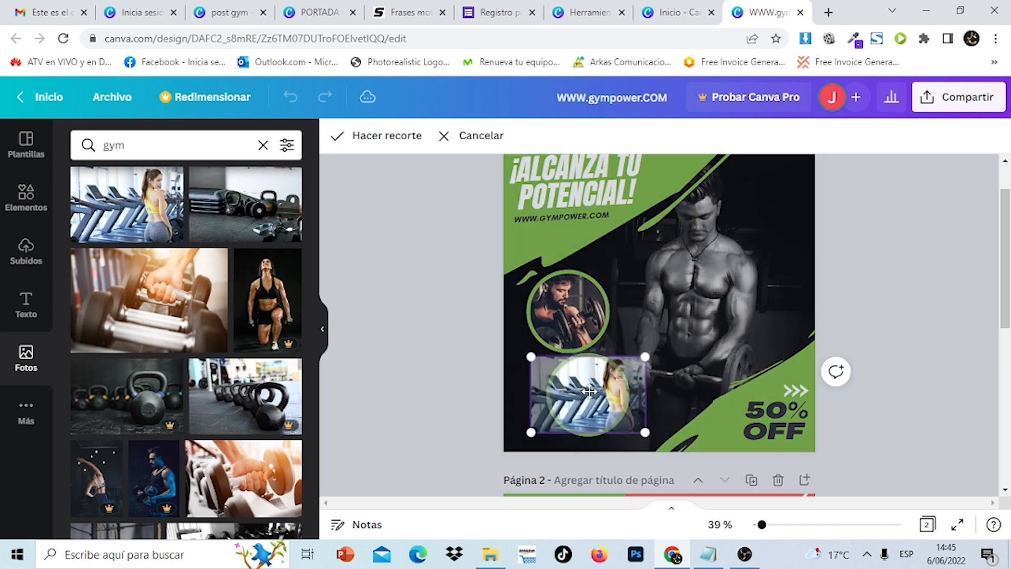
{"action": "left_click_drag", "start_coordinate": [589, 391], "coordinate": [570, 390]}
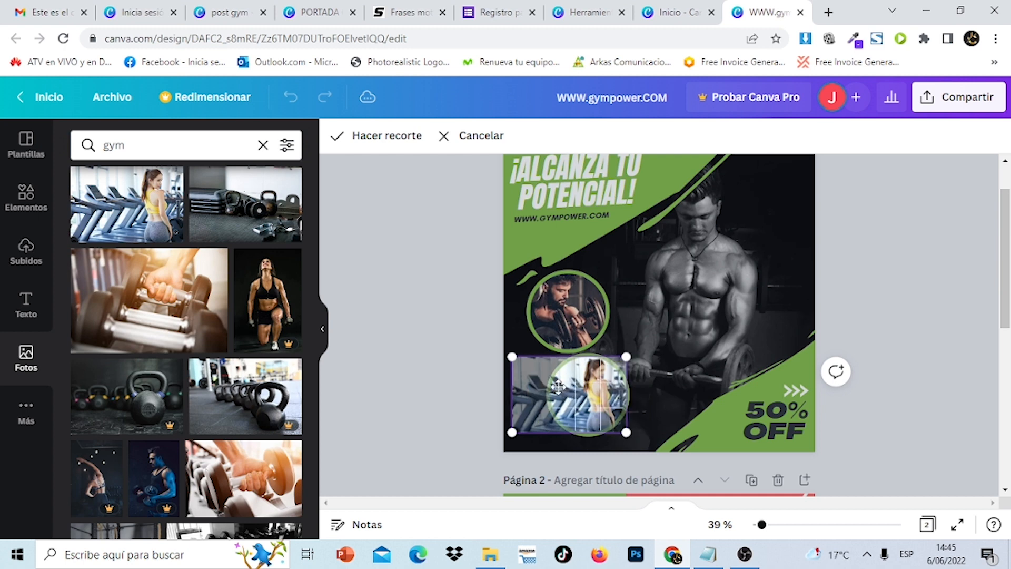
{"action": "left_click", "coordinate": [947, 328]}
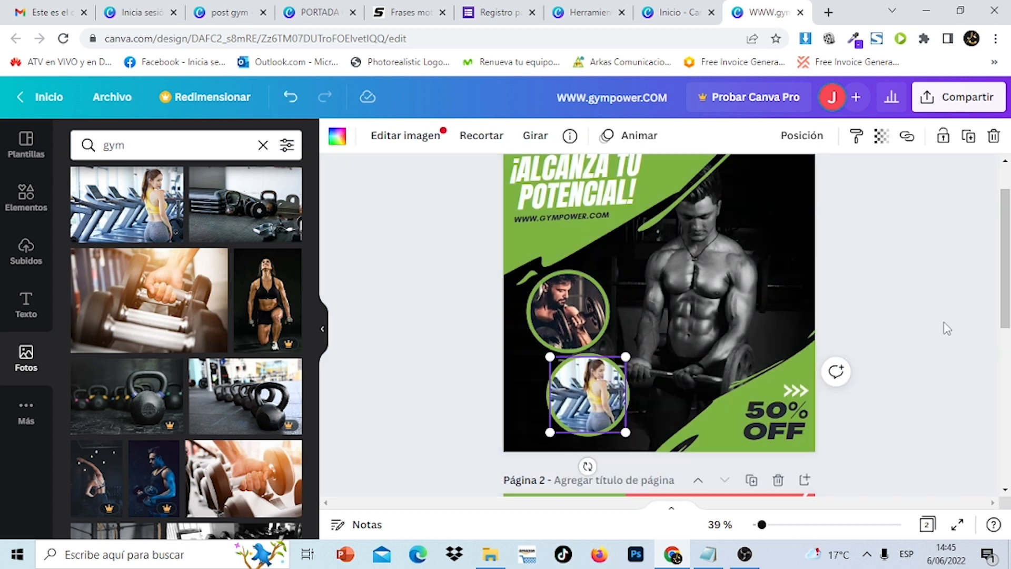
{"action": "left_click", "coordinate": [934, 330]}
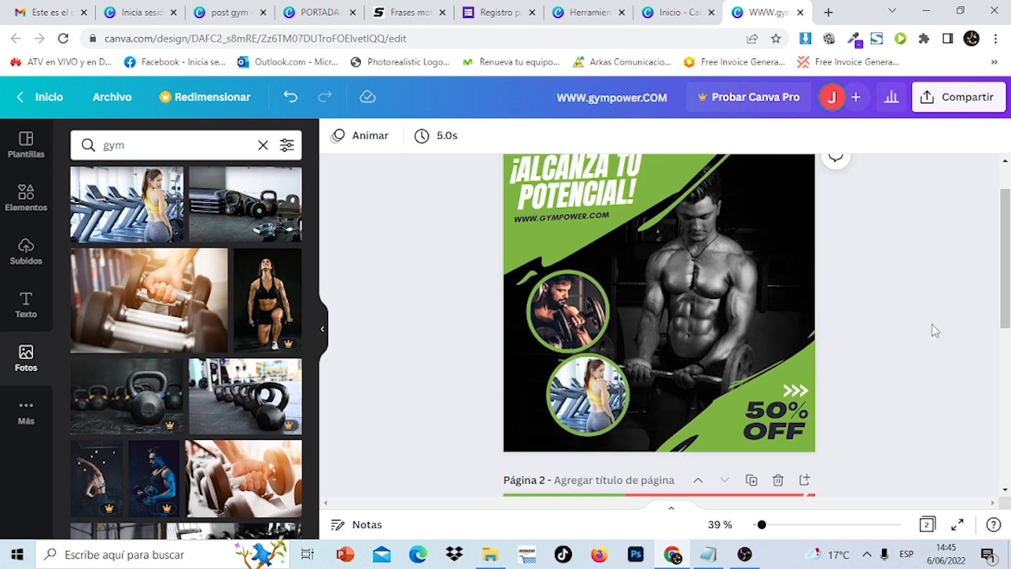
{"action": "left_click", "coordinate": [592, 389]}
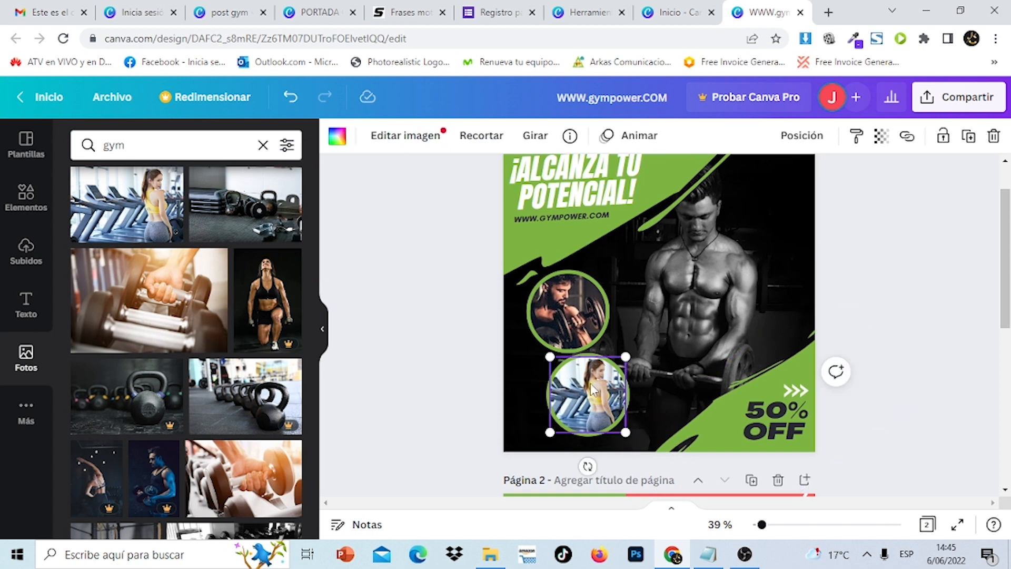
{"action": "left_click", "coordinate": [595, 436]}
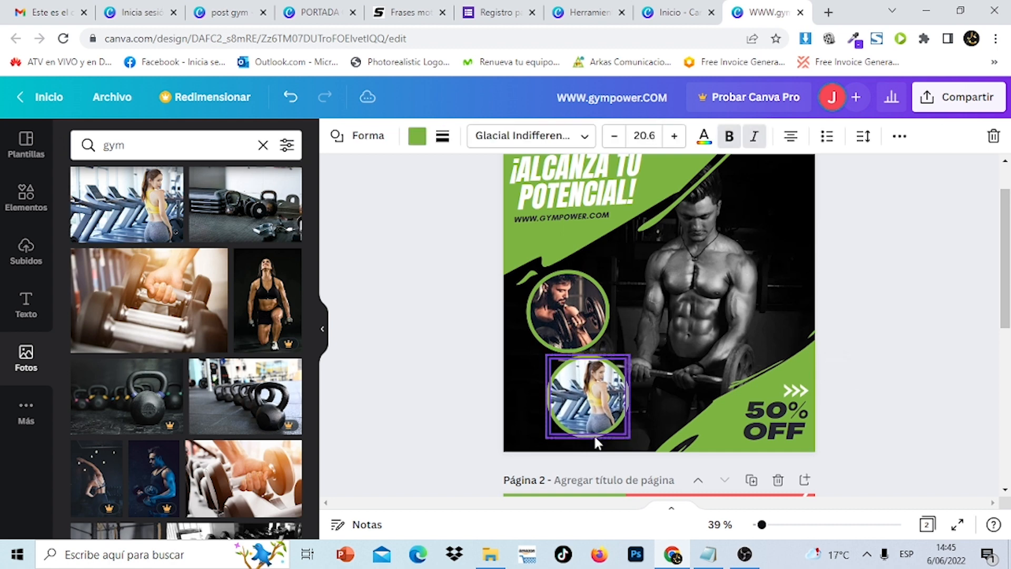
{"action": "left_click", "coordinate": [942, 294]}
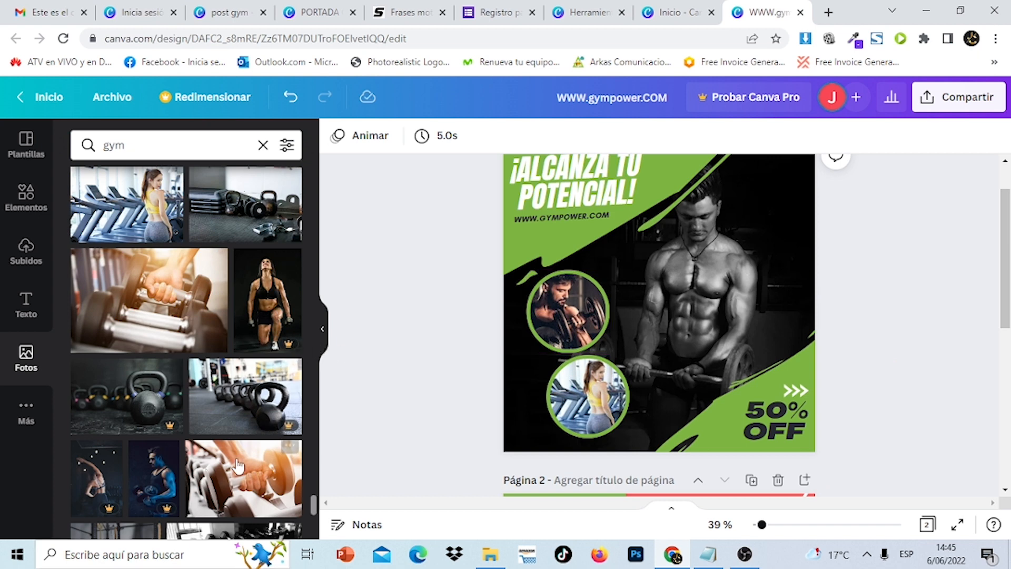
- Open Unsplash, Pexels and Pixabay in separate browser tabs, returning to Unsplash
{"action": "left_click", "coordinate": [828, 12]}
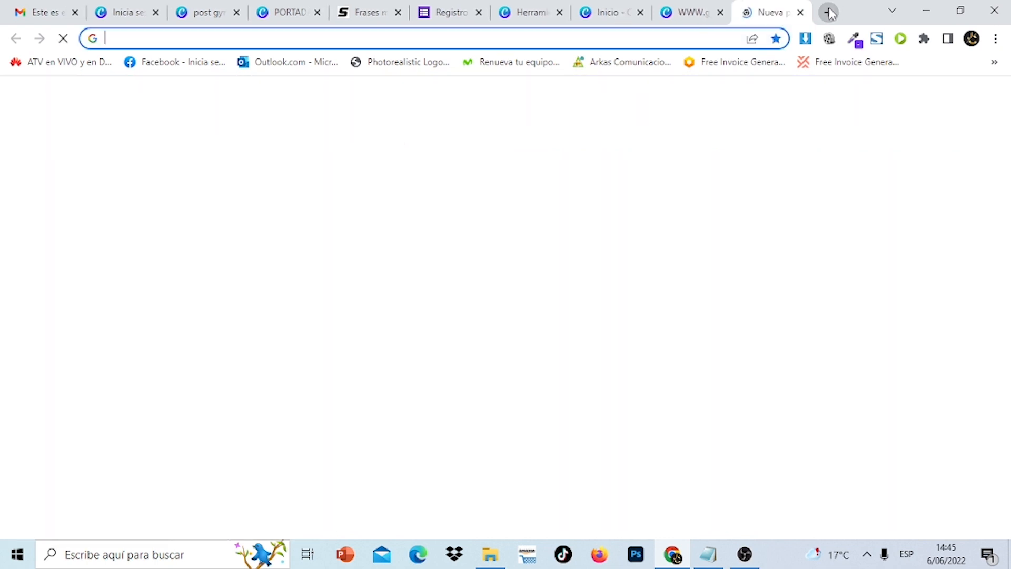
{"action": "type", "text": "unsplash.com/es"}
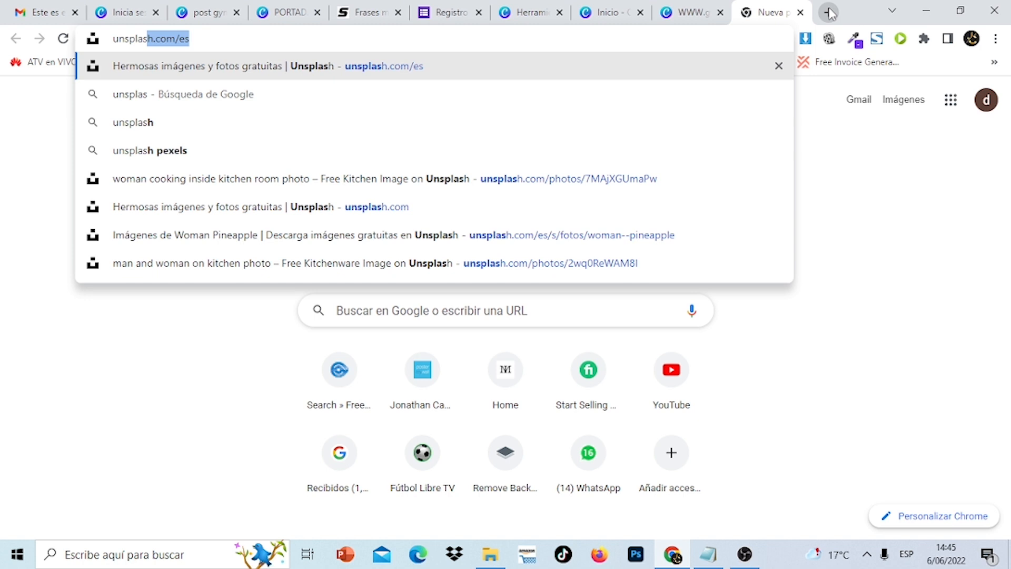
{"action": "key", "text": "Return"}
{"action": "left_click", "coordinate": [829, 13]}
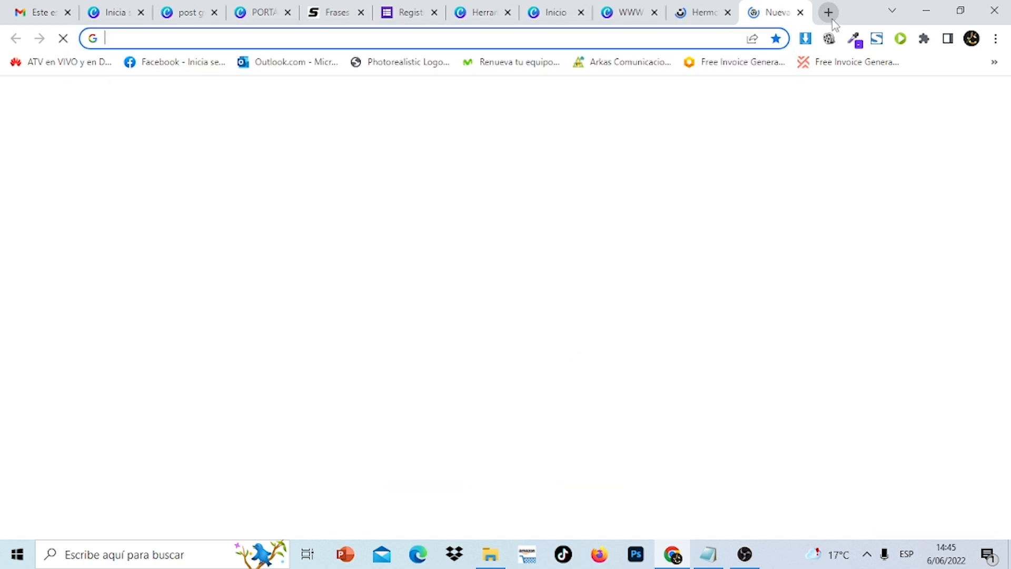
{"action": "type", "text": "pexels.com/es-es/buscar/videos/grocery/"}
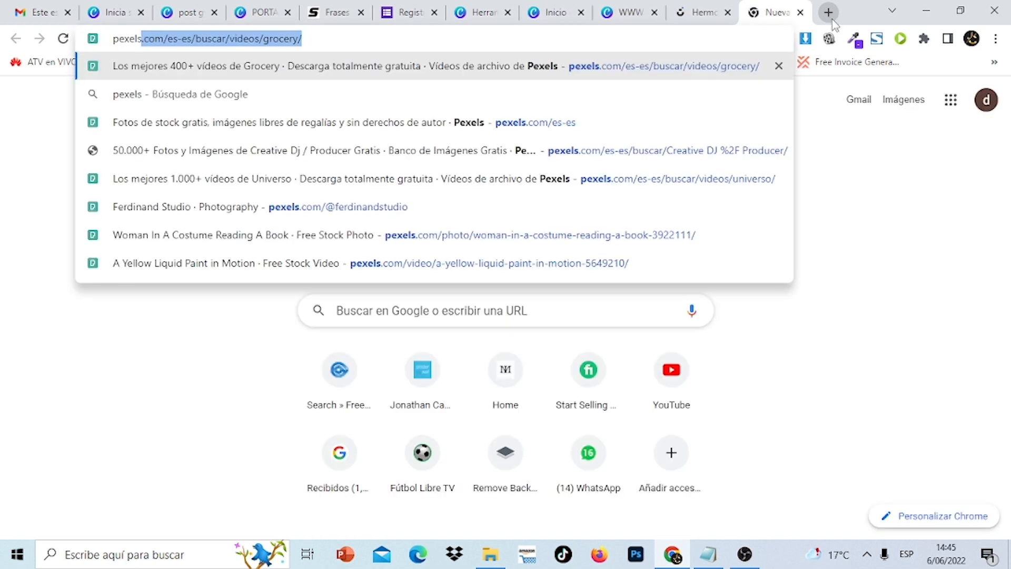
{"action": "key", "text": "Return"}
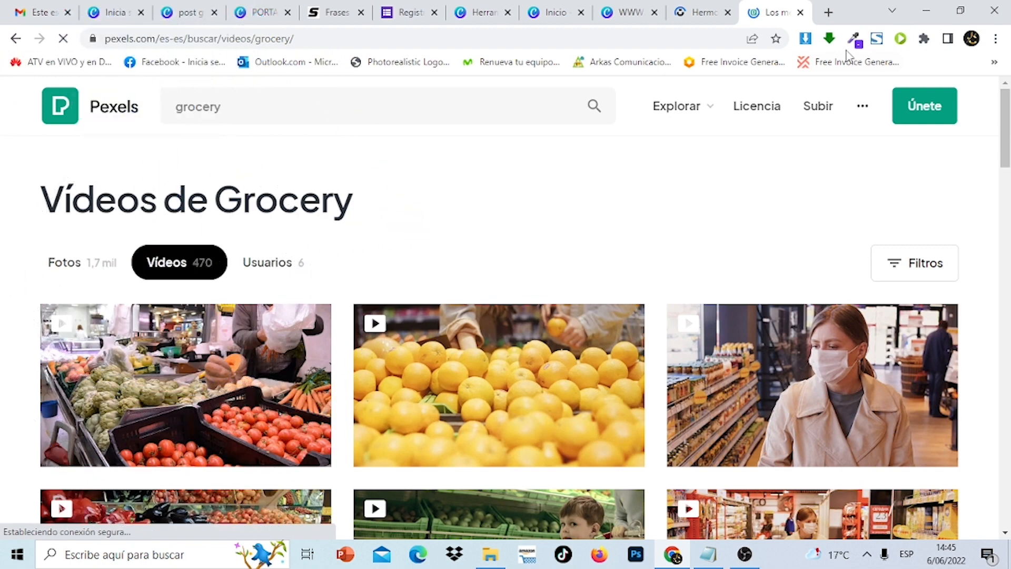
{"action": "left_click", "coordinate": [828, 12]}
{"action": "type", "text": "pixabay.com/es/"}
{"action": "key", "text": "Return"}
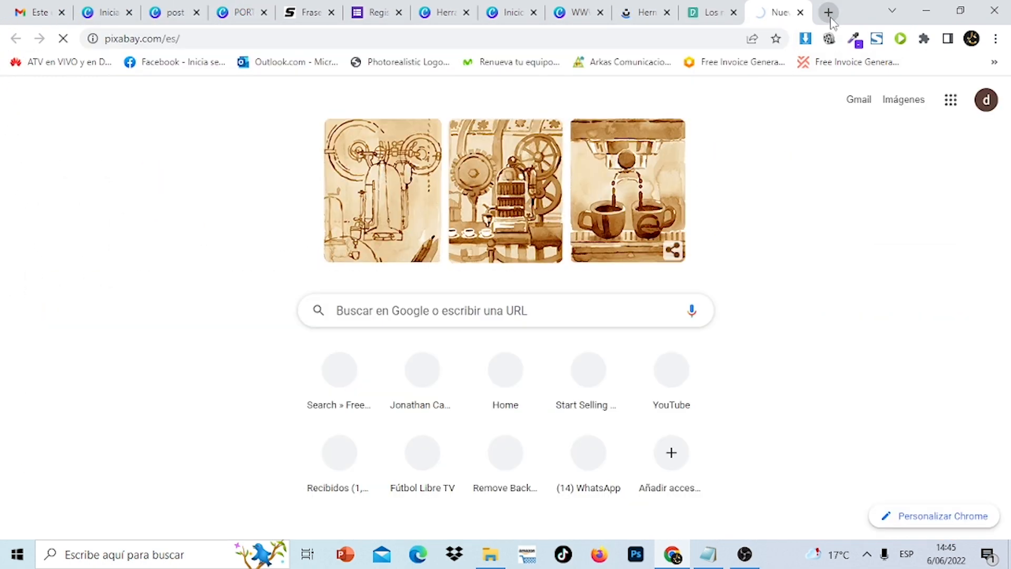
{"action": "left_click", "coordinate": [642, 12]}
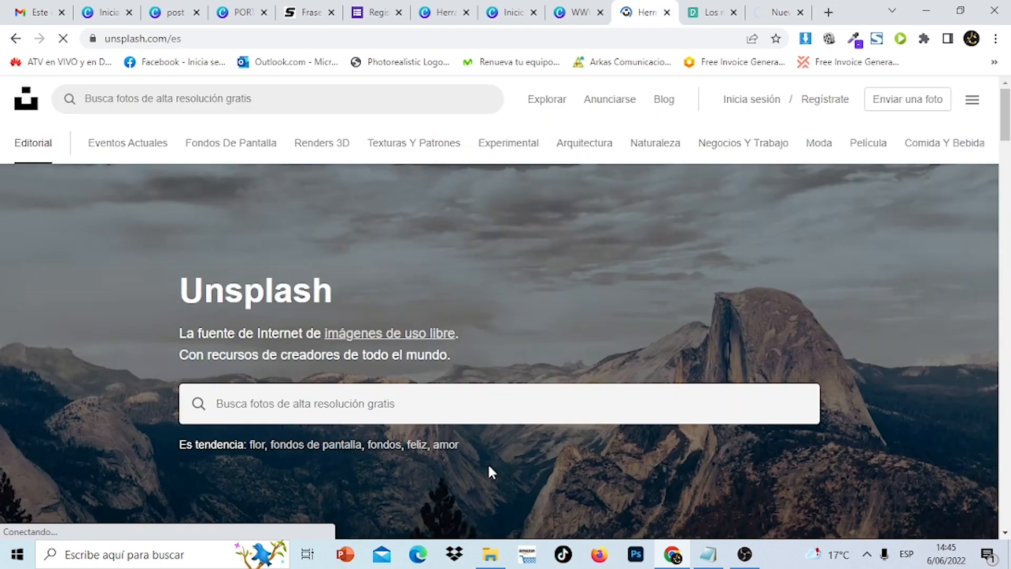
- Search Unsplash for 'gym' and download the dumbbell-row photo at medium 1920 x 1425 size
{"action": "left_click", "coordinate": [438, 408]}
{"action": "type", "text": "gym"}
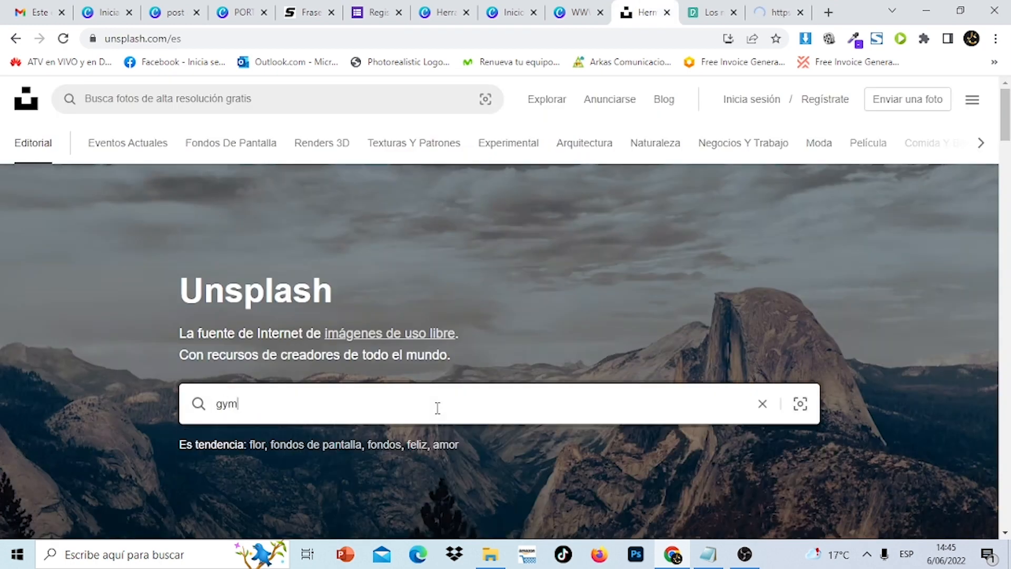
{"action": "key", "text": "Return"}
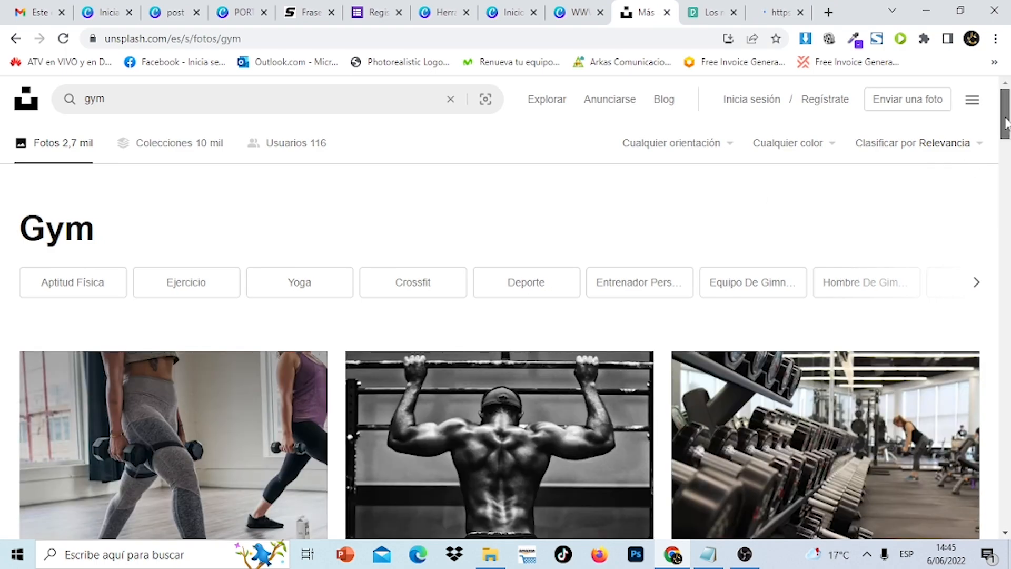
{"action": "left_click_drag", "start_coordinate": [1006, 123], "coordinate": [1009, 366]}
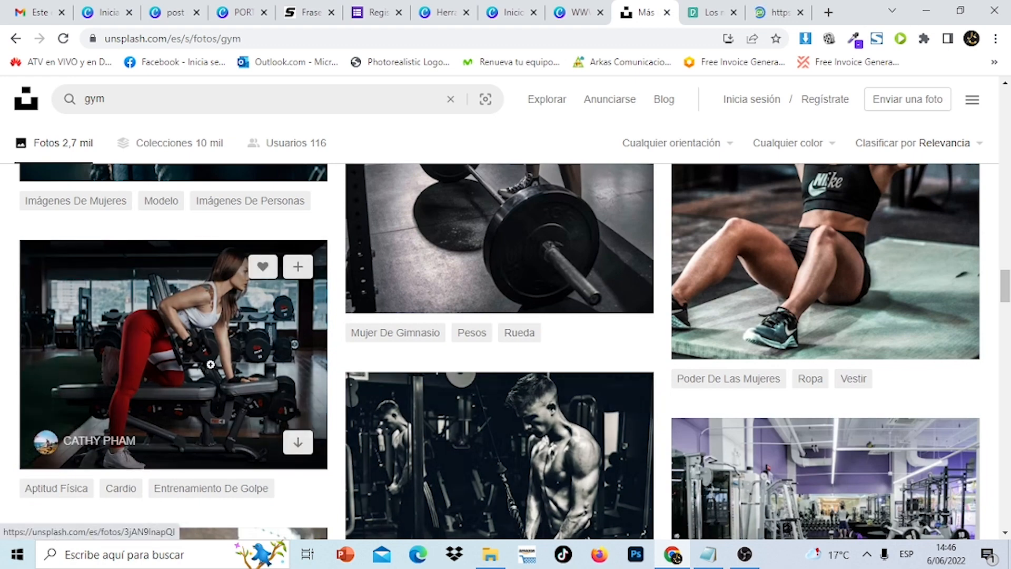
{"action": "left_click", "coordinate": [210, 363]}
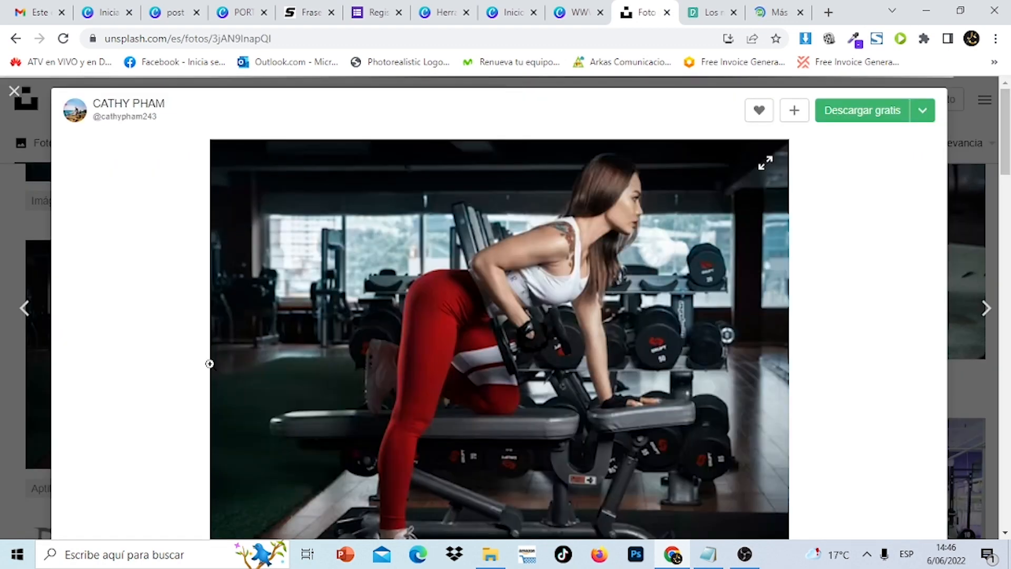
{"action": "left_click", "coordinate": [922, 112]}
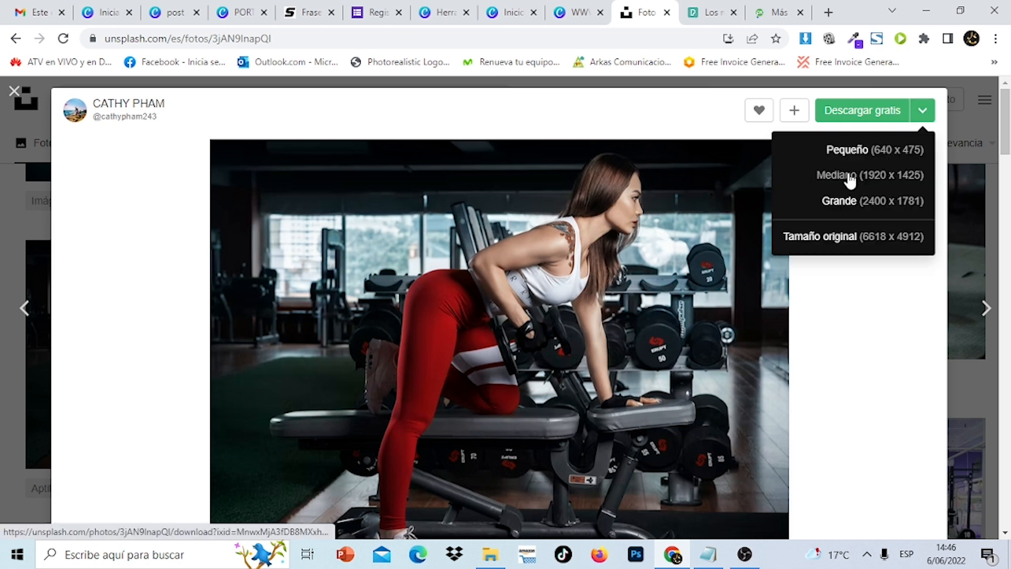
{"action": "left_click", "coordinate": [850, 176]}
{"action": "left_click", "coordinate": [862, 112]}
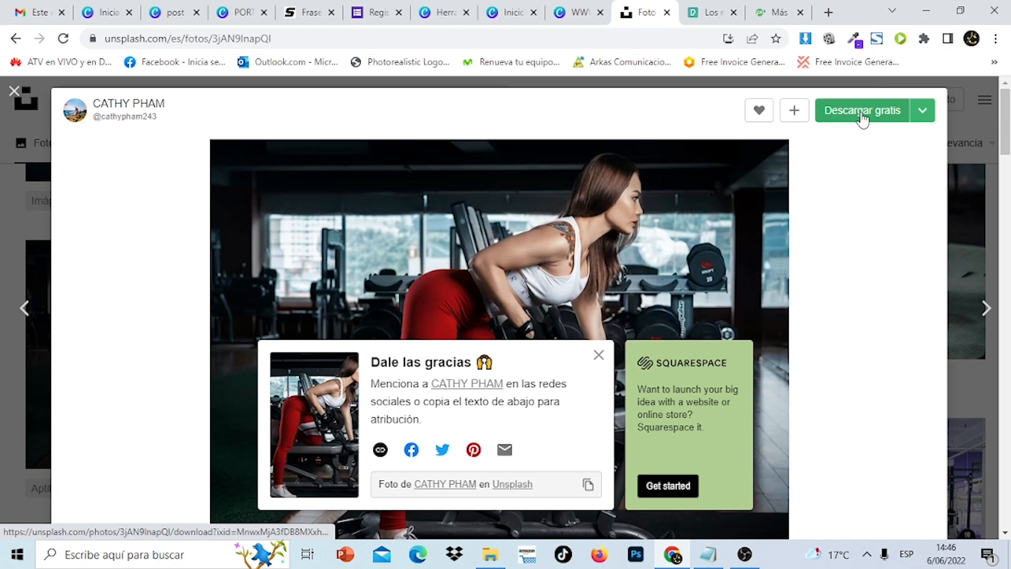
{"action": "left_click", "coordinate": [711, 14]}
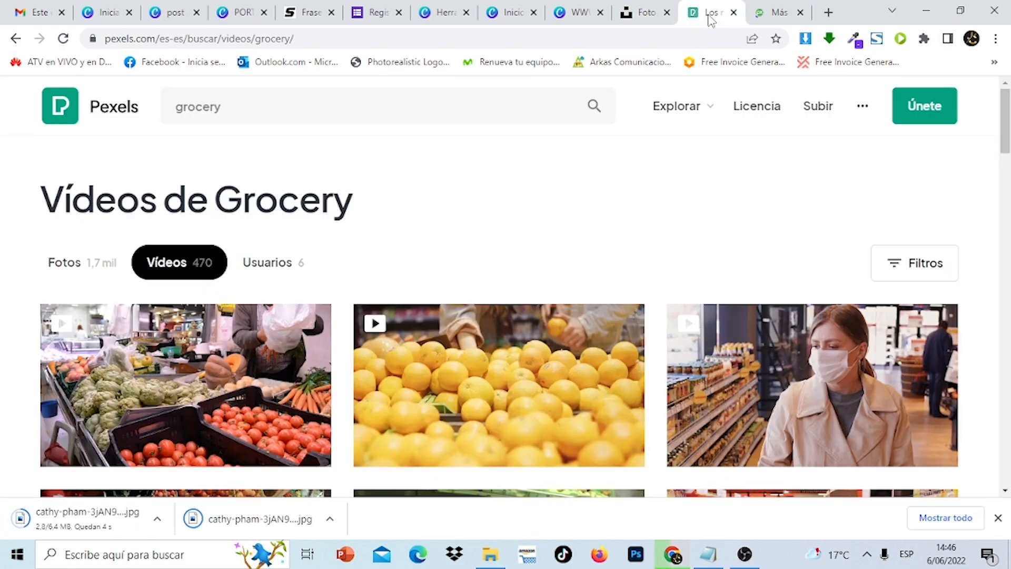
- Switch Pexels from grocery videos to a 'gym' photo search, then go to the Pixabay tab
{"action": "left_click", "coordinate": [429, 101]}
{"action": "left_click", "coordinate": [74, 267]}
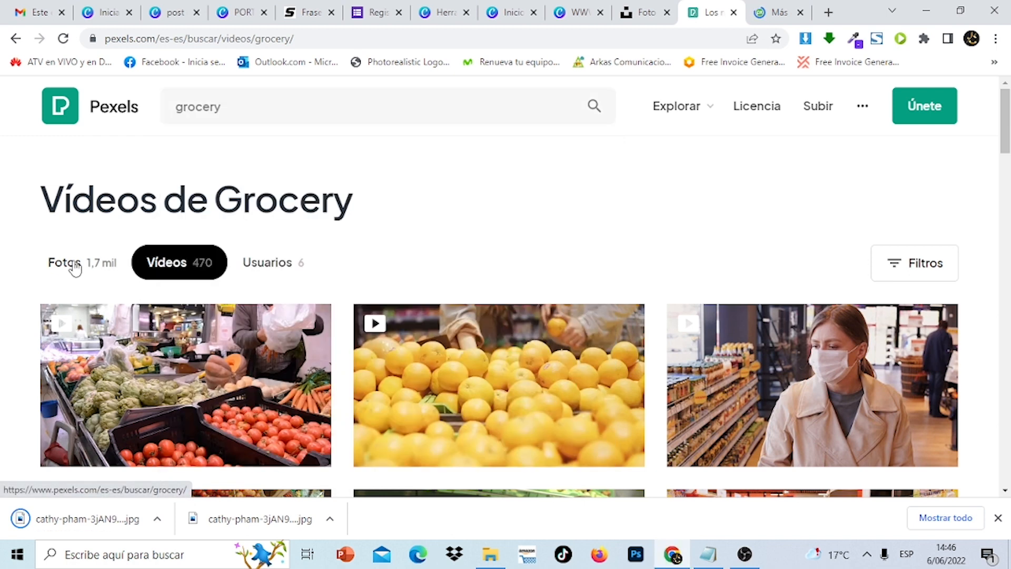
{"action": "left_click", "coordinate": [261, 114]}
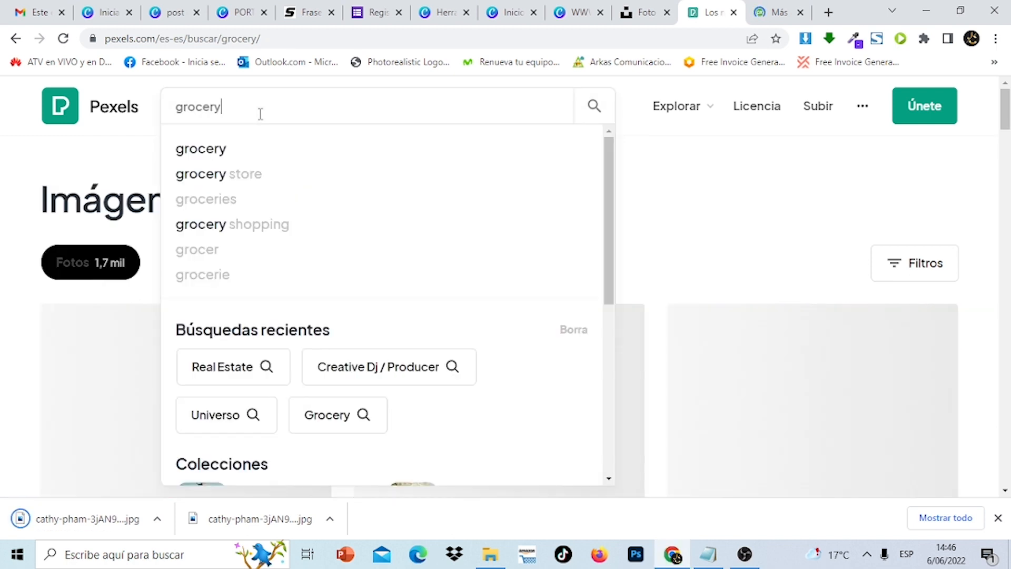
{"action": "left_click_drag", "start_coordinate": [260, 114], "coordinate": [180, 111]}
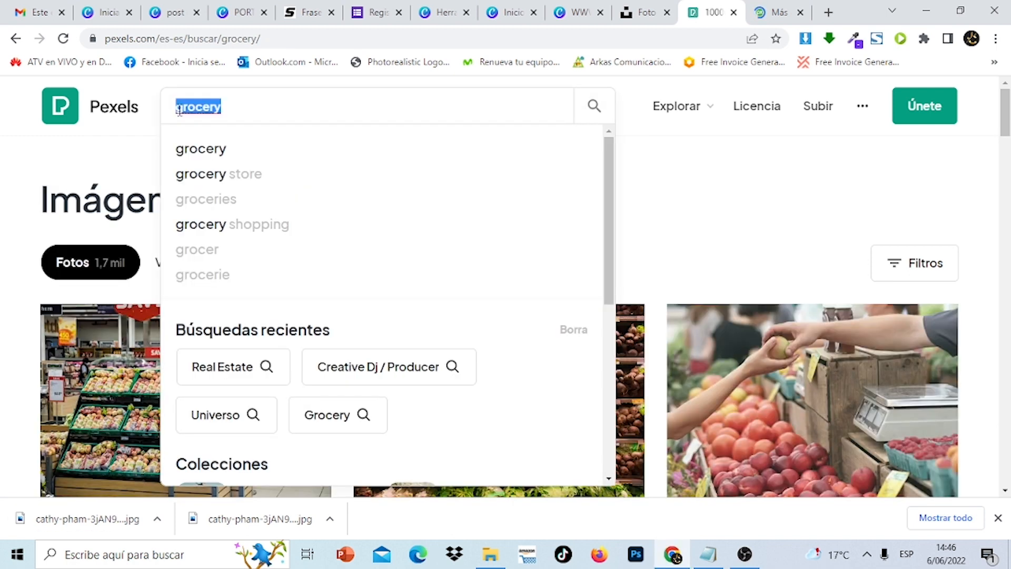
{"action": "type", "text": "gym"}
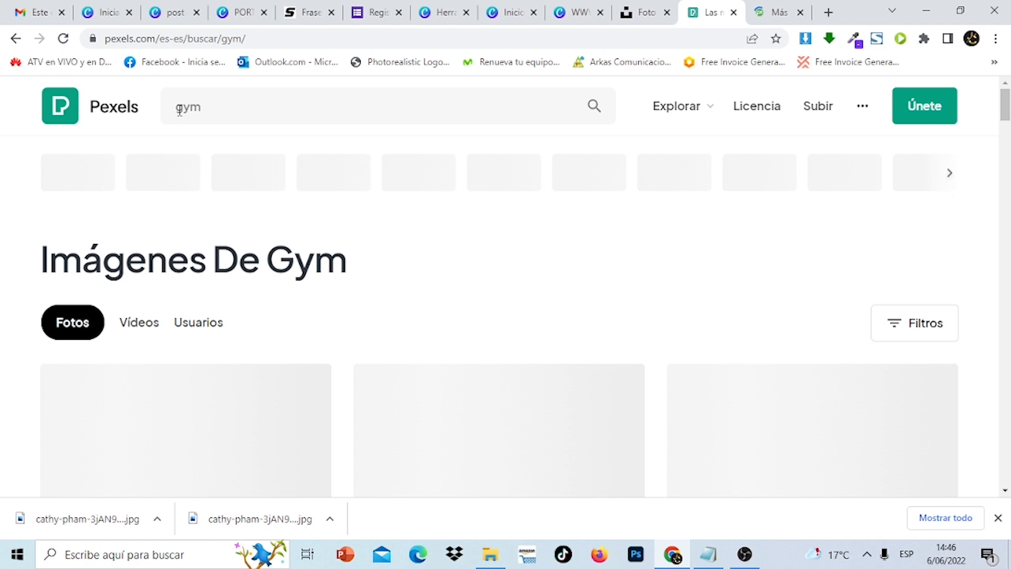
{"action": "mouse_move", "coordinate": [1006, 105]}
{"action": "left_mouse_down"}
{"action": "mouse_move", "coordinate": [1009, 187]}
{"action": "mouse_move", "coordinate": [1005, 90]}
{"action": "left_mouse_up"}
{"action": "left_click", "coordinate": [768, 6]}
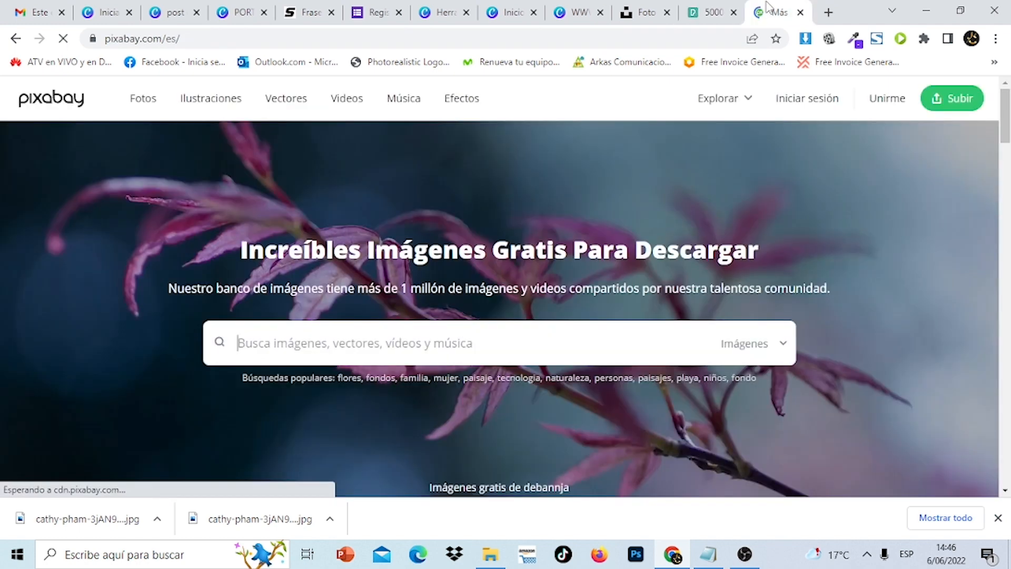
- Search Pixabay images for 'gym' and close Canva's downloads bar
{"action": "type", "text": "gym"}
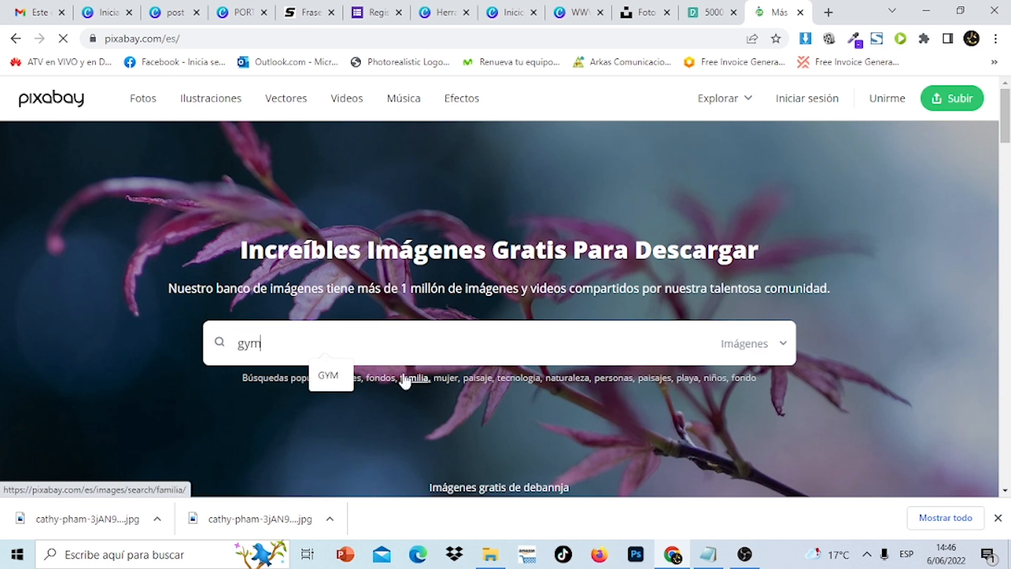
{"action": "key", "text": "Return"}
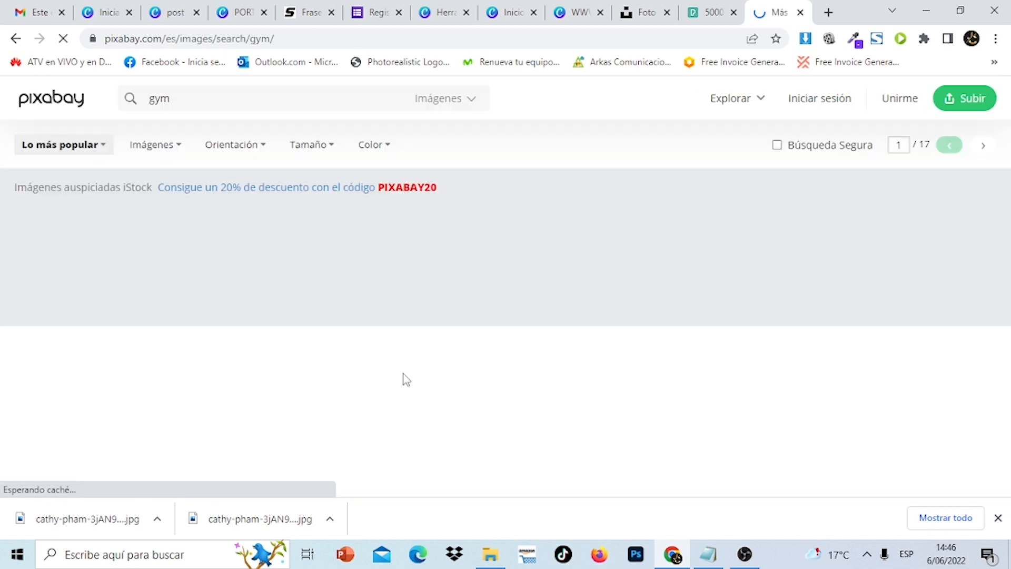
{"action": "left_click", "coordinate": [574, 12]}
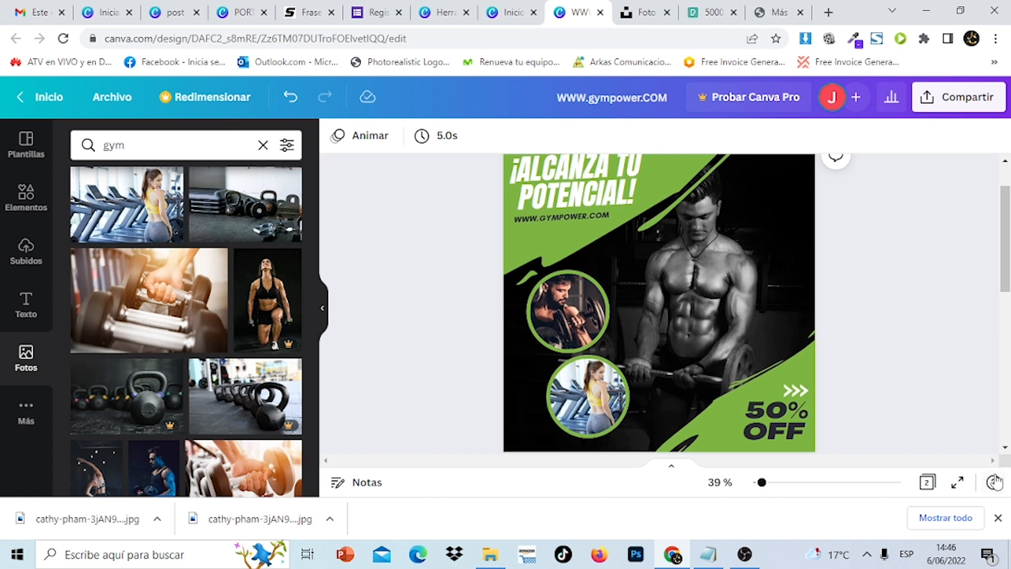
{"action": "left_click", "coordinate": [997, 518]}
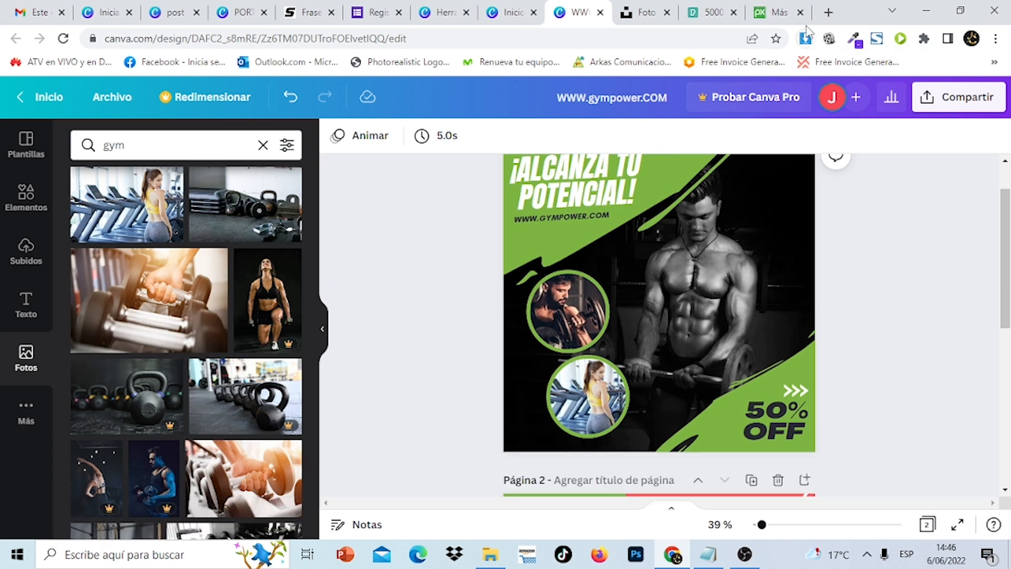
- Scroll through the 1,664 Pixabay gym results, then return to the Canva design
{"action": "left_click", "coordinate": [784, 14]}
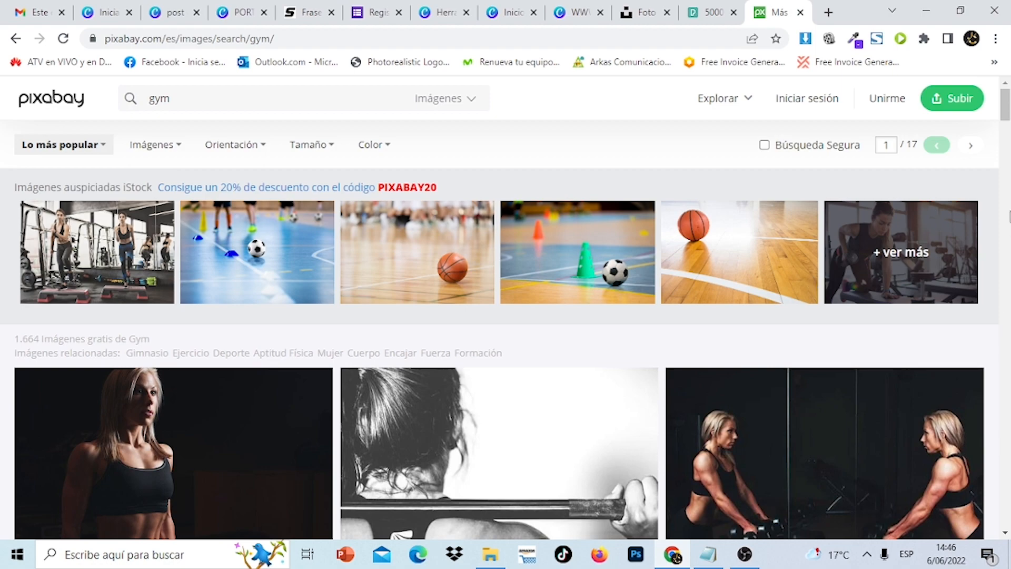
{"action": "left_click_drag", "start_coordinate": [1005, 106], "coordinate": [1004, 150]}
{"action": "scroll", "coordinate": [762, 374], "scroll_direction": "down", "scroll_amount": 10}
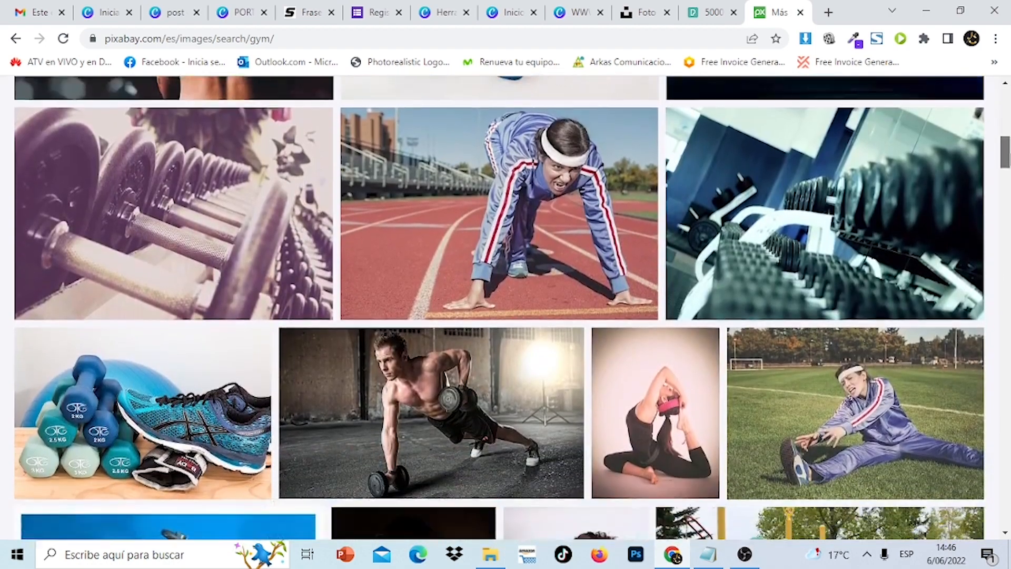
{"action": "scroll", "coordinate": [762, 374], "scroll_direction": "down", "scroll_amount": 15}
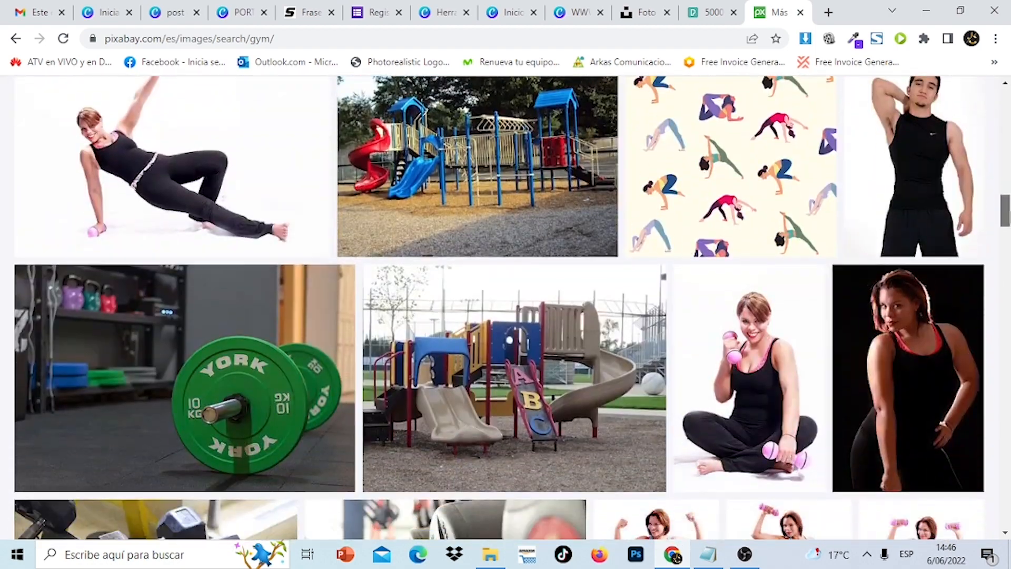
{"action": "scroll", "coordinate": [762, 374], "scroll_direction": "up", "scroll_amount": 20}
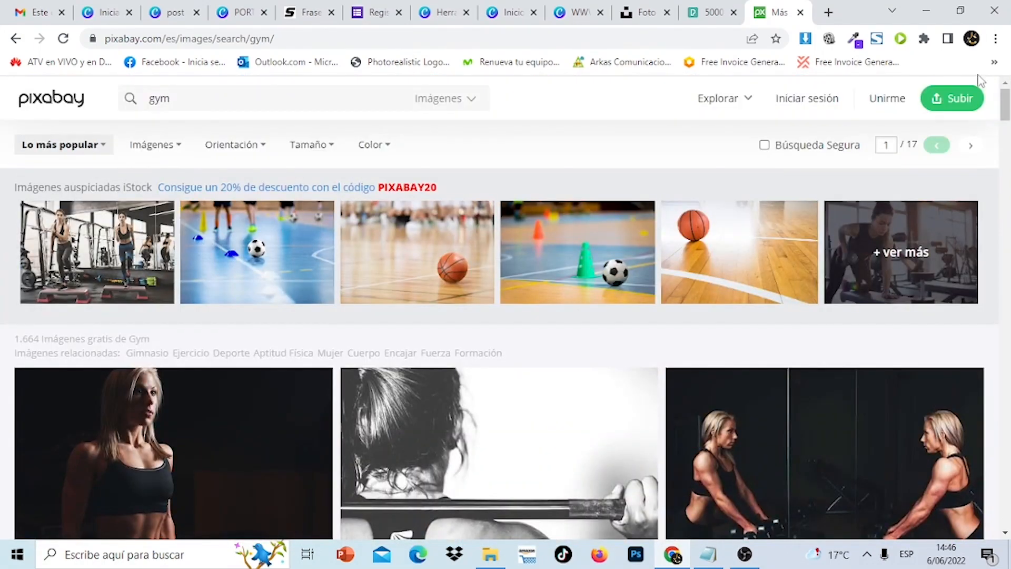
{"action": "left_click", "coordinate": [586, 11]}
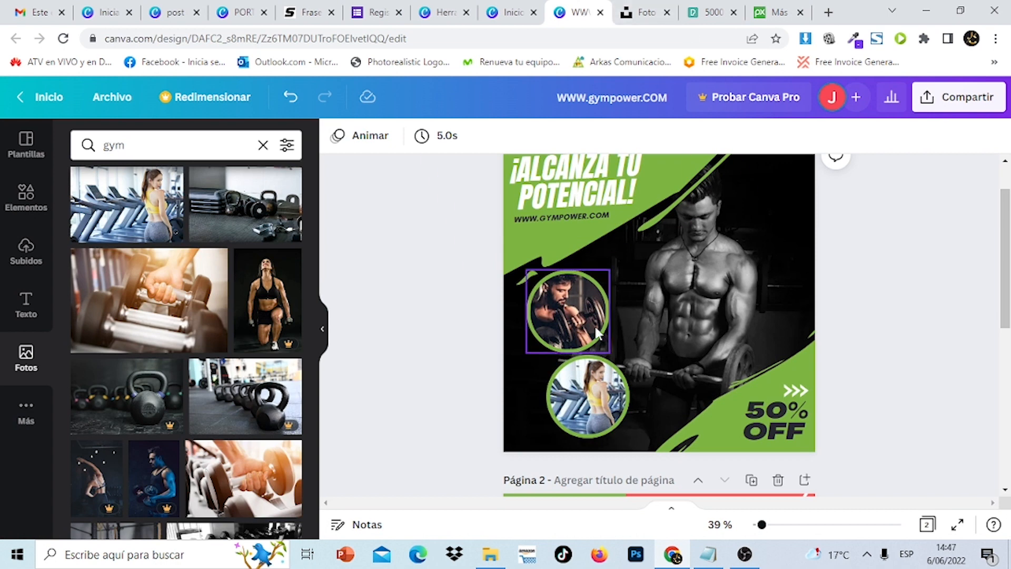
- Upload the downloaded dumbbell-row photo to Canva's Subidos
{"action": "left_click", "coordinate": [31, 265]}
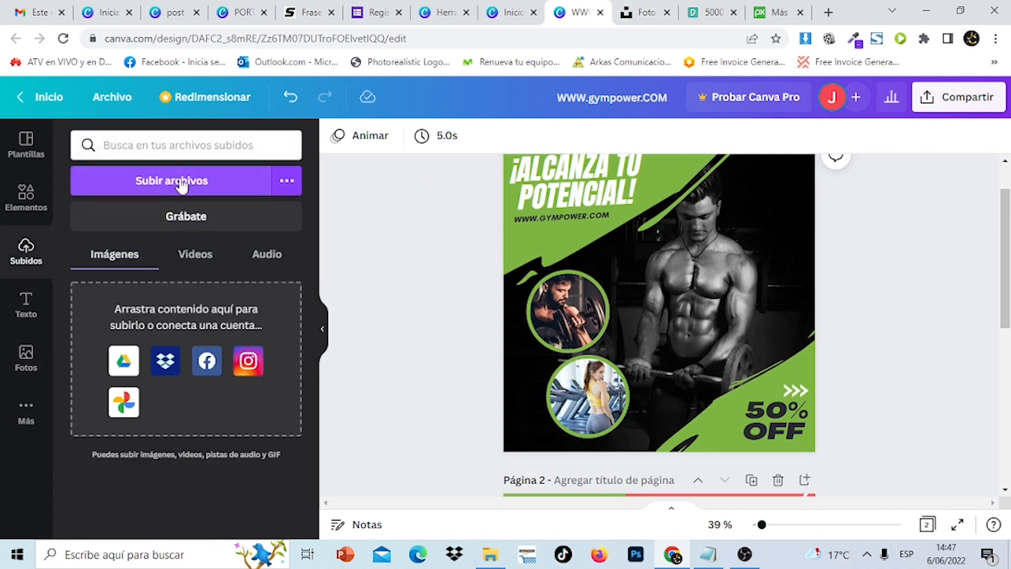
{"action": "left_click", "coordinate": [199, 183]}
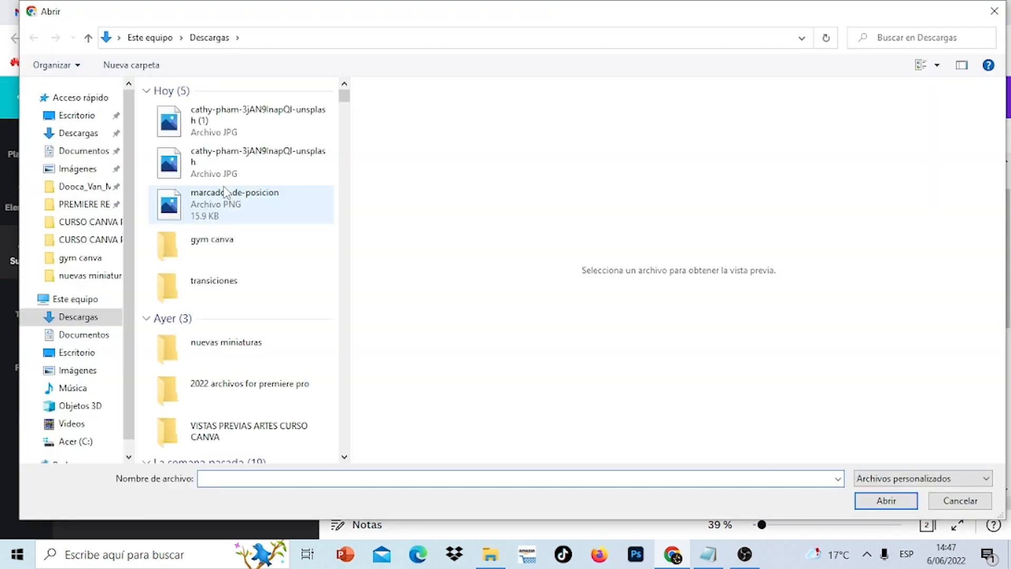
{"action": "left_click", "coordinate": [240, 161]}
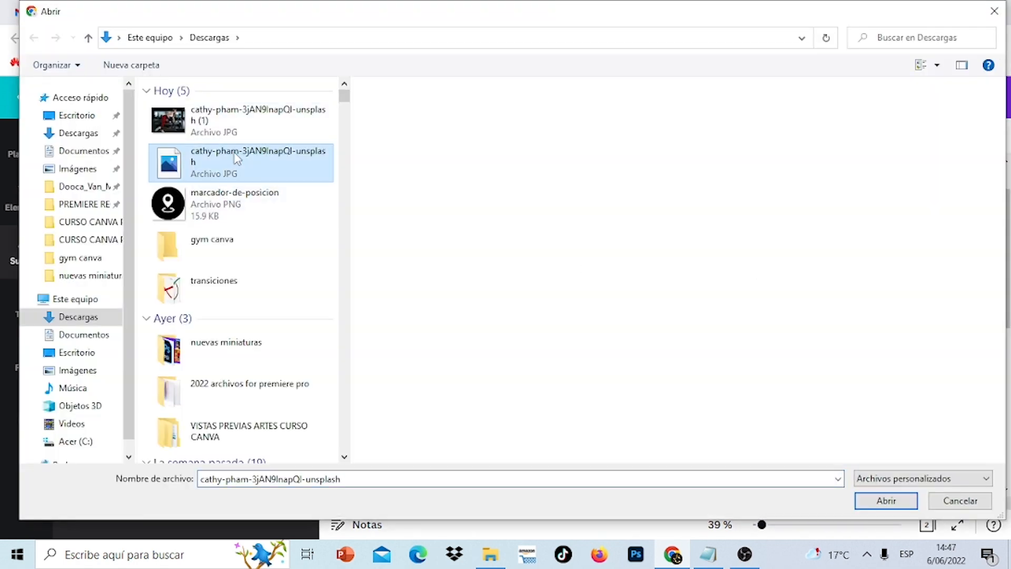
{"action": "left_click", "coordinate": [874, 504]}
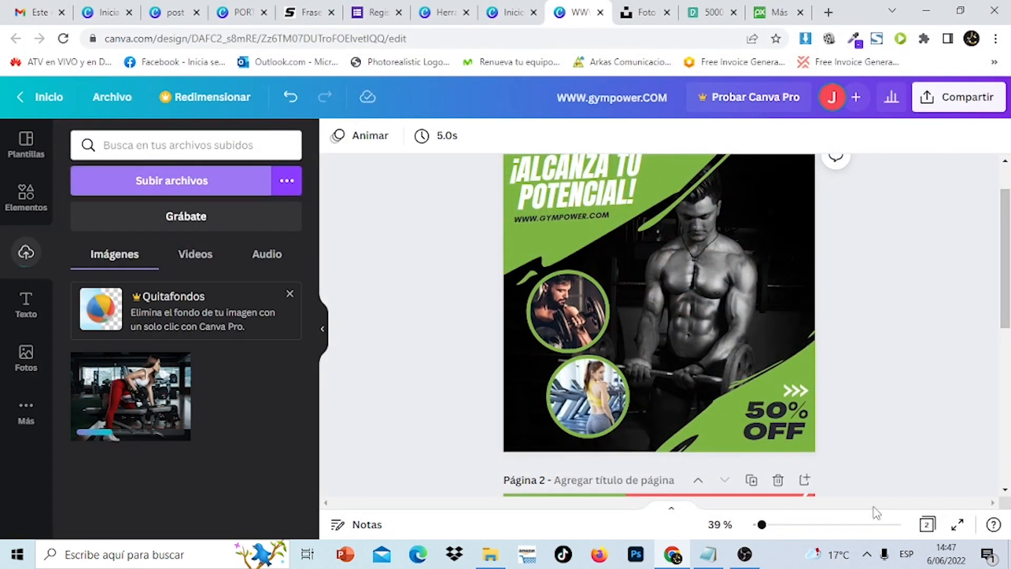
- Swap the lower circle's treadmill image for the dumbbell-row photo and adjust its crop
{"action": "left_click", "coordinate": [591, 396]}
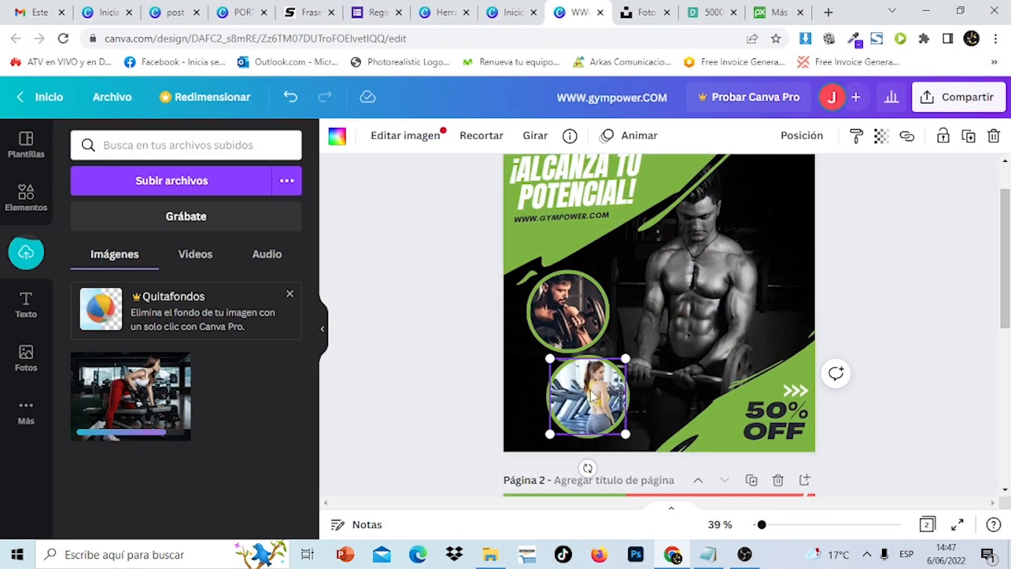
{"action": "left_click", "coordinate": [993, 136]}
{"action": "left_click", "coordinate": [975, 179]}
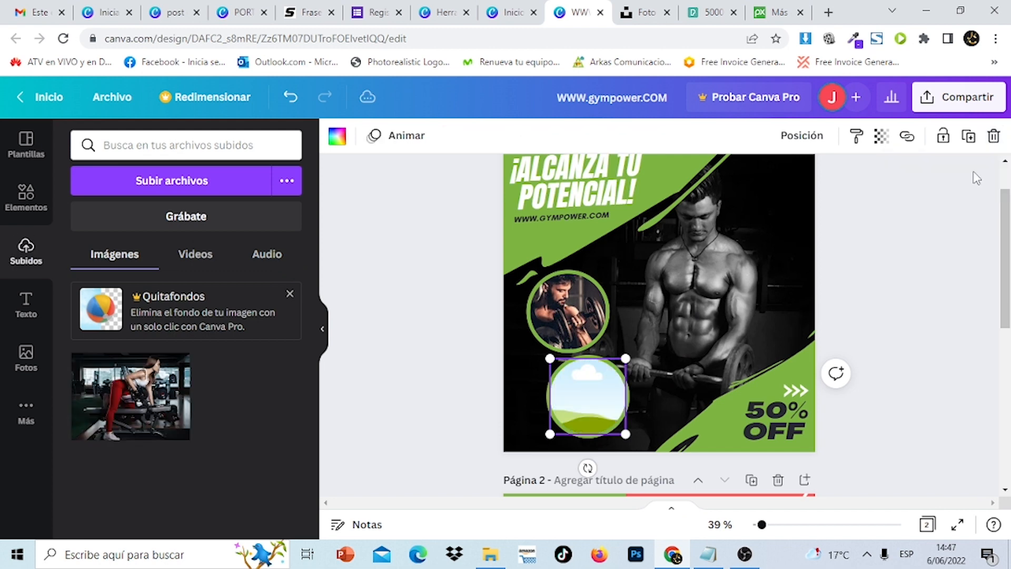
{"action": "left_click", "coordinate": [136, 410]}
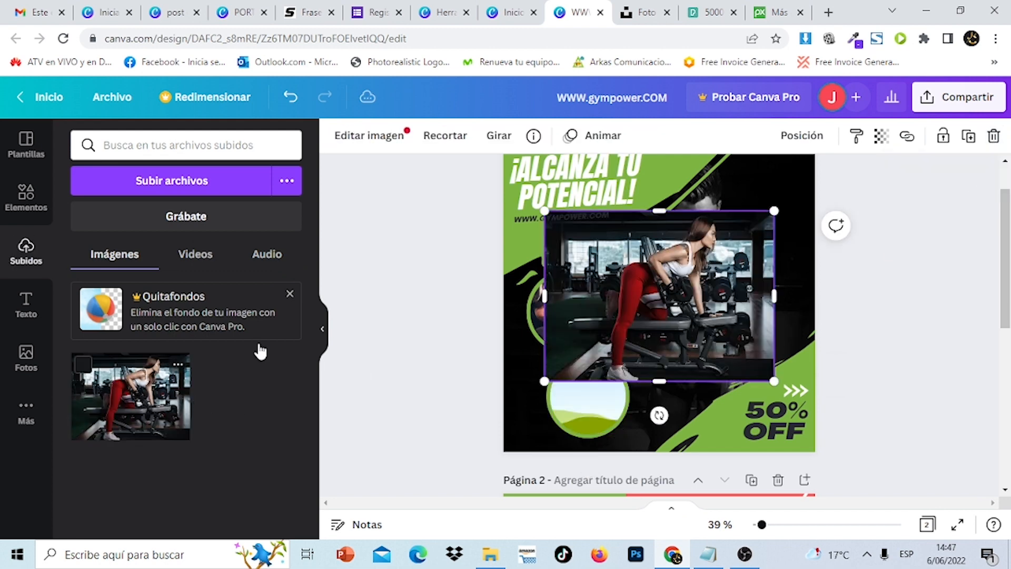
{"action": "left_click_drag", "start_coordinate": [701, 292], "coordinate": [586, 400]}
{"action": "double_click", "coordinate": [599, 392]}
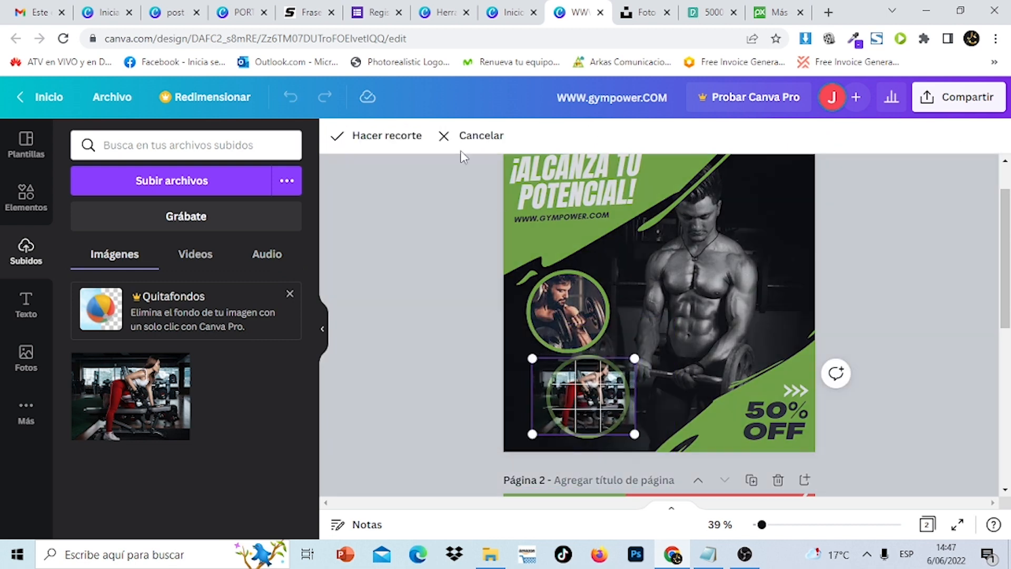
{"action": "left_click", "coordinate": [396, 135]}
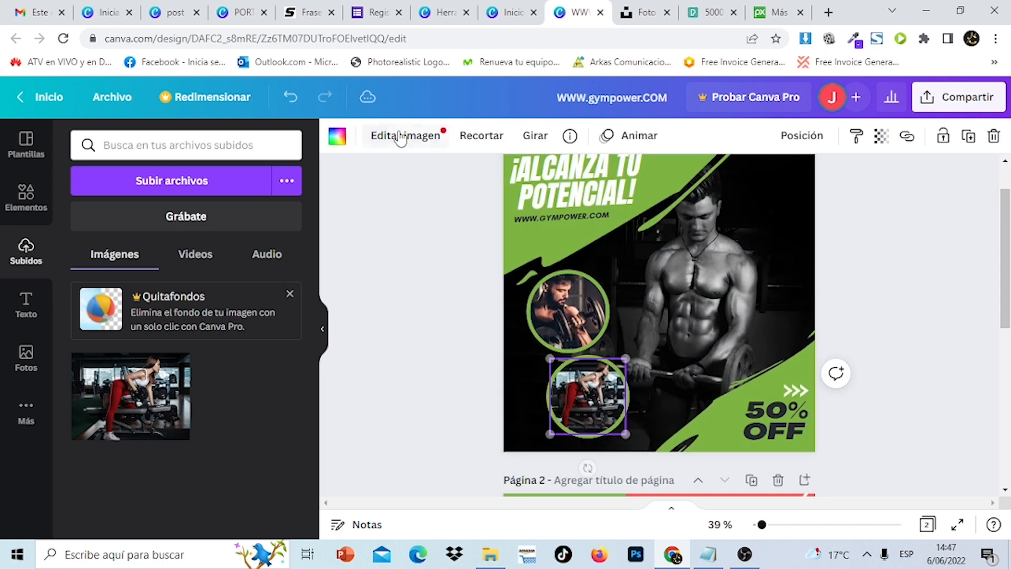
{"action": "left_click", "coordinate": [936, 266]}
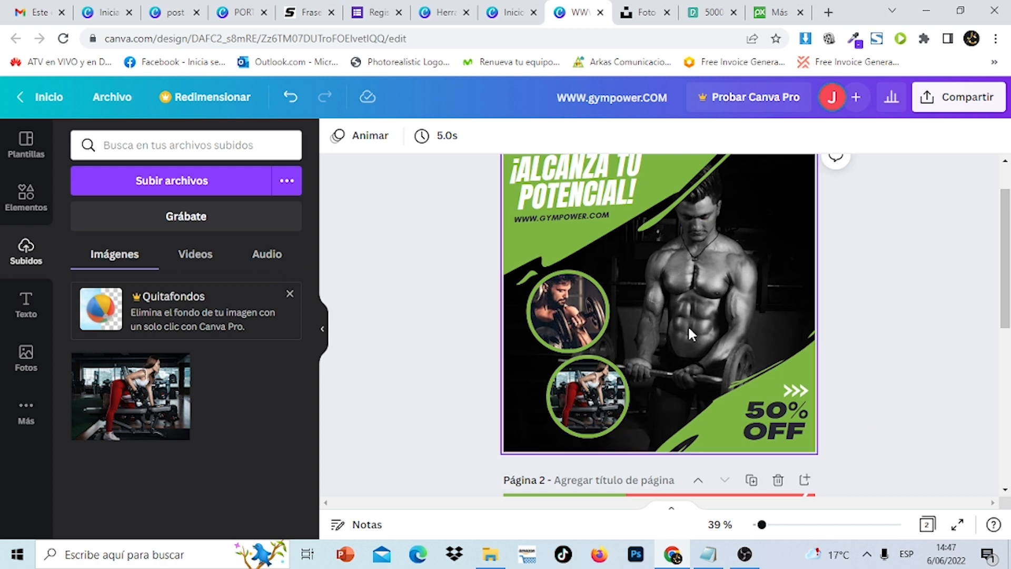
- Browse the Texto, Fotos and Más apps panels in the sidebar
{"action": "left_click", "coordinate": [29, 304]}
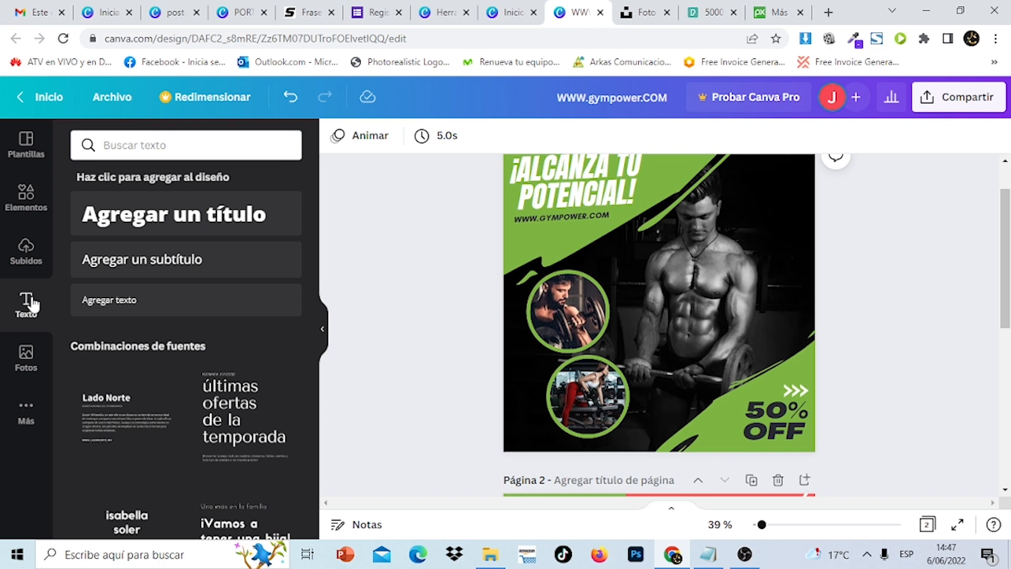
{"action": "left_click", "coordinate": [26, 357]}
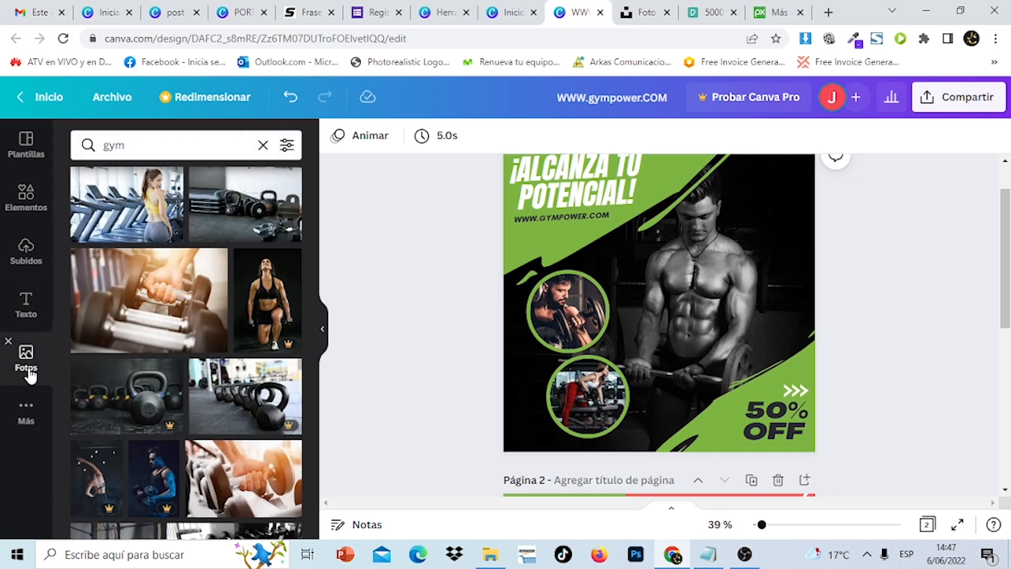
{"action": "left_click", "coordinate": [29, 418]}
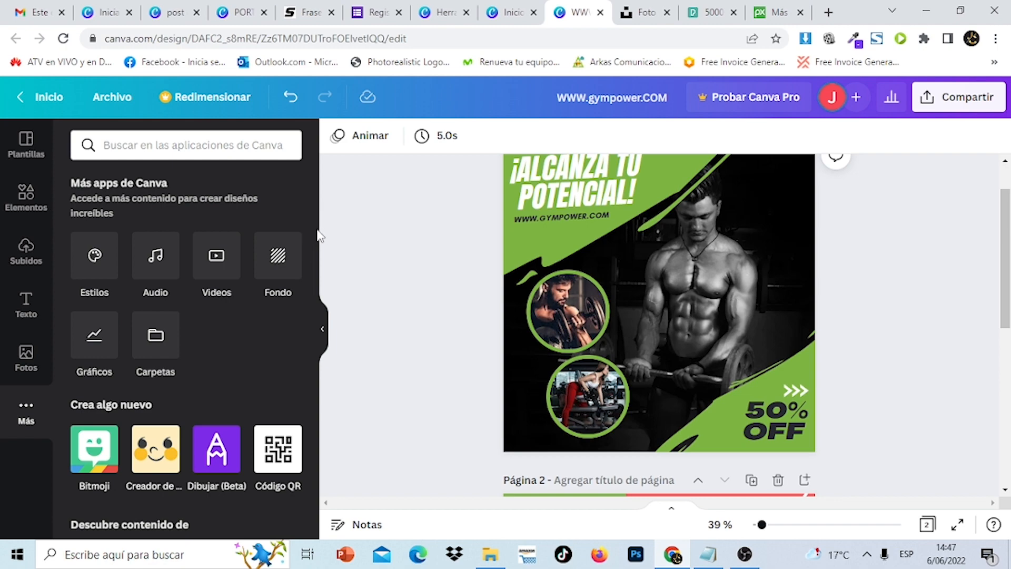
{"action": "left_click_drag", "start_coordinate": [314, 234], "coordinate": [365, 160]}
- Look through the Archivo menu options and close it
{"action": "left_click", "coordinate": [114, 103]}
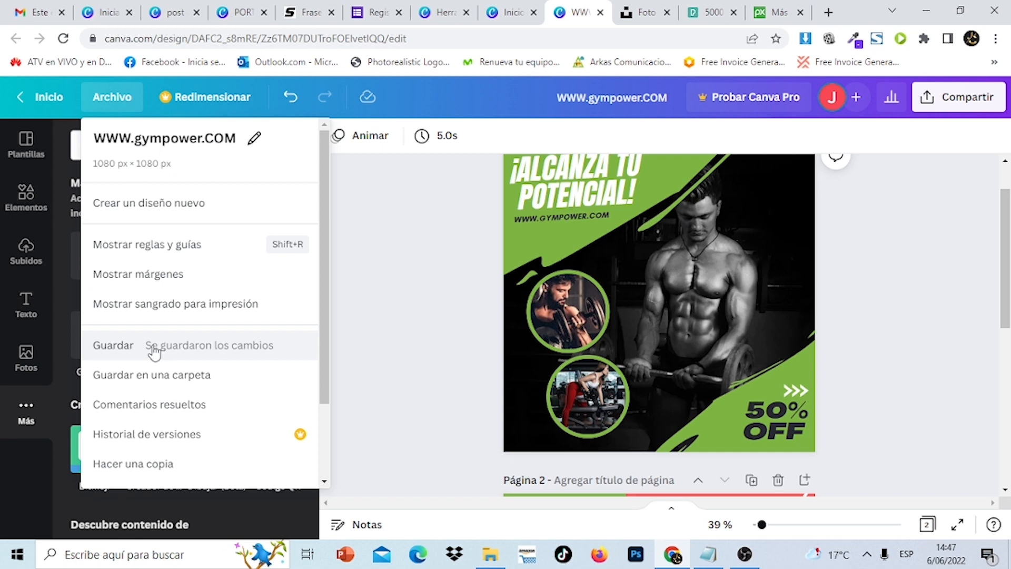
{"action": "left_click_drag", "start_coordinate": [328, 219], "coordinate": [331, 354]}
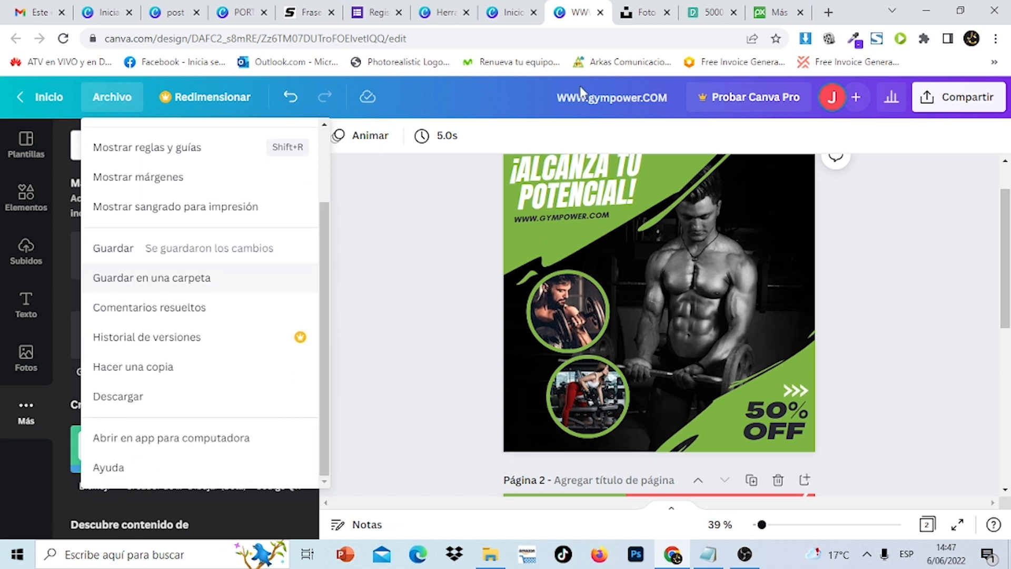
{"action": "left_click", "coordinate": [933, 253]}
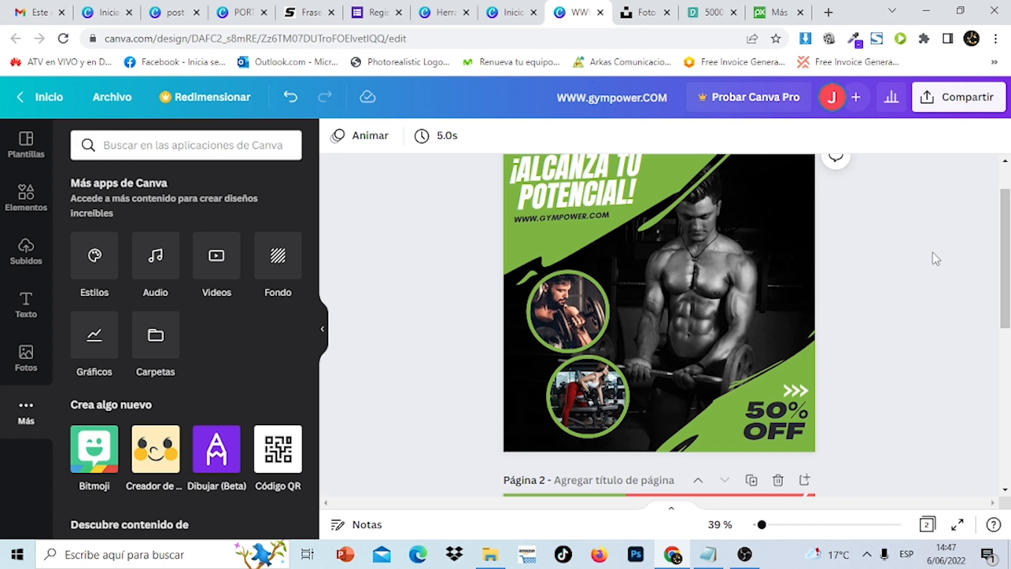
- Download Página 1 of the poster as a PNG from Compartir > Descargar
{"action": "left_click", "coordinate": [982, 106]}
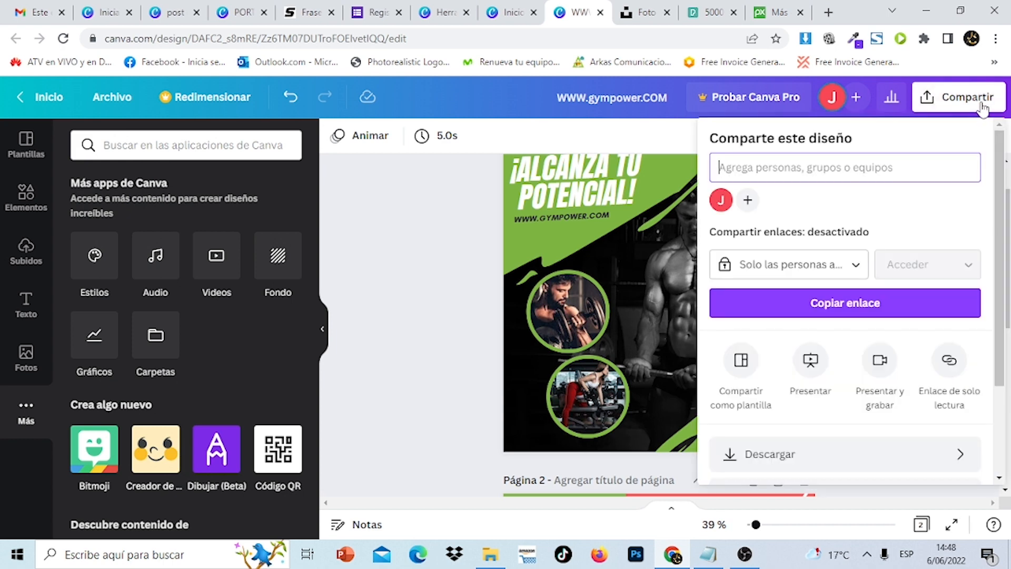
{"action": "left_click_drag", "start_coordinate": [1000, 177], "coordinate": [1002, 276]}
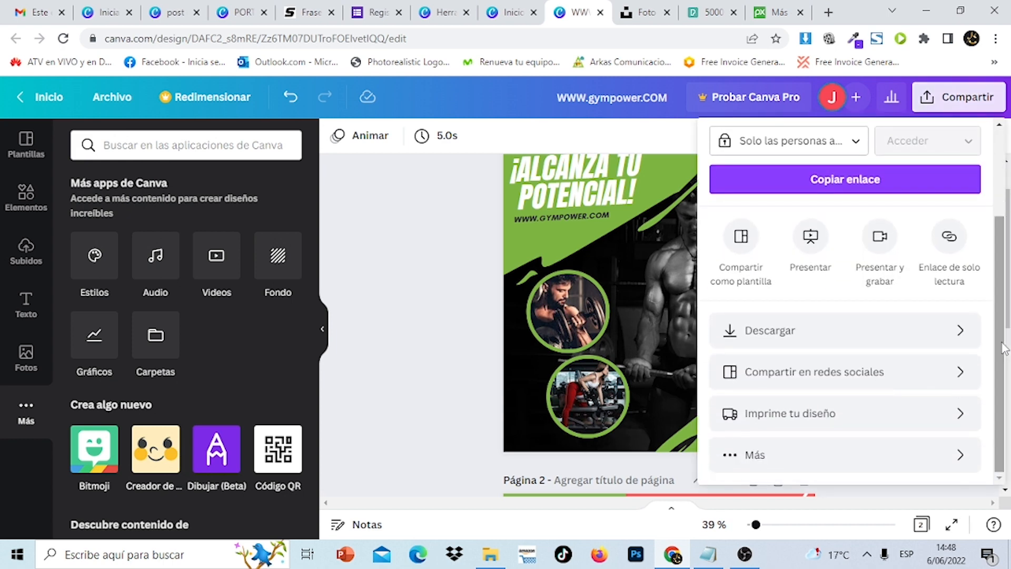
{"action": "left_click", "coordinate": [932, 342]}
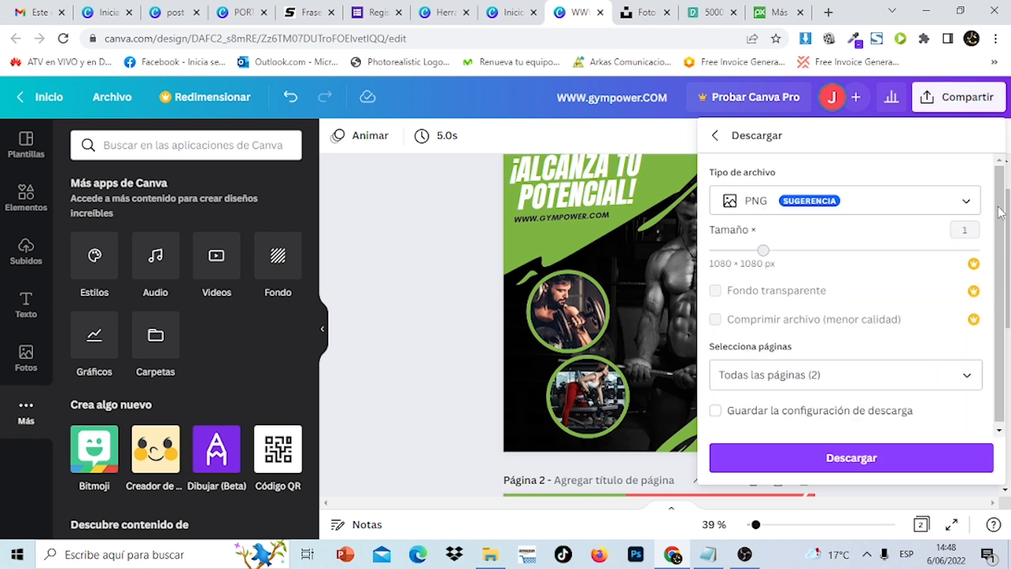
{"action": "left_click", "coordinate": [968, 201]}
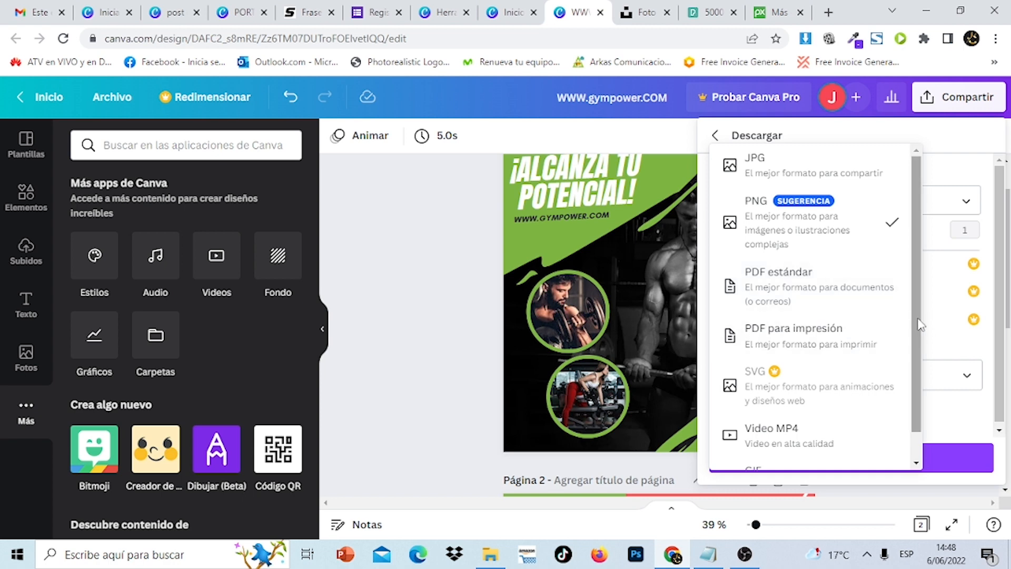
{"action": "scroll", "coordinate": [895, 316], "scroll_direction": "down", "scroll_amount": 1}
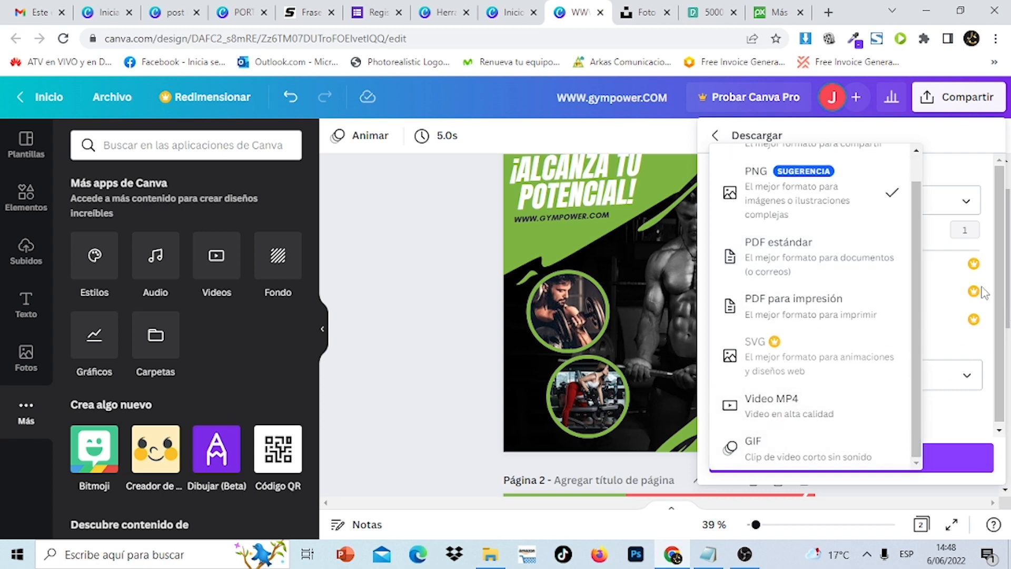
{"action": "left_click", "coordinate": [835, 201]}
{"action": "left_click", "coordinate": [919, 374]}
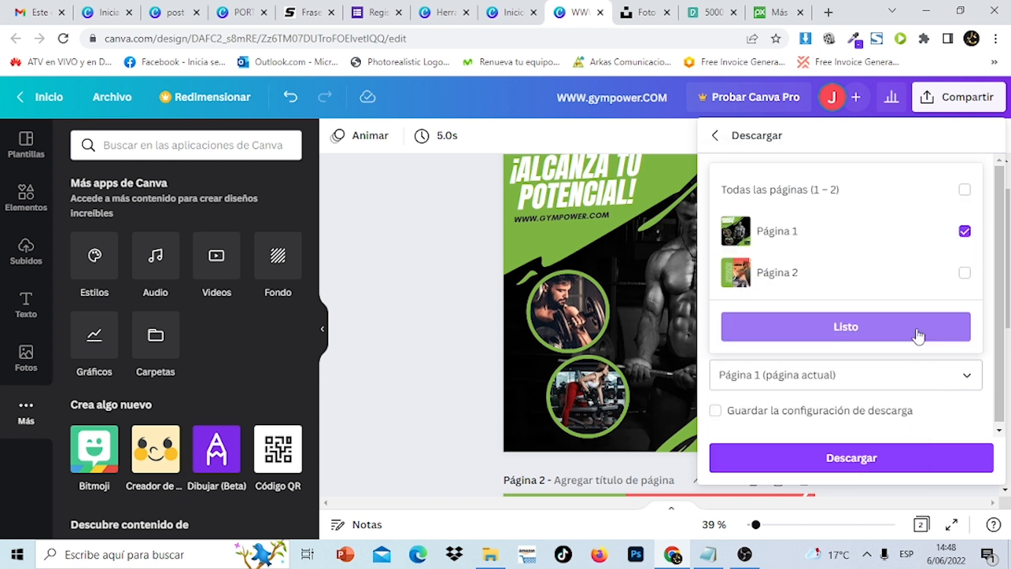
{"action": "left_click", "coordinate": [919, 336]}
{"action": "left_click", "coordinate": [927, 458]}
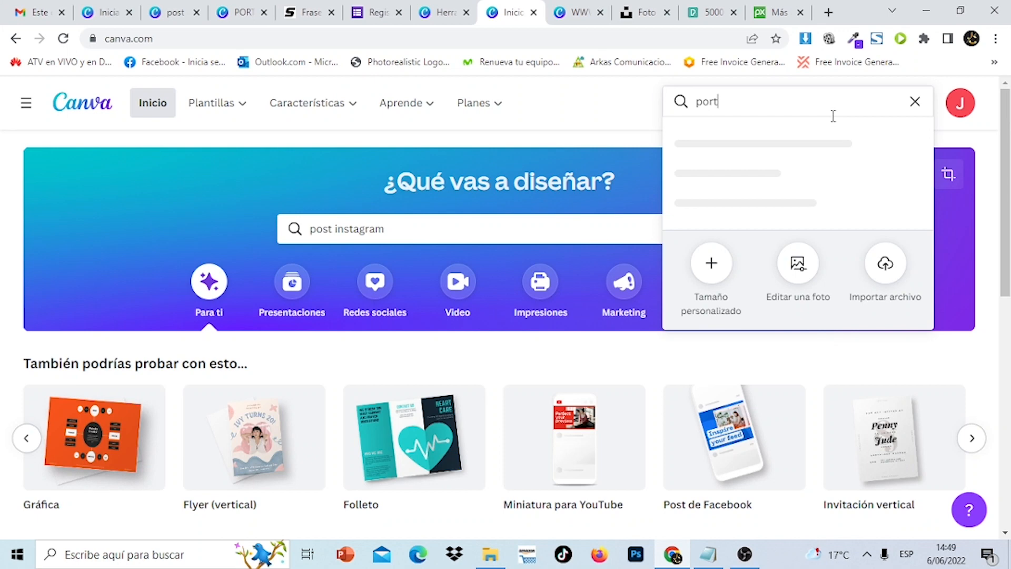
- Search Canva's home page for 'portada face' designs
{"action": "type", "text": "ada face"}
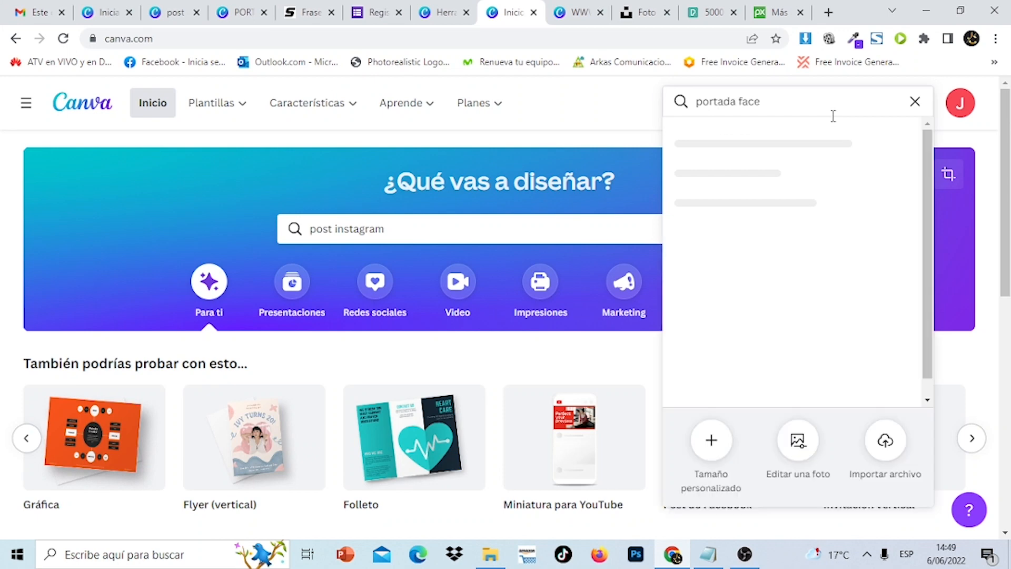
{"action": "left_click", "coordinate": [985, 157]}
{"action": "left_click", "coordinate": [900, 112]}
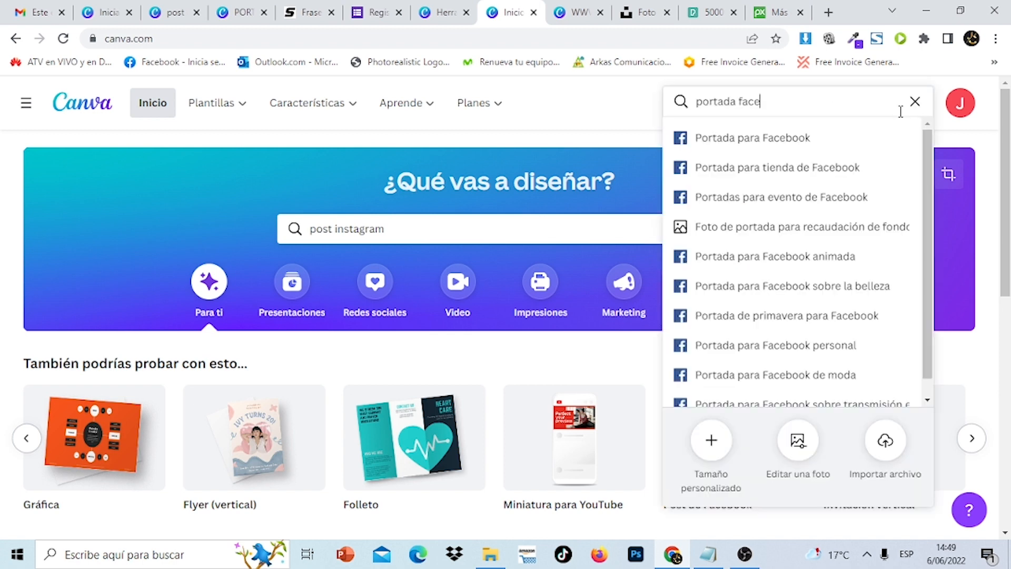
- Clear the 1080 width in Tamaño personalizado and open a new browser tab
{"action": "left_click", "coordinate": [725, 450]}
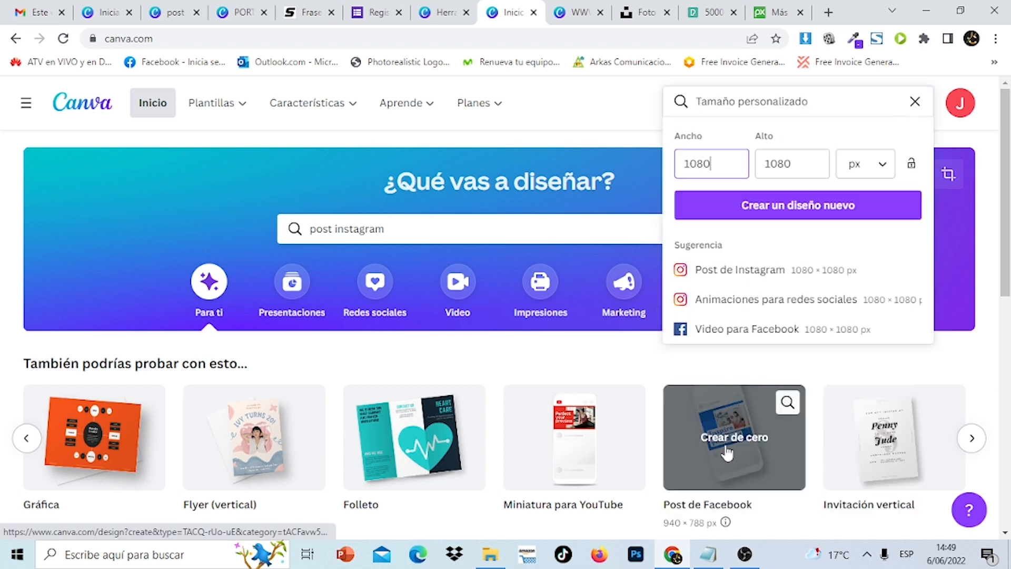
{"action": "left_click_drag", "start_coordinate": [720, 167], "coordinate": [666, 174]}
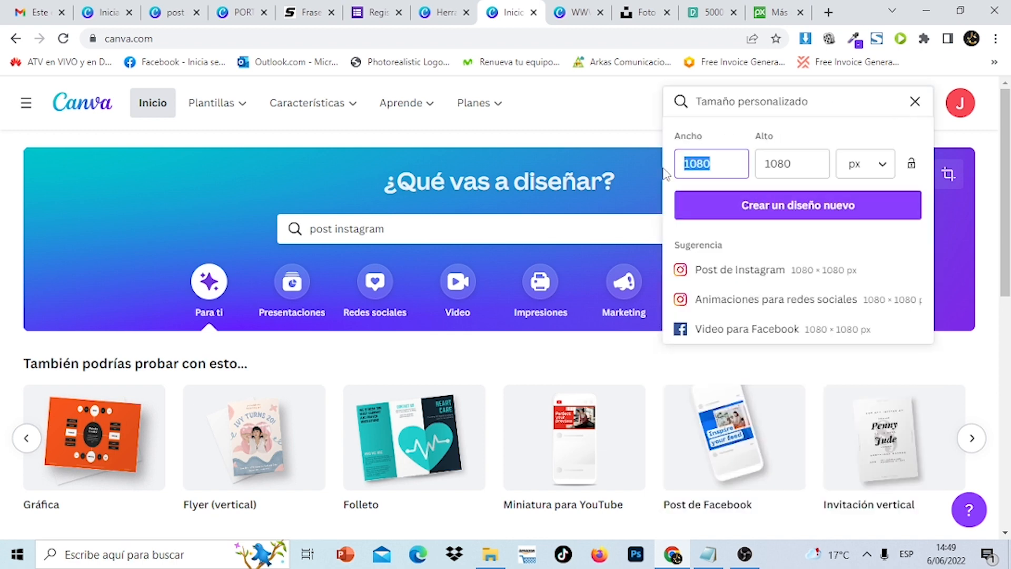
{"action": "key", "text": "BackSpace"}
{"action": "left_click", "coordinate": [828, 12]}
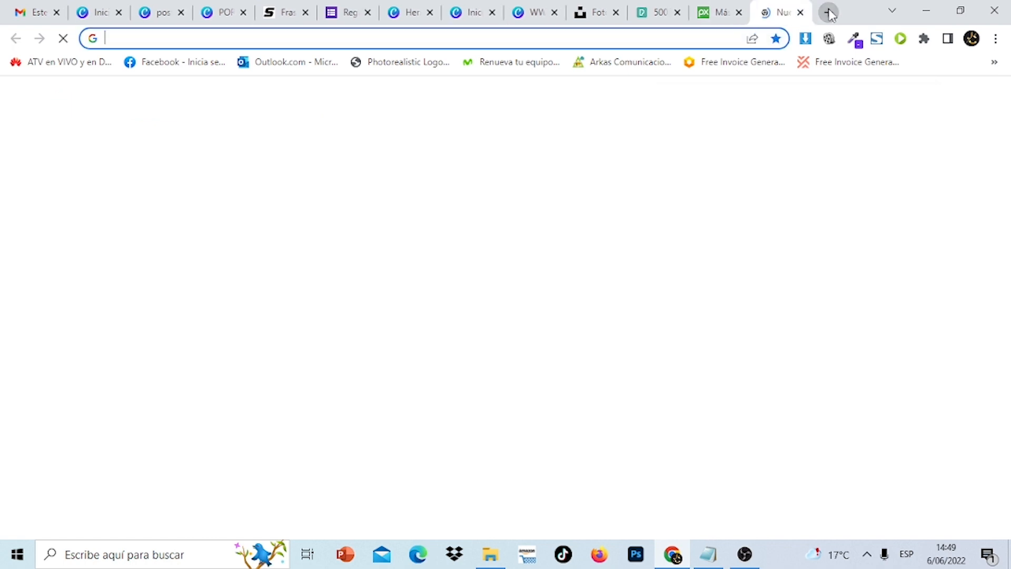
- Google 'tamaño de portada de facebook' to find 820 × 312 px, then return to Canva
{"action": "type", "text": "tamaño"}
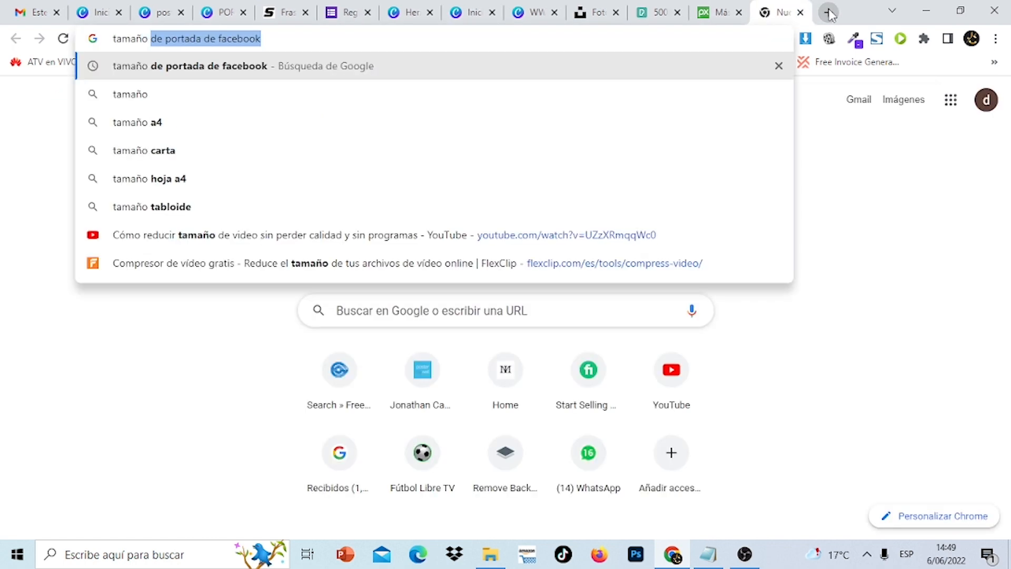
{"action": "key", "text": "Return"}
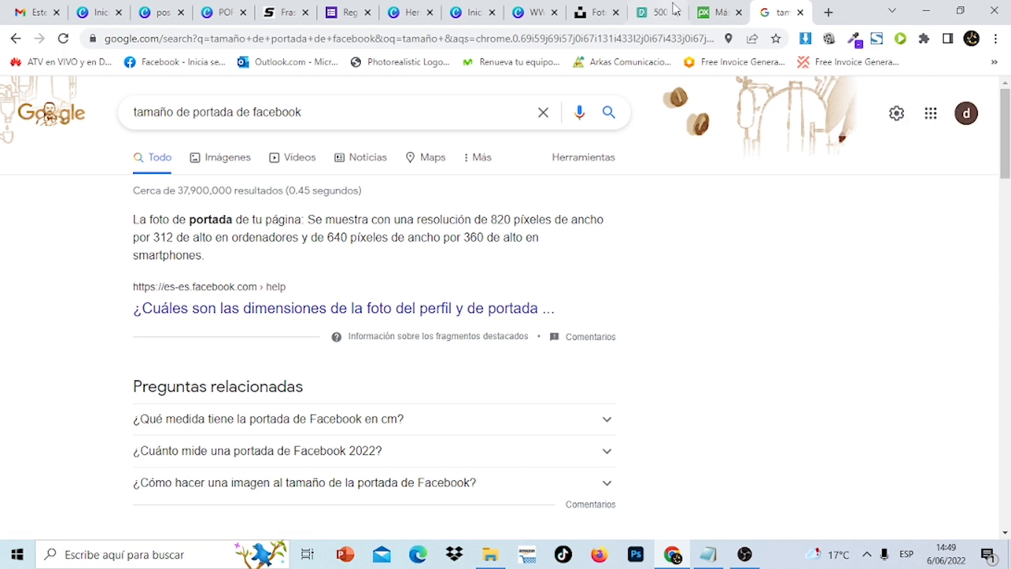
{"action": "left_click", "coordinate": [529, 14]}
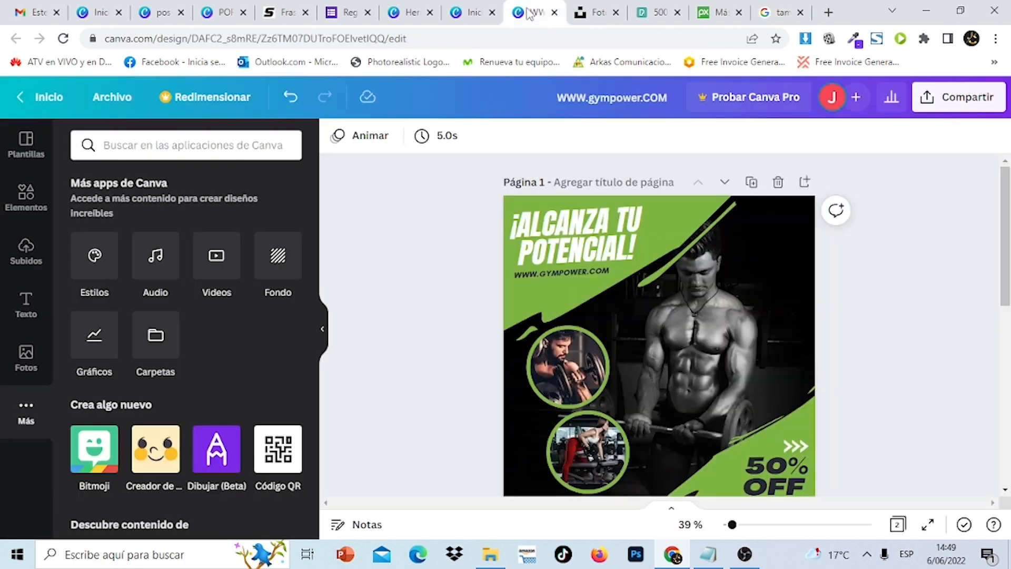
- Create an 820 × 312 px custom design and dismiss the team tip and sharing panel
{"action": "left_click", "coordinate": [473, 12]}
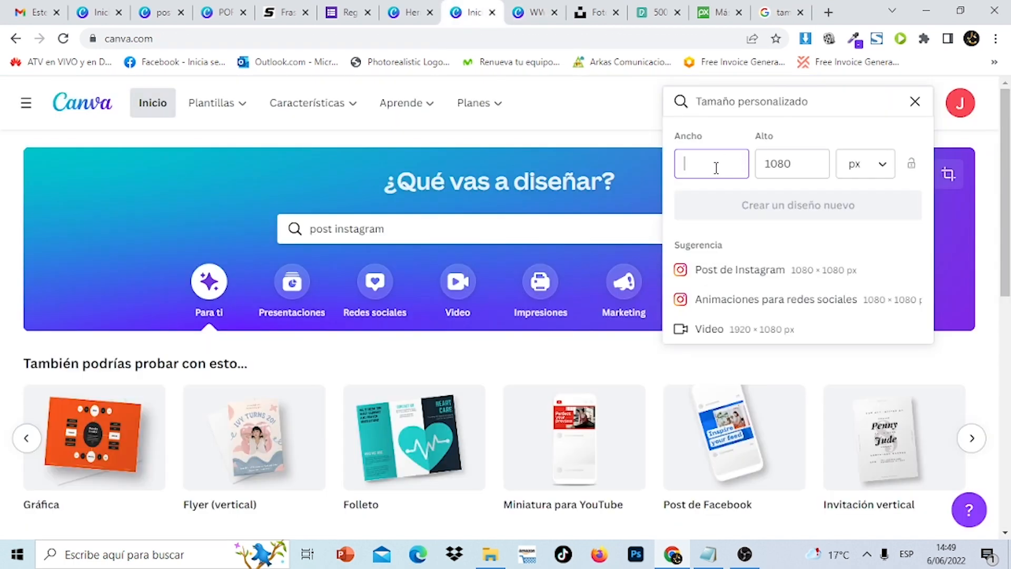
{"action": "type", "text": "820"}
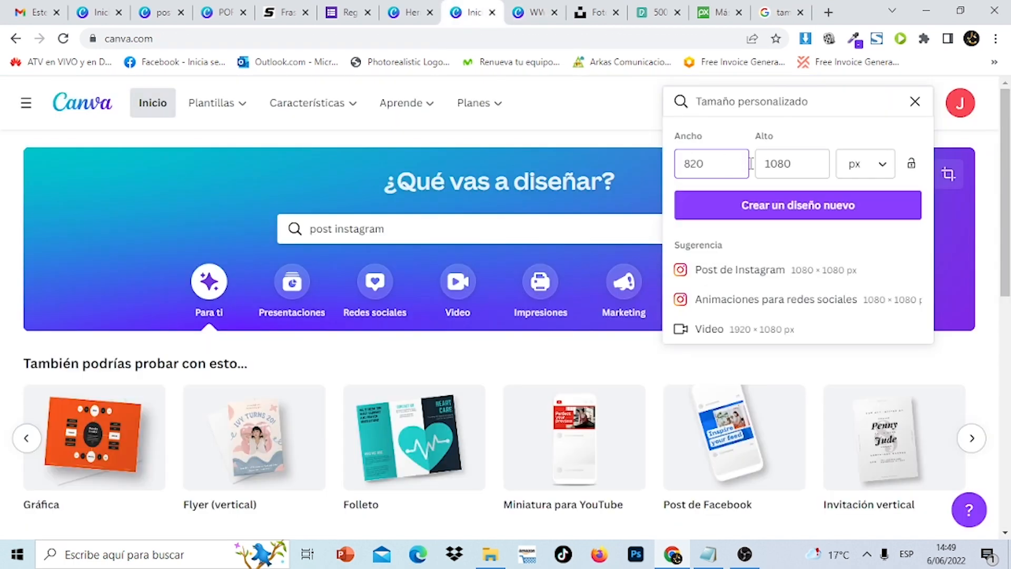
{"action": "left_click_drag", "start_coordinate": [795, 164], "coordinate": [762, 164]}
{"action": "type", "text": "312"}
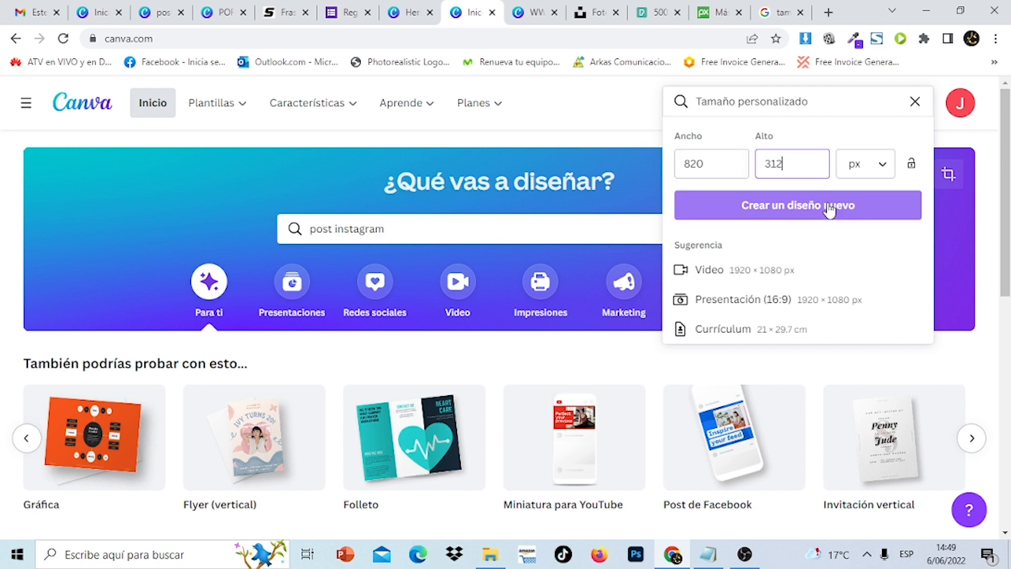
{"action": "left_click", "coordinate": [830, 209]}
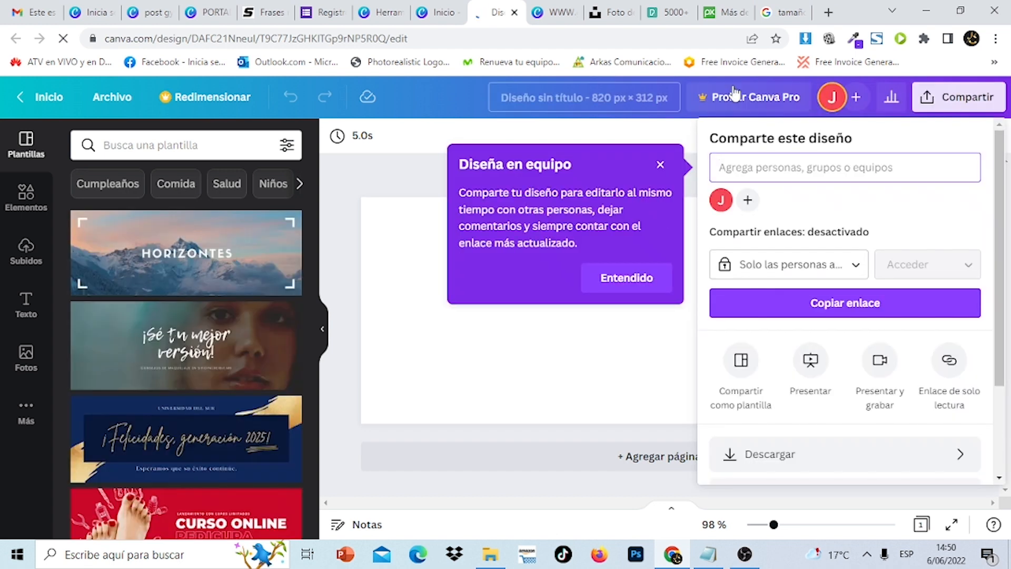
{"action": "left_click", "coordinate": [659, 165]}
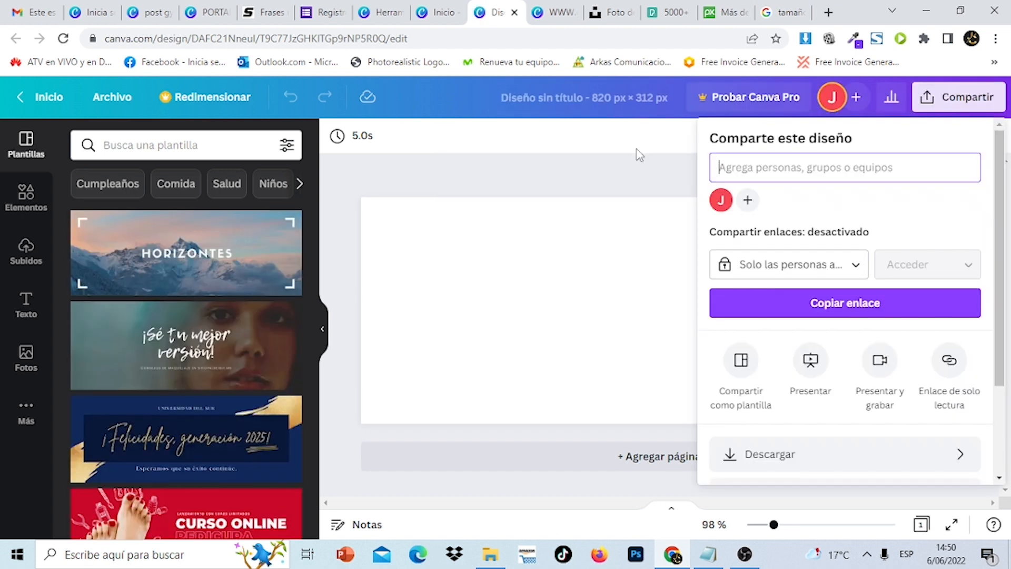
{"action": "left_click", "coordinate": [634, 176]}
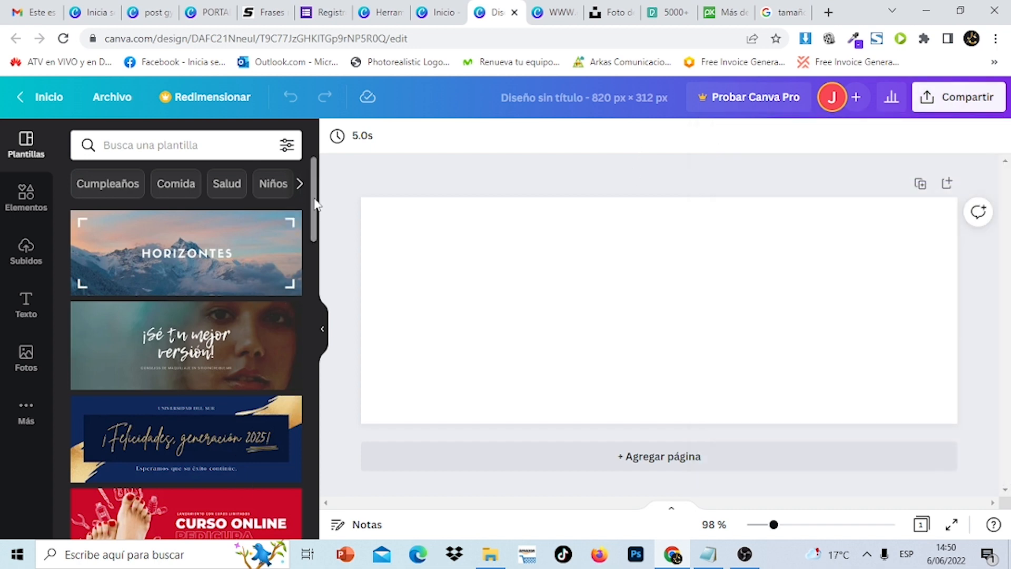
- Upload photos 1, 2 and imagen de fondo from Escritorio > imagenes
{"action": "left_click_drag", "start_coordinate": [315, 204], "coordinate": [314, 308]}
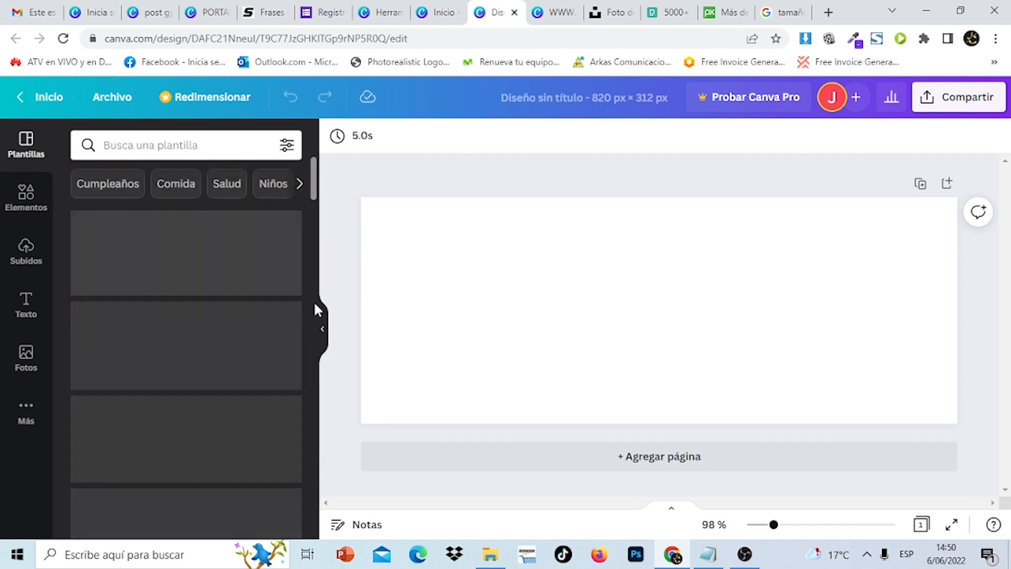
{"action": "left_click", "coordinate": [26, 252]}
{"action": "left_click", "coordinate": [206, 190]}
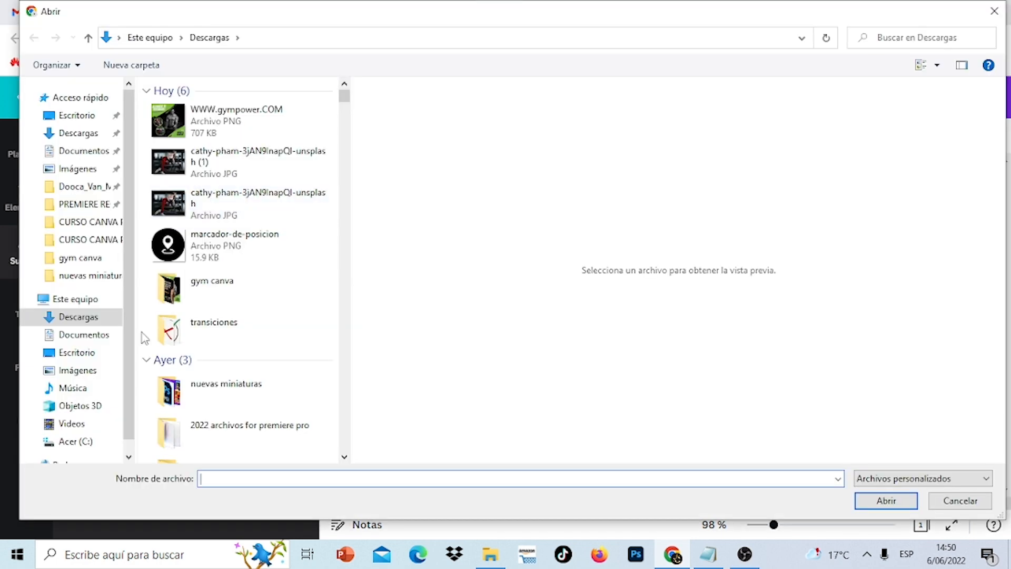
{"action": "left_click", "coordinate": [93, 358]}
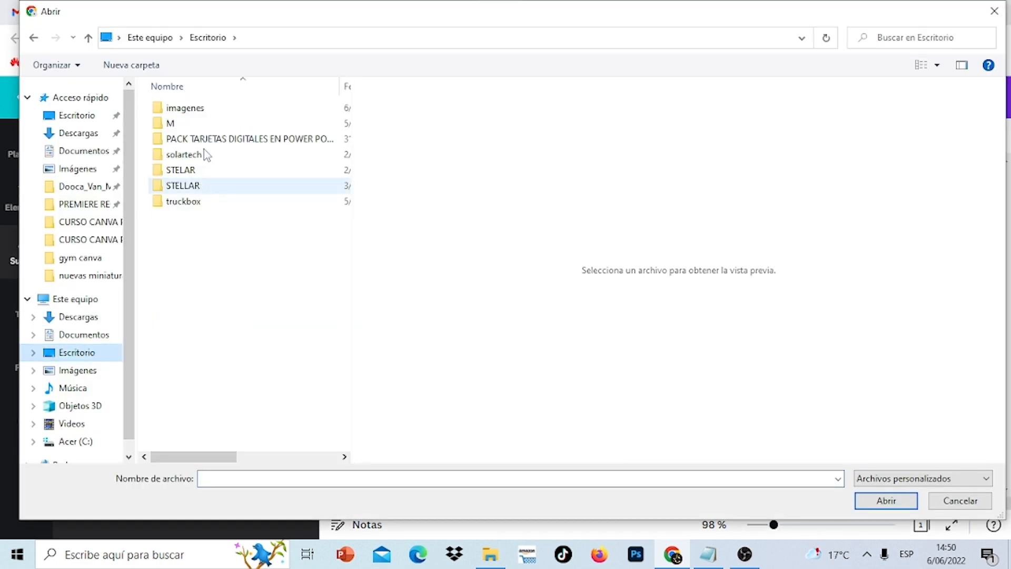
{"action": "double_click", "coordinate": [185, 108]}
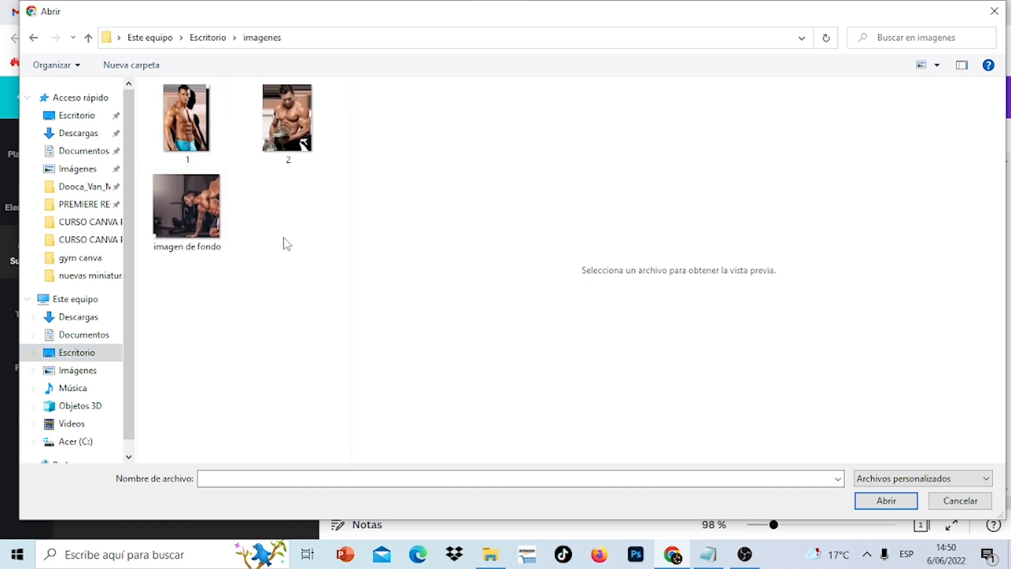
{"action": "left_click_drag", "start_coordinate": [310, 279], "coordinate": [189, 105]}
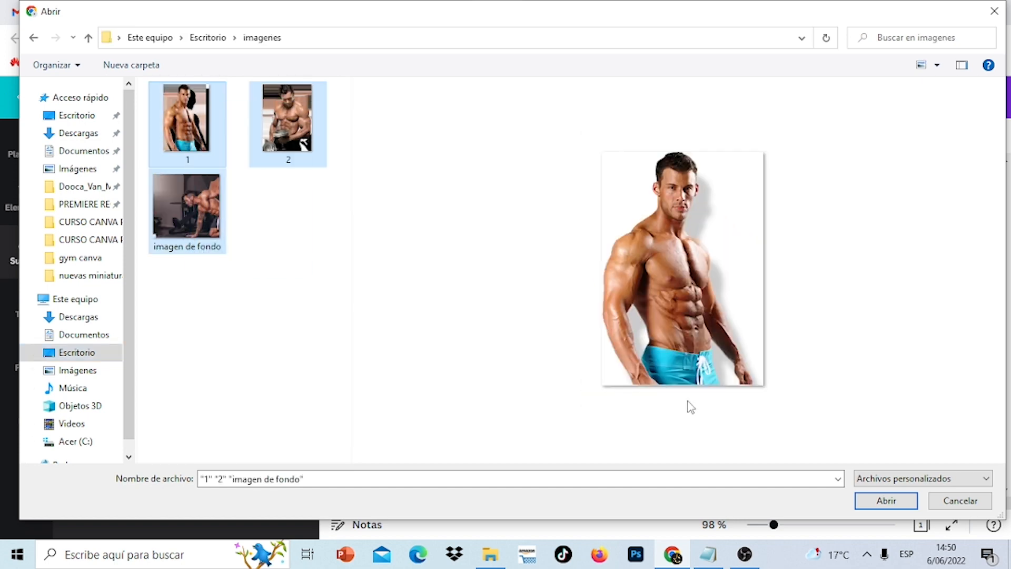
{"action": "left_click", "coordinate": [873, 504]}
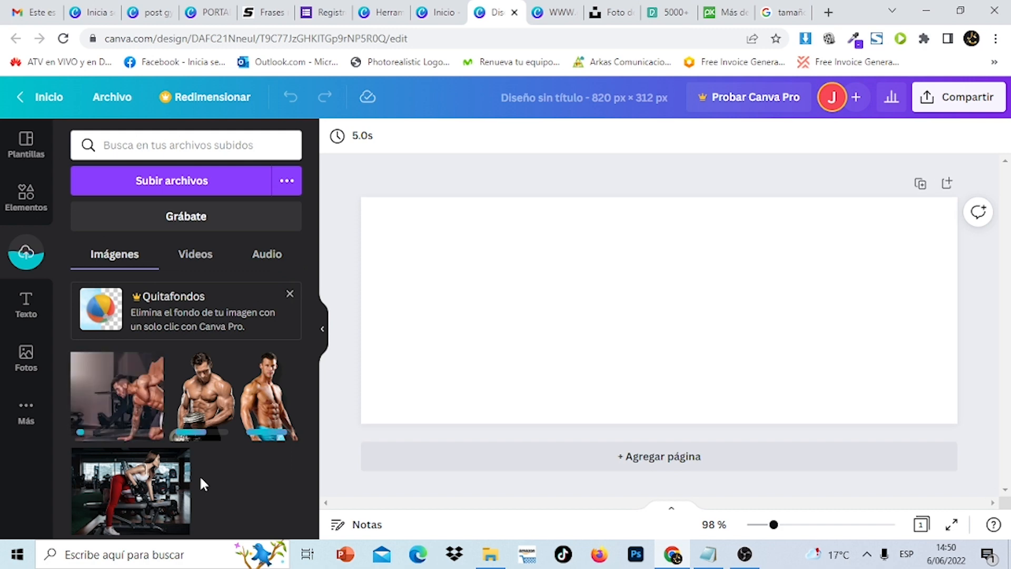
- Stretch the kneeling-man photo to fill the page, then show Elementos' lines and shapes
{"action": "left_click", "coordinate": [118, 405]}
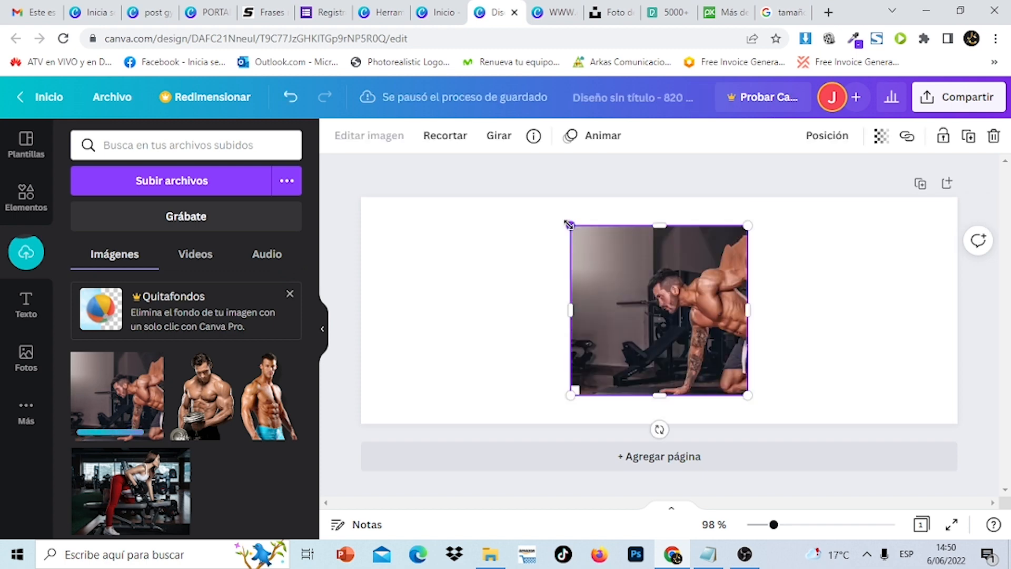
{"action": "left_click_drag", "start_coordinate": [568, 224], "coordinate": [327, 168]}
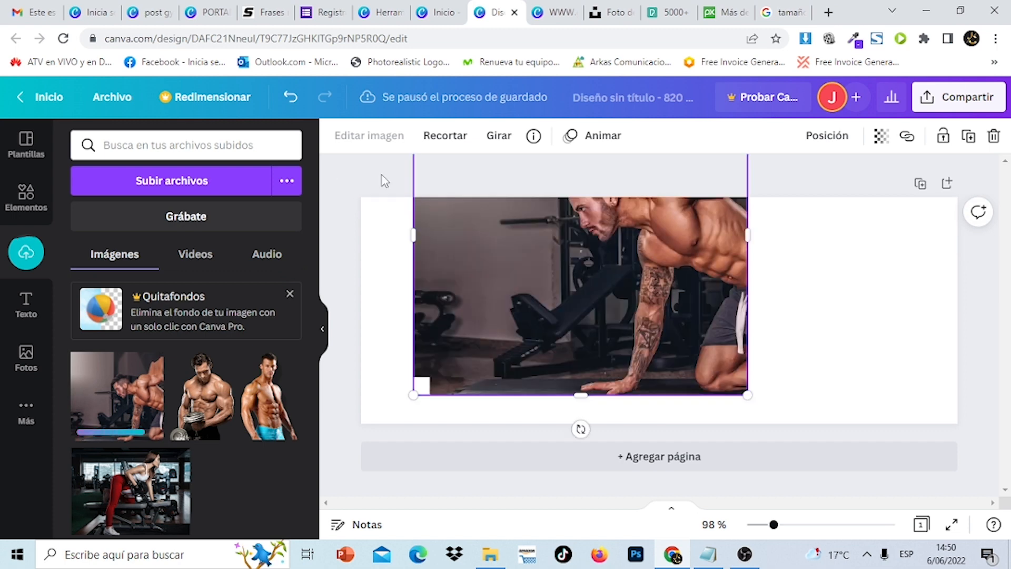
{"action": "left_click_drag", "start_coordinate": [744, 393], "coordinate": [874, 469]}
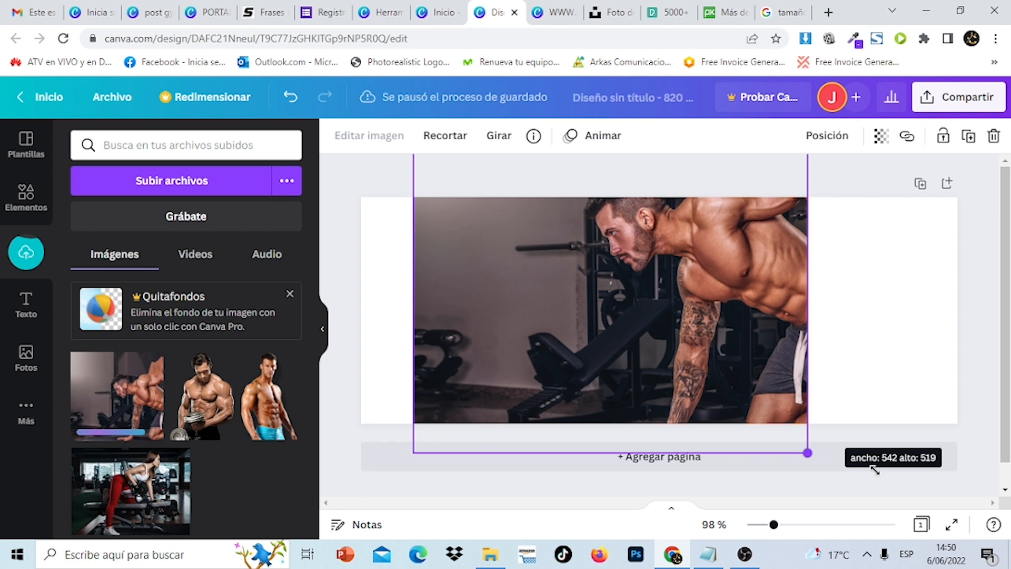
{"action": "left_click_drag", "start_coordinate": [874, 469], "coordinate": [959, 352]}
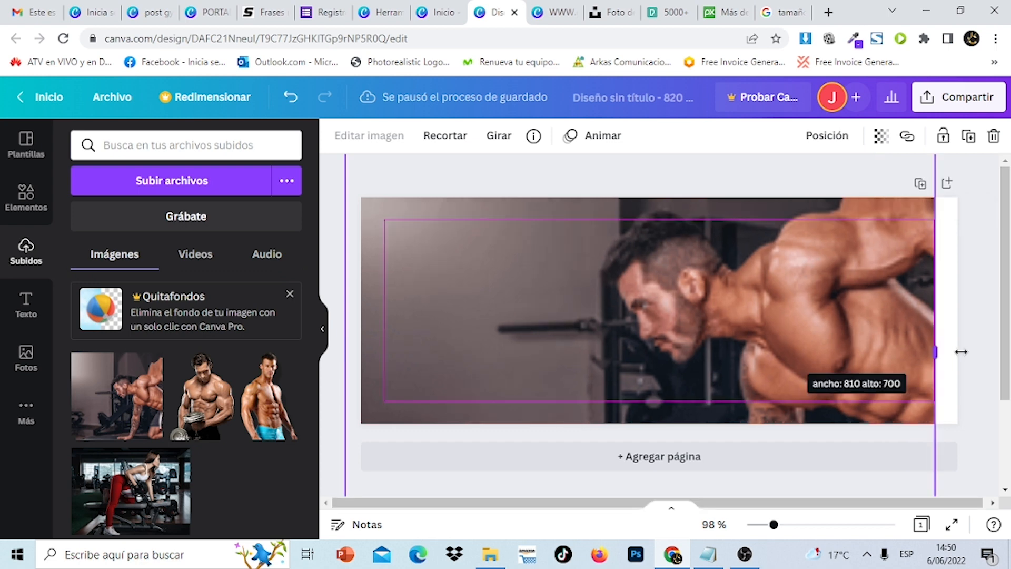
{"action": "left_click_drag", "start_coordinate": [961, 351], "coordinate": [967, 352]}
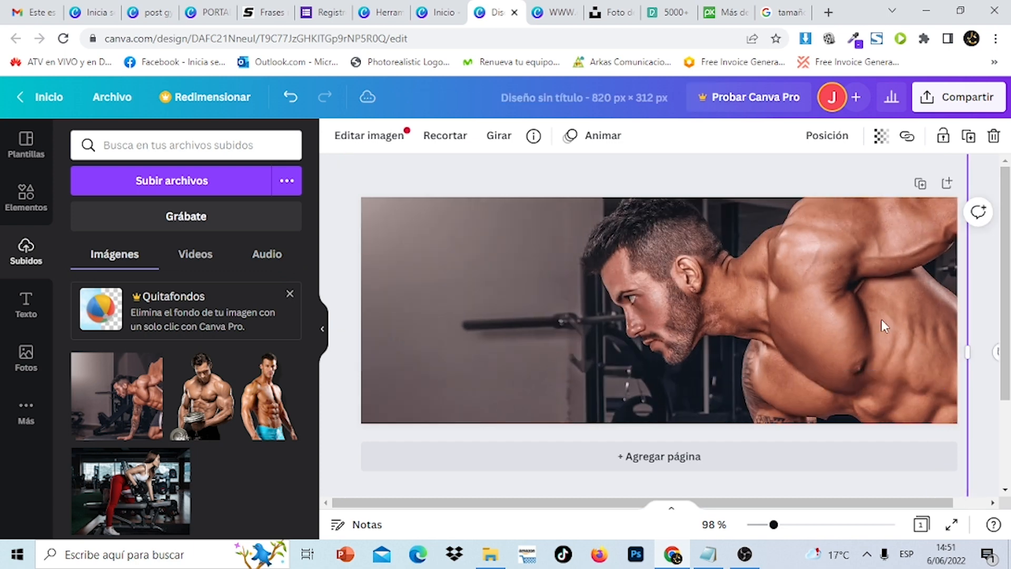
{"action": "left_click_drag", "start_coordinate": [881, 318], "coordinate": [870, 318]}
{"action": "left_click", "coordinate": [988, 281]}
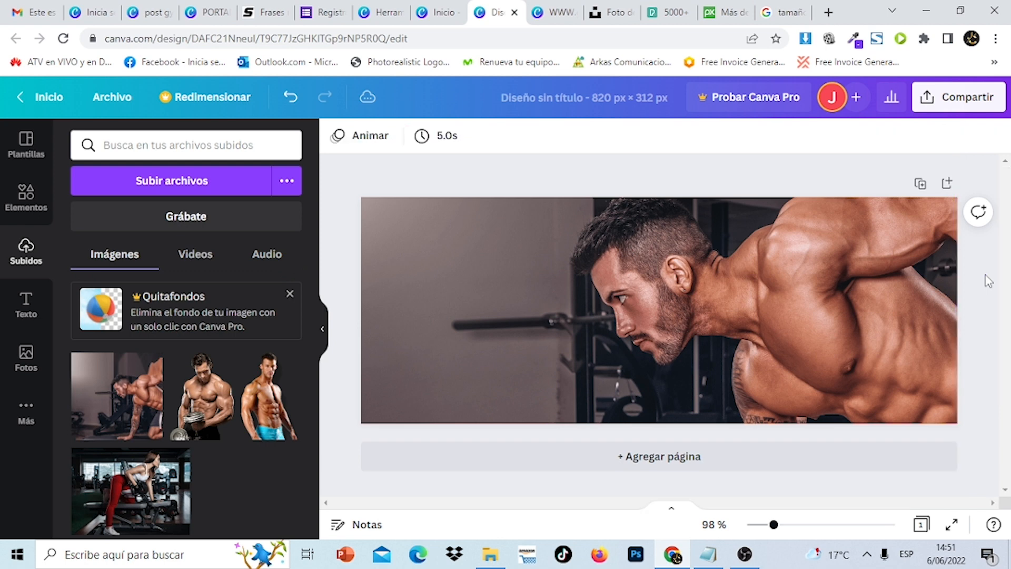
{"action": "left_click", "coordinate": [34, 203]}
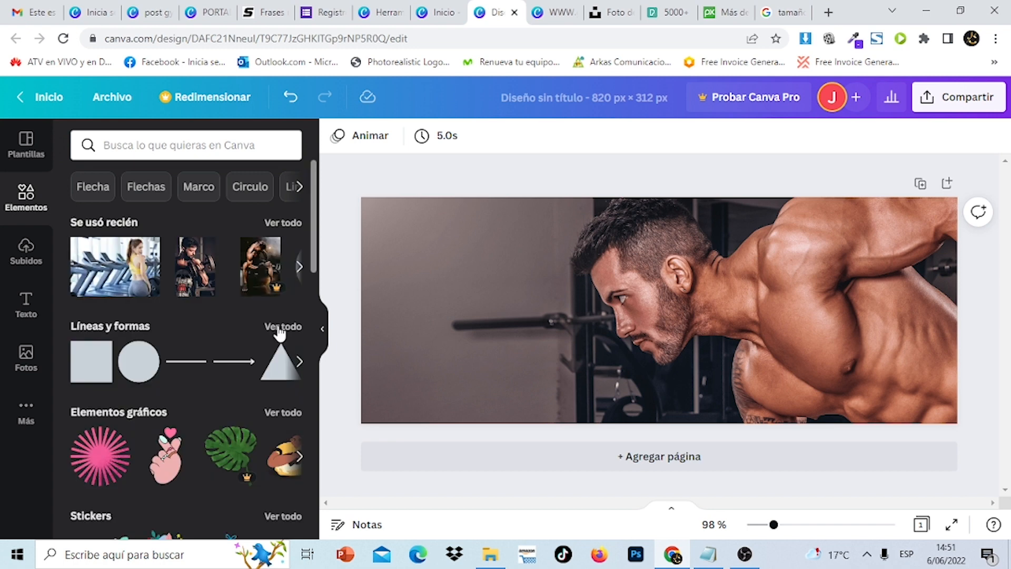
{"action": "left_click", "coordinate": [279, 328]}
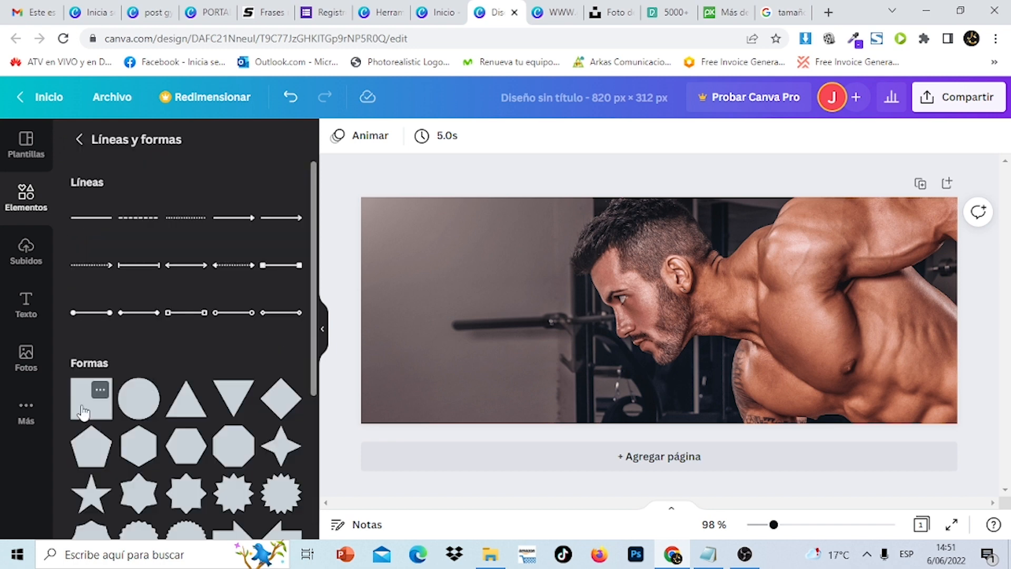
- Add a black square and stretch it to cover the whole page
{"action": "left_click", "coordinate": [83, 412]}
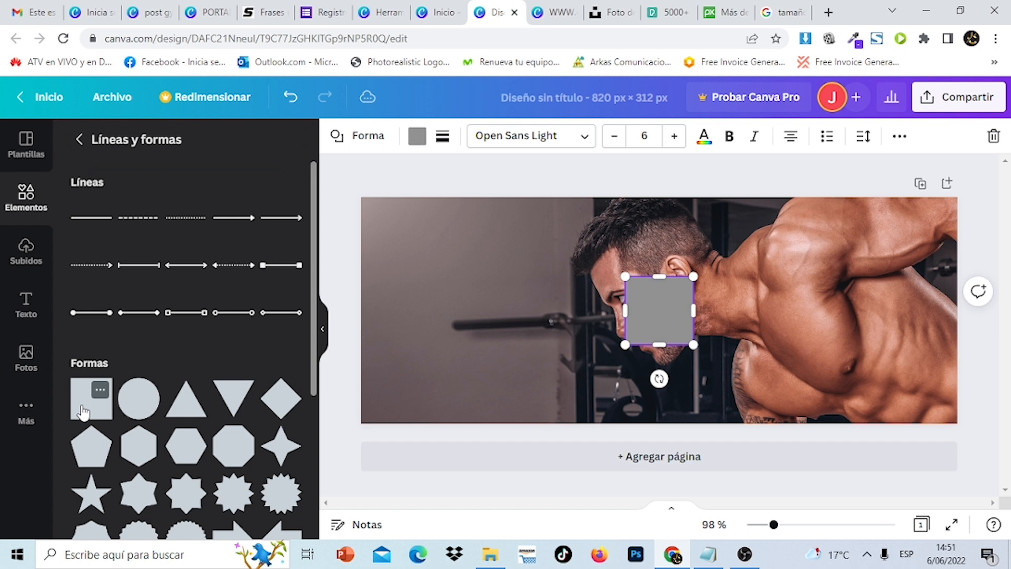
{"action": "left_click", "coordinate": [420, 149]}
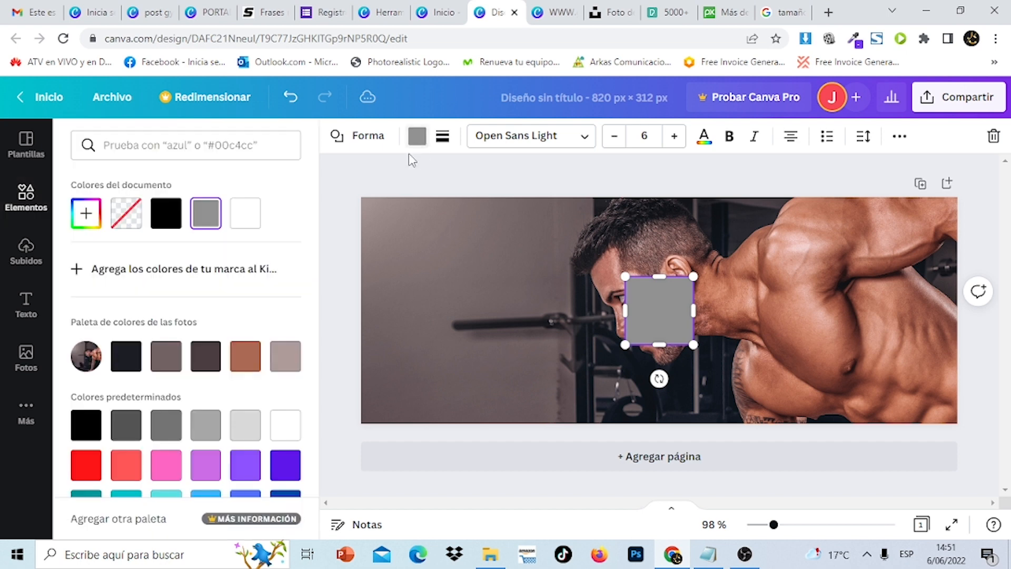
{"action": "left_click", "coordinate": [167, 221]}
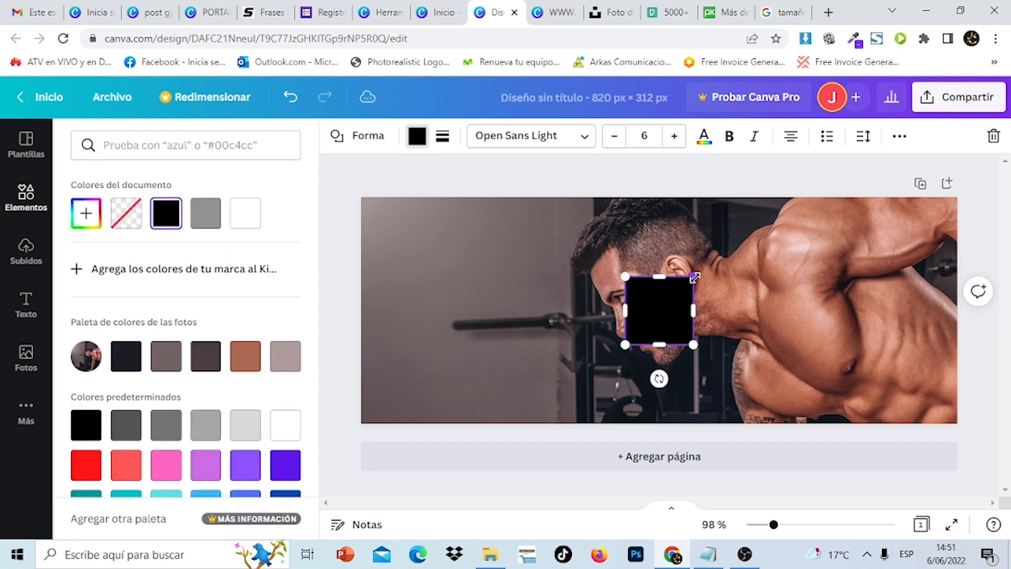
{"action": "left_click_drag", "start_coordinate": [694, 276], "coordinate": [889, 217]}
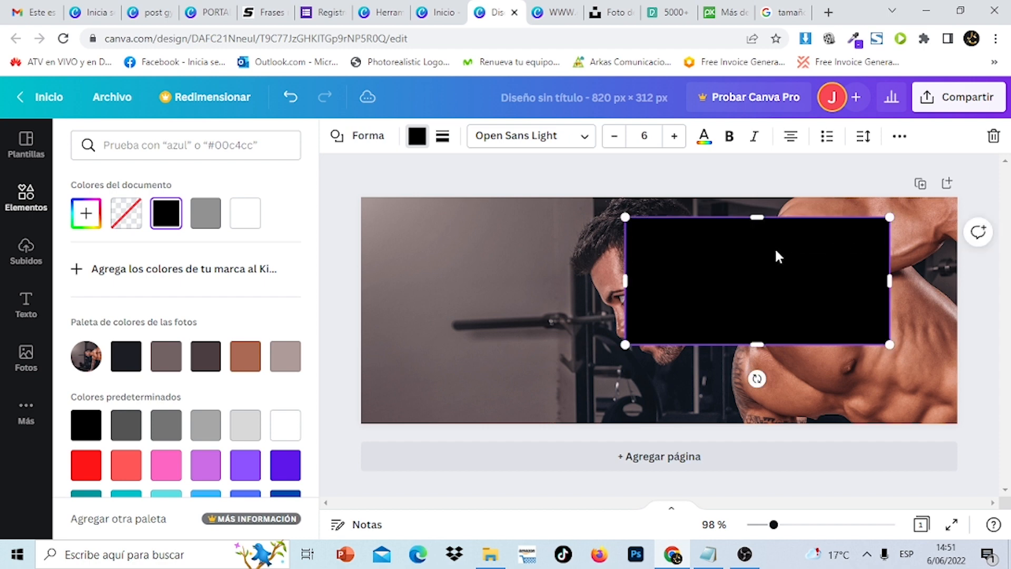
{"action": "left_click_drag", "start_coordinate": [776, 257], "coordinate": [528, 233]}
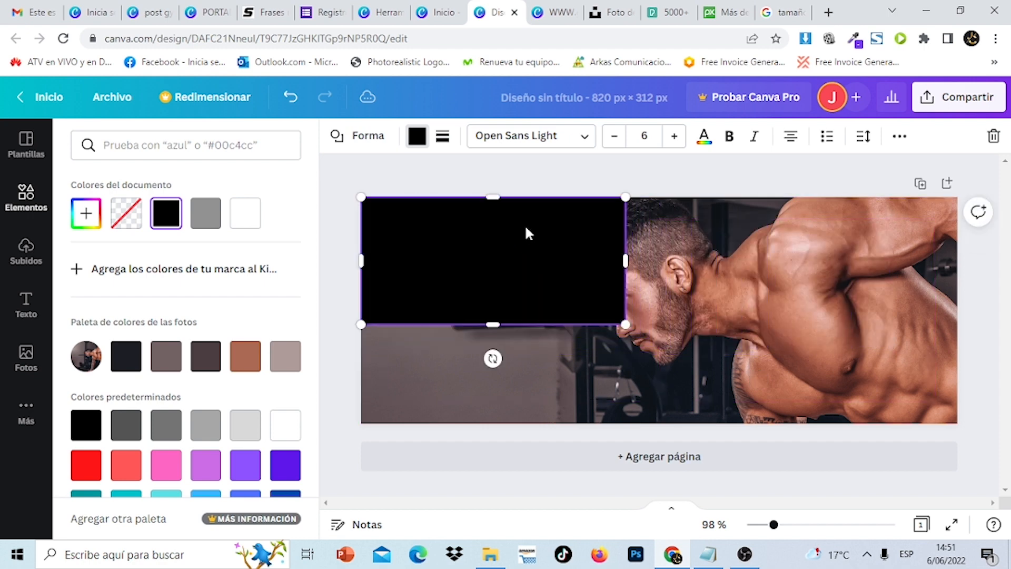
{"action": "left_click_drag", "start_coordinate": [625, 324], "coordinate": [966, 426]}
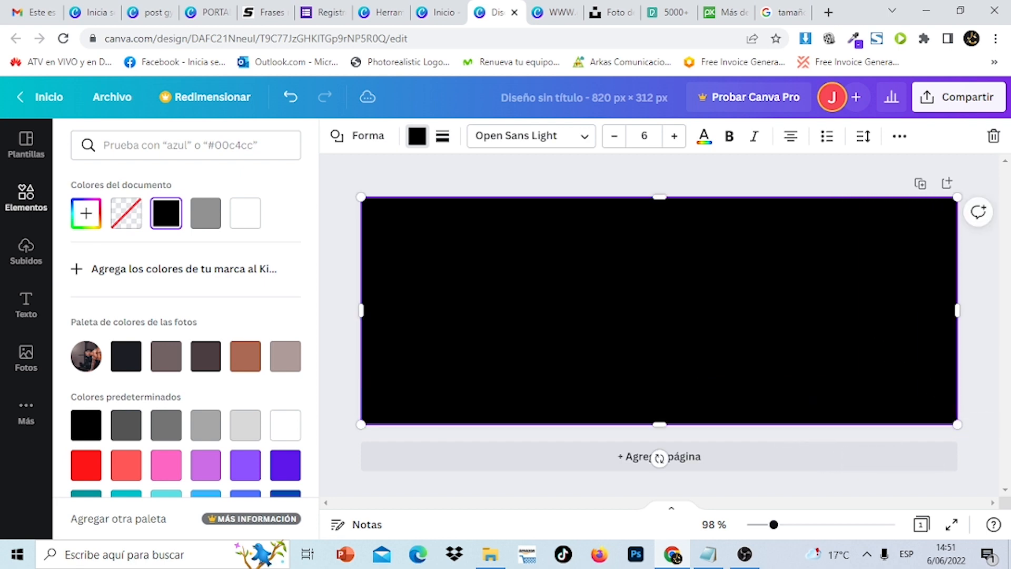
- Set the black rectangle's transparency to 69 to dim the photo
{"action": "left_click", "coordinate": [900, 137]}
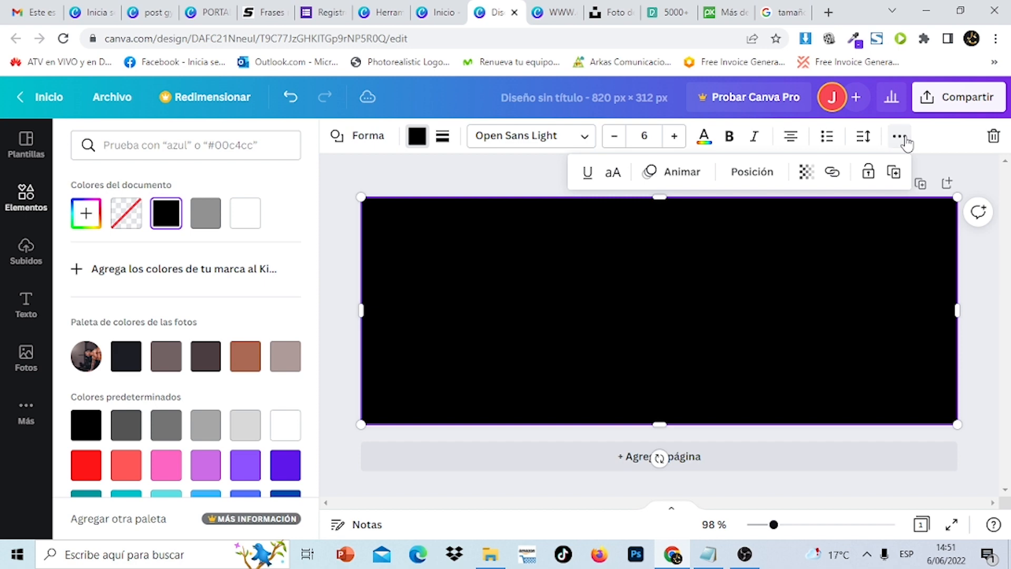
{"action": "left_click", "coordinate": [807, 174]}
{"action": "left_click_drag", "start_coordinate": [801, 230], "coordinate": [756, 237]}
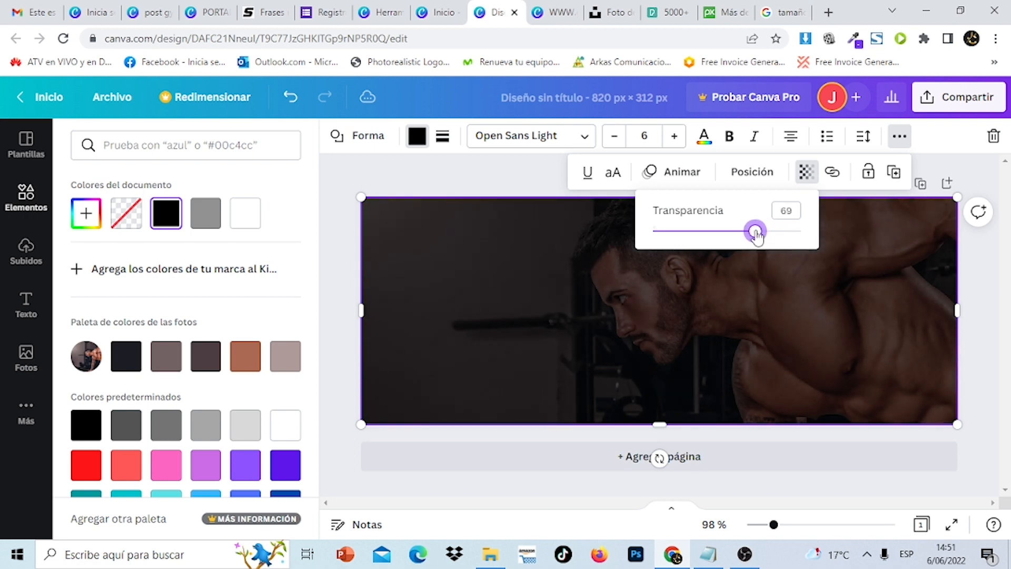
{"action": "left_click", "coordinate": [984, 304]}
{"action": "left_click", "coordinate": [982, 304]}
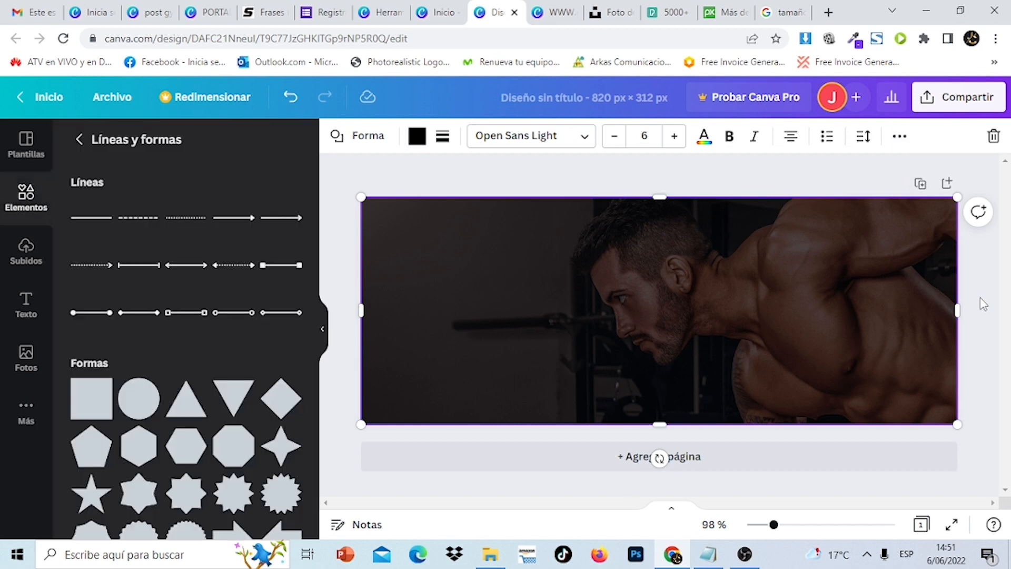
{"action": "left_click", "coordinate": [982, 305]}
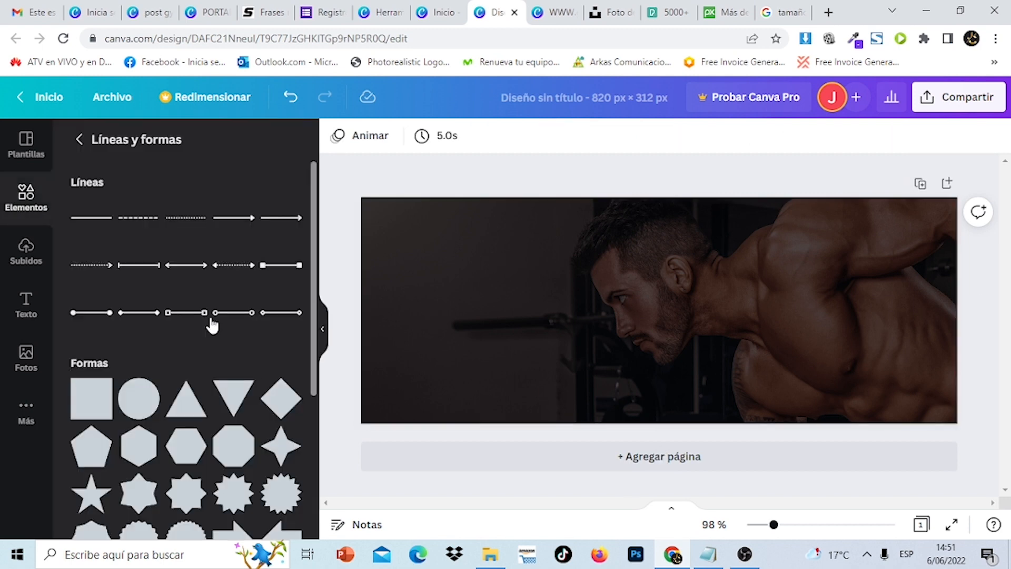
- Add another square and colour it green #7EB542
{"action": "left_click", "coordinate": [83, 409]}
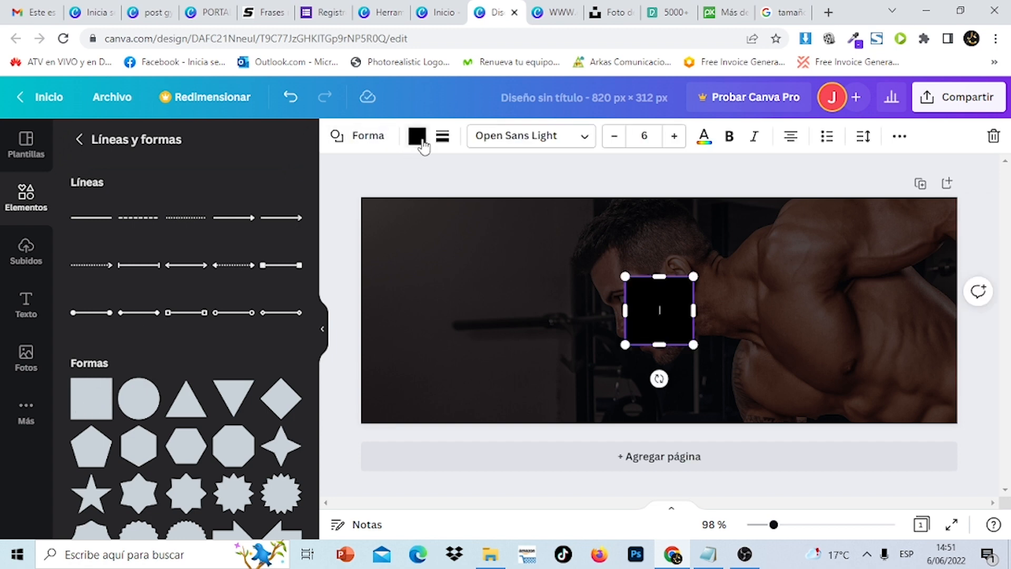
{"action": "left_click", "coordinate": [421, 139]}
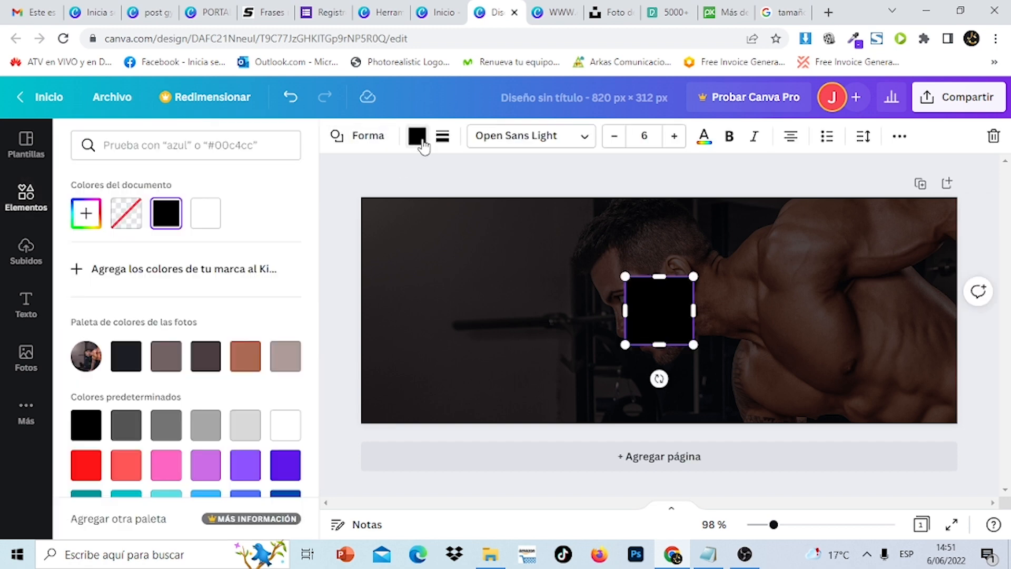
{"action": "left_click", "coordinate": [86, 217]}
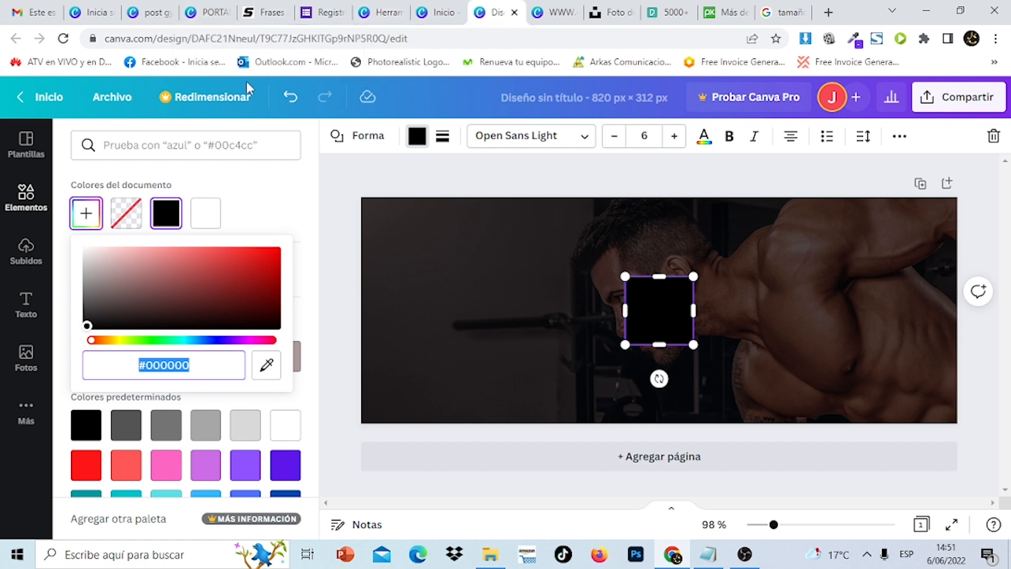
{"action": "type", "text": "#7EB542"}
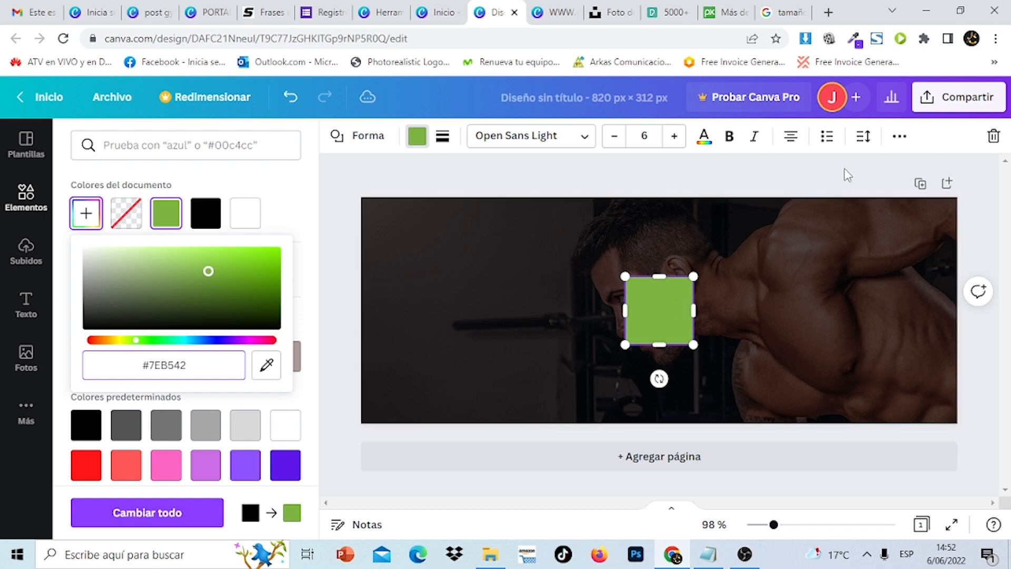
{"action": "key", "text": "Escape"}
{"action": "left_click", "coordinate": [821, 305]}
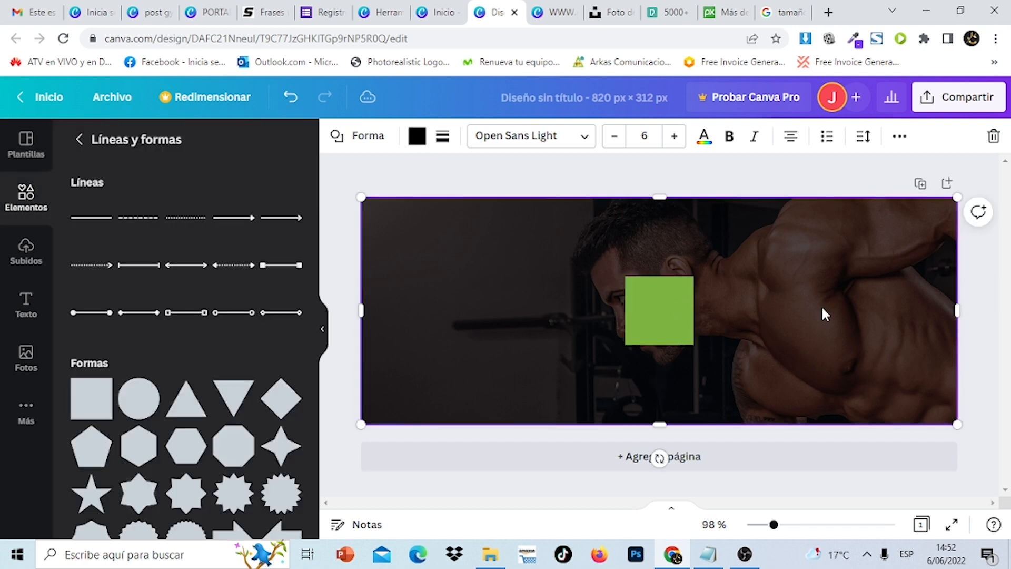
- Rotate the green square about 45° and enlarge it into a diagonal block over the top-right corner
{"action": "left_click_drag", "start_coordinate": [660, 316], "coordinate": [999, 435]}
{"action": "left_click_drag", "start_coordinate": [879, 345], "coordinate": [695, 289]}
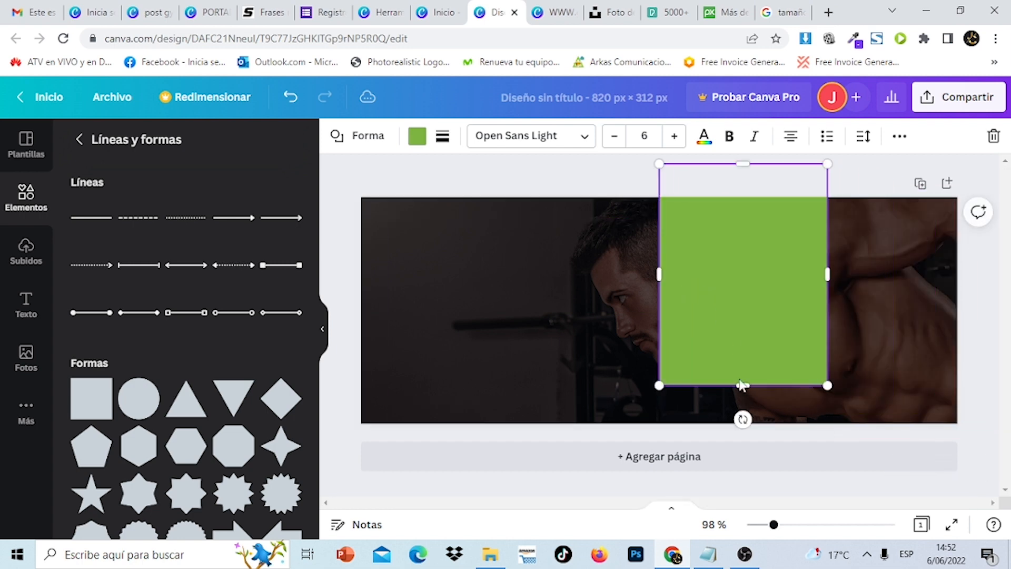
{"action": "left_click_drag", "start_coordinate": [743, 419], "coordinate": [945, 466]}
{"action": "left_click_drag", "start_coordinate": [885, 355], "coordinate": [861, 292]}
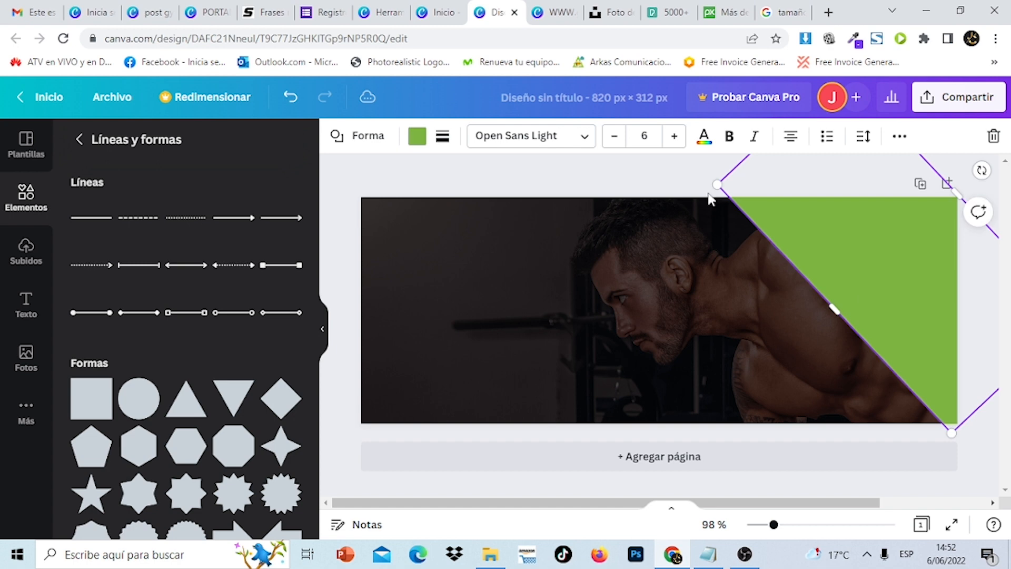
{"action": "left_click", "coordinate": [668, 176]}
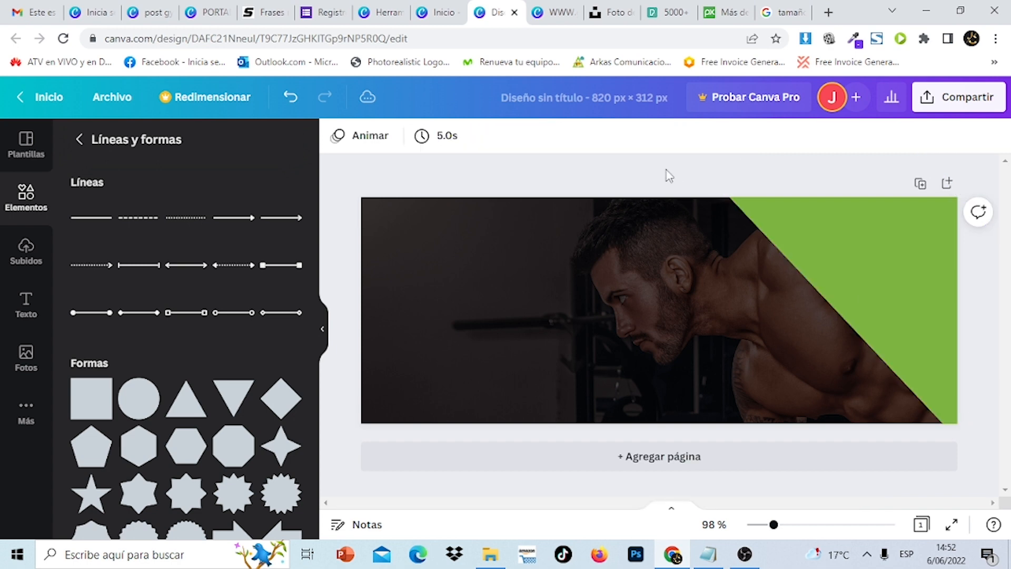
{"action": "scroll", "coordinate": [667, 175], "scroll_direction": "down", "scroll_amount": 2}
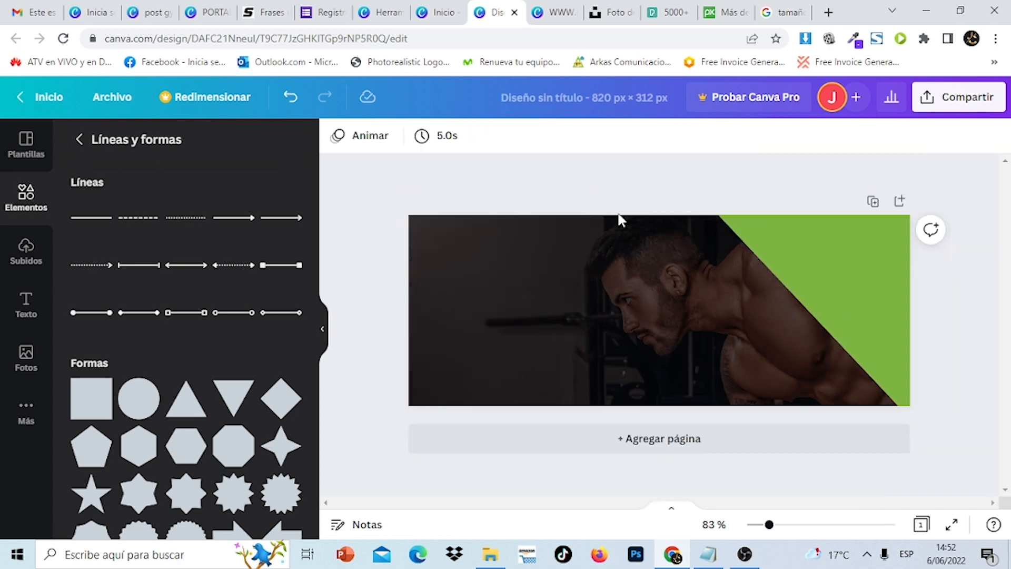
{"action": "left_click", "coordinate": [37, 269]}
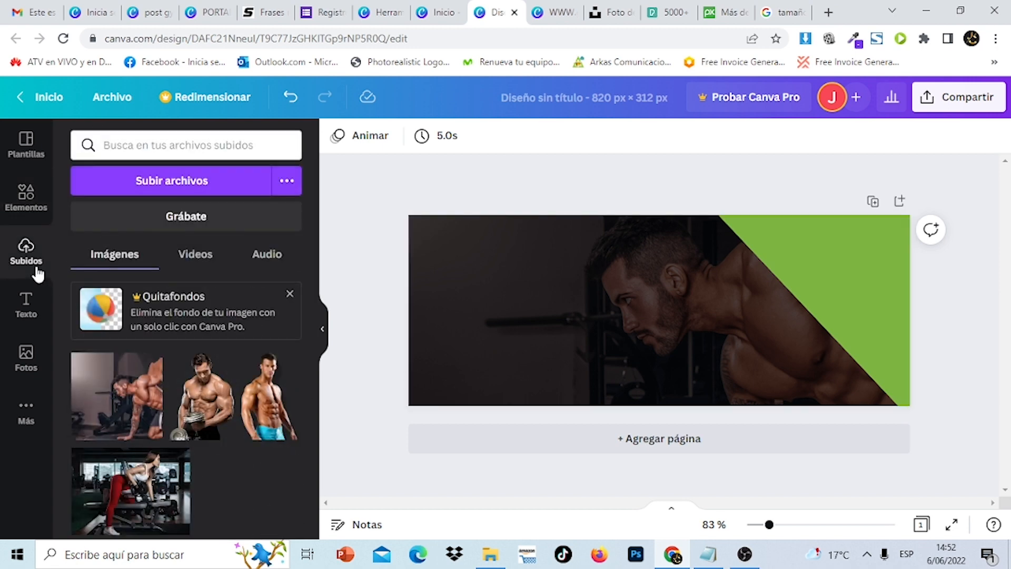
- Add the dumbbell bodybuilder cutout, enlarge it and place it over the green area at right
{"action": "left_click", "coordinate": [208, 408]}
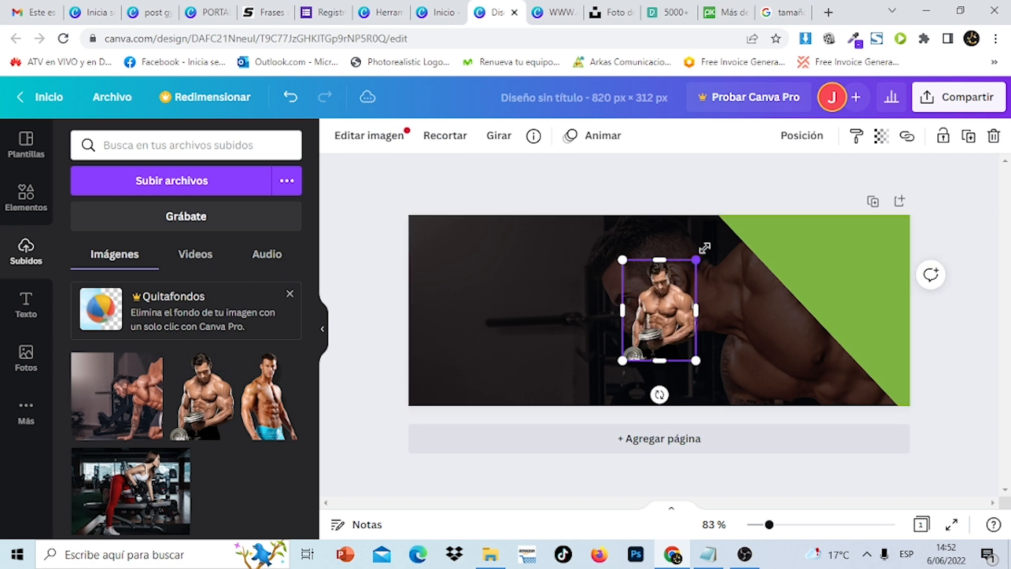
{"action": "left_click_drag", "start_coordinate": [704, 247], "coordinate": [791, 205]}
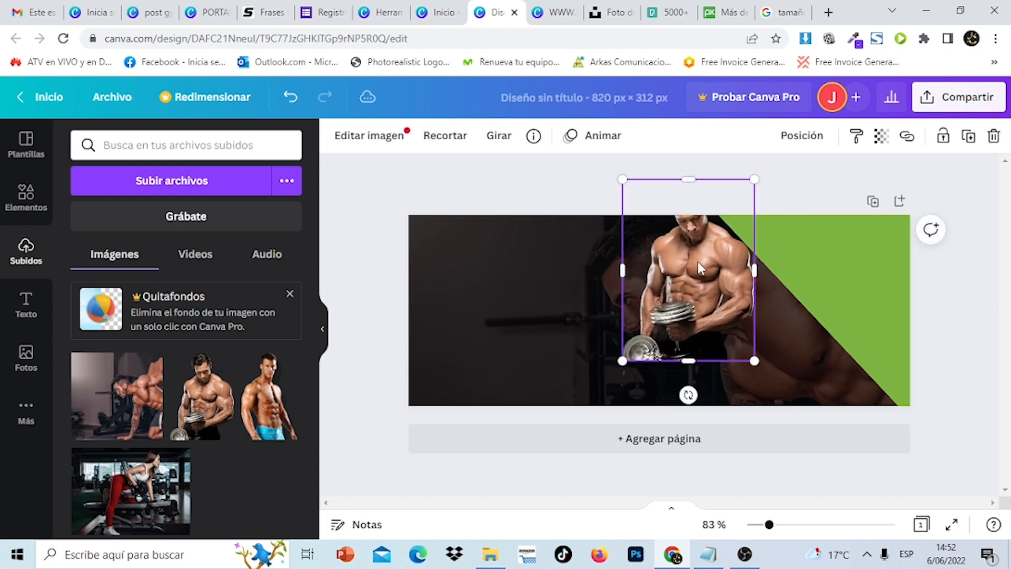
{"action": "left_click_drag", "start_coordinate": [697, 263], "coordinate": [852, 310]}
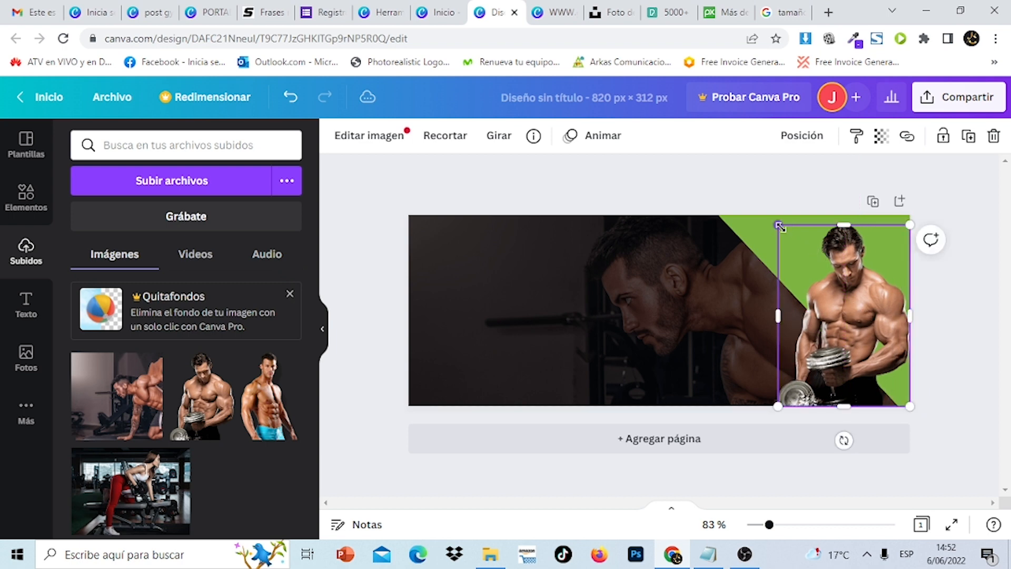
{"action": "left_click_drag", "start_coordinate": [780, 226], "coordinate": [774, 220]}
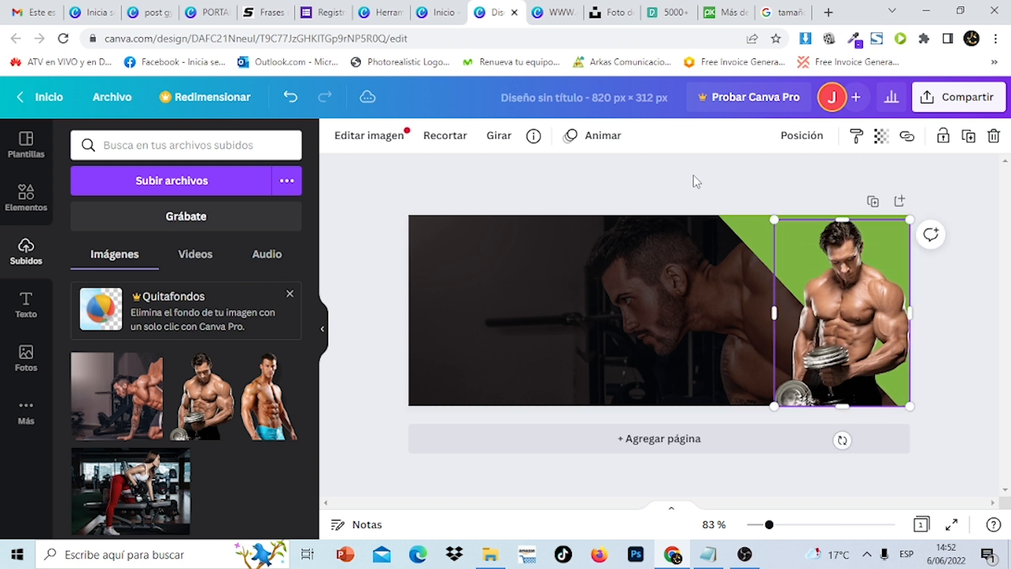
{"action": "left_click", "coordinate": [695, 181]}
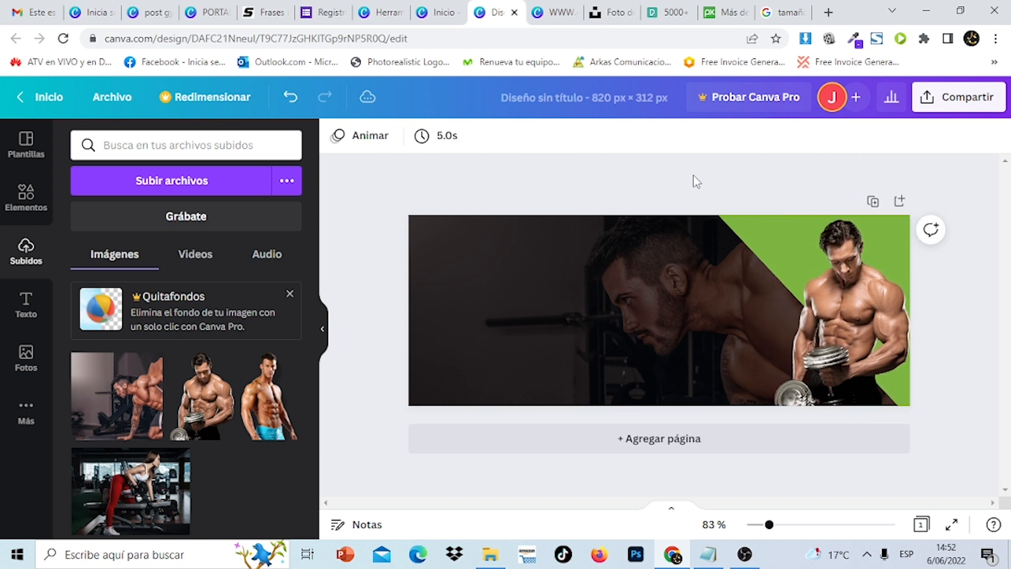
- Add the blue-shorts bodybuilder beside it, sized 224×324
{"action": "left_click", "coordinate": [271, 411]}
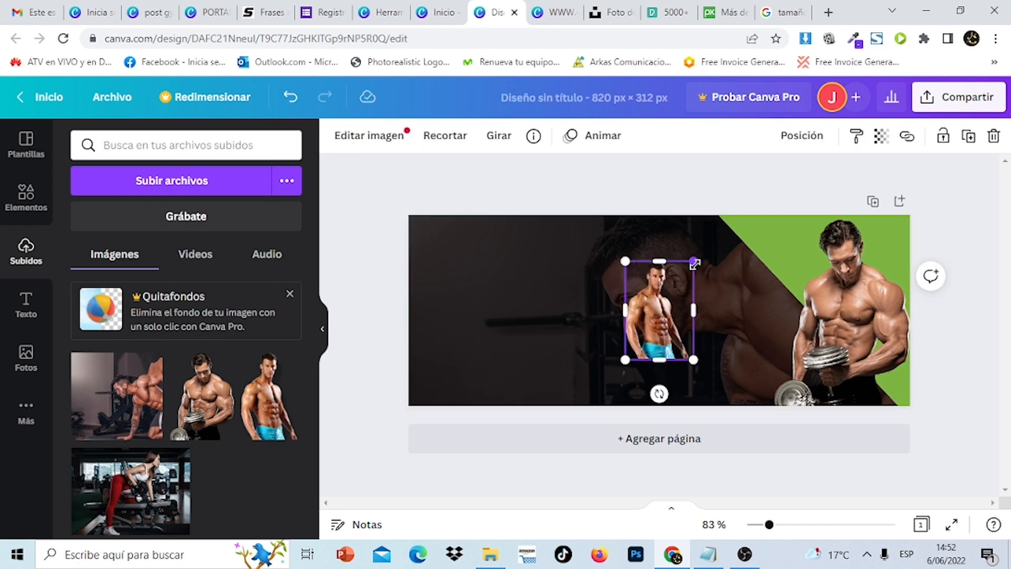
{"action": "left_click_drag", "start_coordinate": [694, 263], "coordinate": [767, 154]}
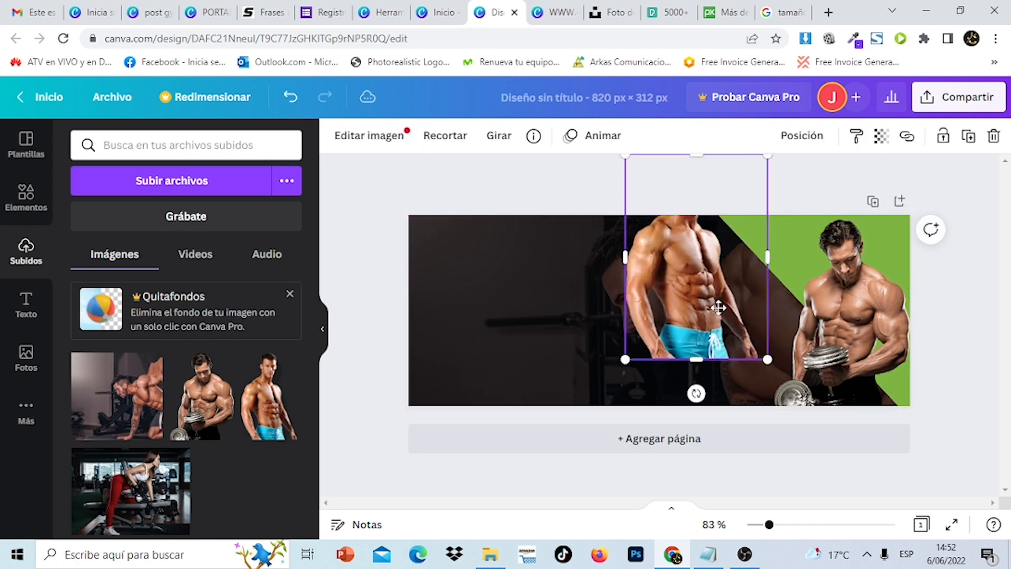
{"action": "left_click_drag", "start_coordinate": [718, 307], "coordinate": [760, 346]}
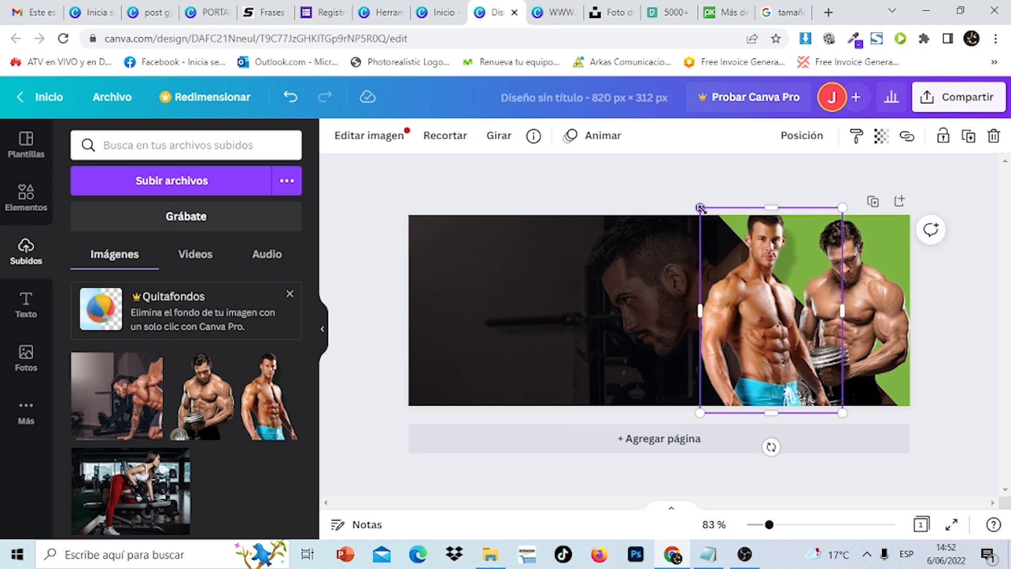
{"action": "left_click_drag", "start_coordinate": [701, 208], "coordinate": [709, 216]}
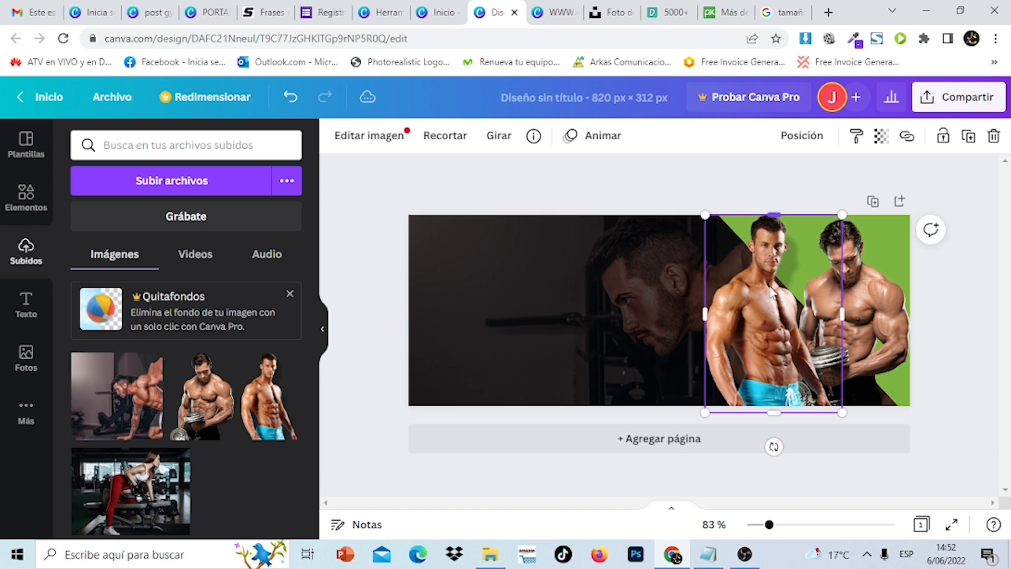
{"action": "left_click_drag", "start_coordinate": [768, 525], "coordinate": [777, 526]}
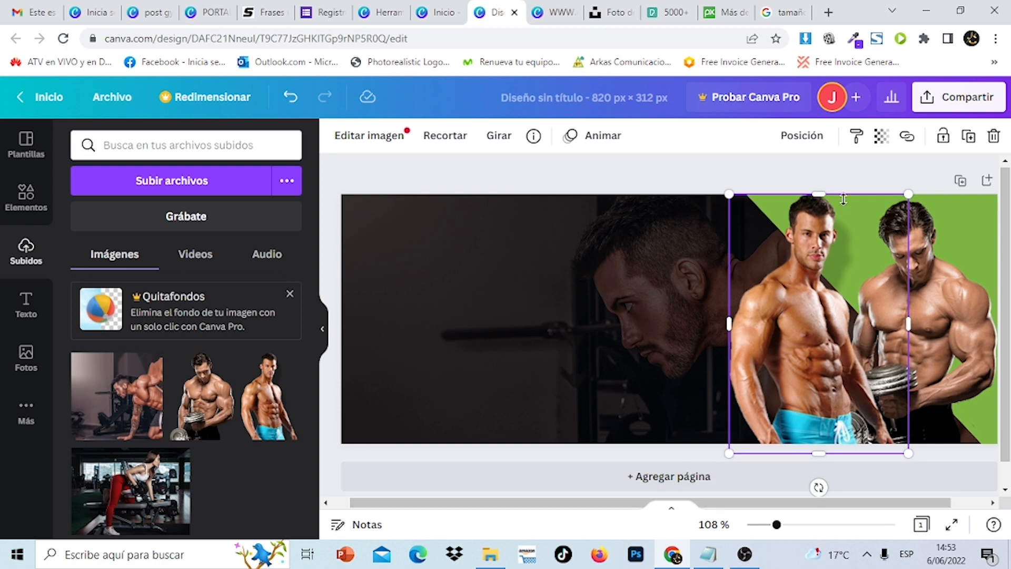
{"action": "left_click", "coordinate": [794, 176]}
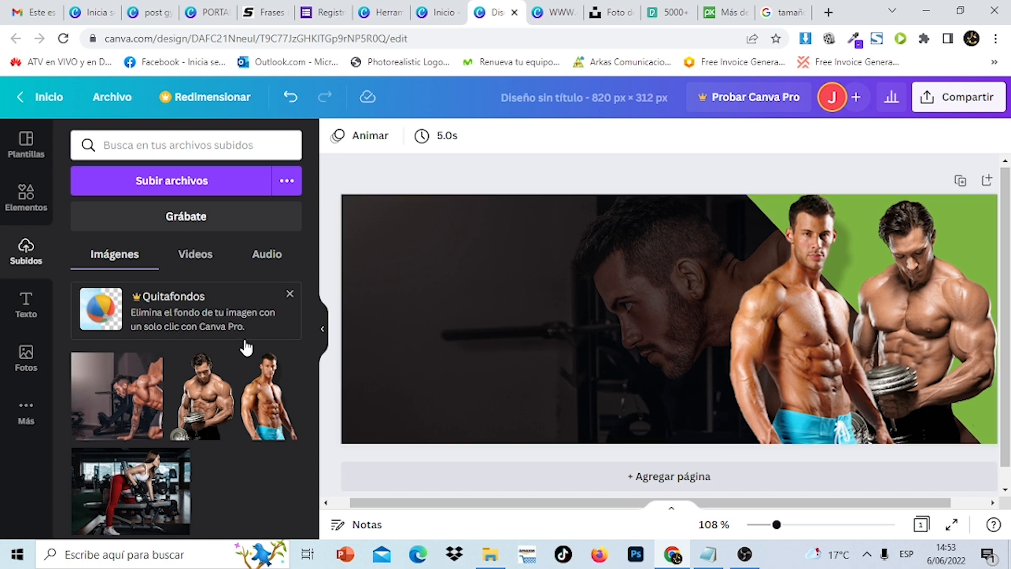
- Add a parallelogram shape and stretch it into a wide band
{"action": "left_click", "coordinate": [33, 205]}
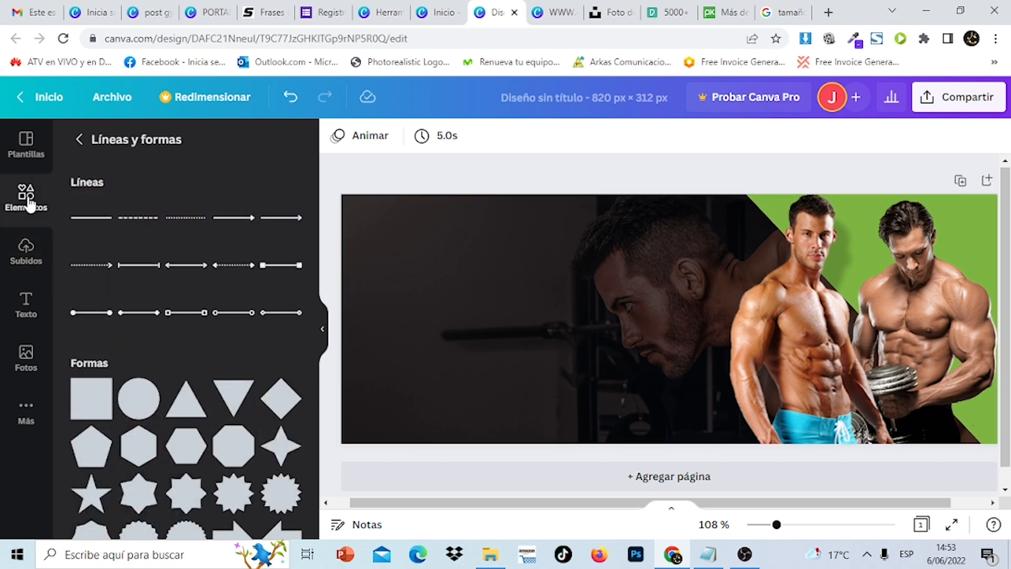
{"action": "scroll", "coordinate": [318, 295], "scroll_direction": "down", "scroll_amount": 4}
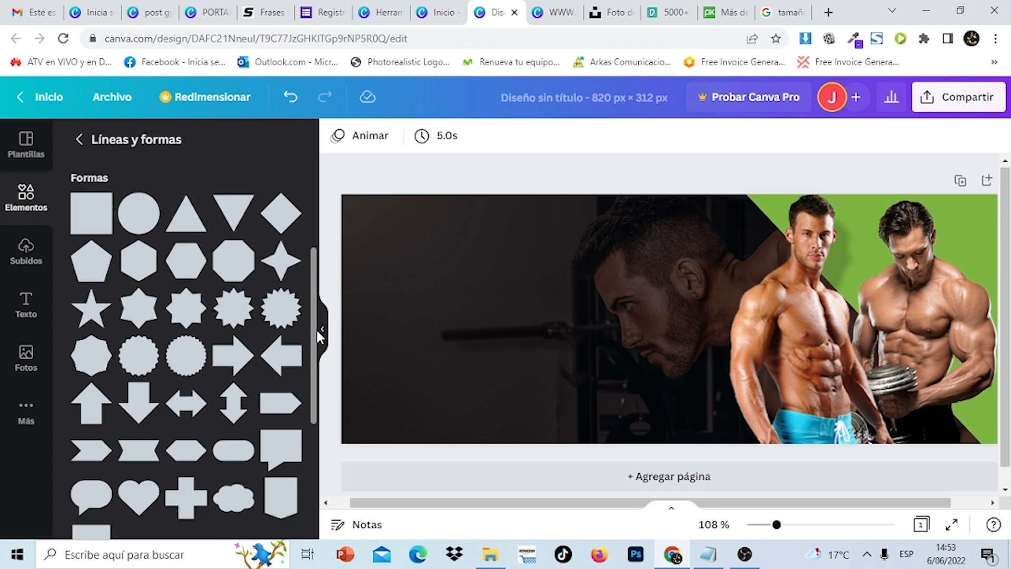
{"action": "scroll", "coordinate": [319, 376], "scroll_direction": "down", "scroll_amount": 4}
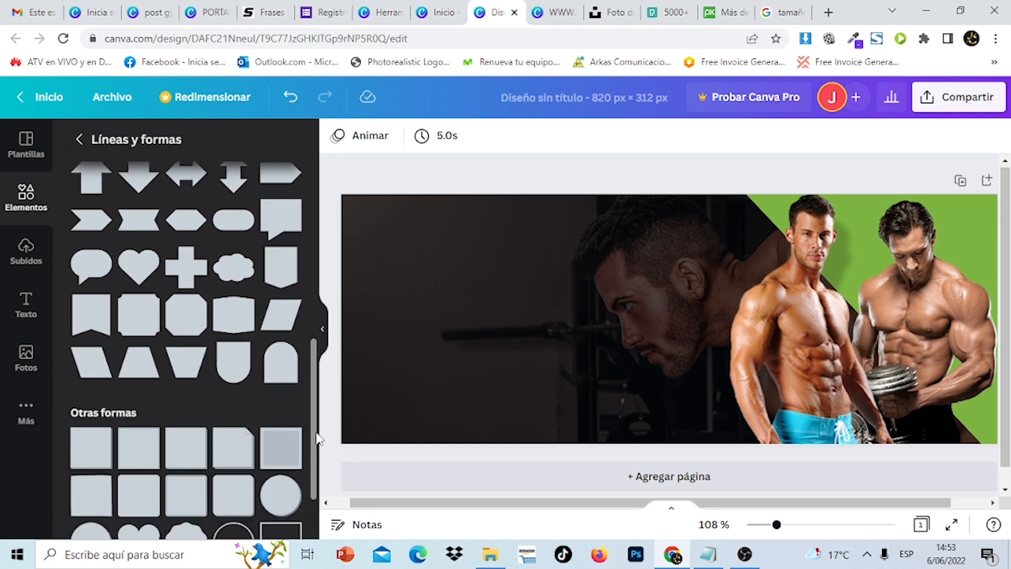
{"action": "left_click", "coordinate": [95, 358]}
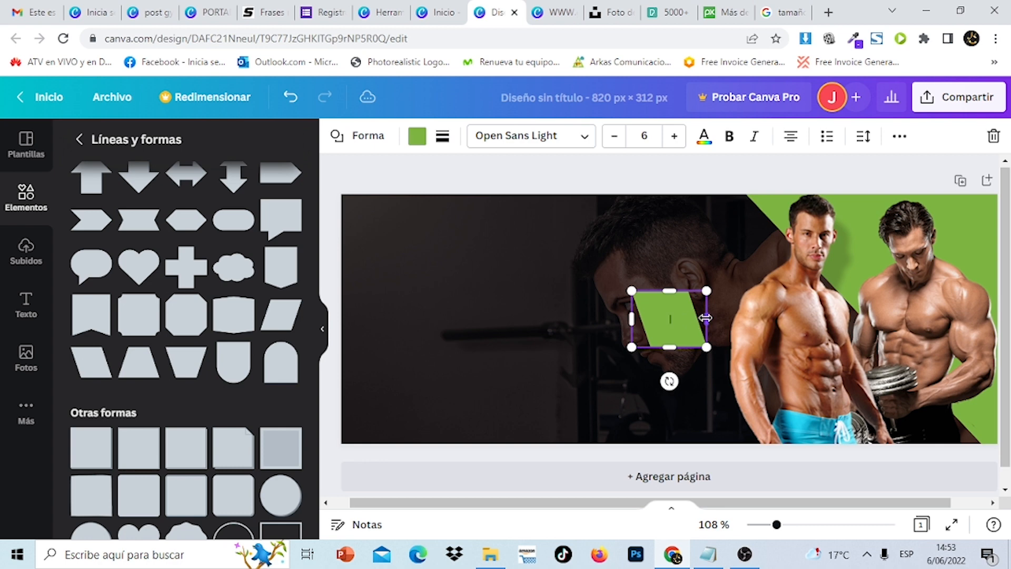
{"action": "left_click_drag", "start_coordinate": [706, 318], "coordinate": [944, 318]}
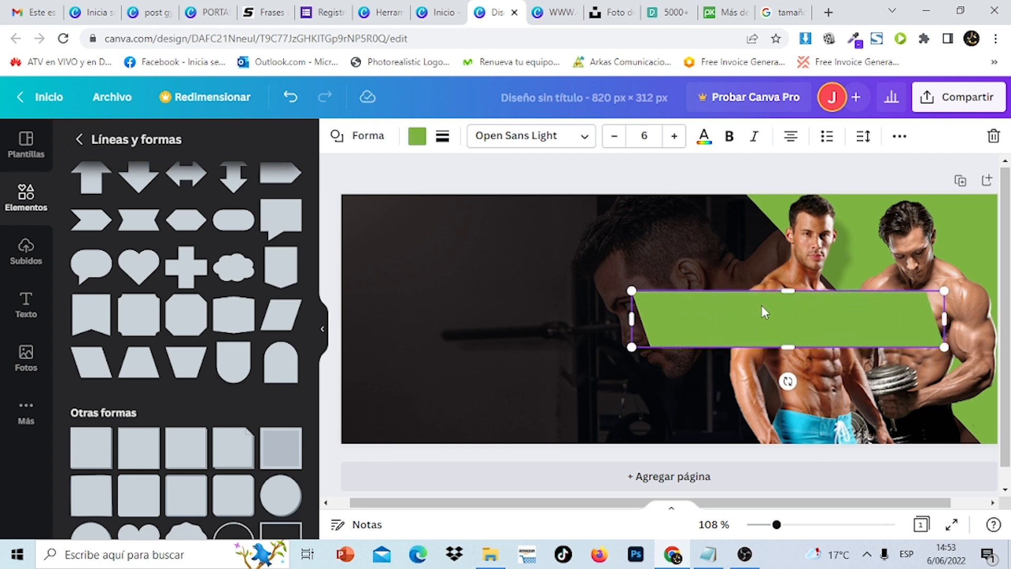
- Rotate the green band and fit it along the lower-left edge at about 446×65
{"action": "left_click_drag", "start_coordinate": [762, 306], "coordinate": [490, 362]}
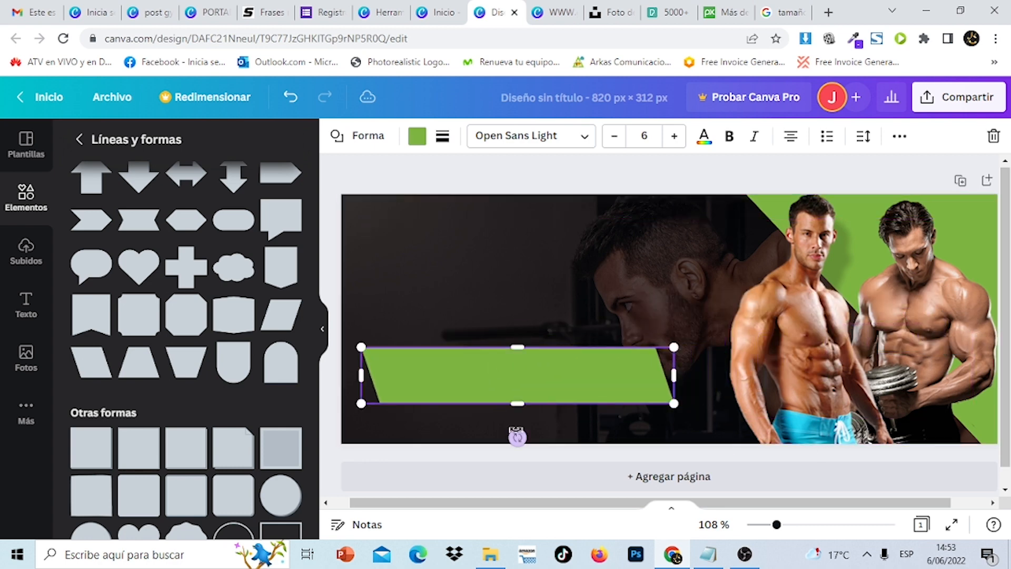
{"action": "left_click_drag", "start_coordinate": [517, 436], "coordinate": [516, 257]}
{"action": "left_click", "coordinate": [578, 376]}
{"action": "left_click", "coordinate": [548, 270]}
{"action": "left_click_drag", "start_coordinate": [548, 388], "coordinate": [476, 402]}
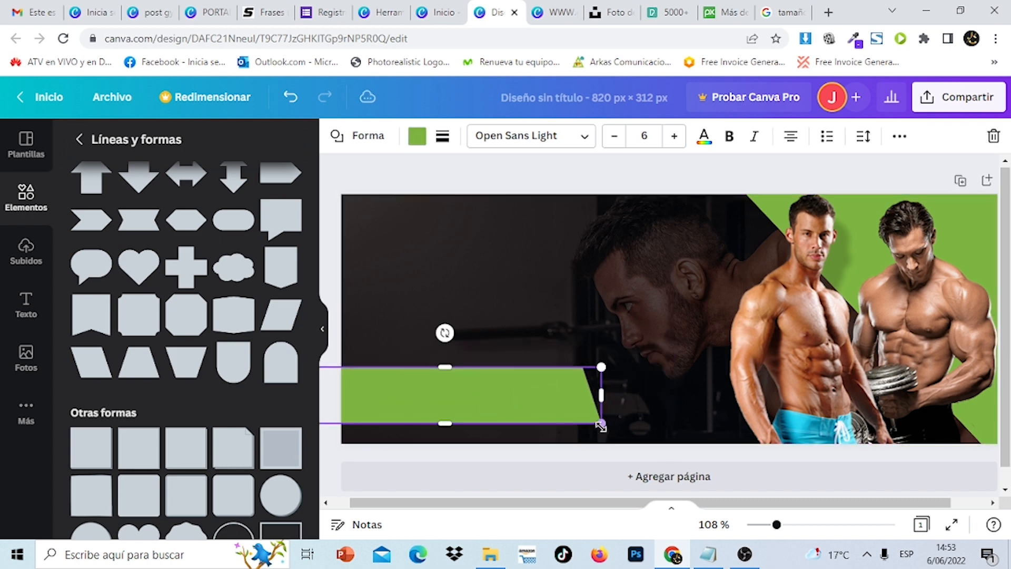
{"action": "left_click_drag", "start_coordinate": [602, 426], "coordinate": [647, 431]}
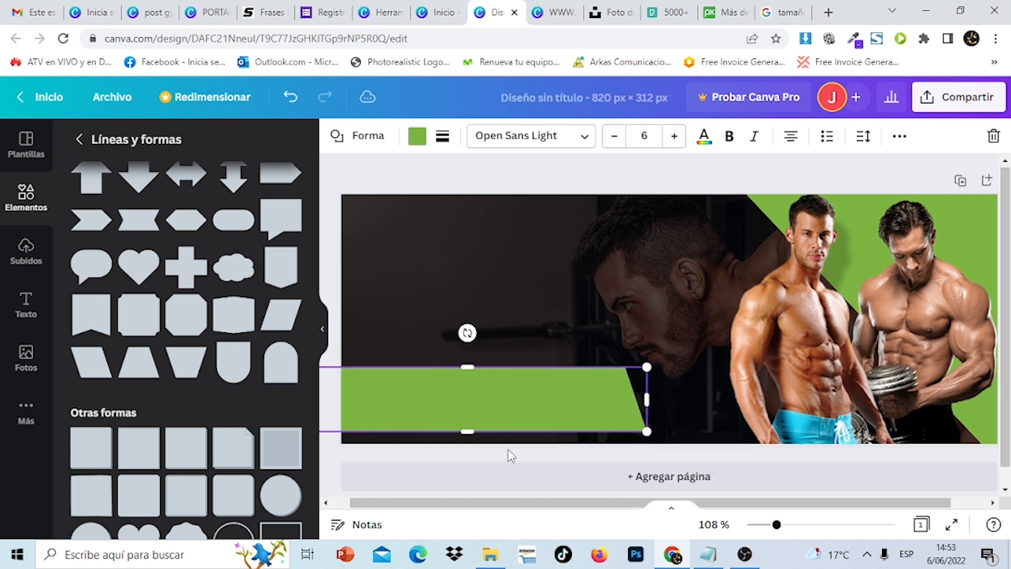
{"action": "left_click_drag", "start_coordinate": [467, 431], "coordinate": [502, 402]}
{"action": "left_click", "coordinate": [789, 298]}
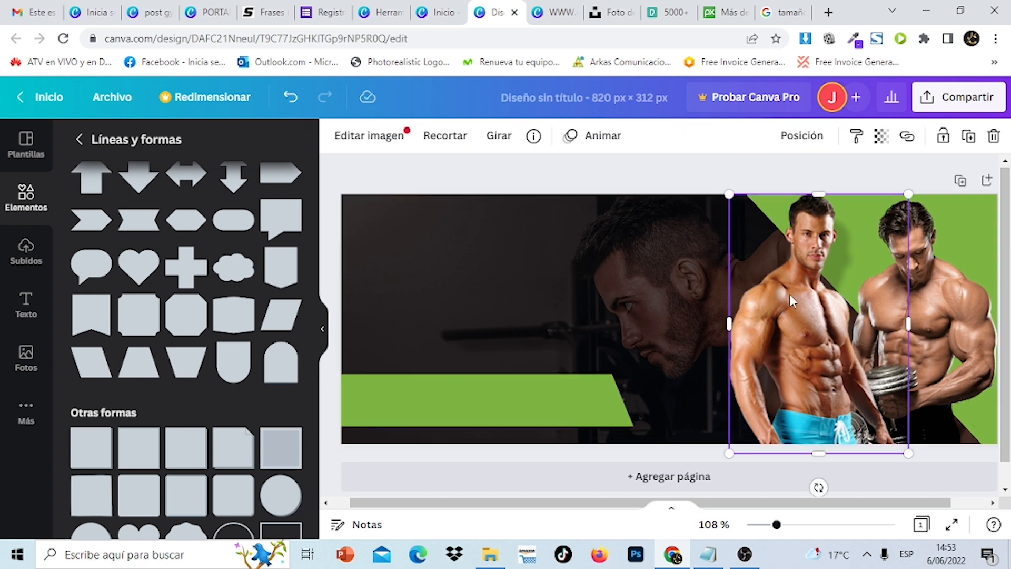
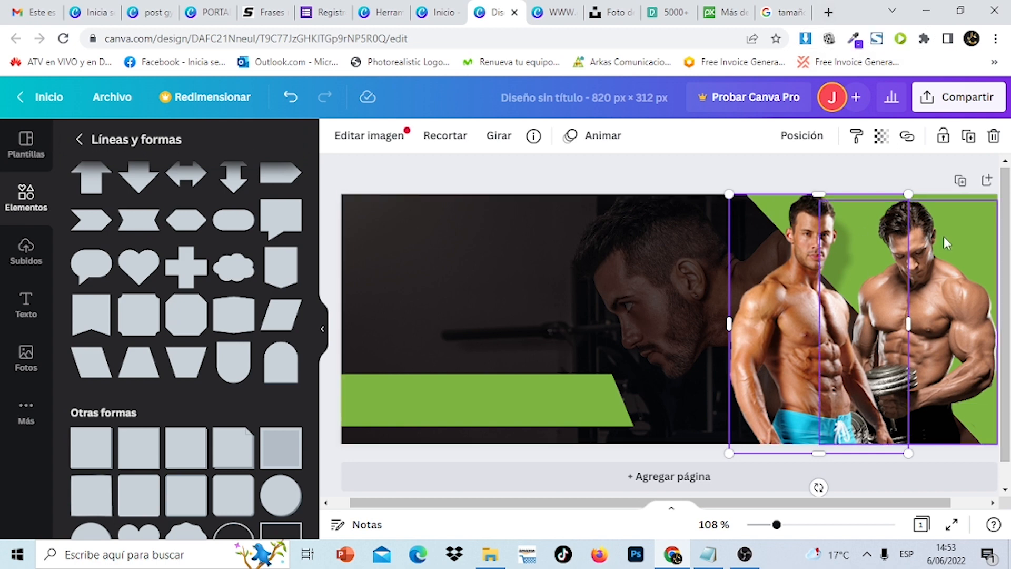
- Search Google Images for 'mujer trainer' in a new tab
{"action": "left_click", "coordinate": [706, 188]}
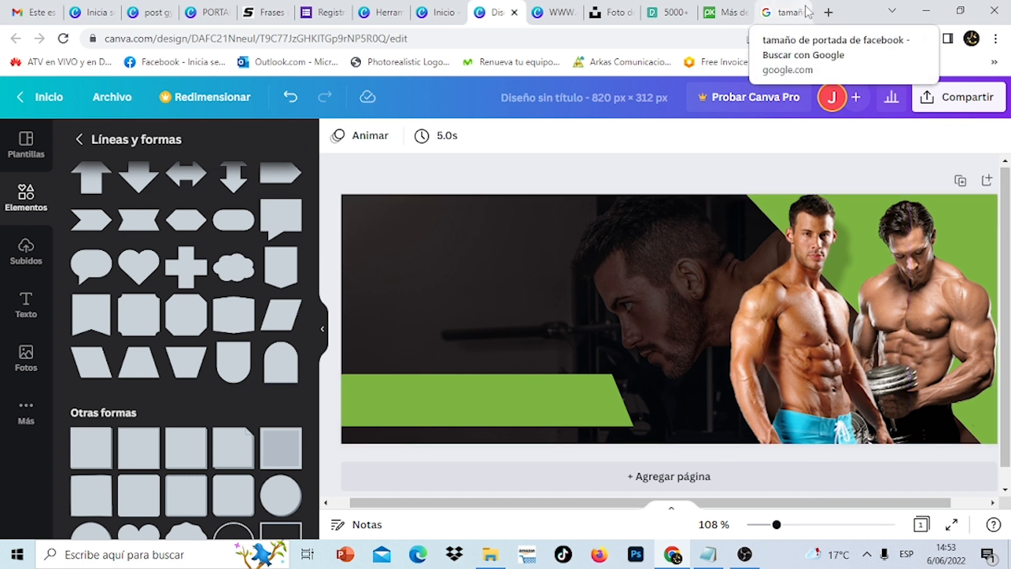
{"action": "left_click", "coordinate": [833, 13]}
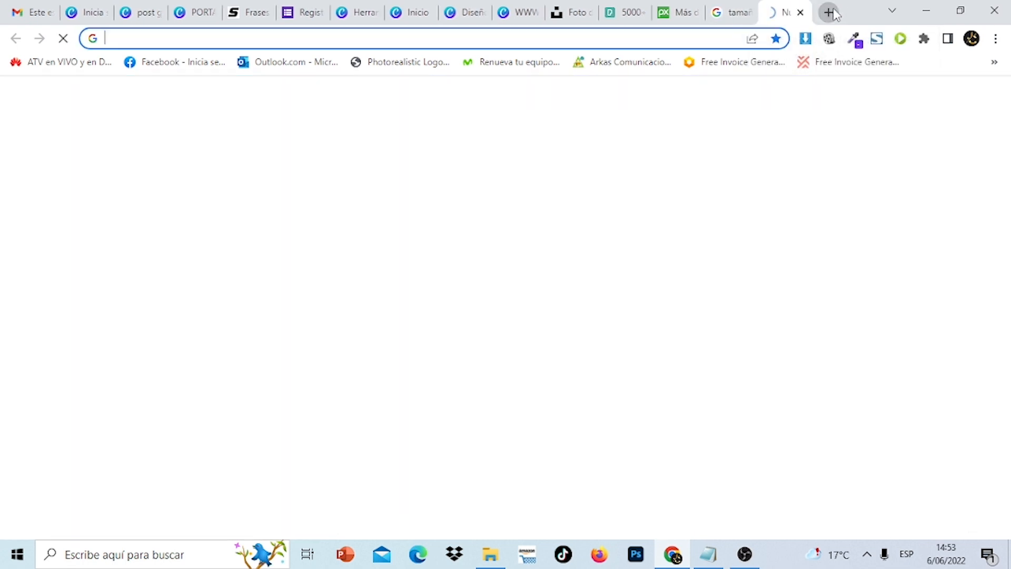
{"action": "type", "text": "mujer "}
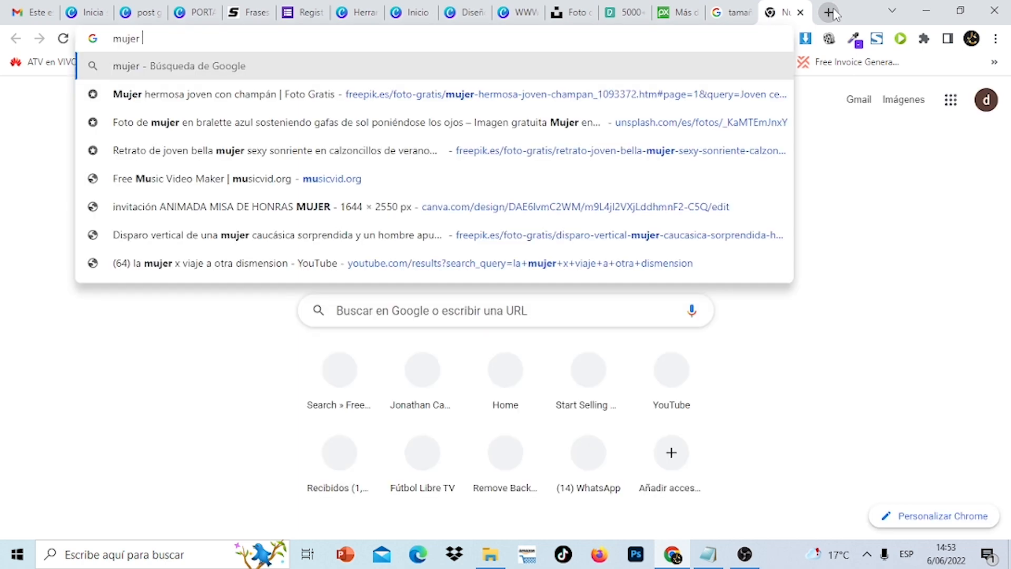
{"action": "type", "text": "trainer"}
{"action": "key", "text": "Return"}
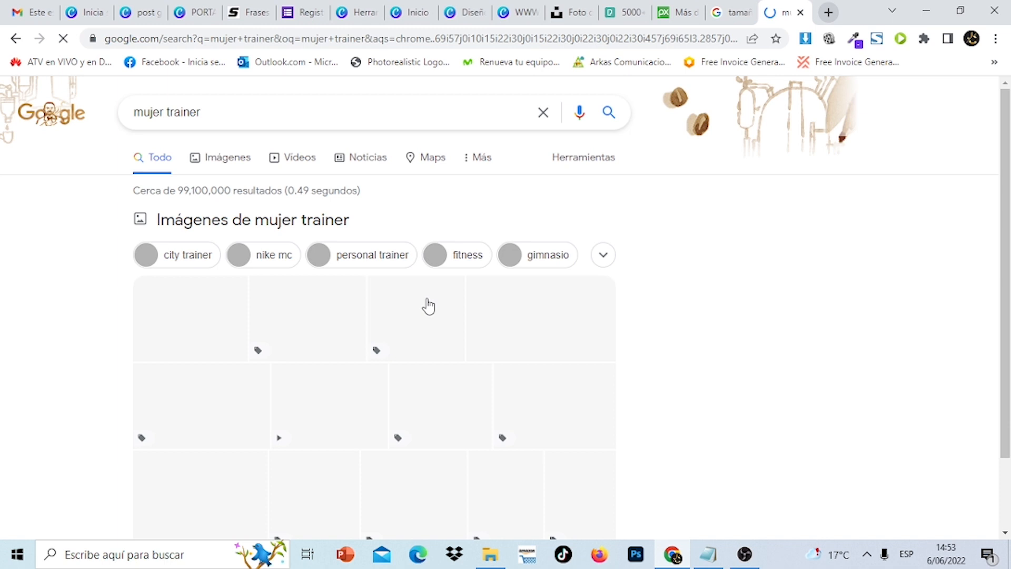
{"action": "left_click", "coordinate": [210, 158]}
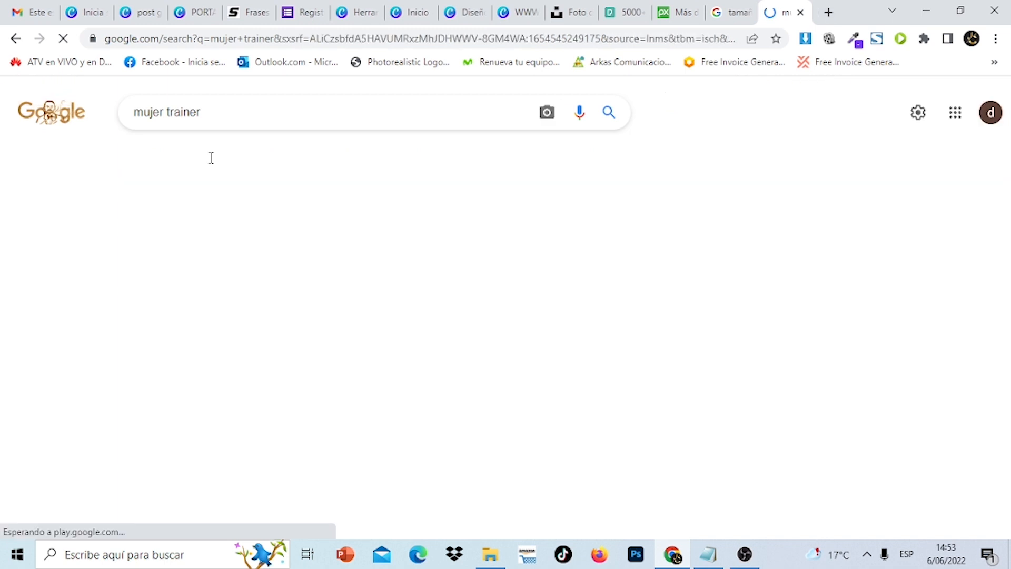
{"action": "scroll", "coordinate": [210, 158], "scroll_direction": "down", "scroll_amount": 6}
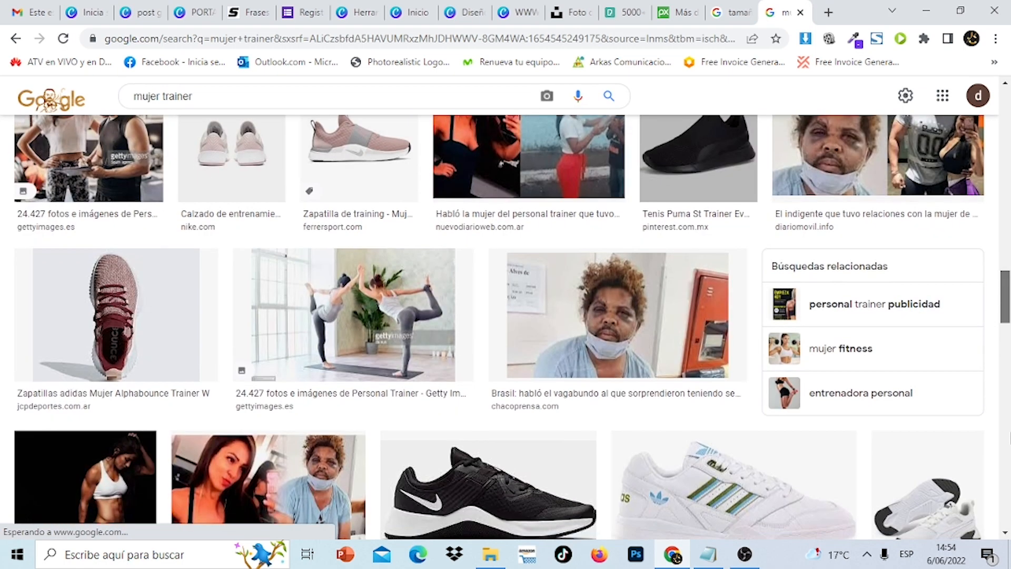
{"action": "scroll", "coordinate": [158, 297], "scroll_direction": "down", "scroll_amount": 6}
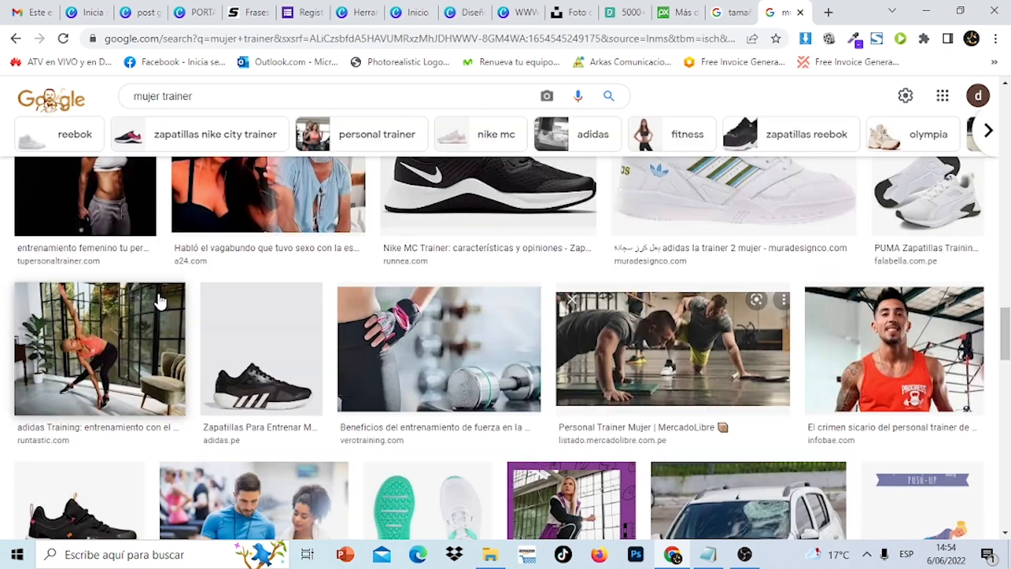
- Save the 1260×840 photo of a woman lifting a dumbbell to the Desktop as a JPG
{"action": "left_click", "coordinate": [101, 207]}
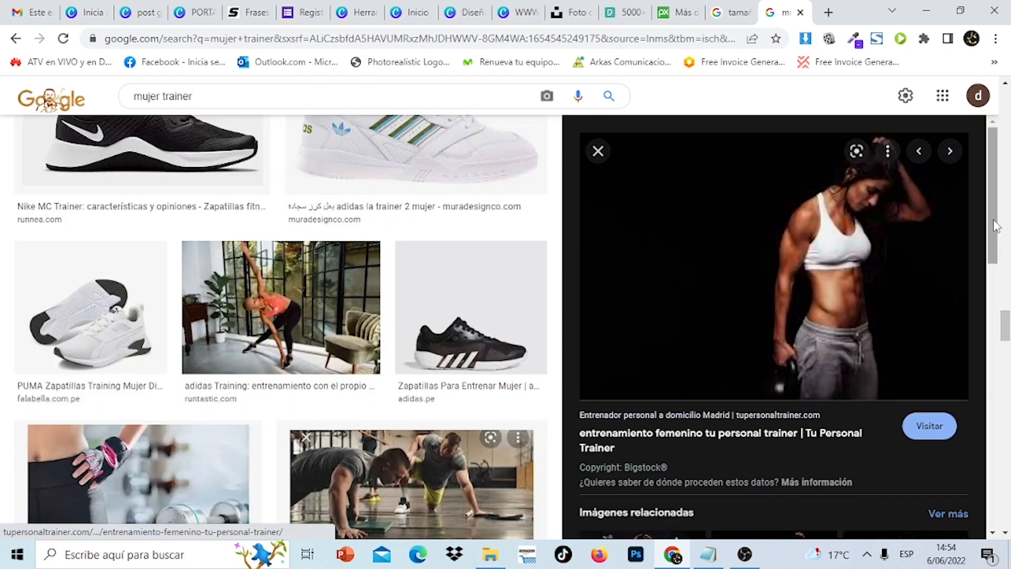
{"action": "left_click_drag", "start_coordinate": [995, 226], "coordinate": [1005, 353]}
{"action": "left_click", "coordinate": [675, 338]}
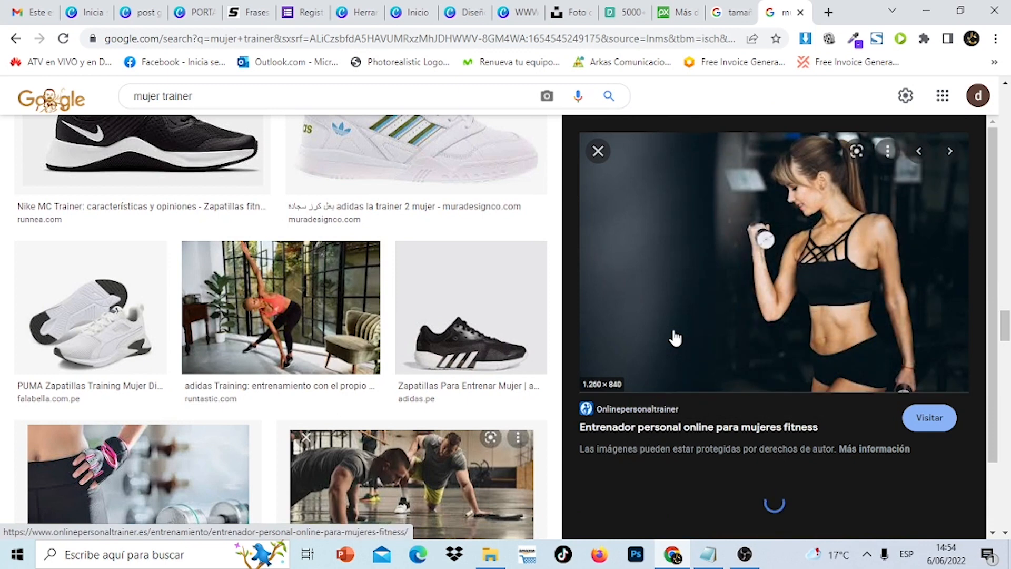
{"action": "right_click", "coordinate": [855, 264]}
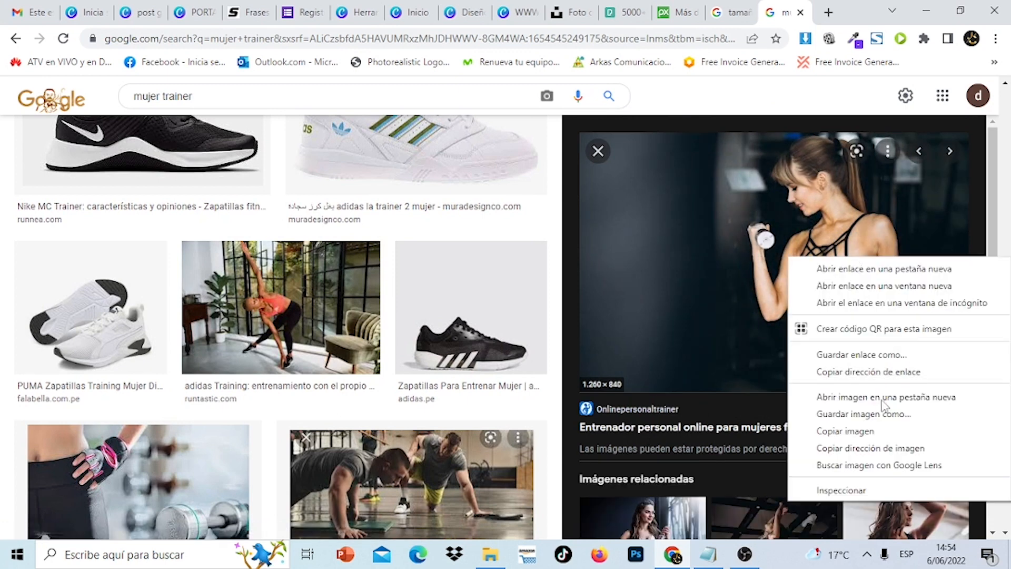
{"action": "left_click", "coordinate": [877, 418]}
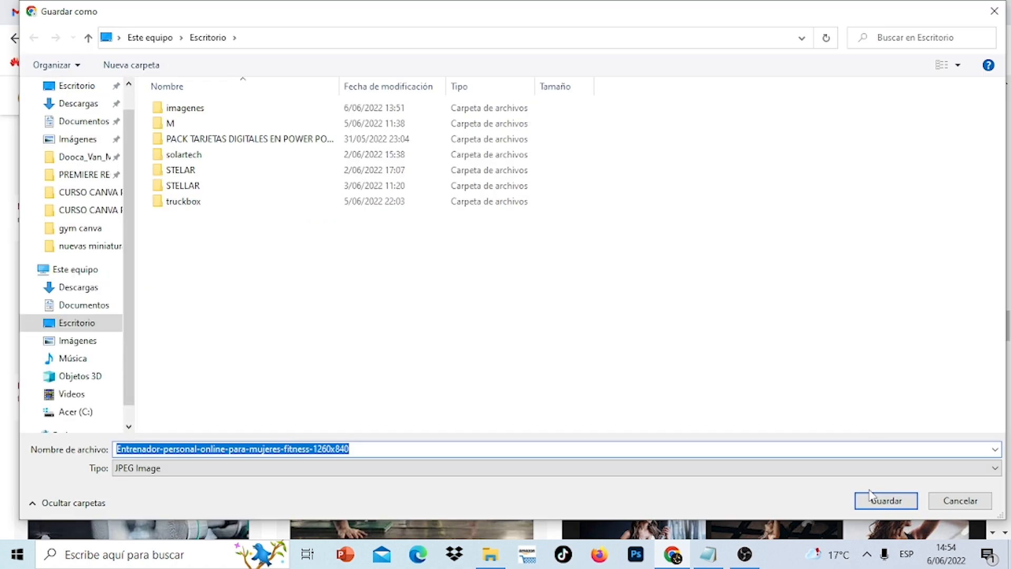
{"action": "left_click", "coordinate": [886, 500]}
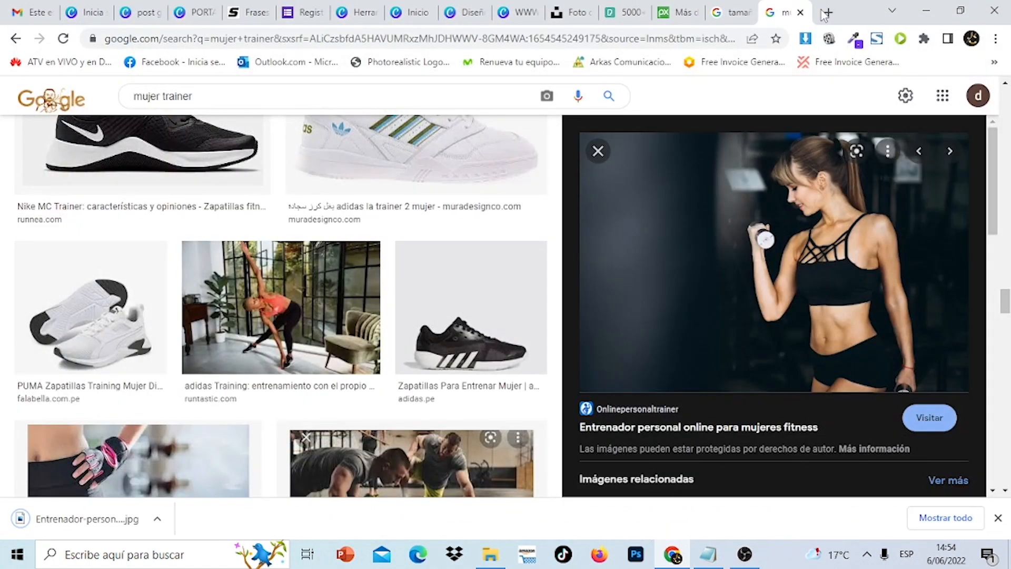
{"action": "left_click", "coordinate": [826, 13]}
- Upload the saved woman trainer photo from the Desktop to remove.bg
{"action": "type", "text": "remove.gb"}
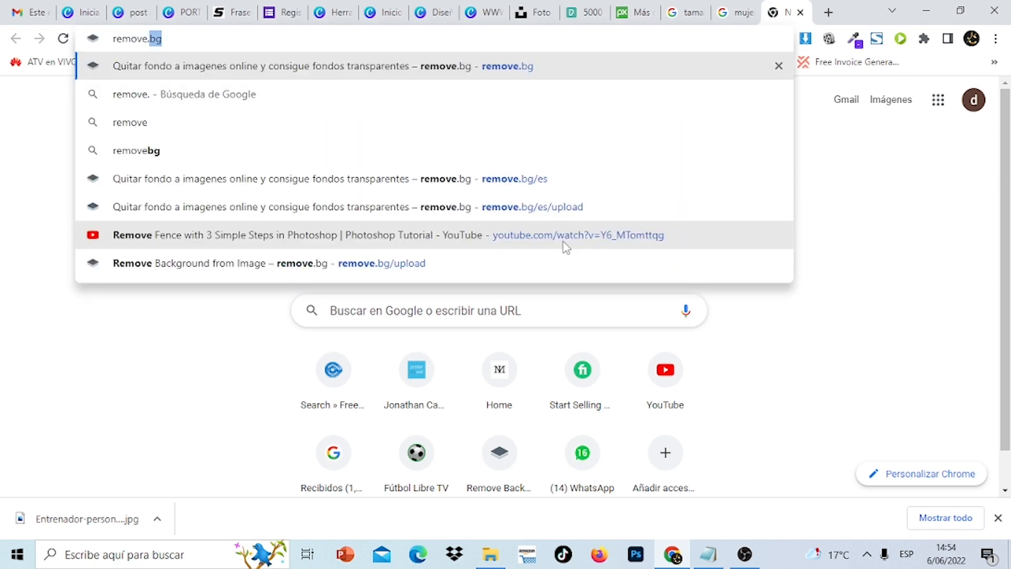
{"action": "key", "text": "Down"}
{"action": "key", "text": "Down"}
{"action": "key", "text": "Down"}
{"action": "key", "text": "Down"}
{"action": "key", "text": "Return"}
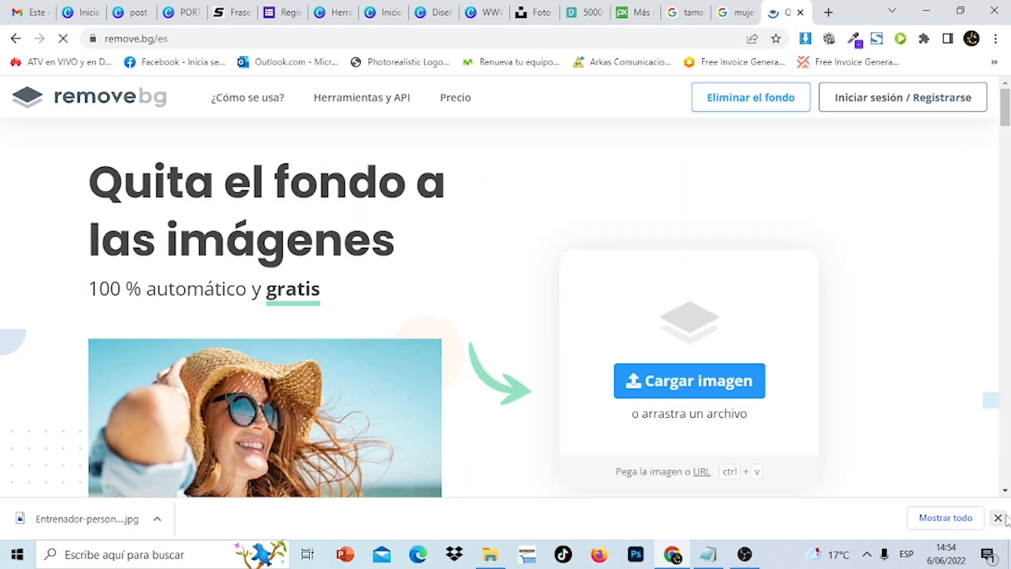
{"action": "left_click", "coordinate": [682, 385]}
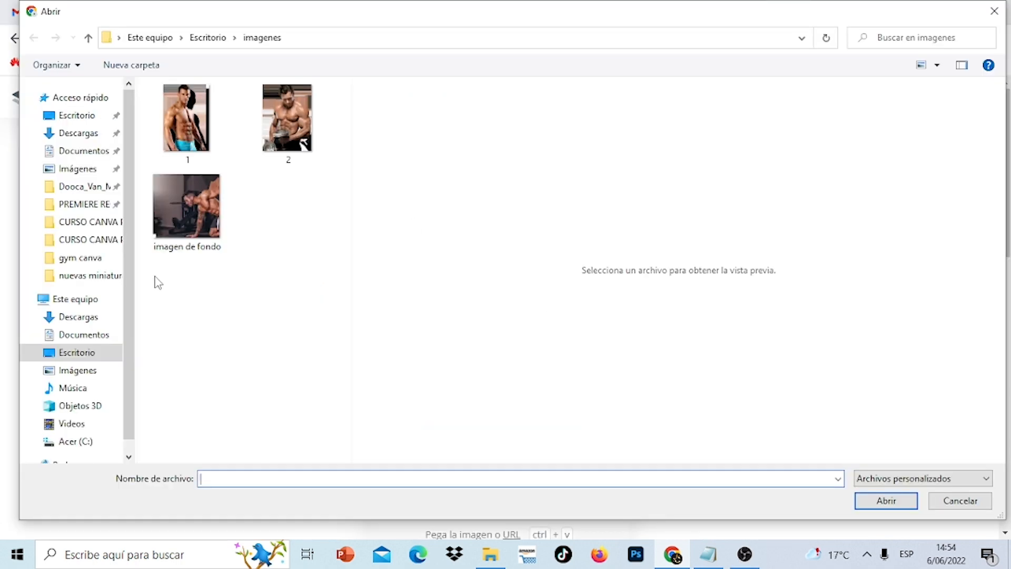
{"action": "left_click", "coordinate": [77, 353]}
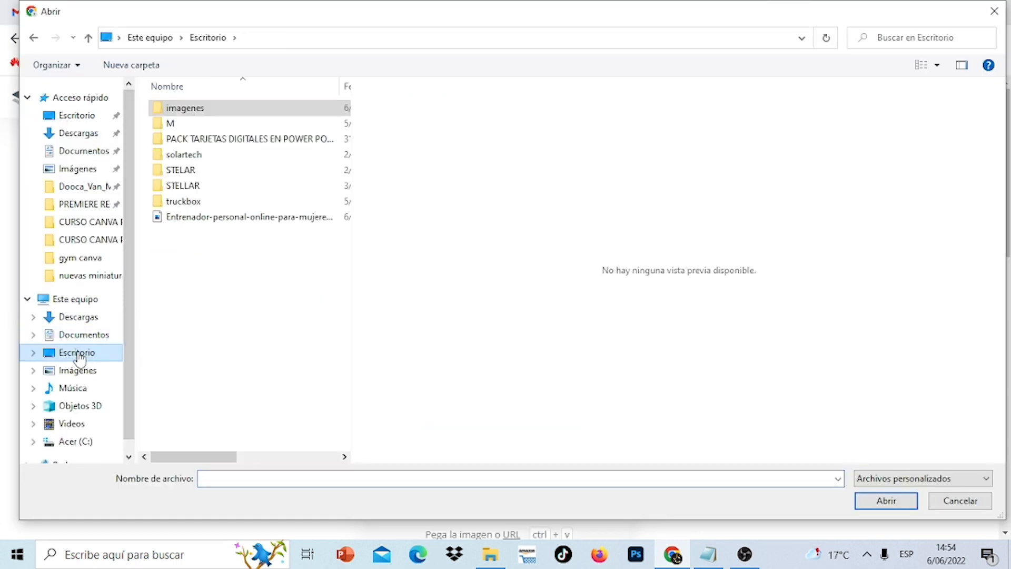
{"action": "left_click", "coordinate": [211, 217]}
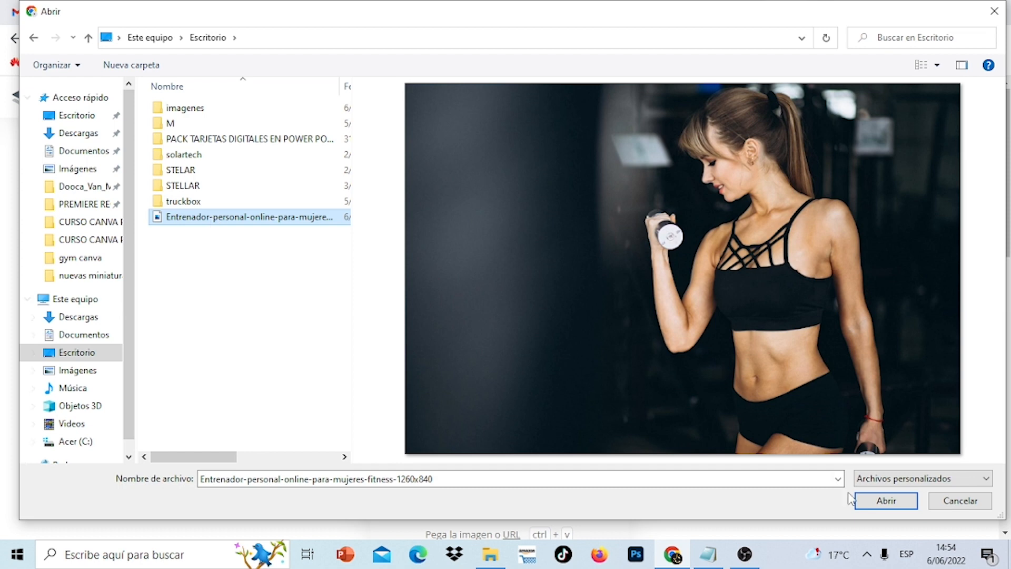
{"action": "left_click", "coordinate": [875, 501]}
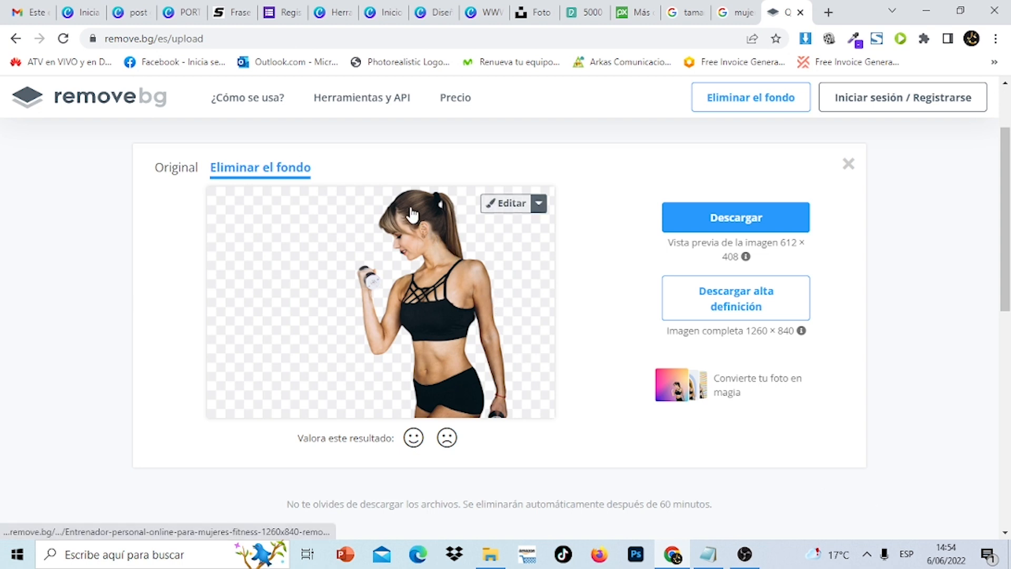
- Download the transparent-background cutout as a PNG and go back to Canva
{"action": "left_click", "coordinate": [508, 214]}
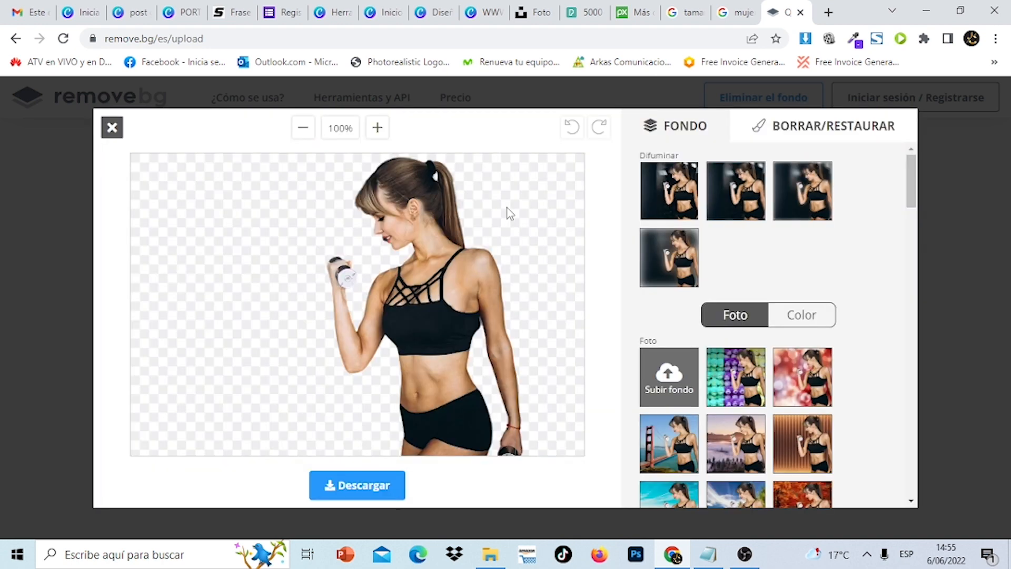
{"action": "left_click", "coordinate": [787, 135]}
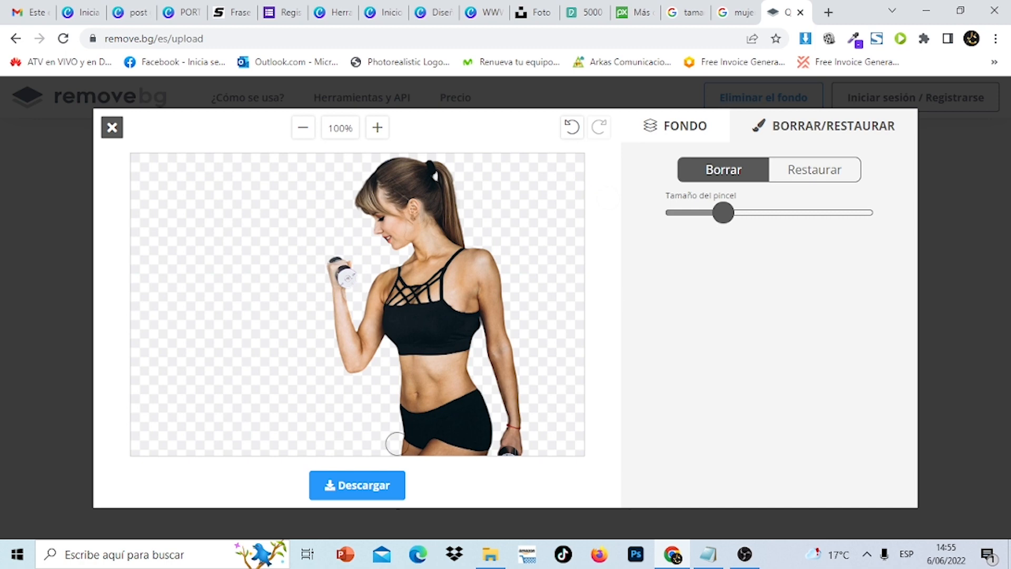
{"action": "left_click", "coordinate": [361, 494]}
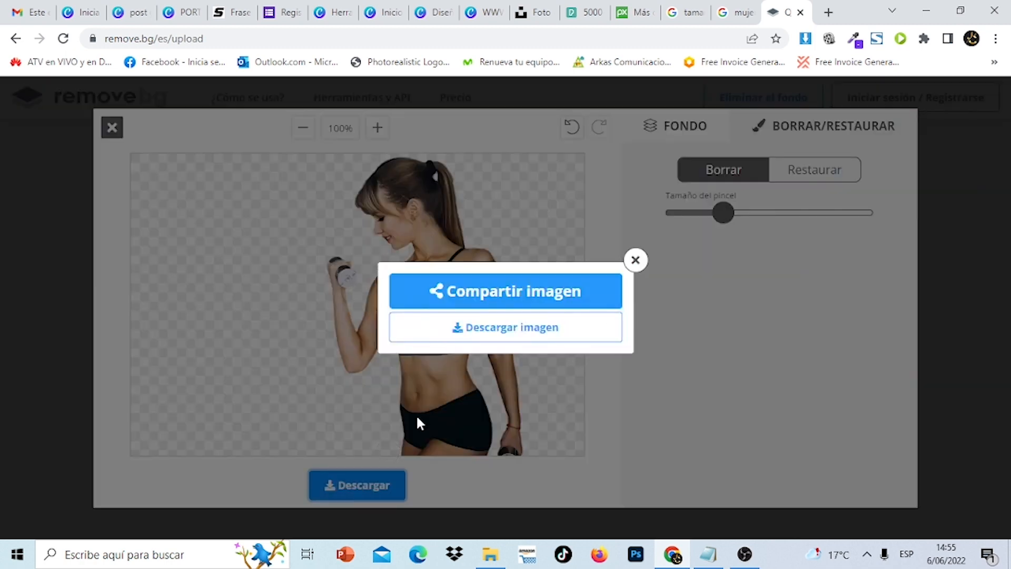
{"action": "left_click", "coordinate": [518, 339]}
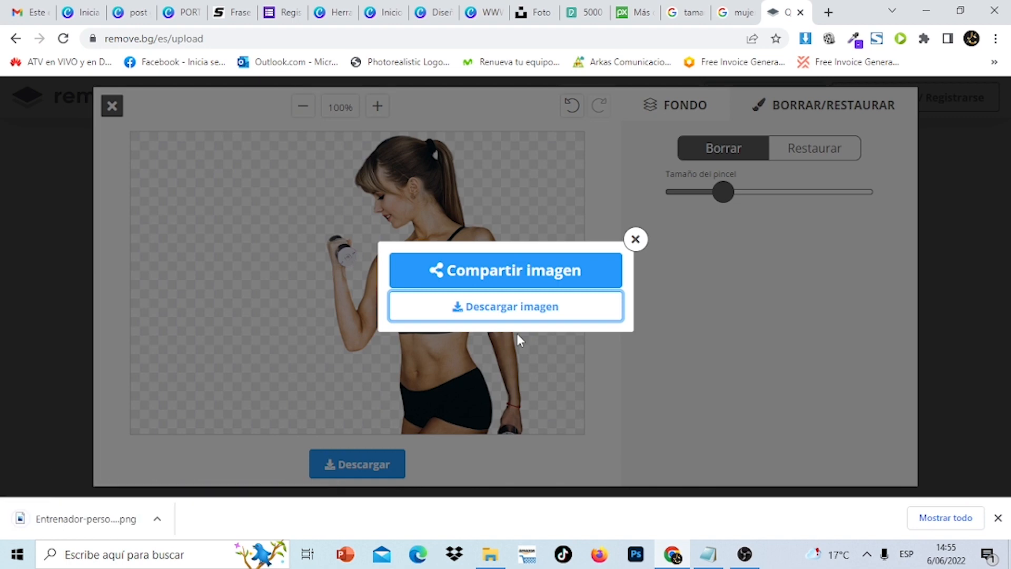
{"action": "left_click", "coordinate": [478, 13]}
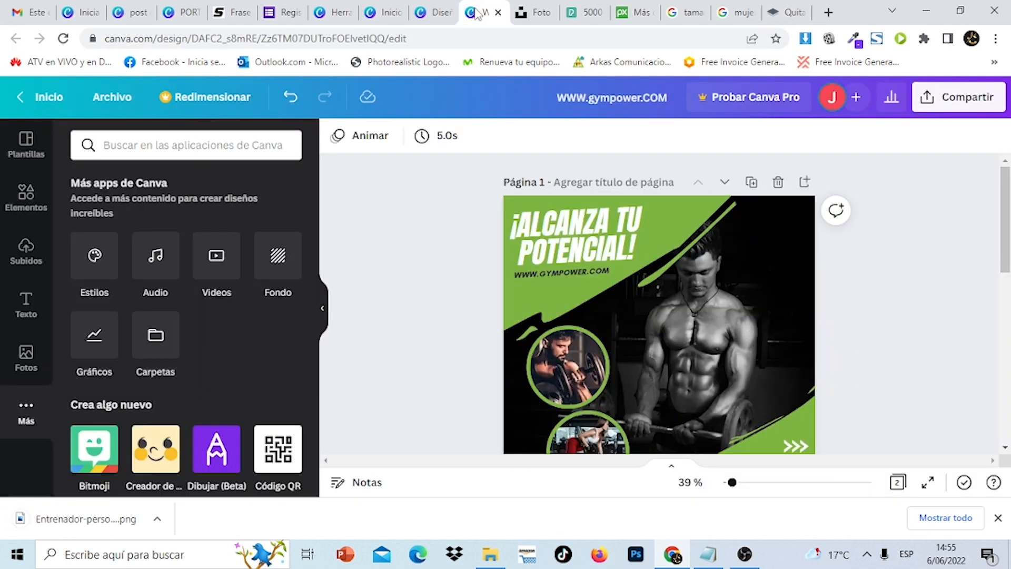
- Switch through the open Canva tabs back to the untitled 820×312 cover design
{"action": "left_click", "coordinate": [339, 20]}
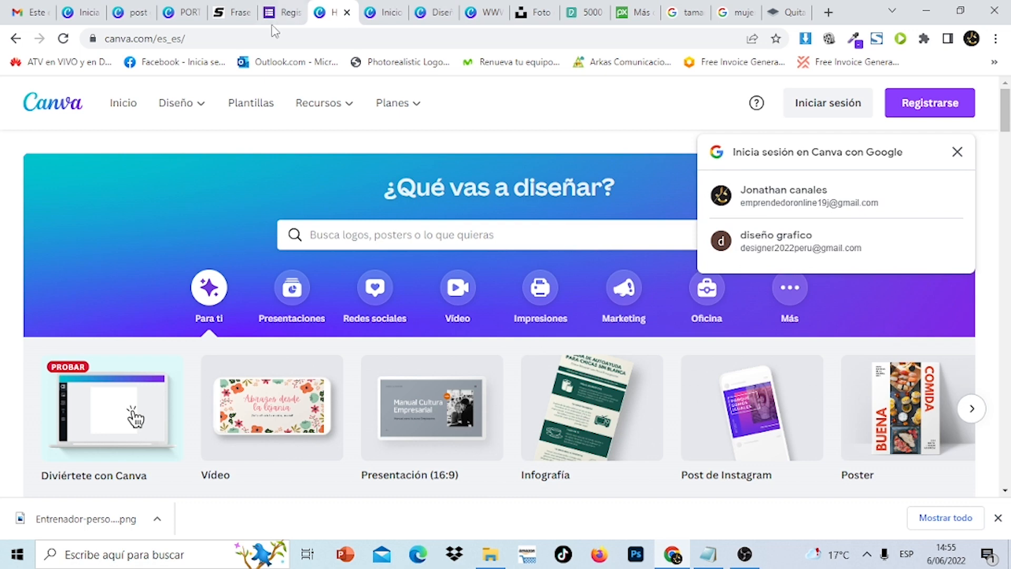
{"action": "left_click", "coordinate": [184, 15]}
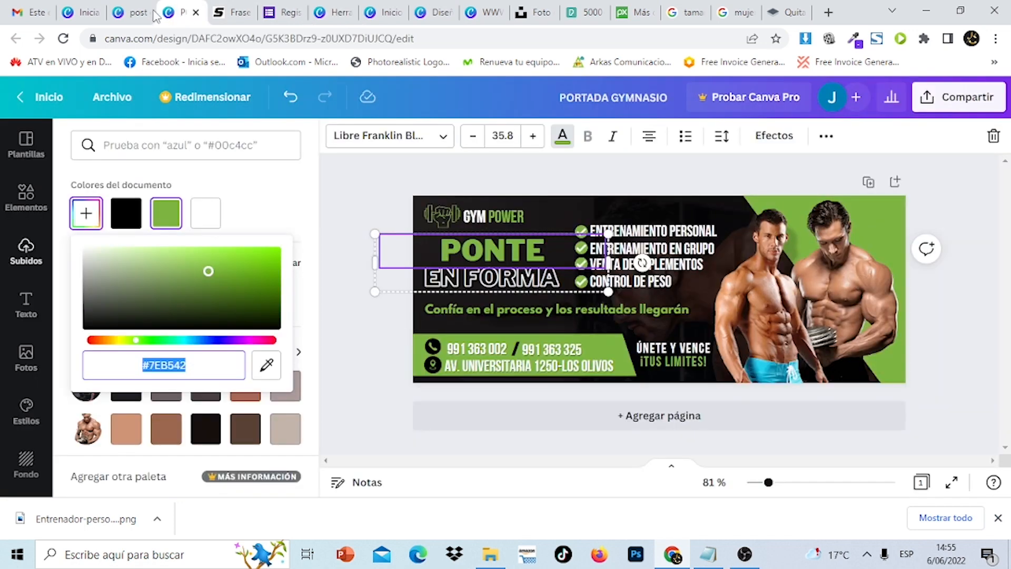
{"action": "left_click", "coordinate": [83, 14]}
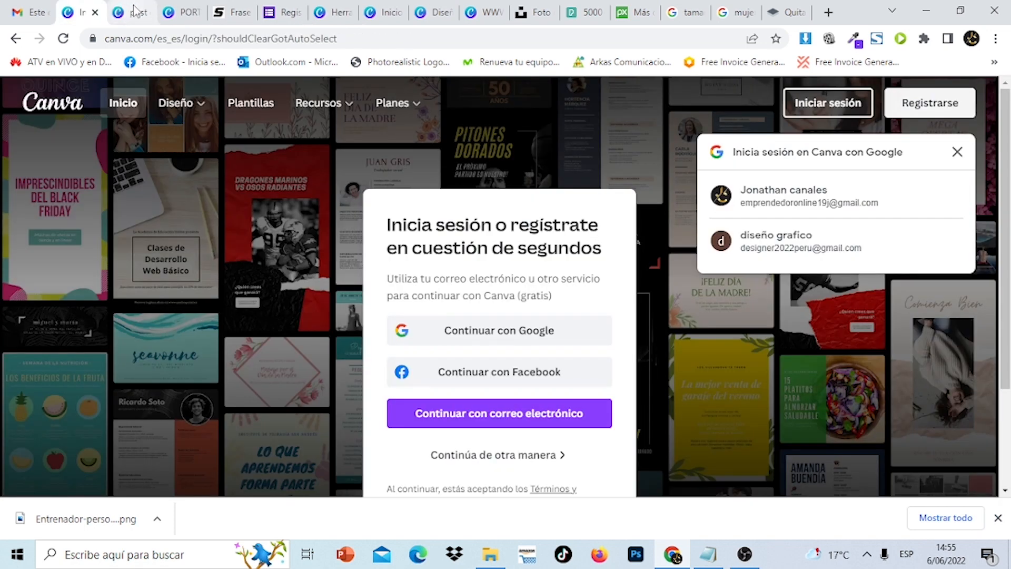
{"action": "left_click", "coordinate": [119, 12]}
{"action": "left_click", "coordinate": [492, 16]}
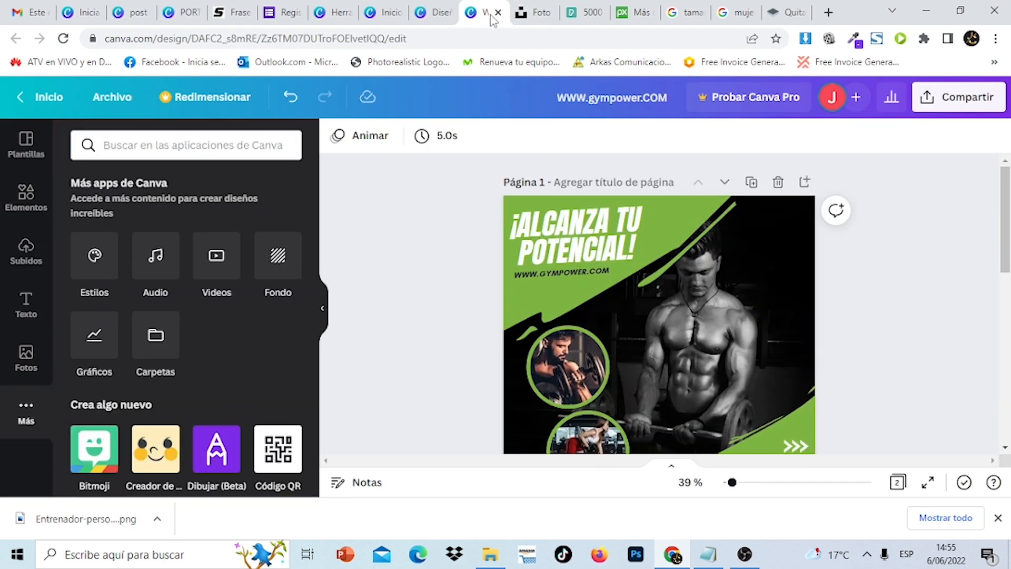
{"action": "left_click", "coordinate": [429, 17]}
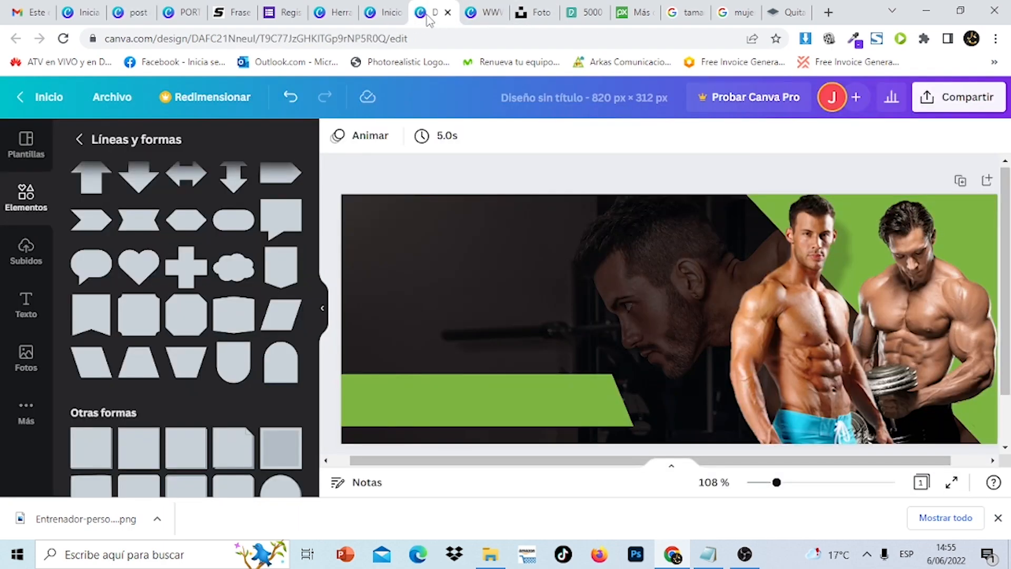
- Upload the removebg trainer PNG from Downloads into Canva's uploads
{"action": "left_click", "coordinate": [23, 254]}
{"action": "left_click", "coordinate": [205, 184]}
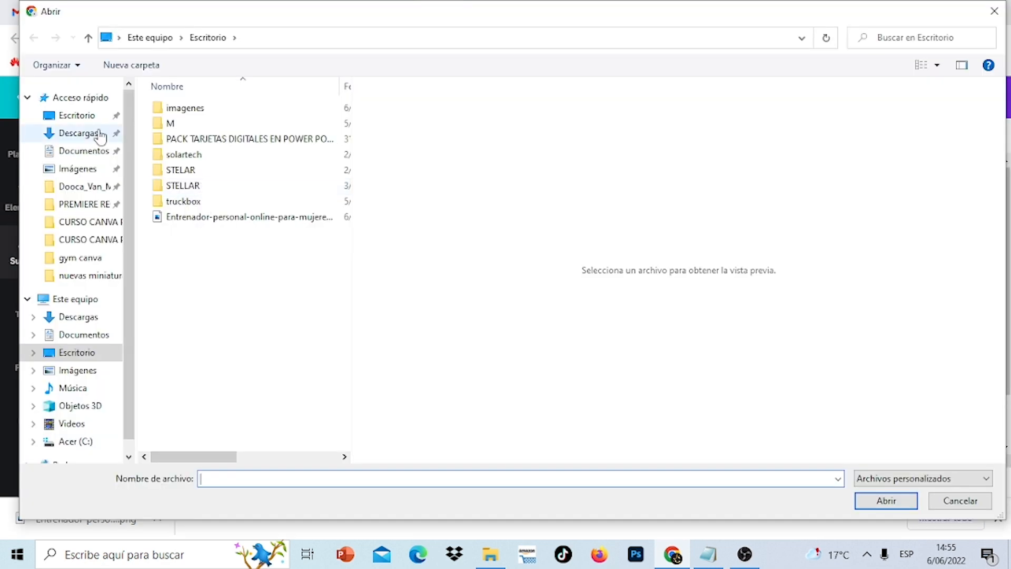
{"action": "left_click", "coordinate": [79, 133]}
{"action": "left_click", "coordinate": [234, 130]}
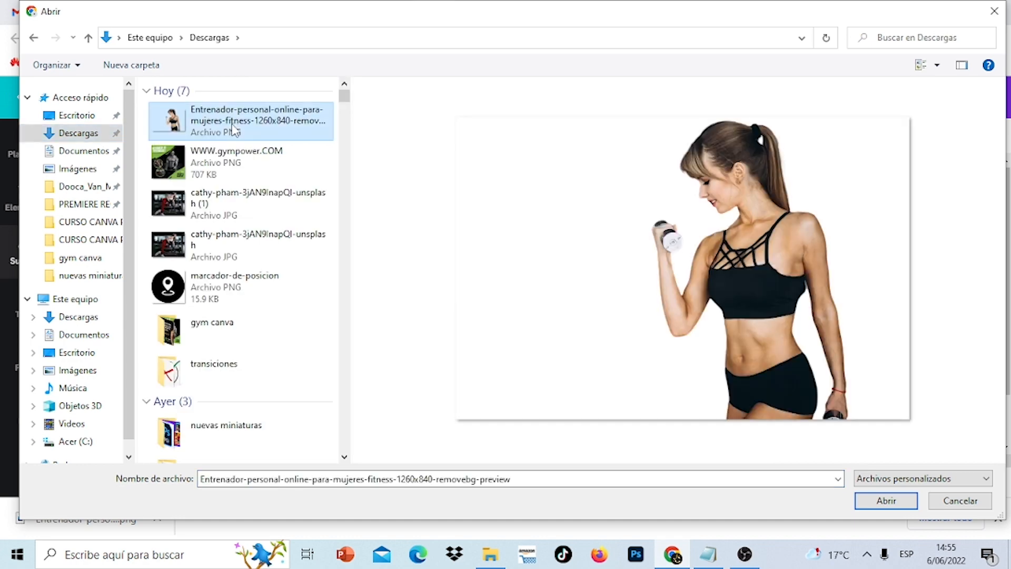
{"action": "left_click", "coordinate": [882, 501]}
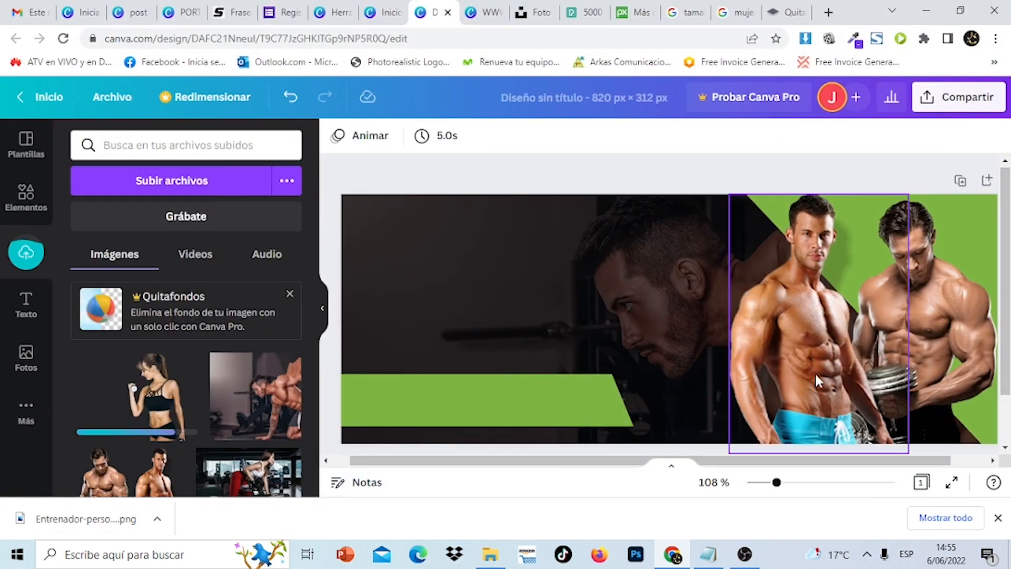
- Replace the blue-shorts bodybuilder with the dumbbell woman cutout, enlarged to the cover's full height
{"action": "left_click", "coordinate": [809, 333]}
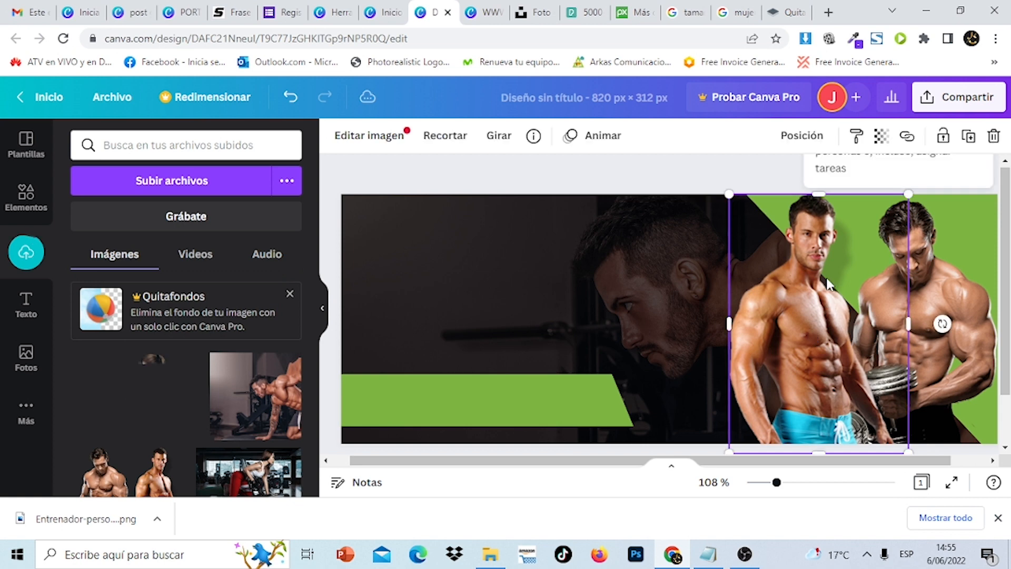
{"action": "left_click", "coordinate": [994, 135]}
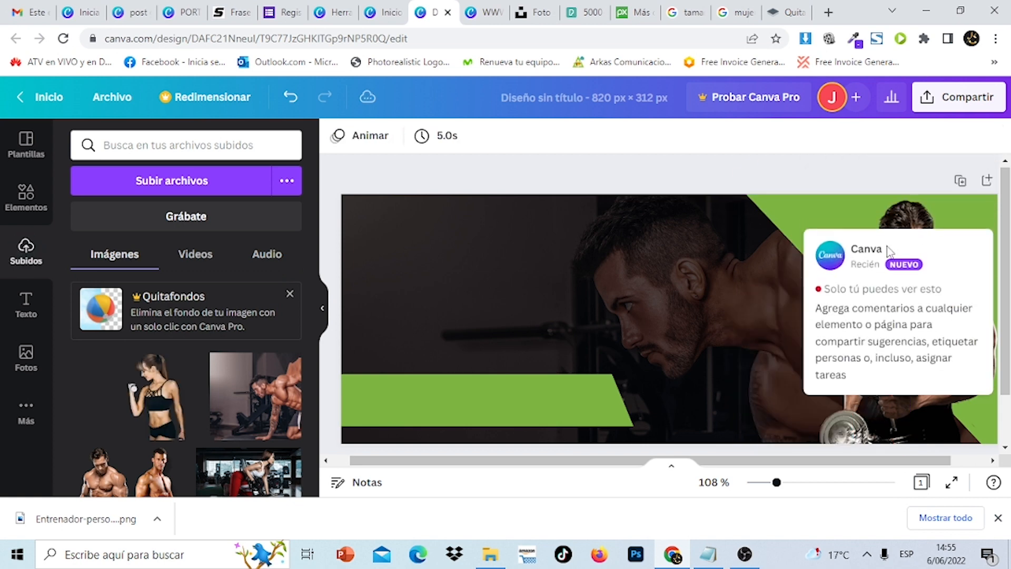
{"action": "left_click", "coordinate": [161, 421]}
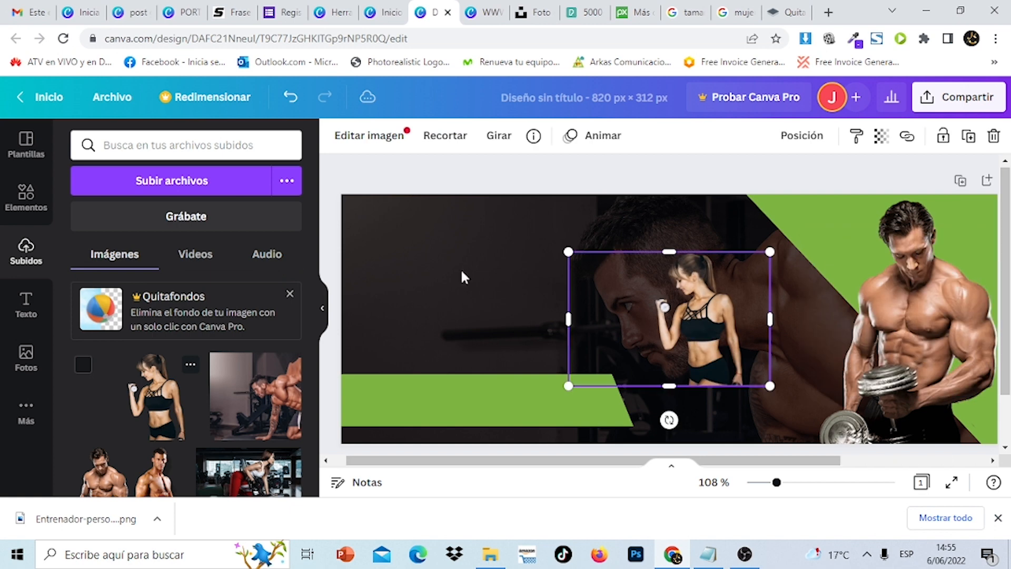
{"action": "left_click_drag", "start_coordinate": [770, 248], "coordinate": [933, 143]}
{"action": "left_click_drag", "start_coordinate": [818, 278], "coordinate": [823, 320]}
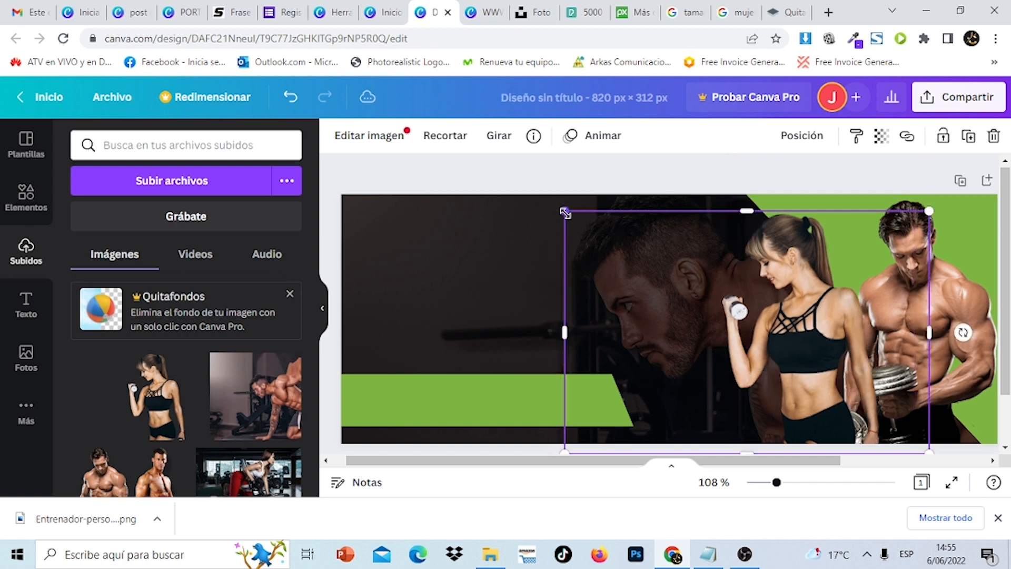
{"action": "left_click_drag", "start_coordinate": [565, 212], "coordinate": [553, 204]}
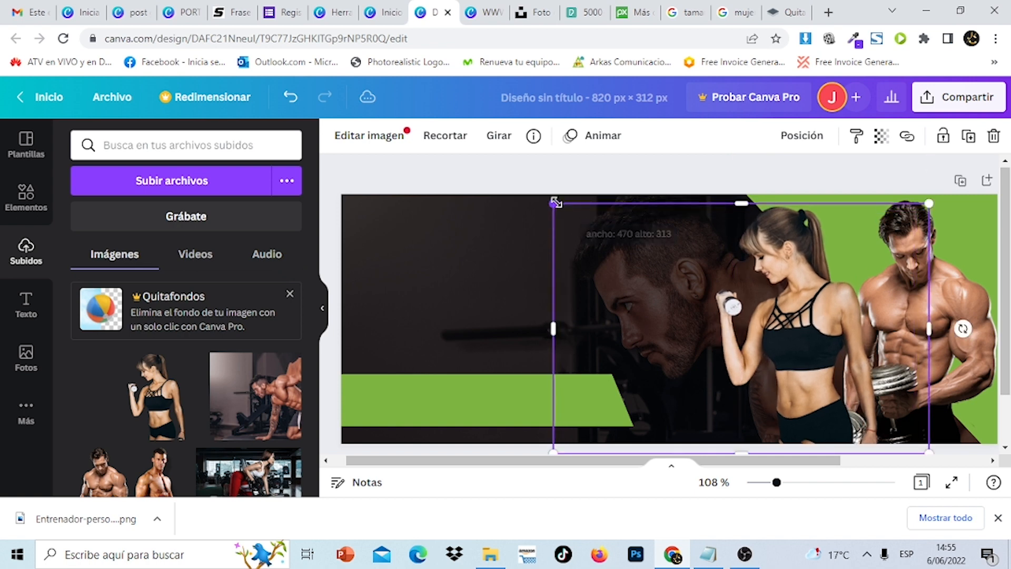
{"action": "left_click", "coordinate": [662, 166]}
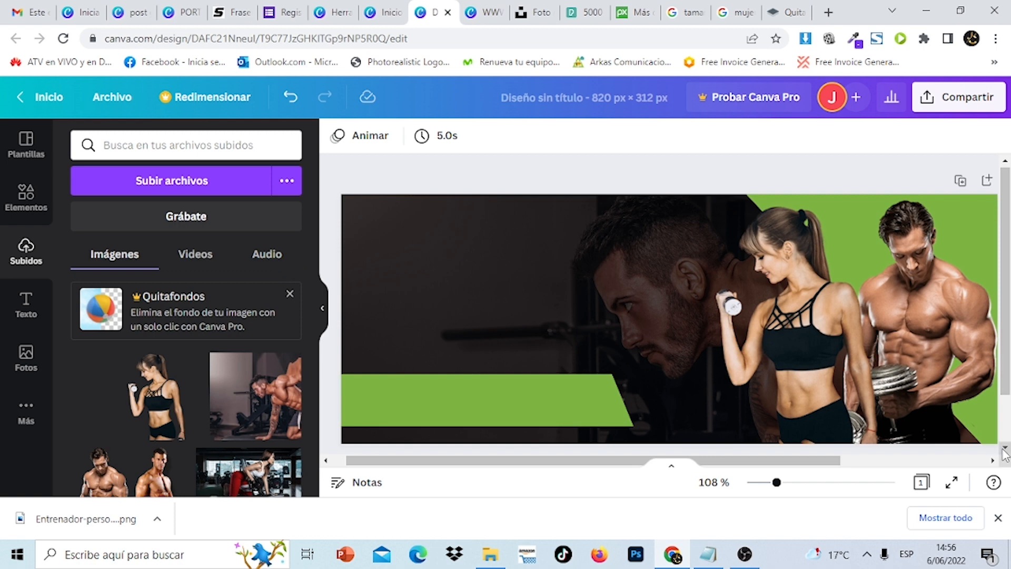
- Close the downloads bar, check the Unsplash, Pexels, Pixabay and remove.bg tabs, then return to the cover
{"action": "left_click", "coordinate": [998, 517]}
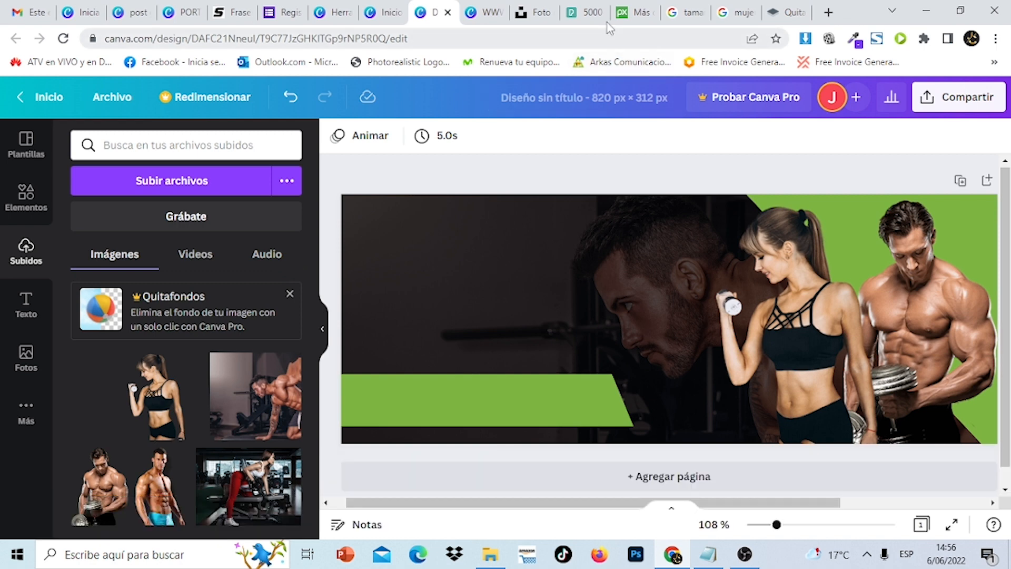
{"action": "left_click", "coordinate": [534, 12]}
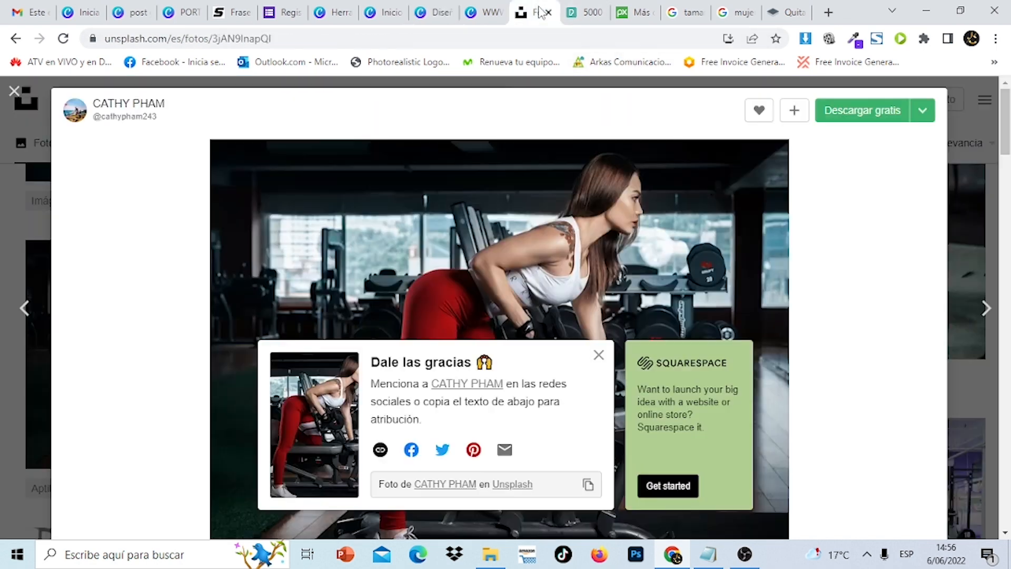
{"action": "left_click", "coordinate": [589, 12]}
{"action": "left_click", "coordinate": [635, 12]}
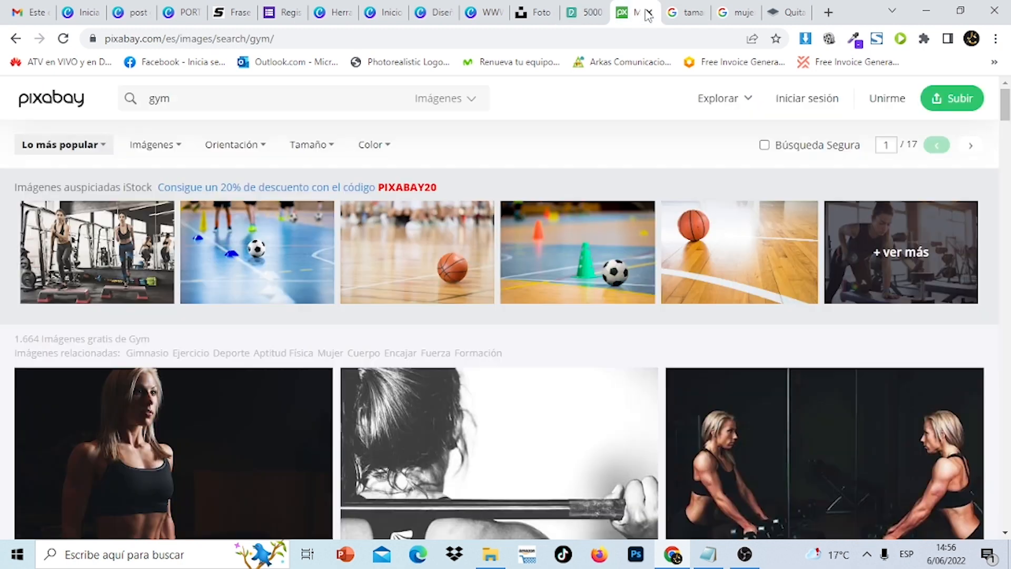
{"action": "left_click", "coordinate": [793, 14]}
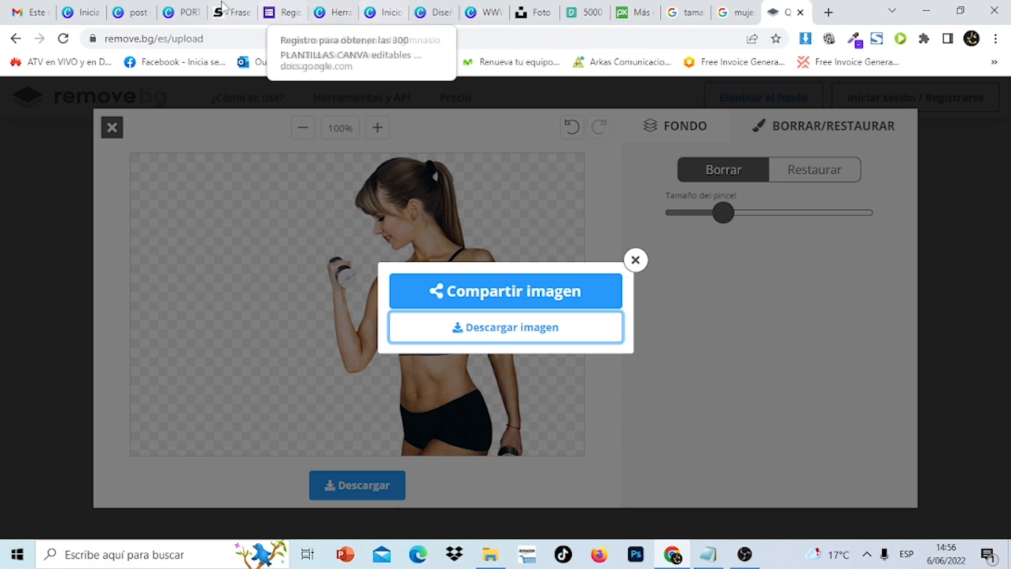
{"action": "left_click", "coordinate": [344, 10]}
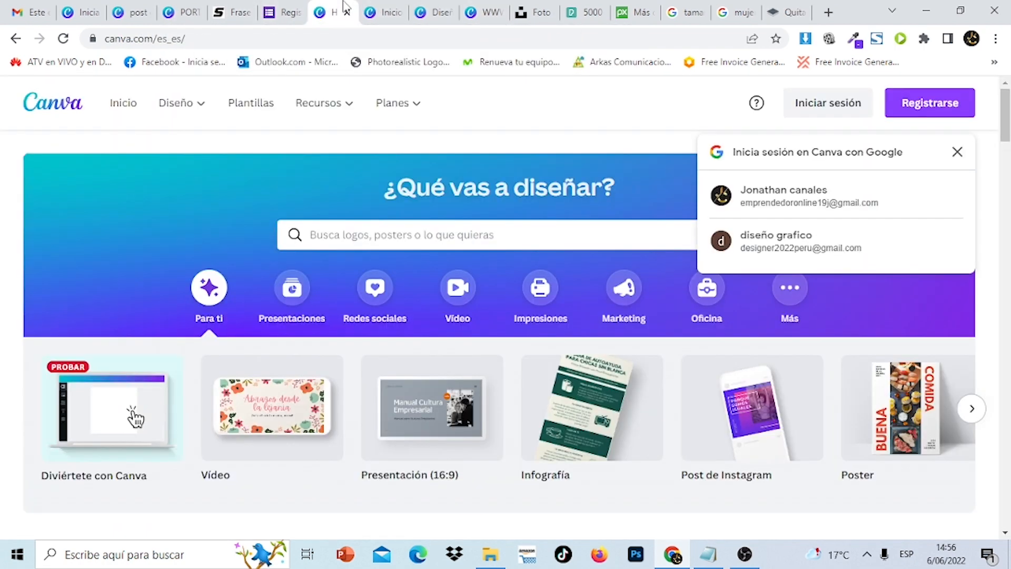
{"action": "left_click", "coordinate": [376, 11]}
{"action": "left_click", "coordinate": [434, 12]}
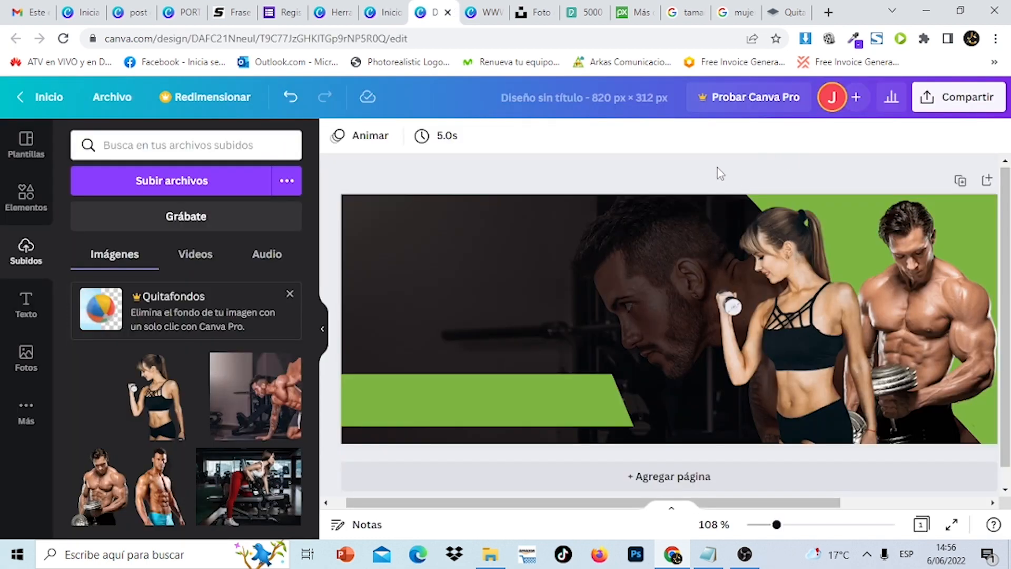
- Shrink the fitness cutouts group slightly from its top-left corner
{"action": "left_click", "coordinate": [785, 251]}
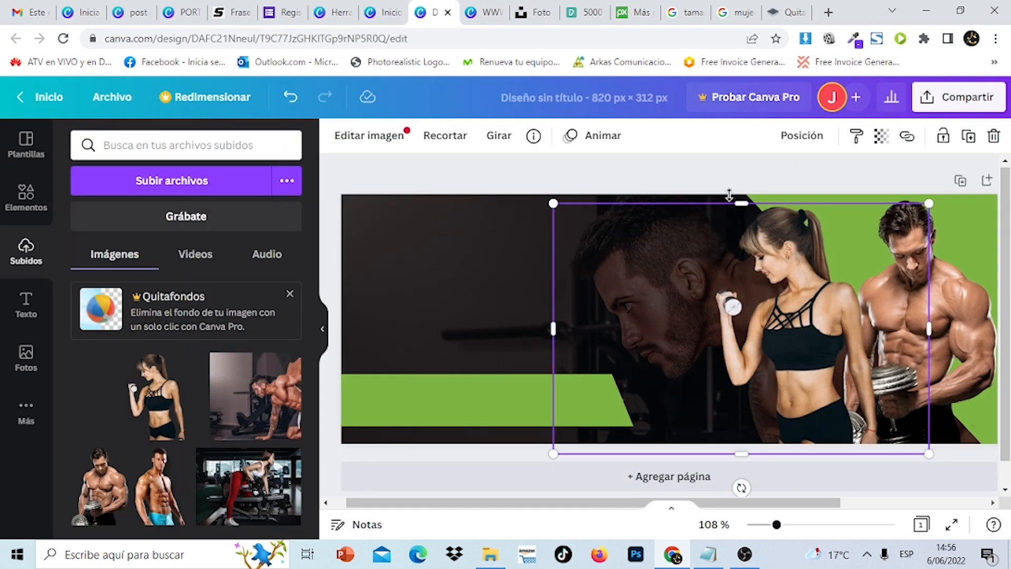
{"action": "left_click", "coordinate": [703, 179]}
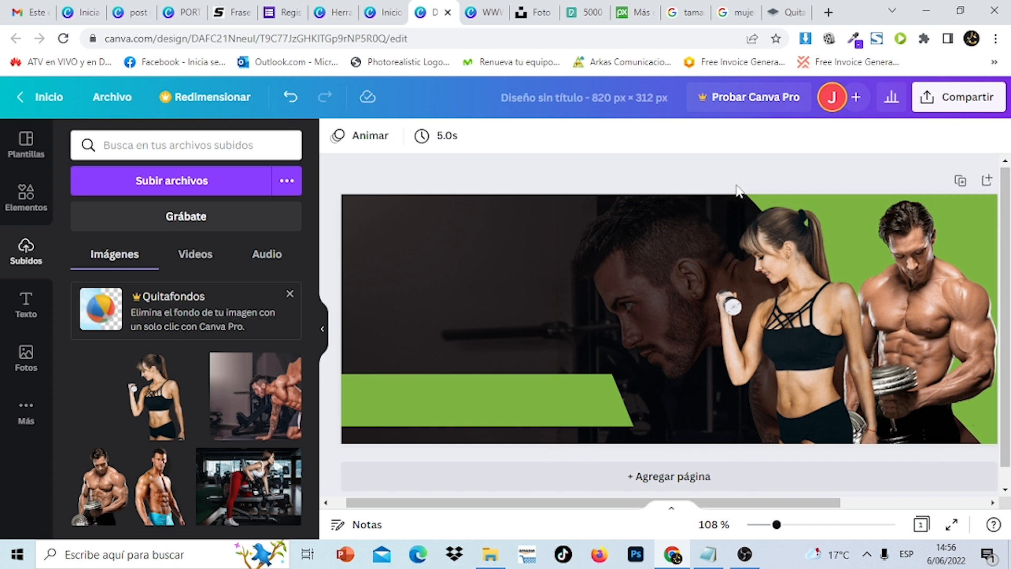
{"action": "left_click", "coordinate": [627, 208]}
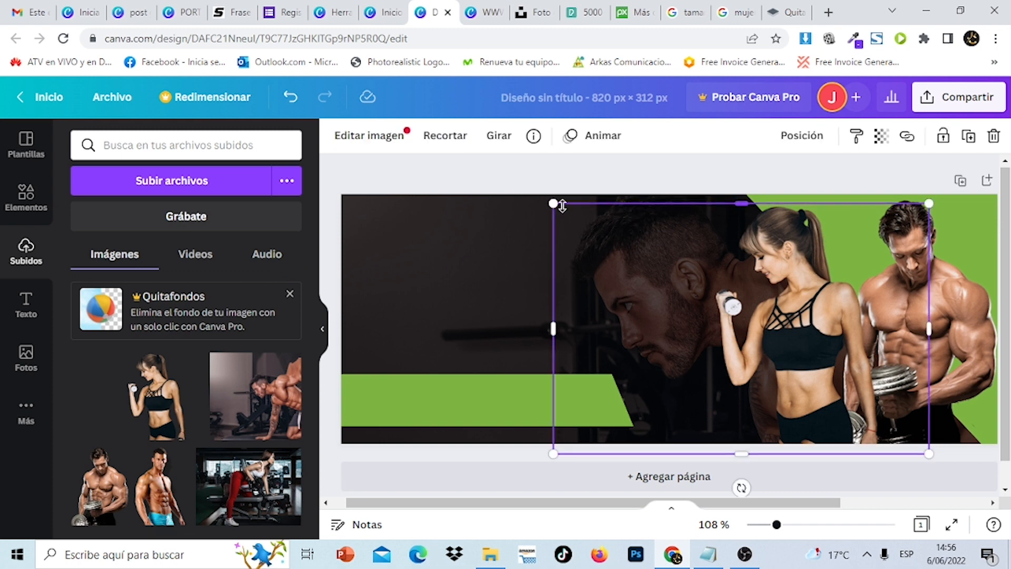
{"action": "left_click_drag", "start_coordinate": [553, 202], "coordinate": [580, 219]}
{"action": "left_click", "coordinate": [579, 171]}
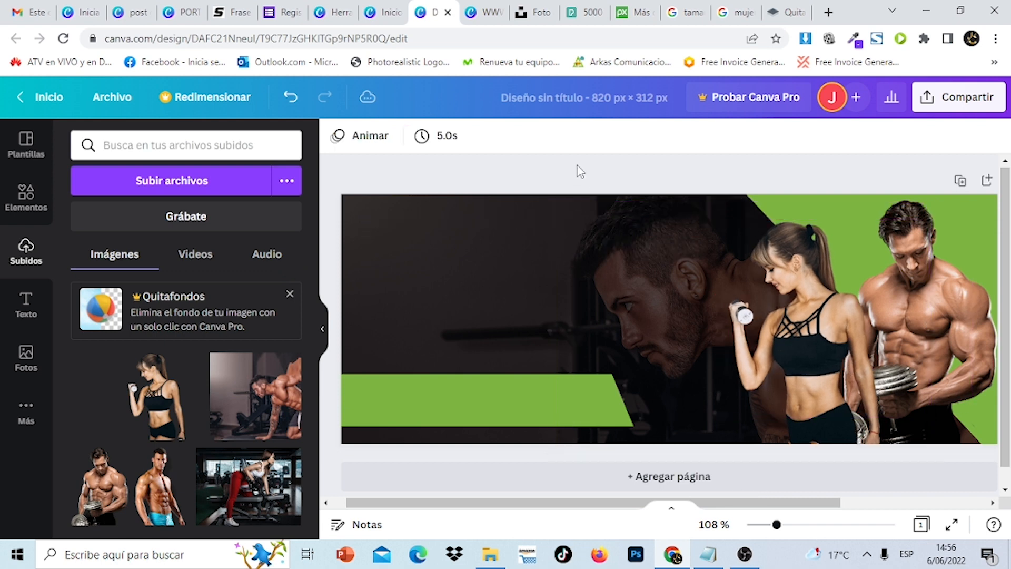
- Add the yellow HUGE SALE text preset from the font combinations
{"action": "left_click", "coordinate": [27, 311]}
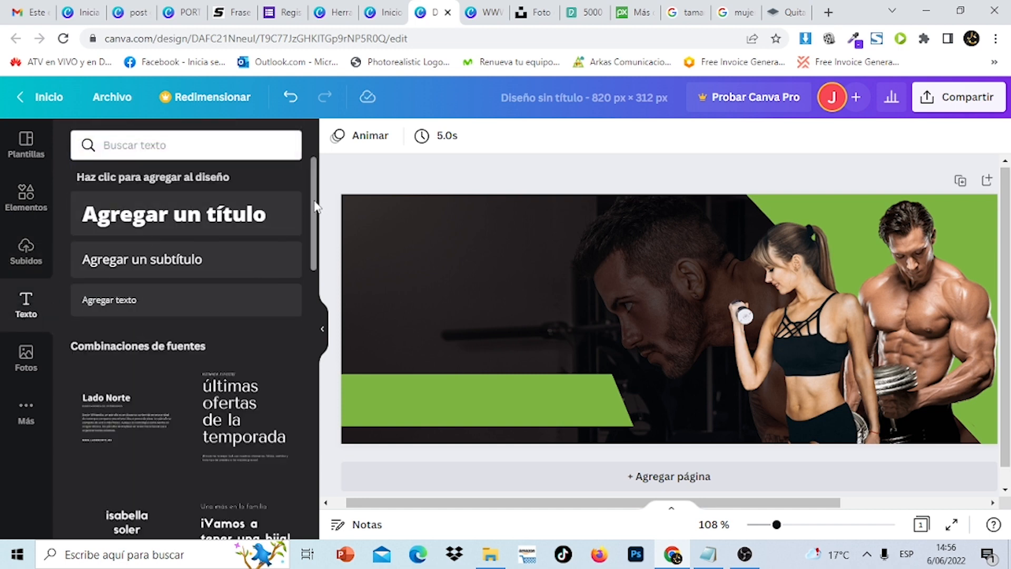
{"action": "scroll", "coordinate": [259, 277], "scroll_direction": "down", "scroll_amount": 5}
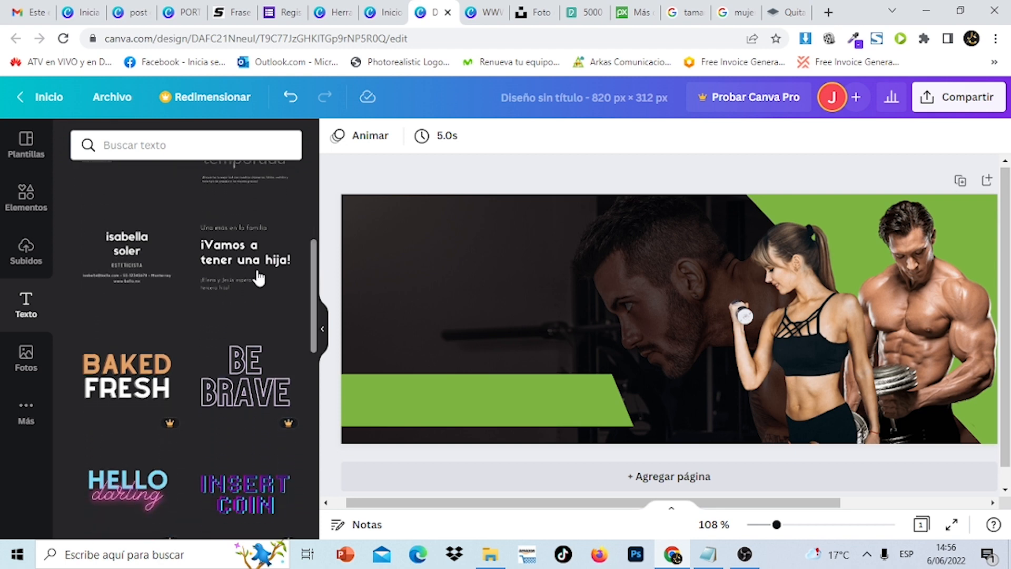
{"action": "left_click_drag", "start_coordinate": [316, 291], "coordinate": [306, 469]}
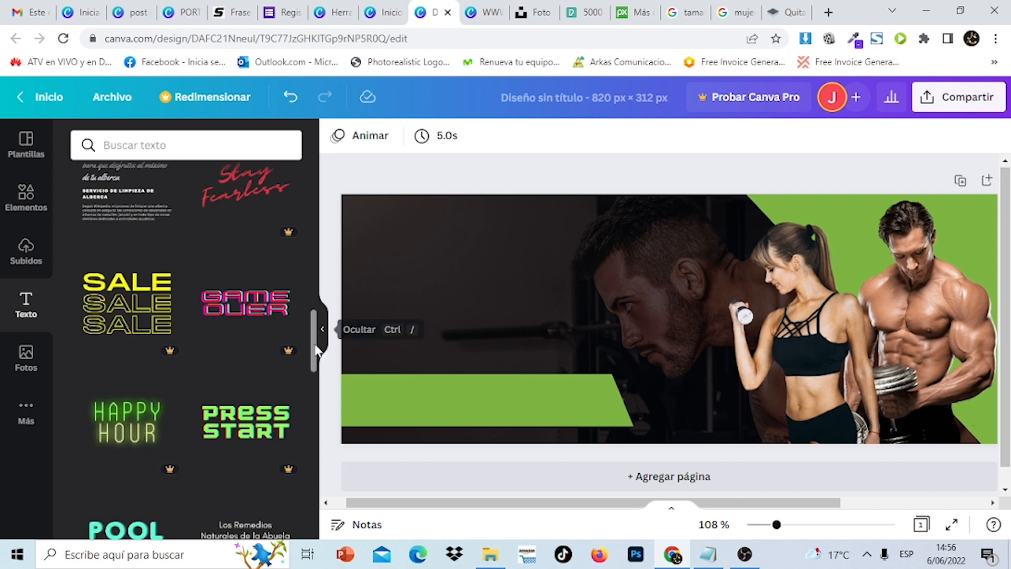
{"action": "left_click_drag", "start_coordinate": [314, 353], "coordinate": [320, 540]}
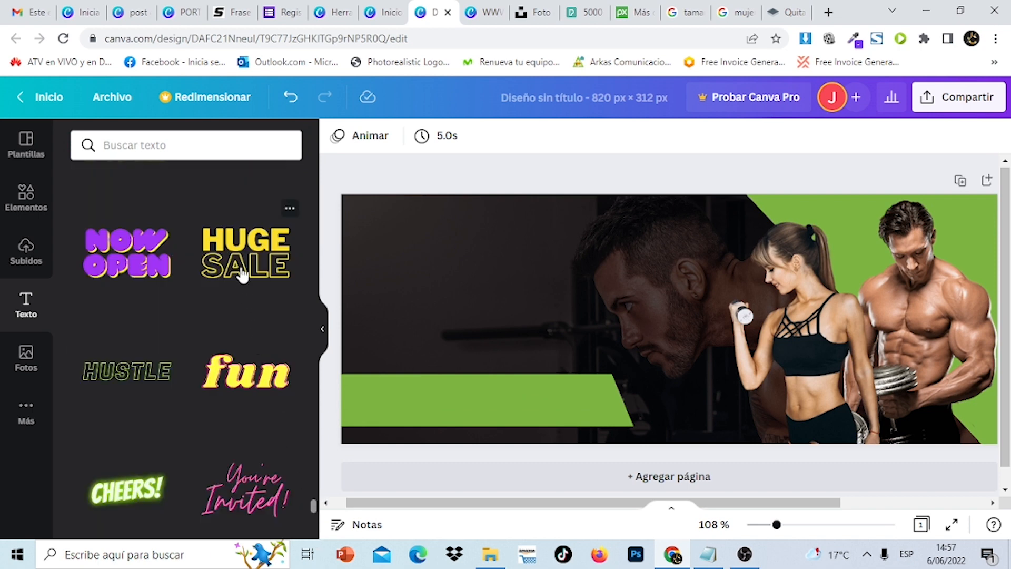
{"action": "left_click", "coordinate": [243, 274]}
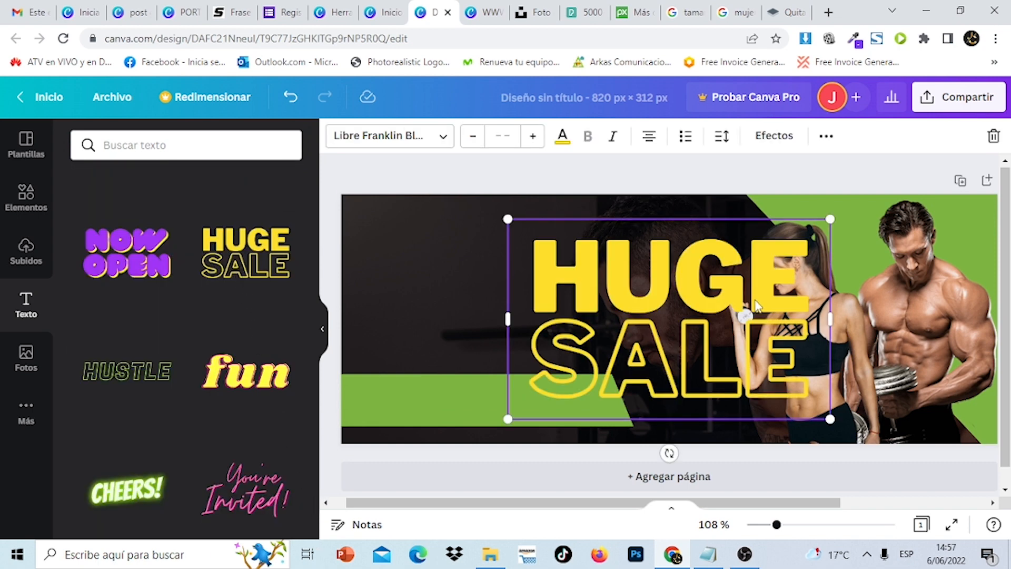
- Replace HUGE with PONTE and widen the text box so it fits one line
{"action": "left_click", "coordinate": [796, 284]}
{"action": "left_click", "coordinate": [796, 283]}
{"action": "type", "text": "PO"}
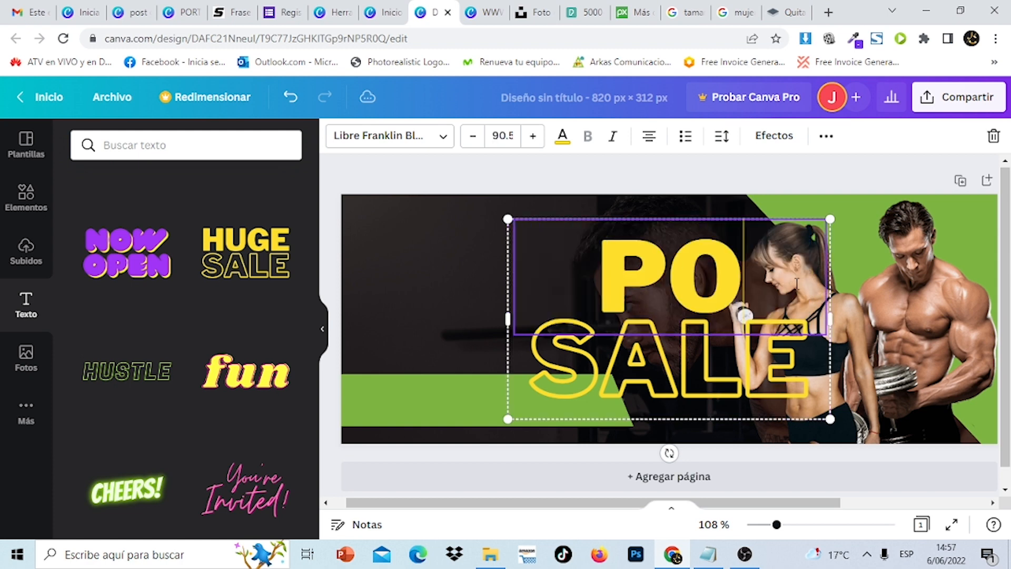
{"action": "type", "text": "NTE"}
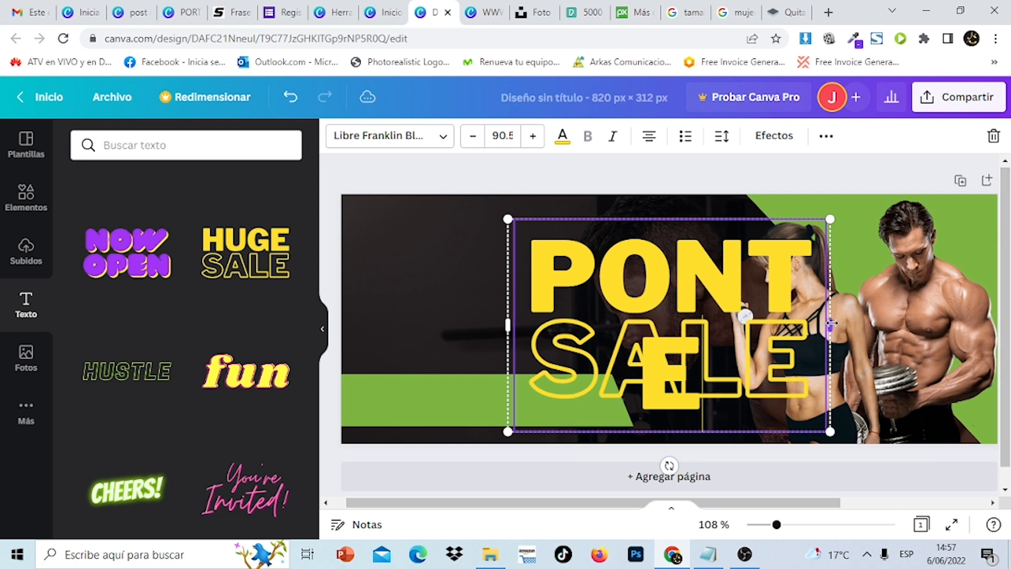
{"action": "key", "text": "ctrl+z"}
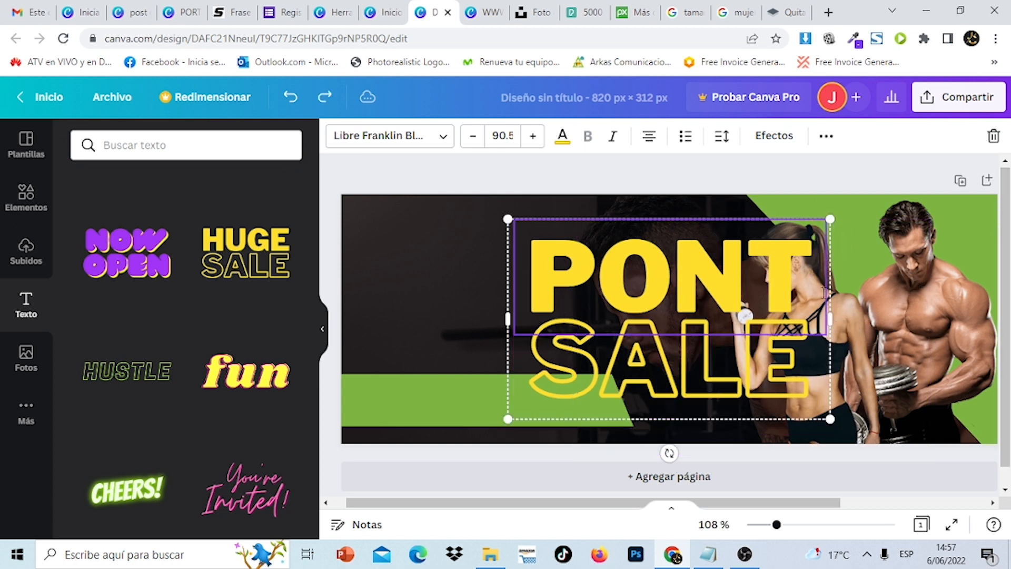
{"action": "left_click_drag", "start_coordinate": [841, 292], "coordinate": [930, 294]}
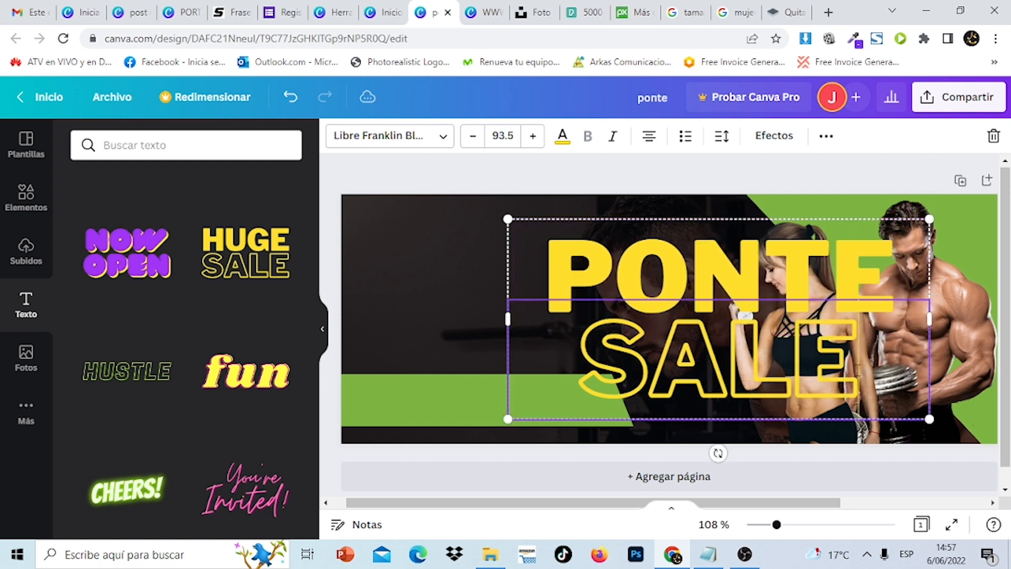
- Replace SALE with EN FORMA, widen the box to fit, and shrink the headline to 36.5
{"action": "left_click", "coordinate": [793, 368]}
{"action": "left_click_drag", "start_coordinate": [859, 368], "coordinate": [604, 365]}
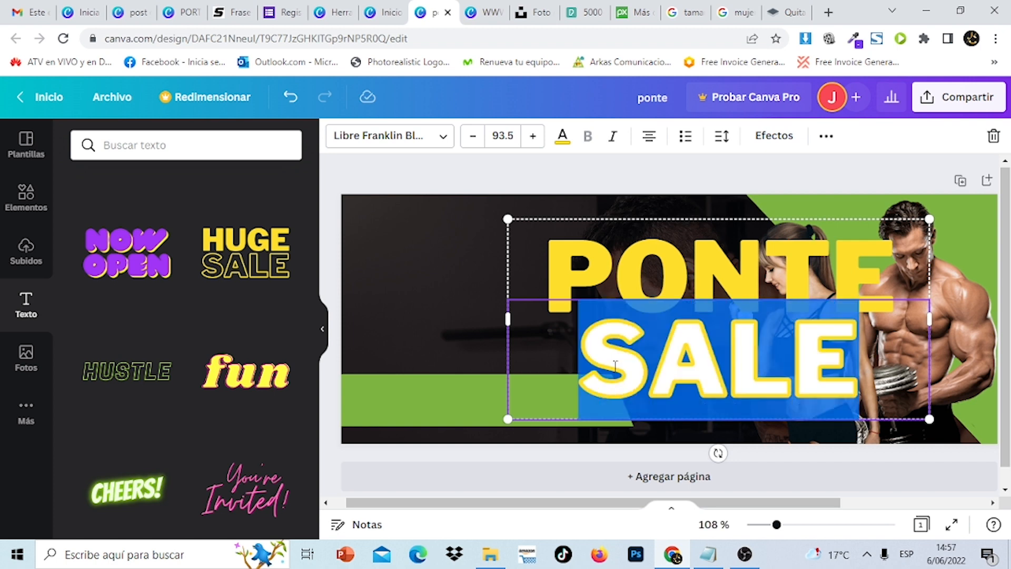
{"action": "type", "text": "EN"}
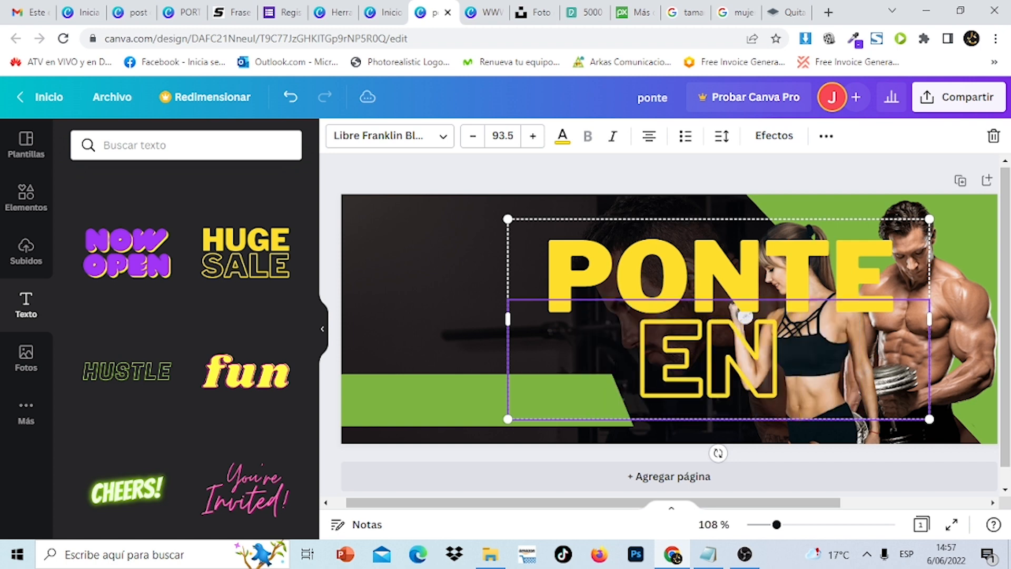
{"action": "type", "text": " FORM"}
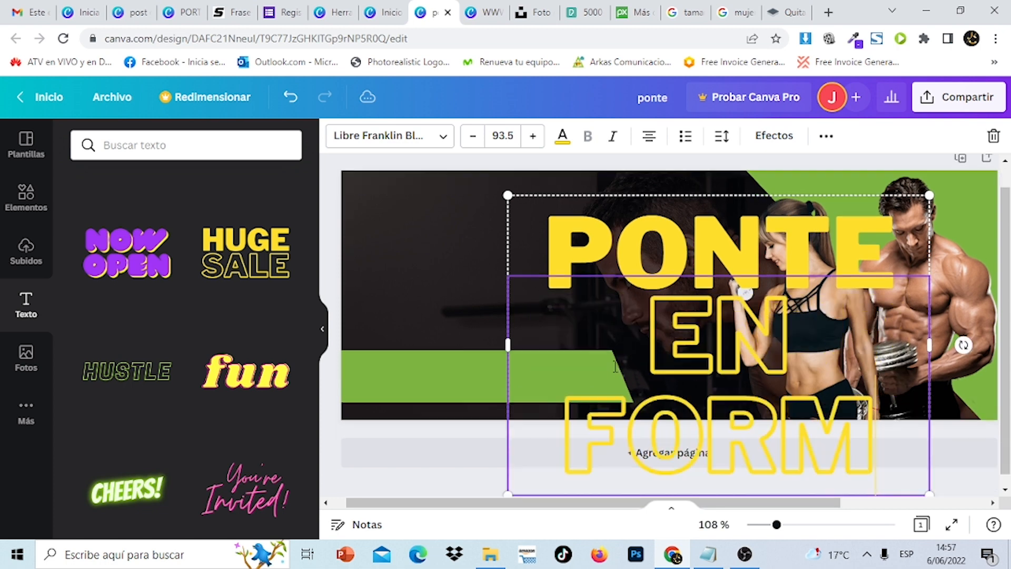
{"action": "type", "text": "A"}
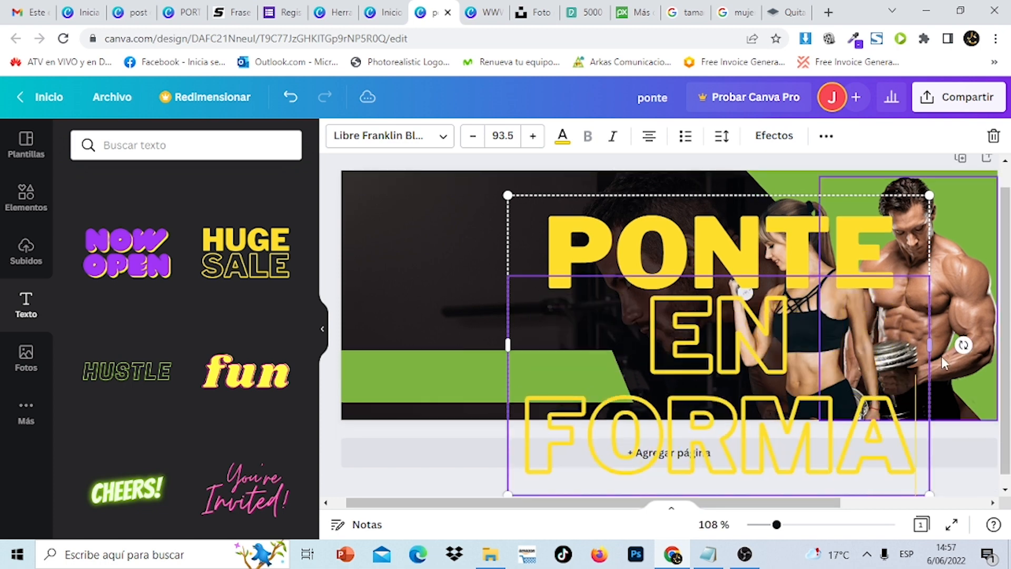
{"action": "left_click_drag", "start_coordinate": [932, 347], "coordinate": [1007, 347]}
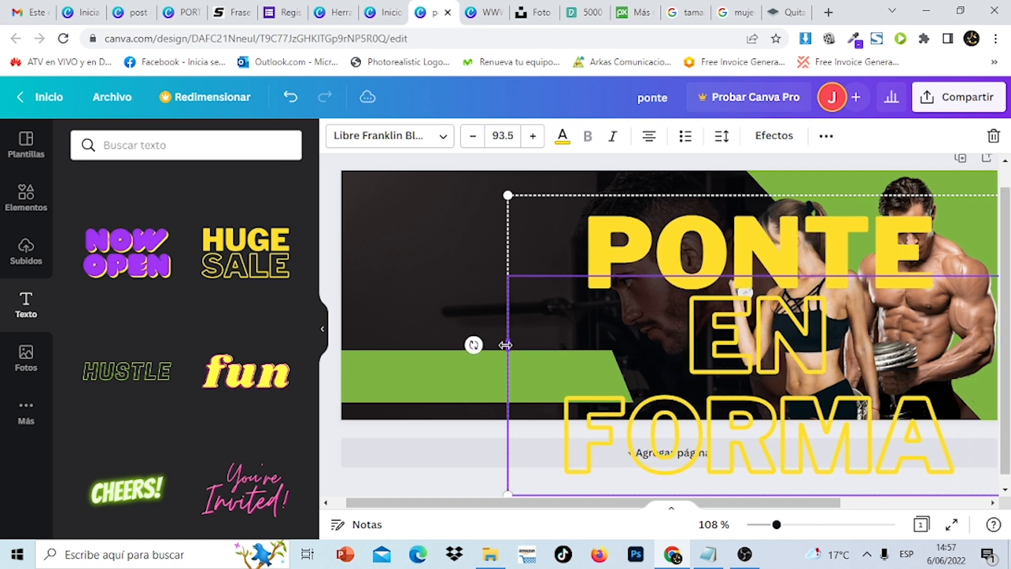
{"action": "left_click_drag", "start_coordinate": [509, 345], "coordinate": [380, 342]}
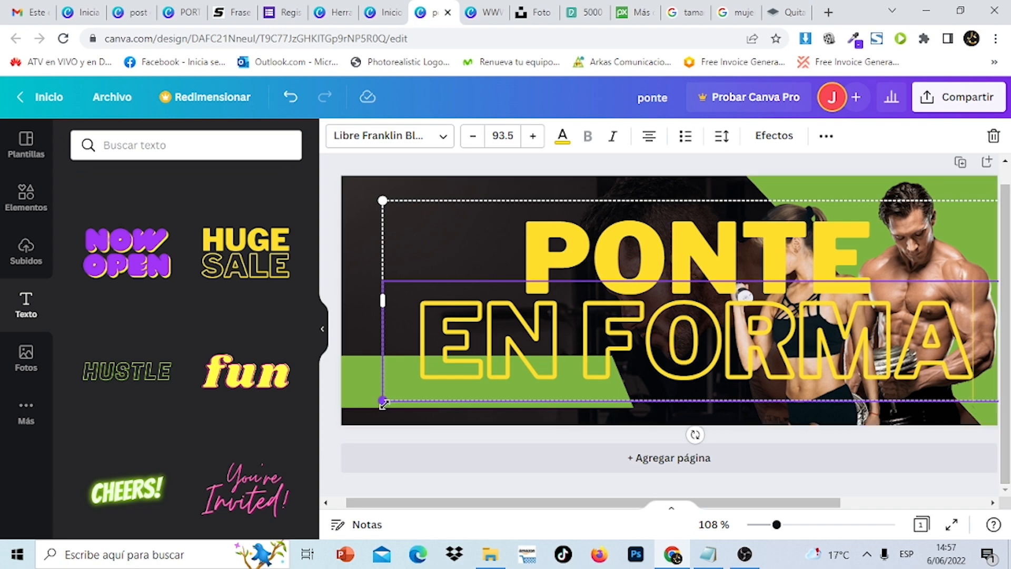
{"action": "left_click_drag", "start_coordinate": [383, 401], "coordinate": [653, 312]}
- Shrink the headline to size 35 and move it onto the dark left side
{"action": "left_click_drag", "start_coordinate": [653, 313], "coordinate": [774, 287]}
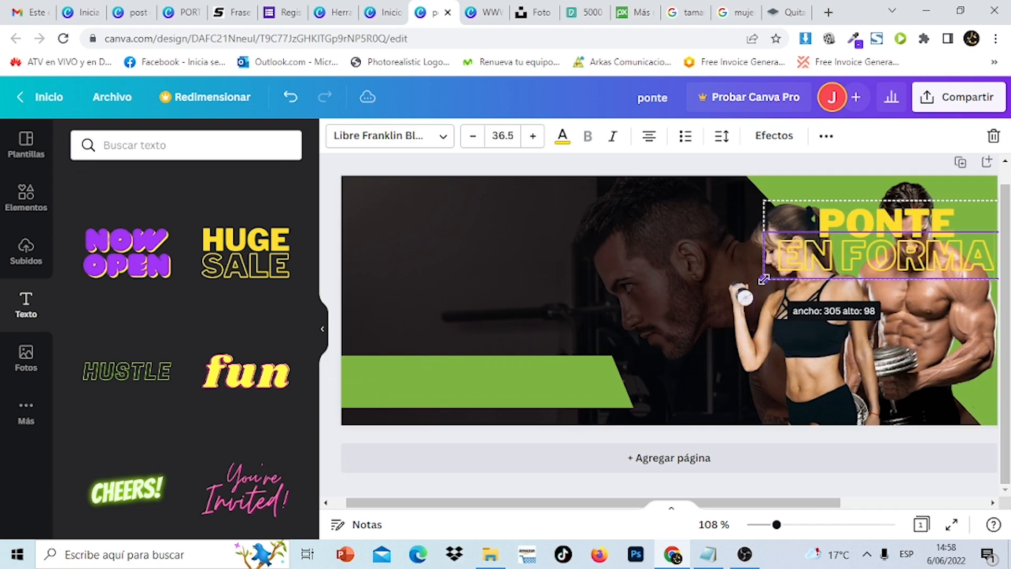
{"action": "left_click_drag", "start_coordinate": [854, 221], "coordinate": [492, 262]}
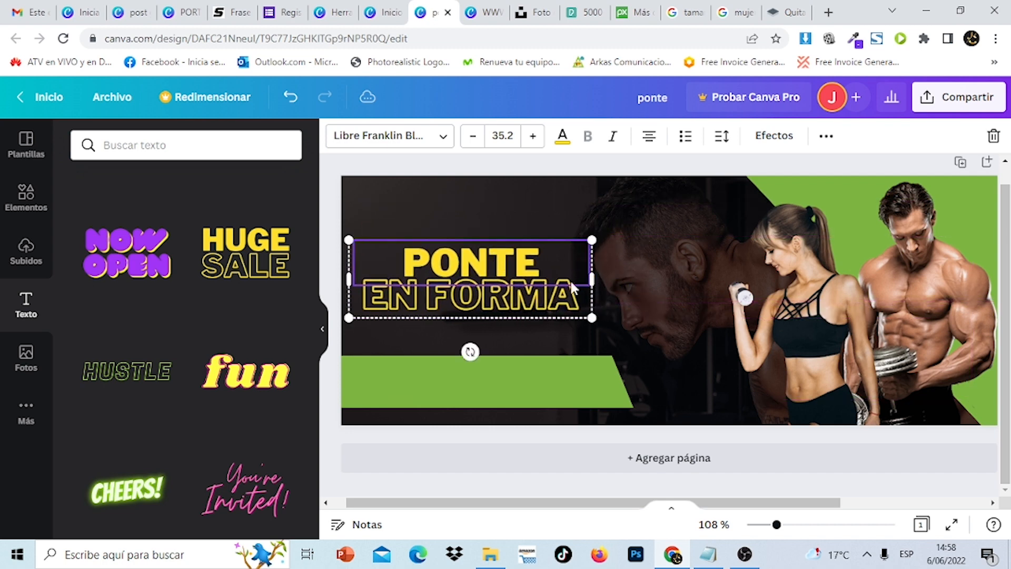
{"action": "left_click_drag", "start_coordinate": [592, 316], "coordinate": [580, 313]}
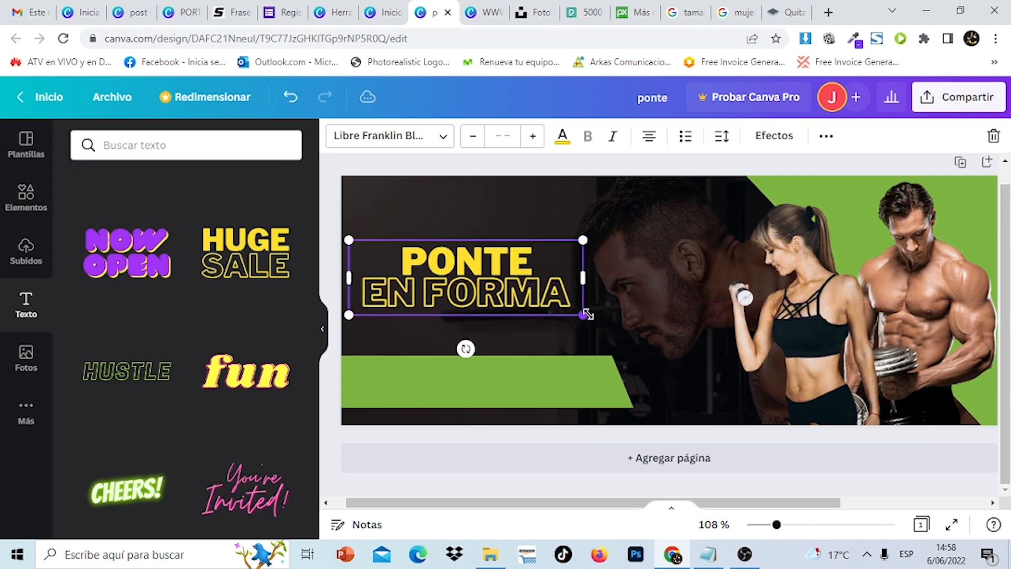
- Colour PONTE green, then select the EN FORMA line
{"action": "double_click", "coordinate": [528, 265]}
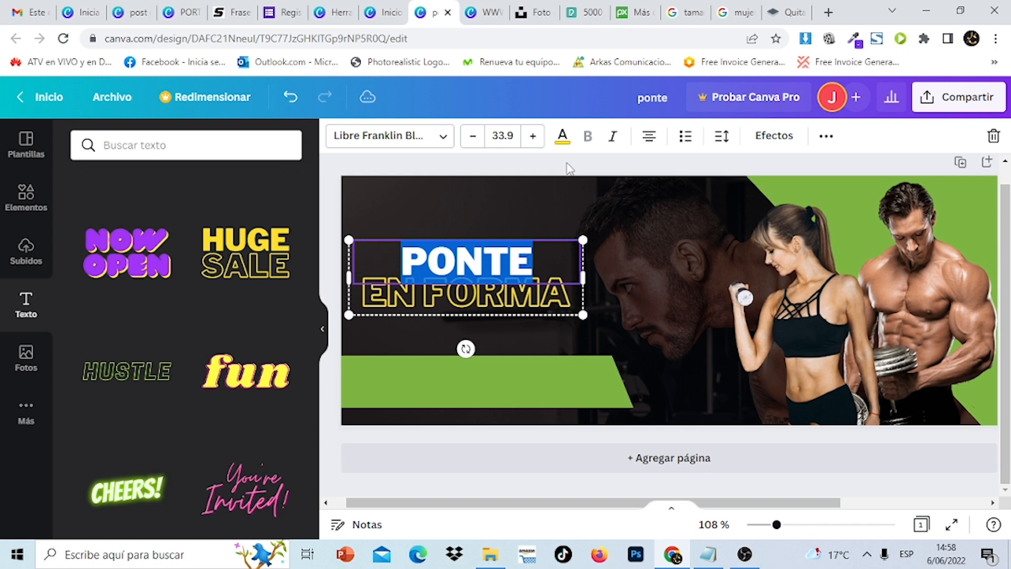
{"action": "left_click", "coordinate": [562, 144]}
{"action": "left_click", "coordinate": [166, 213]}
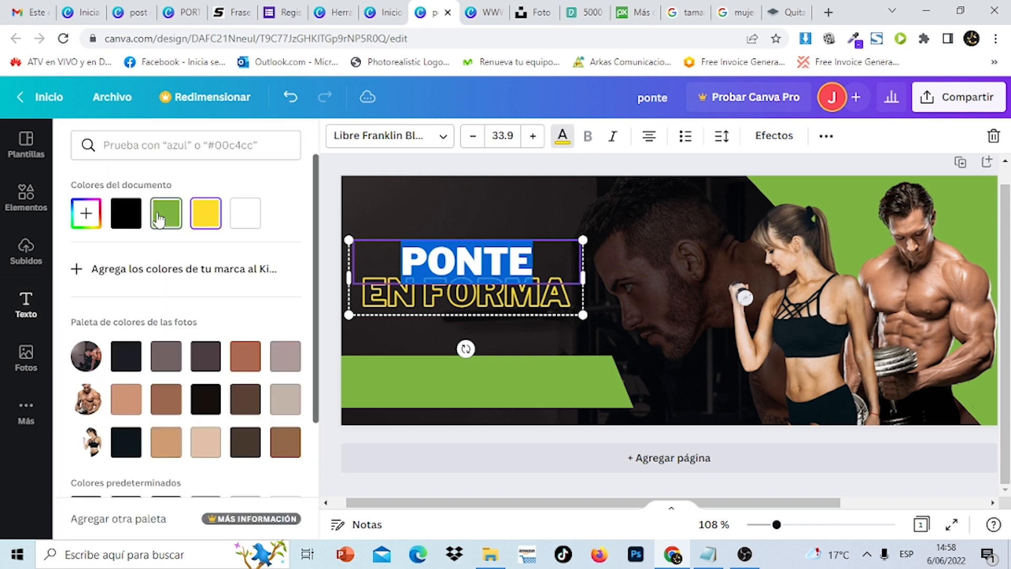
{"action": "left_click", "coordinate": [566, 292]}
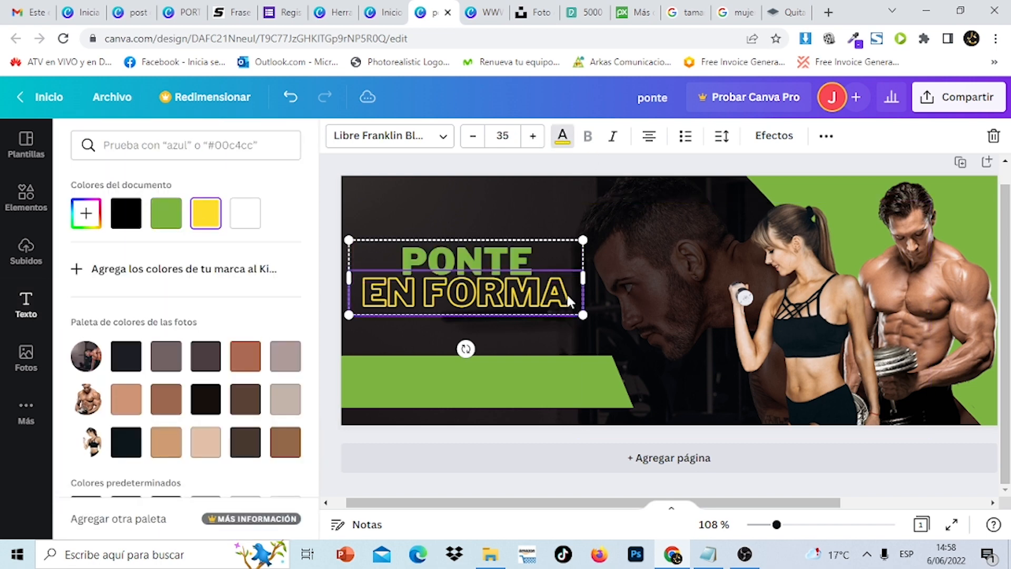
{"action": "left_click_drag", "start_coordinate": [568, 292], "coordinate": [363, 286]}
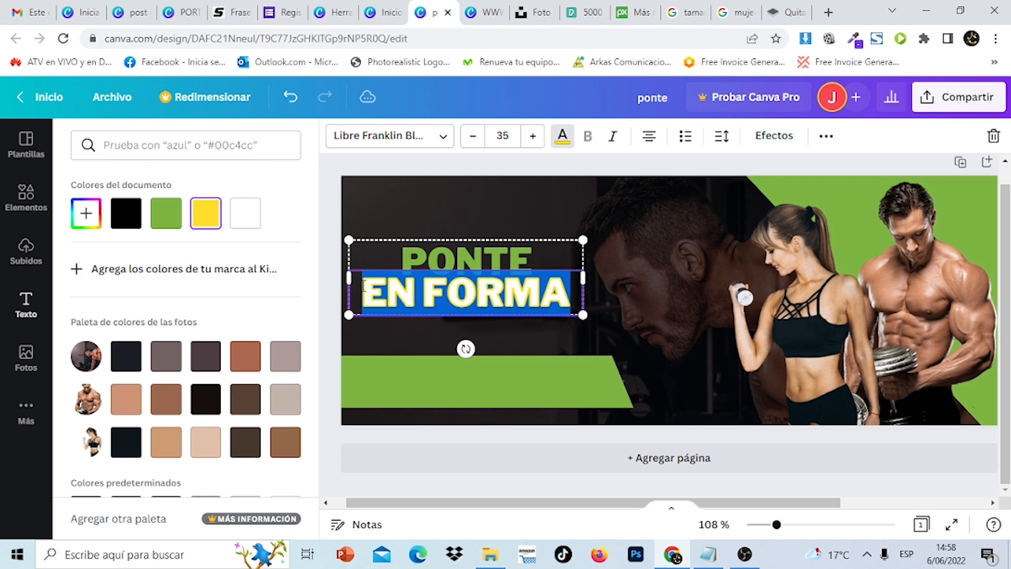
{"action": "left_click", "coordinate": [563, 136]}
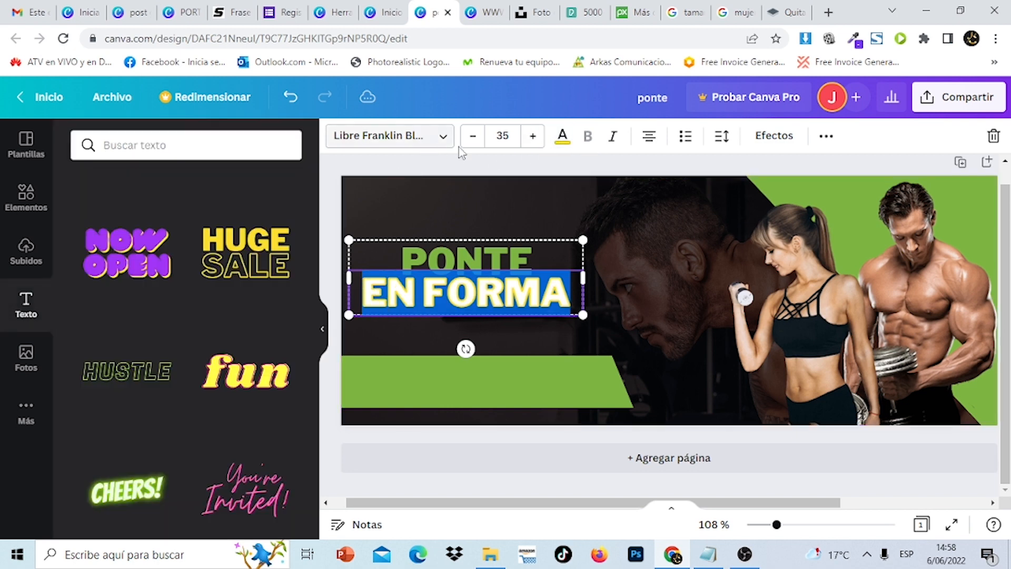
- Make EN FORMA white and set ENTRENAMIENTO PERSONAL to size 18 beside the headline
{"action": "left_click", "coordinate": [564, 140]}
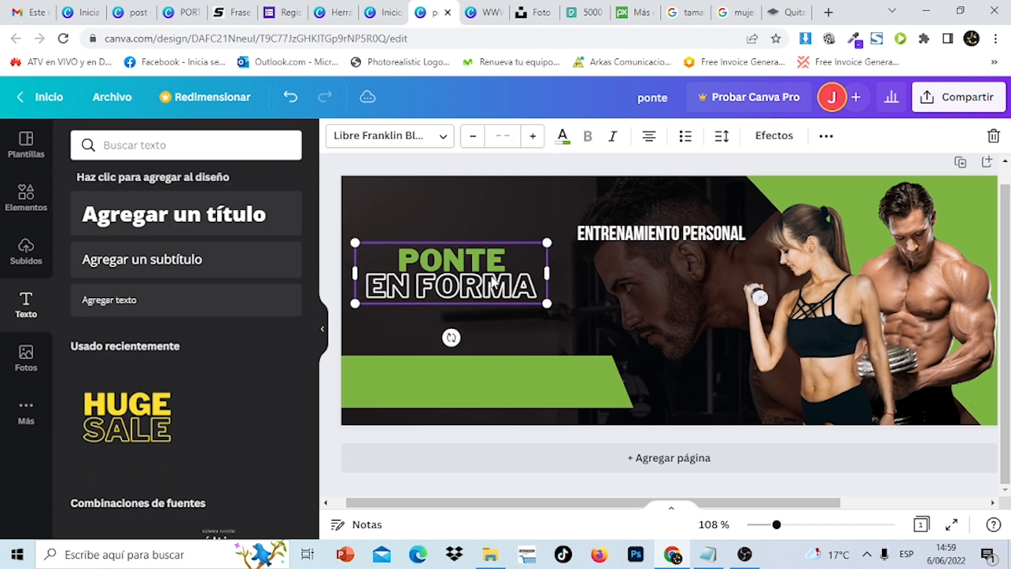
{"action": "mouse_move", "coordinate": [477, 268]}
{"action": "left_mouse_down"}
{"action": "mouse_move", "coordinate": [461, 261]}
{"action": "mouse_move", "coordinate": [470, 269]}
{"action": "left_mouse_up"}
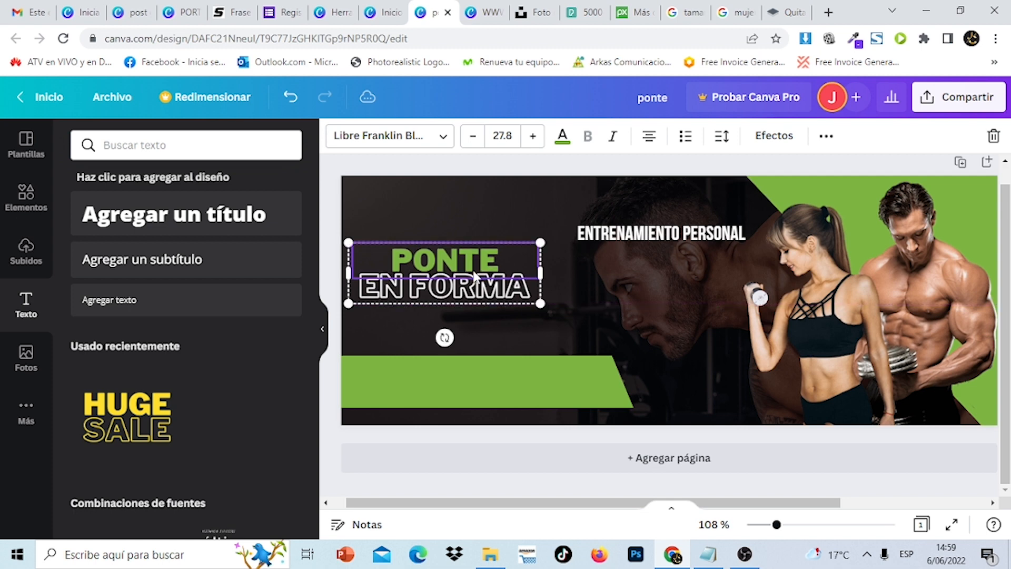
{"action": "left_click", "coordinate": [698, 233]}
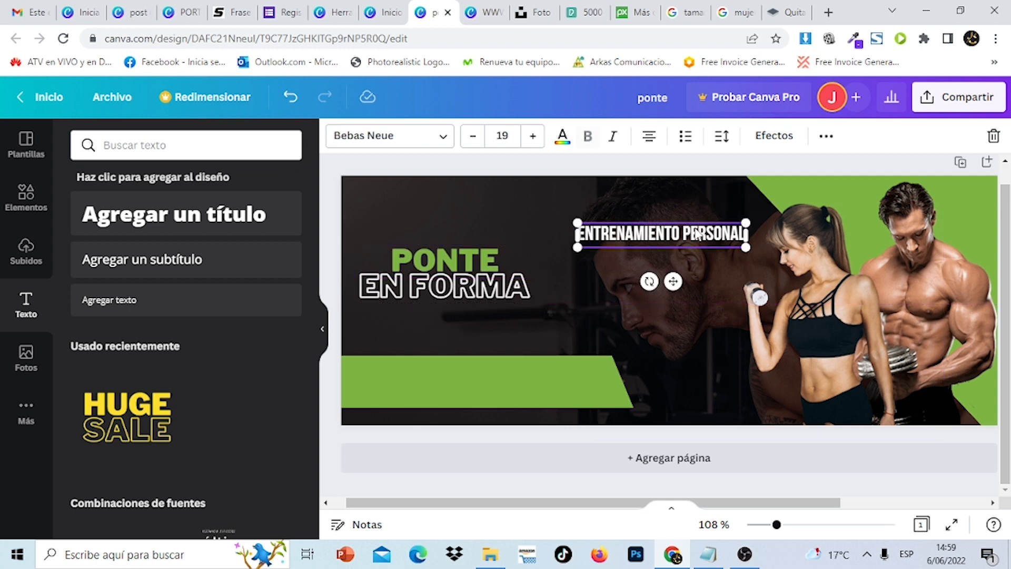
{"action": "left_click", "coordinate": [473, 136]}
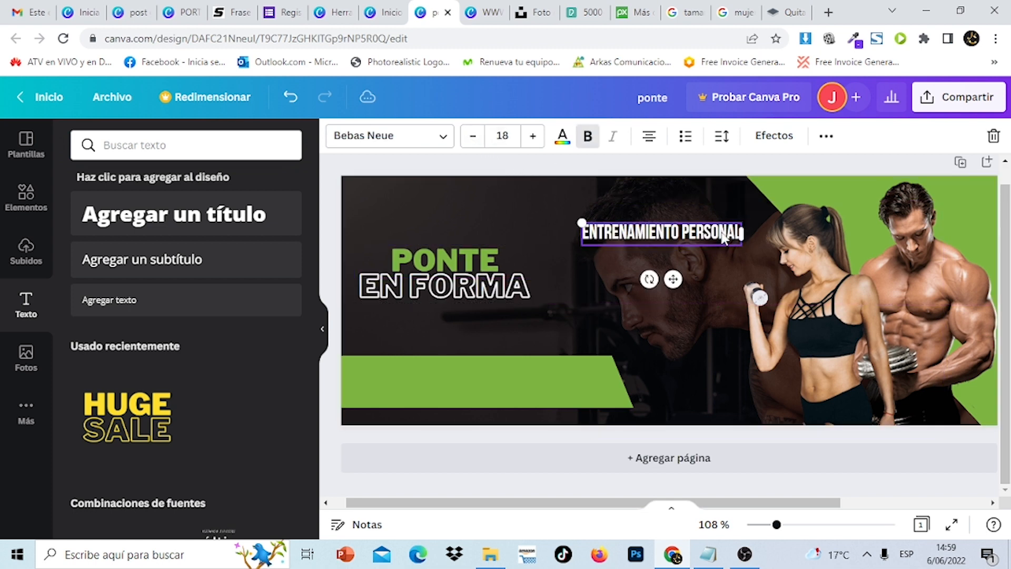
{"action": "left_click_drag", "start_coordinate": [723, 232], "coordinate": [714, 228]}
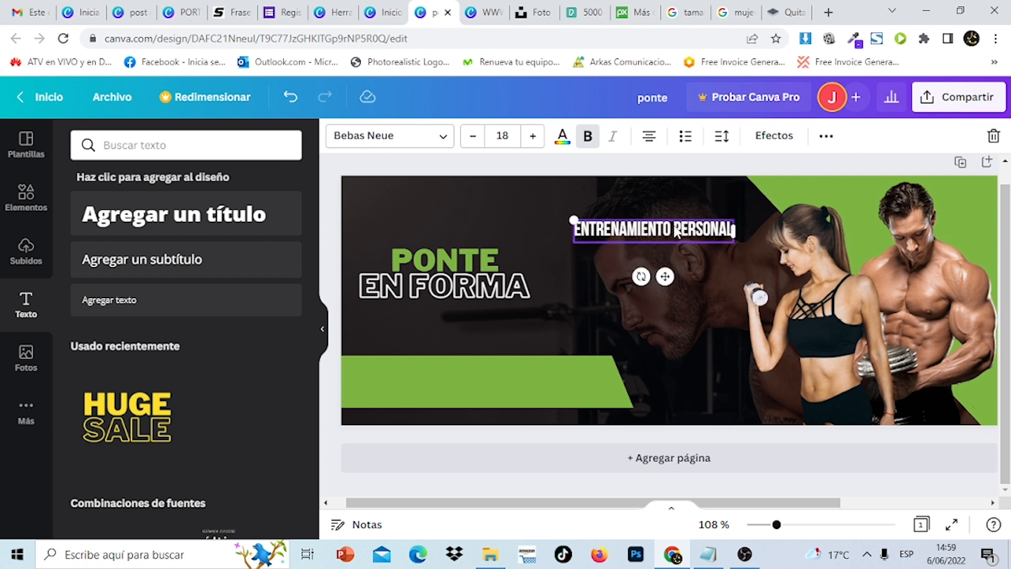
- Duplicate the ENTRENAMIENTO PERSONAL line and change the copy beneath it to ENTRENAMIENTO GRUPAL
{"action": "left_click", "coordinate": [825, 137]}
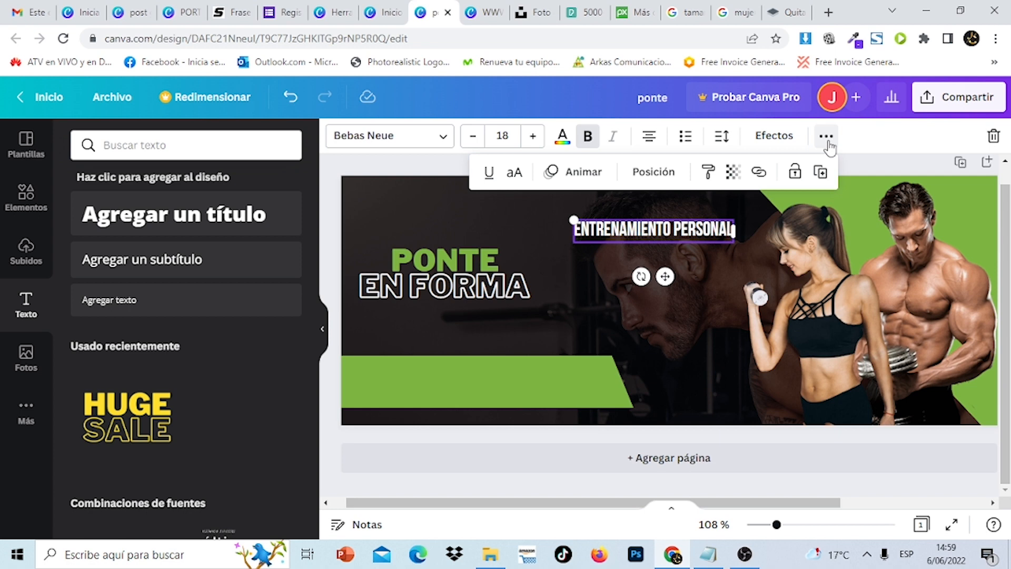
{"action": "left_click", "coordinate": [825, 176]}
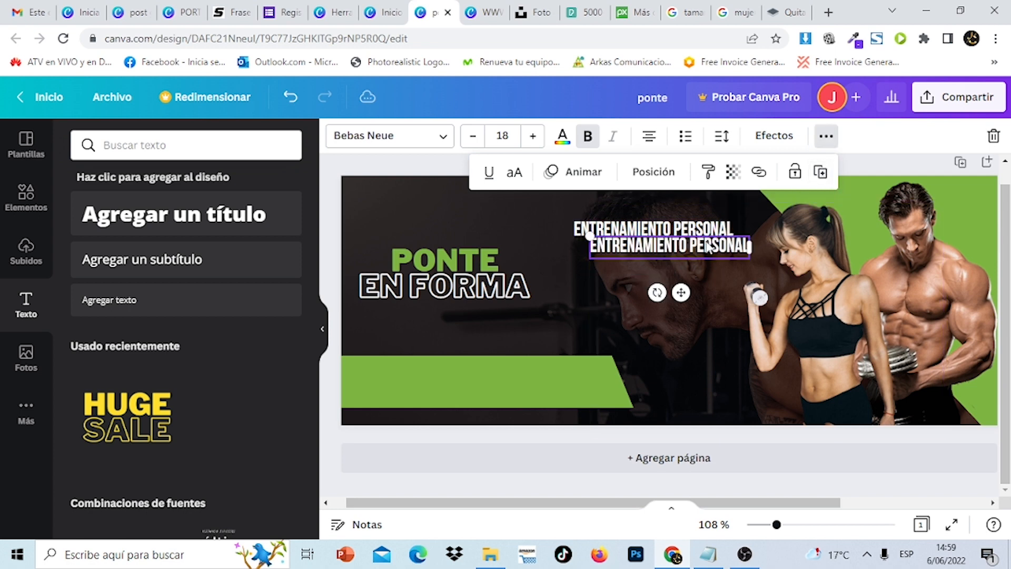
{"action": "mouse_move", "coordinate": [709, 243]}
{"action": "left_mouse_down"}
{"action": "mouse_move", "coordinate": [690, 244]}
{"action": "mouse_move", "coordinate": [711, 251]}
{"action": "left_mouse_up"}
{"action": "double_click", "coordinate": [725, 251]}
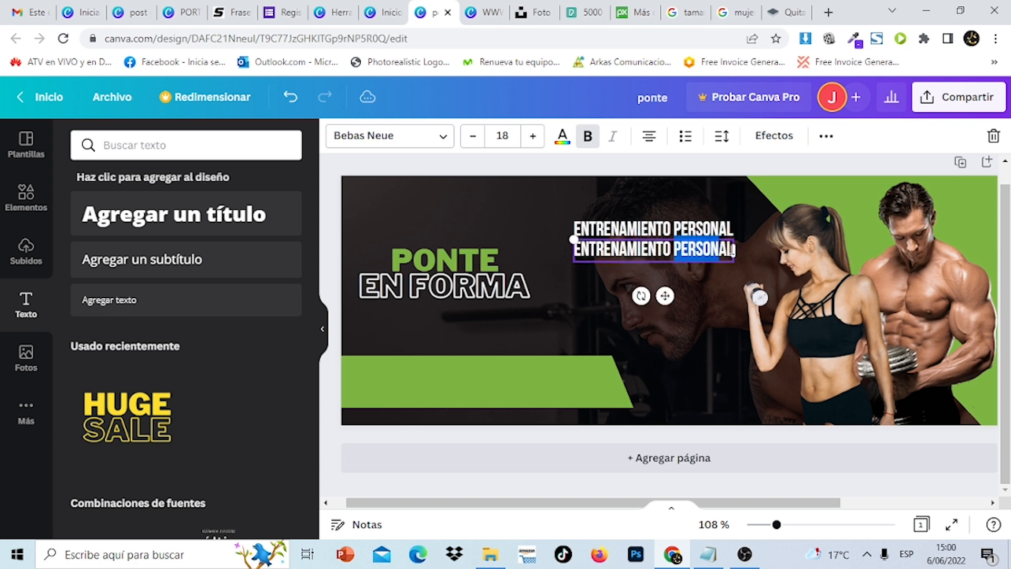
{"action": "left_click", "coordinate": [732, 250]}
{"action": "key", "text": "shift+Left"}
{"action": "key", "text": "shift+Left"}
{"action": "key", "text": "shift+Left"}
{"action": "key", "text": "shift+Left"}
{"action": "key", "text": "shift+Left"}
{"action": "key", "text": "shift+Left"}
{"action": "key", "text": "shift+Left"}
{"action": "key", "text": "shift+Left"}
{"action": "type", "text": "GRUPAL"}
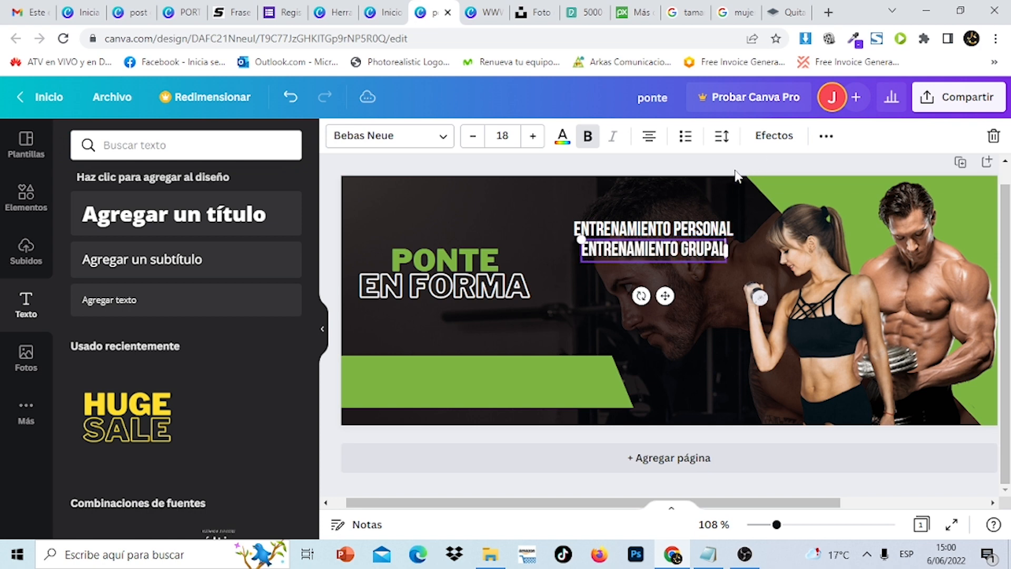
{"action": "left_click", "coordinate": [708, 179]}
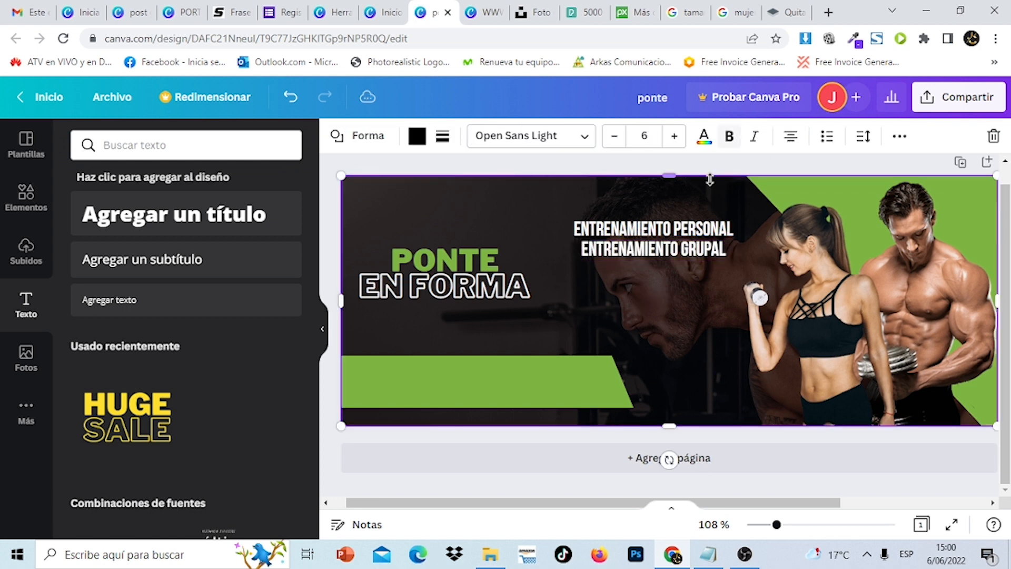
{"action": "left_click_drag", "start_coordinate": [684, 255], "coordinate": [676, 251]}
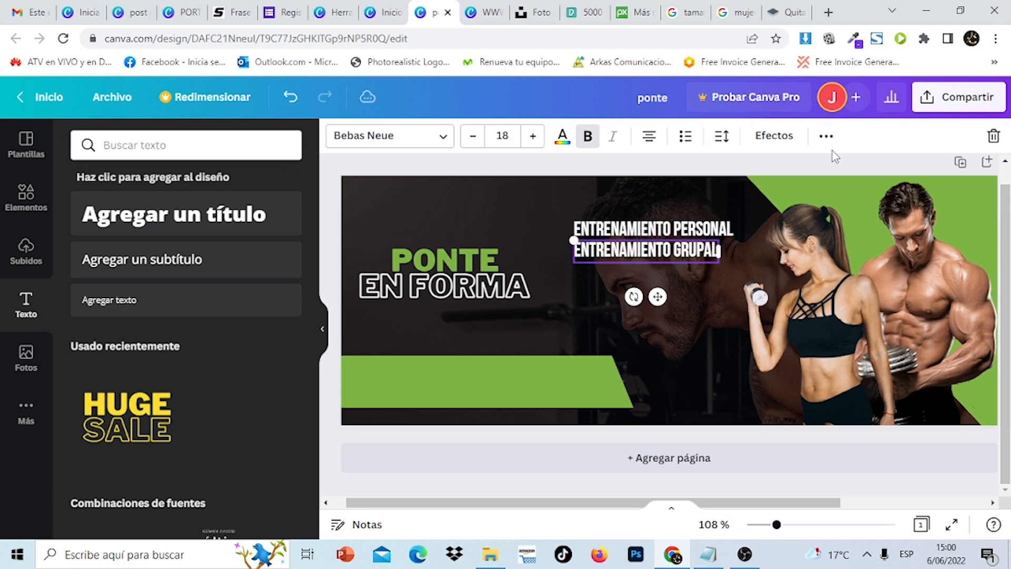
- Duplicate the GRUPAL line and rewrite the third line as VENTA DE SUPLEMENTOS
{"action": "left_click", "coordinate": [827, 136]}
{"action": "left_click", "coordinate": [820, 172]}
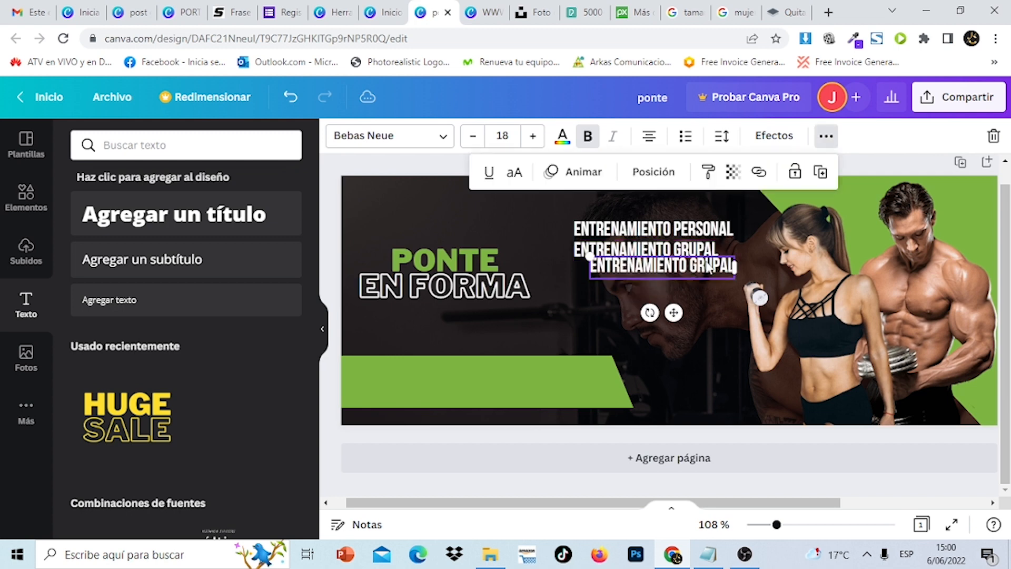
{"action": "left_click_drag", "start_coordinate": [709, 267], "coordinate": [689, 272]}
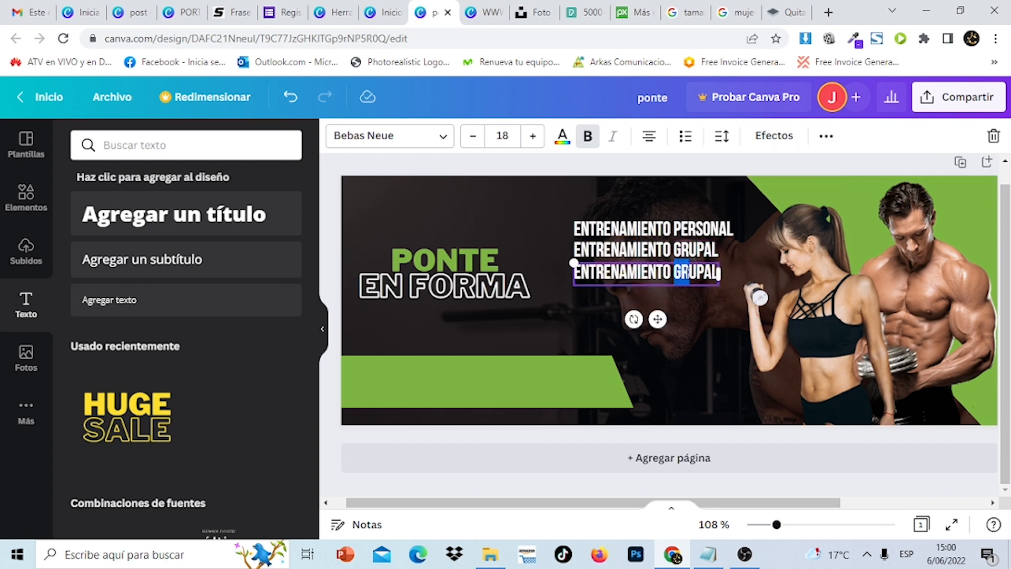
{"action": "double_click", "coordinate": [716, 272]}
{"action": "left_click", "coordinate": [714, 273]}
{"action": "double_click", "coordinate": [716, 272]}
{"action": "triple_click", "coordinate": [716, 272]}
{"action": "double_click", "coordinate": [716, 272]}
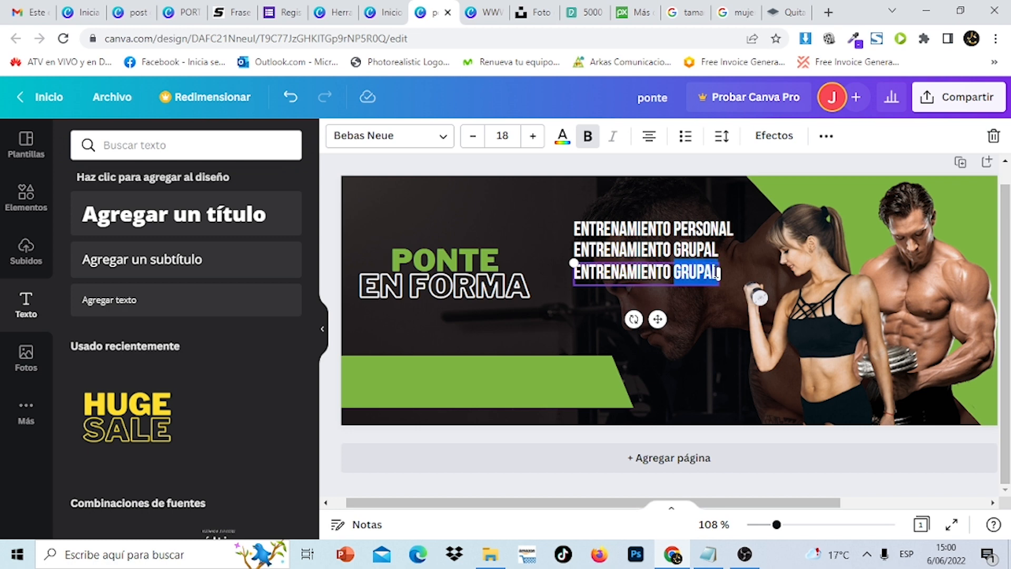
{"action": "key", "text": "BackSpace"}
{"action": "key", "text": "BackSpace"}
{"action": "key", "text": "BackSpace"}
{"action": "key", "text": "BackSpace"}
{"action": "key", "text": "BackSpace"}
{"action": "key", "text": "BackSpace"}
{"action": "key", "text": "BackSpace"}
{"action": "key", "text": "BackSpace"}
{"action": "key", "text": "BackSpace"}
{"action": "key", "text": "BackSpace"}
{"action": "key", "text": "BackSpace"}
{"action": "key", "text": "BackSpace"}
{"action": "key", "text": "BackSpace"}
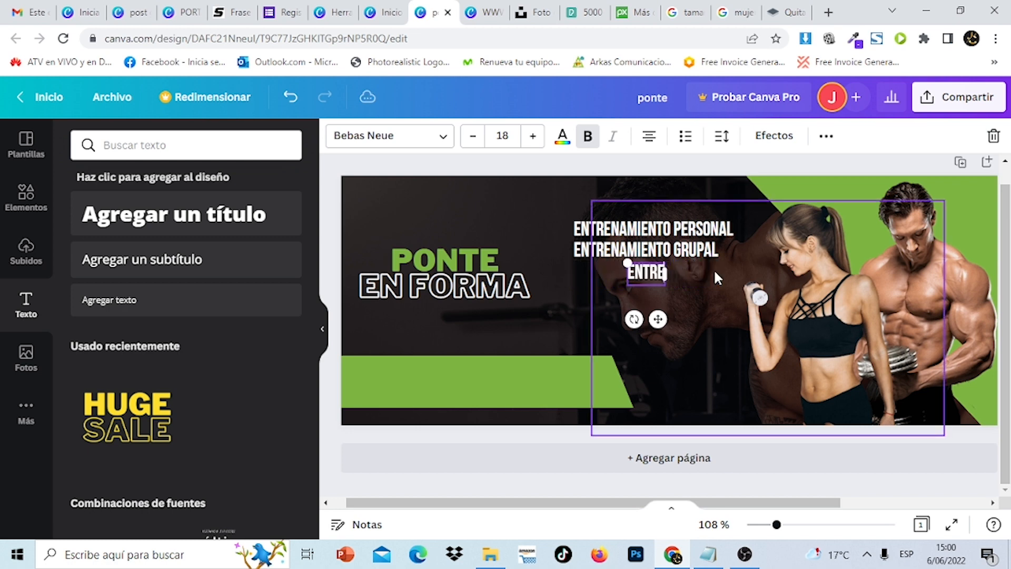
{"action": "key", "text": "BackSpace"}
{"action": "key", "text": "BackSpace"}
{"action": "type", "text": "VE"}
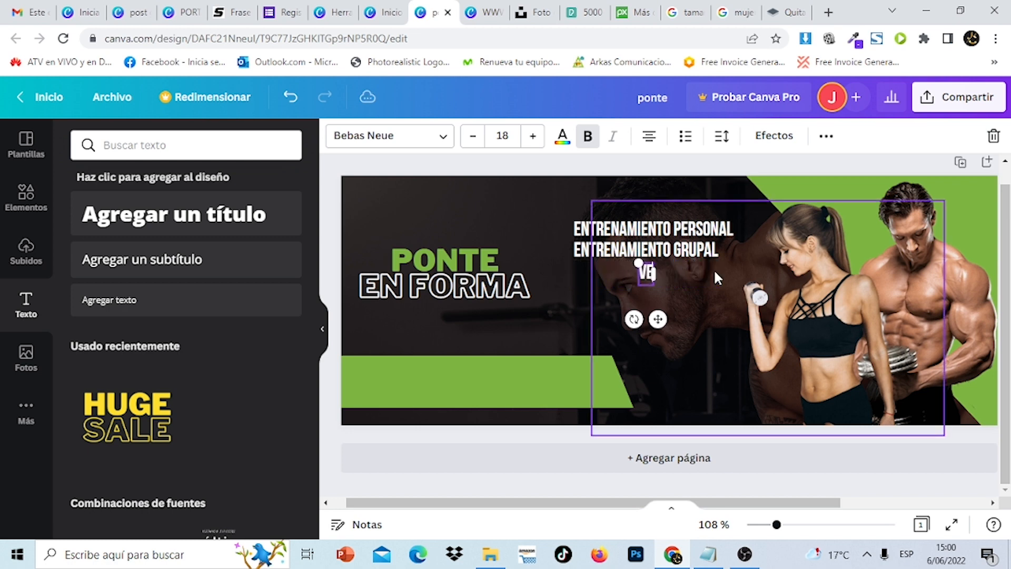
{"action": "type", "text": "NTA DE SU"}
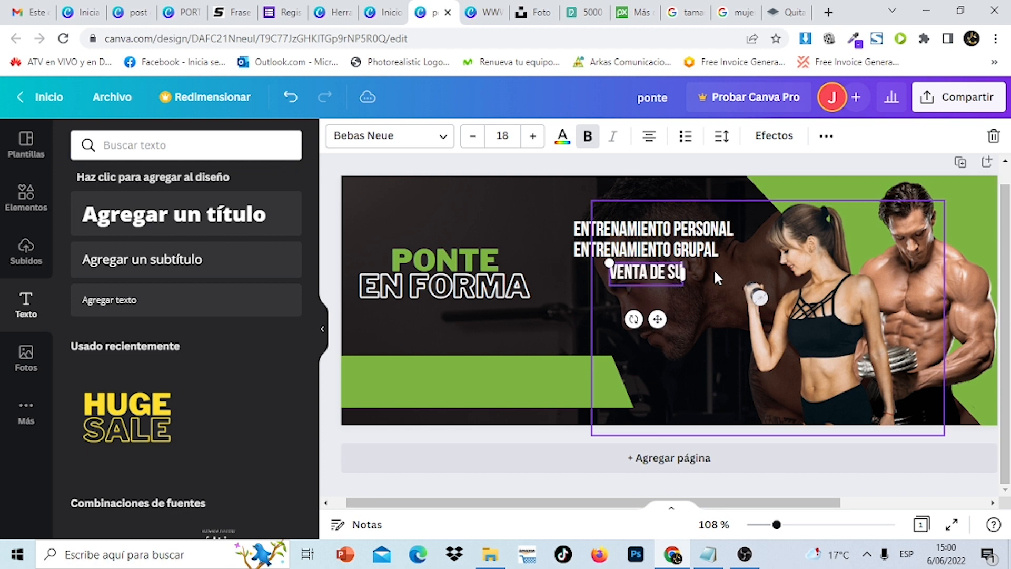
{"action": "type", "text": "PLEMENTOS"}
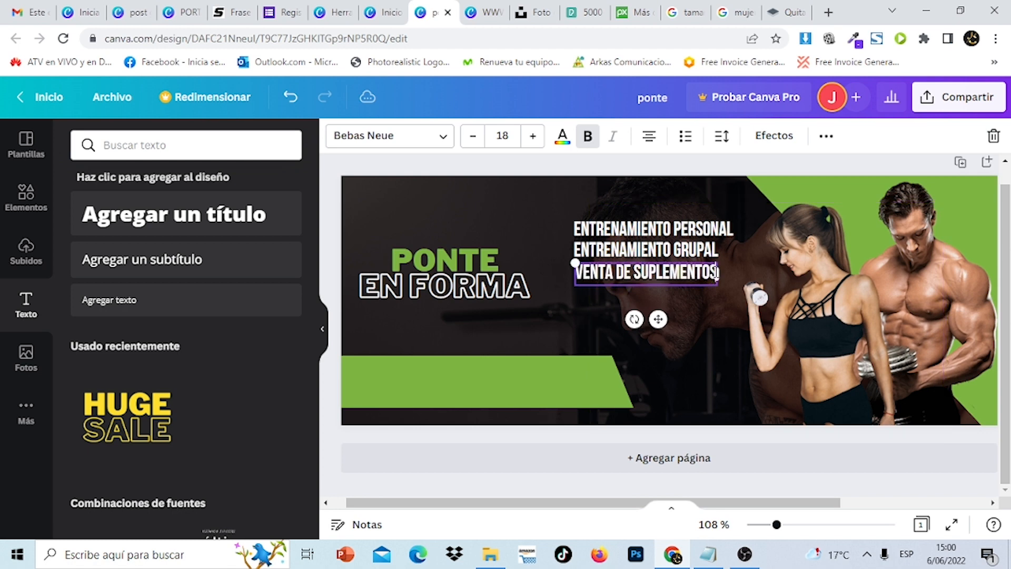
{"action": "left_click", "coordinate": [713, 177]}
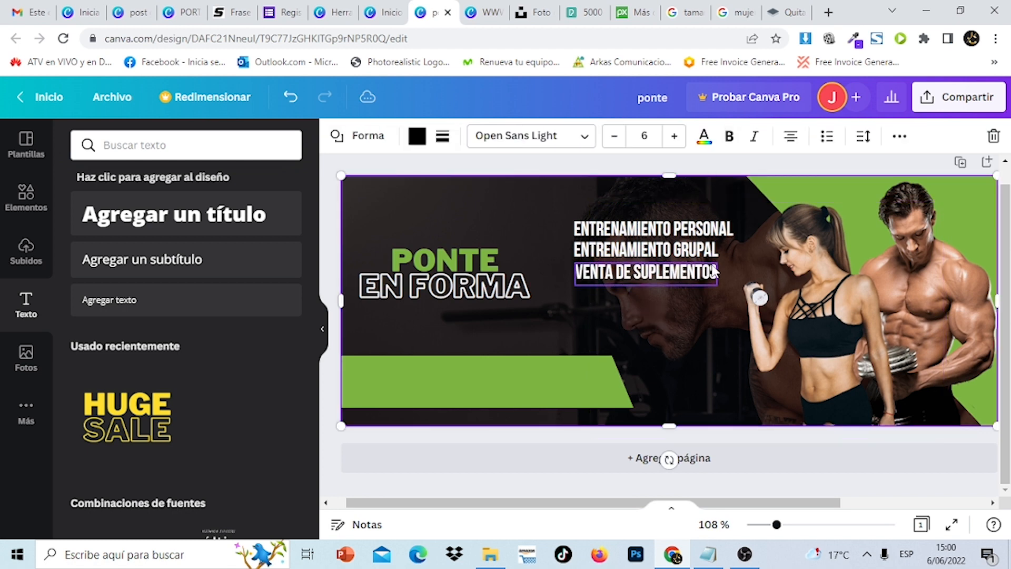
- Duplicate VENTA DE SUPLEMENTOS into a CONTROL DE PESO line aligned beneath it
{"action": "left_click", "coordinate": [714, 271]}
{"action": "left_click", "coordinate": [826, 136]}
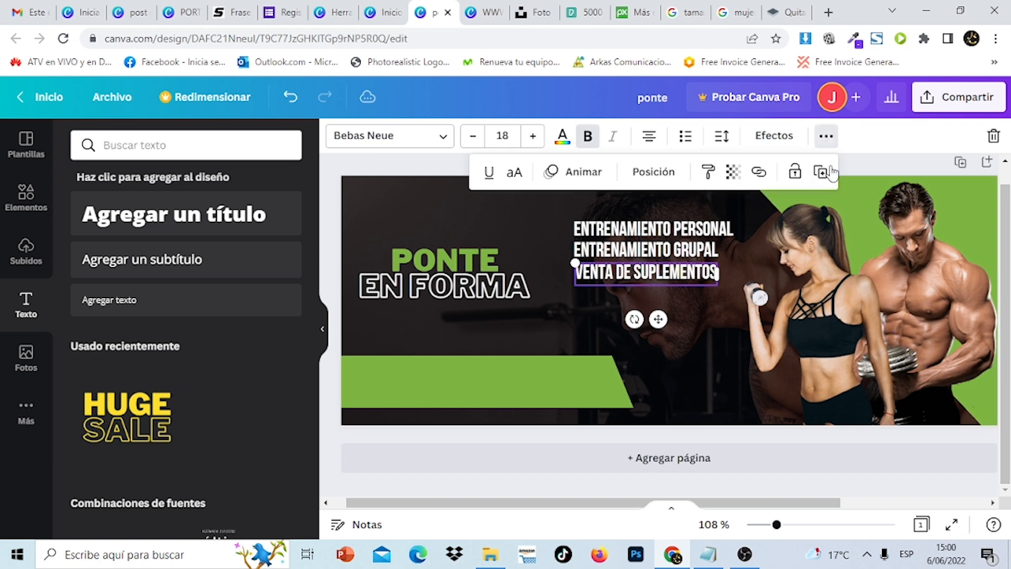
{"action": "left_click", "coordinate": [825, 176]}
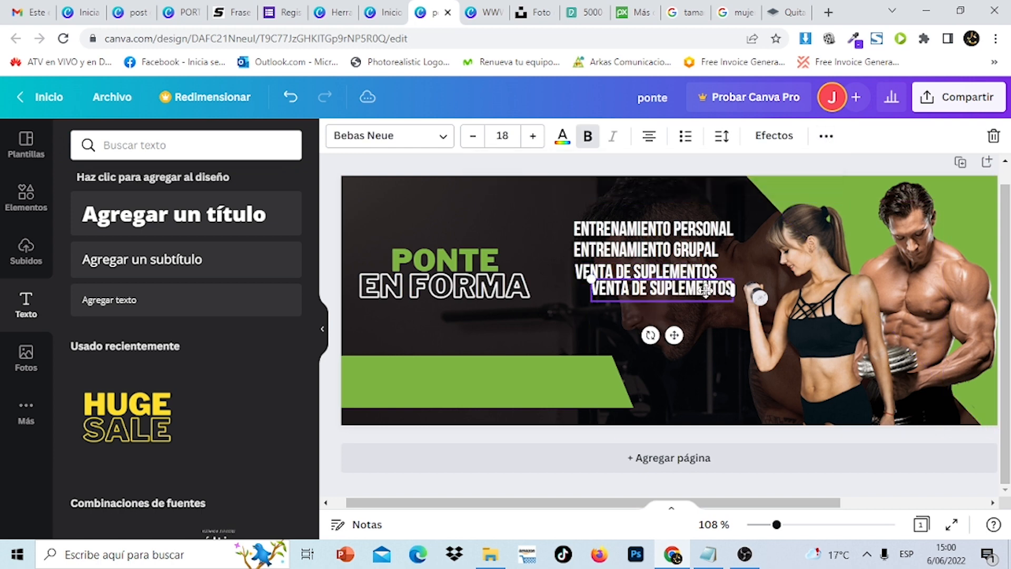
{"action": "left_click_drag", "start_coordinate": [709, 285], "coordinate": [692, 294]}
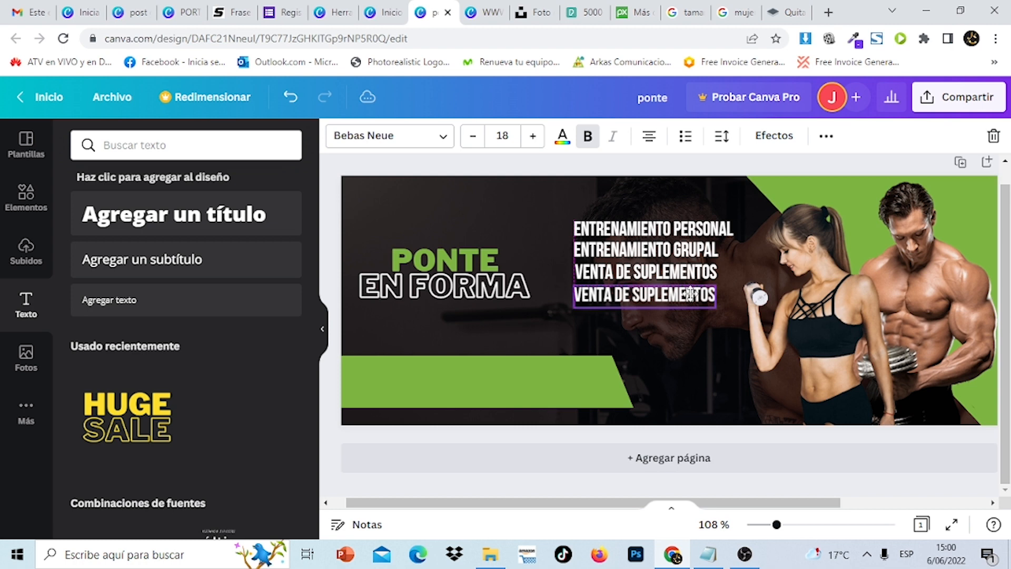
{"action": "double_click", "coordinate": [692, 293]}
{"action": "triple_click", "coordinate": [711, 295]}
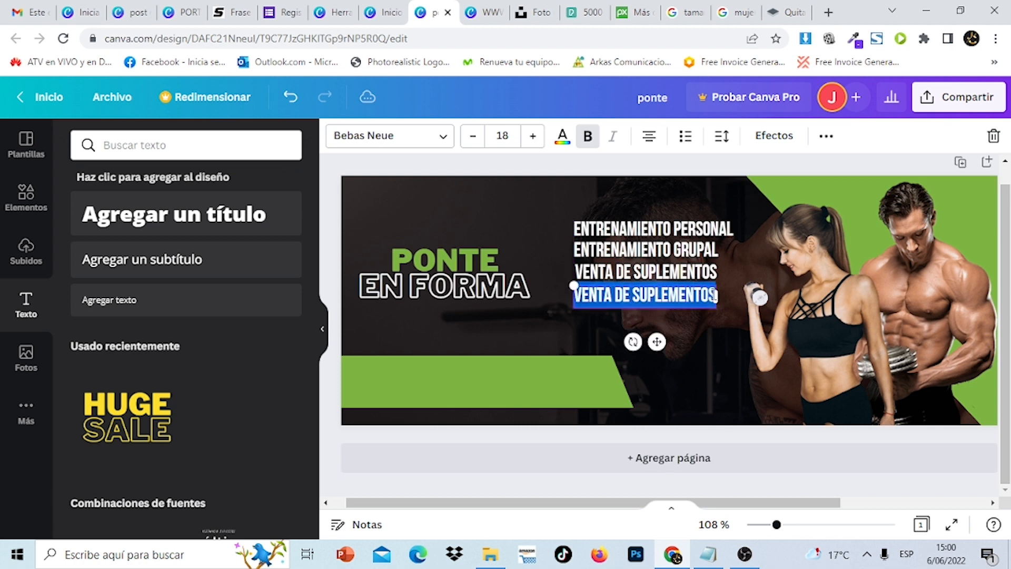
{"action": "type", "text": "CONTROL"}
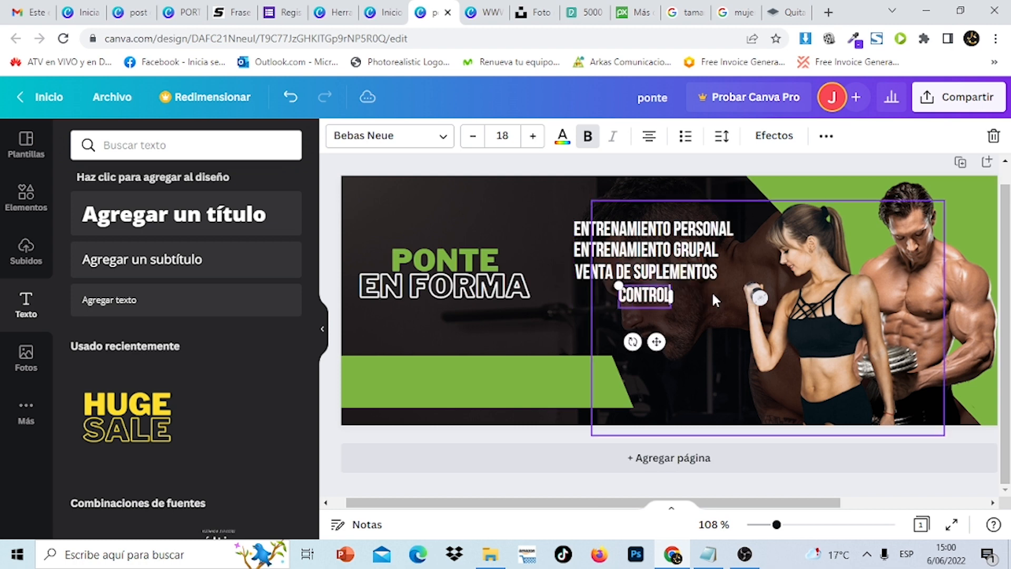
{"action": "type", "text": " DE PESO"}
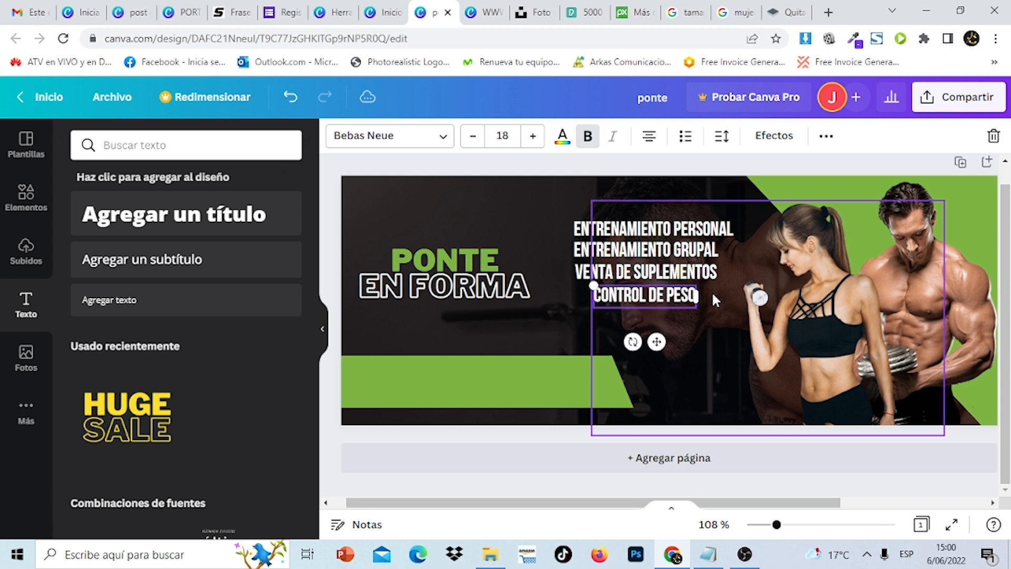
{"action": "left_click", "coordinate": [683, 167]}
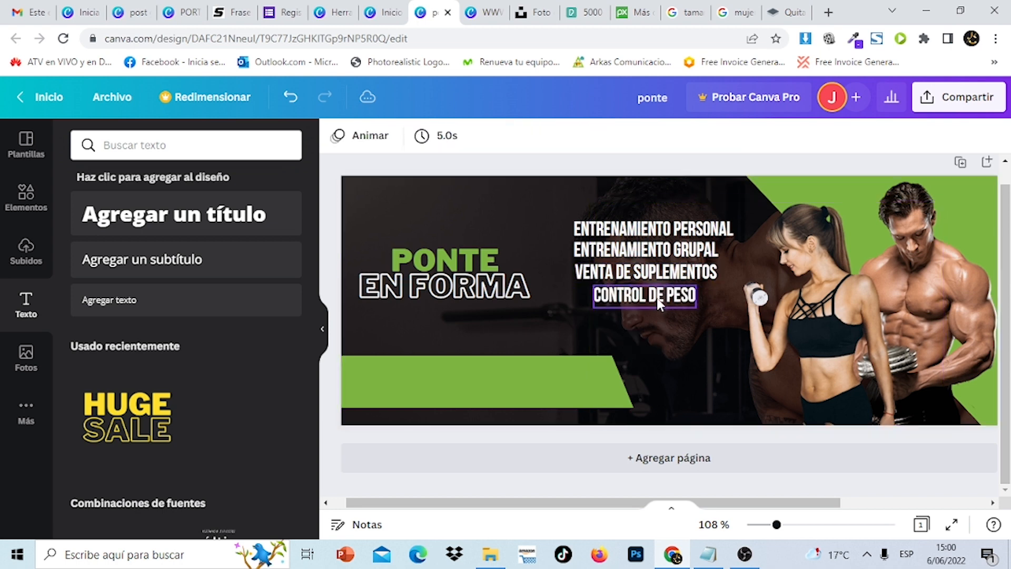
{"action": "left_click", "coordinate": [656, 298]}
{"action": "left_click_drag", "start_coordinate": [656, 298], "coordinate": [636, 298]}
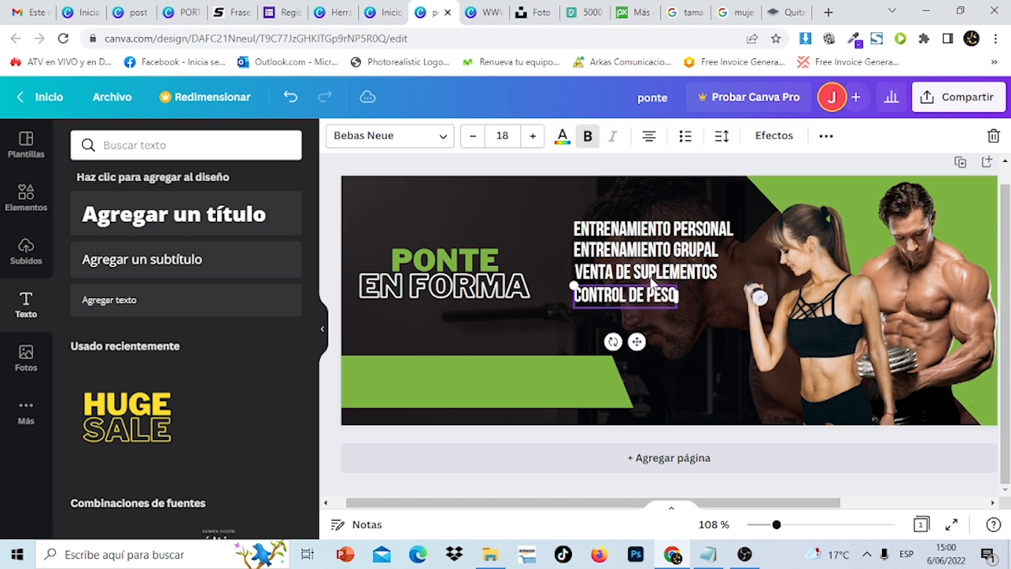
{"action": "left_click", "coordinate": [675, 232]}
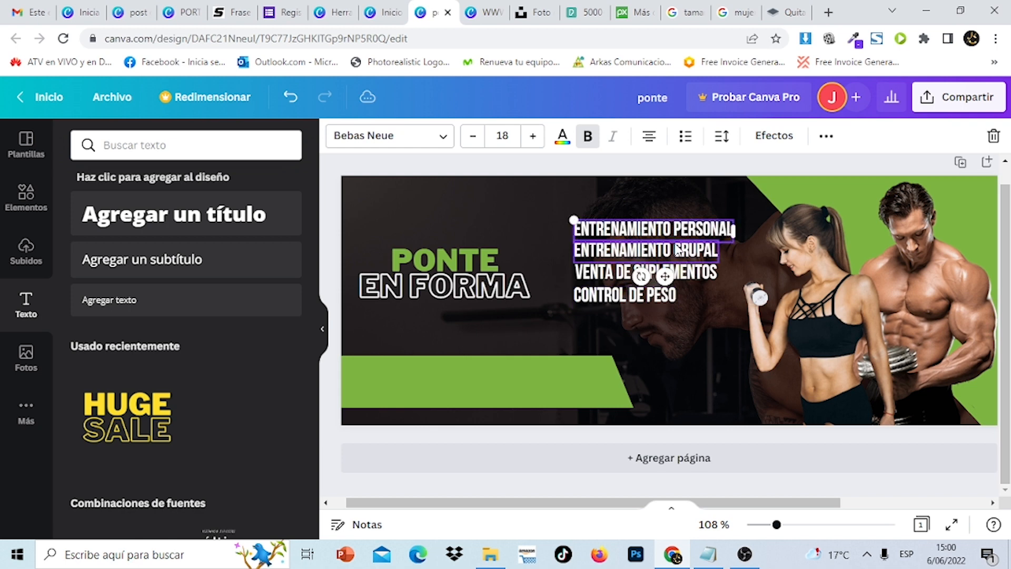
- Select all four service lines, including CONTROL DE PESO, and group them
{"action": "left_click", "coordinate": [677, 250], "text": "shift"}
{"action": "left_click", "coordinate": [672, 273], "text": "shift"}
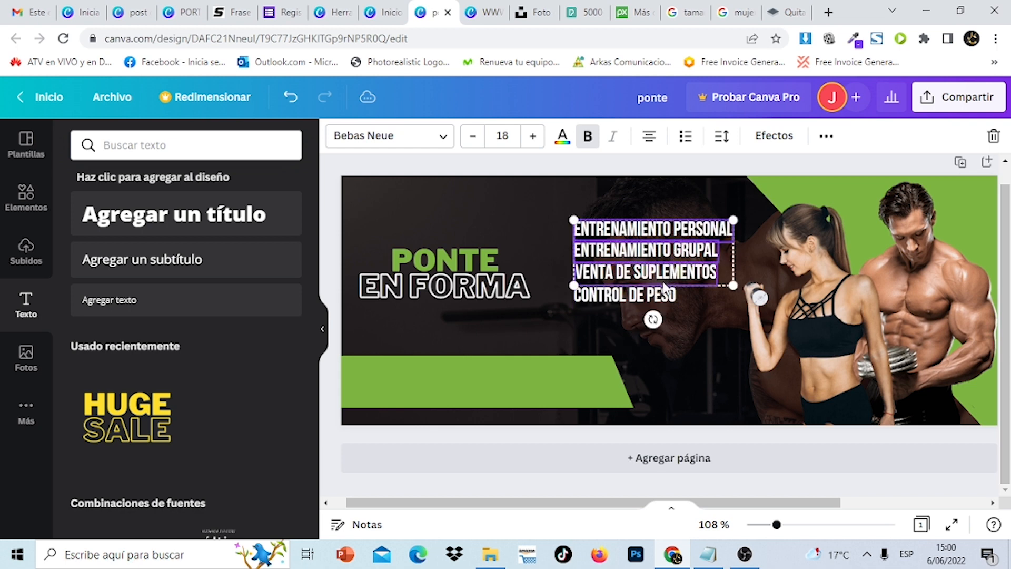
{"action": "left_click", "coordinate": [659, 294], "text": "shift"}
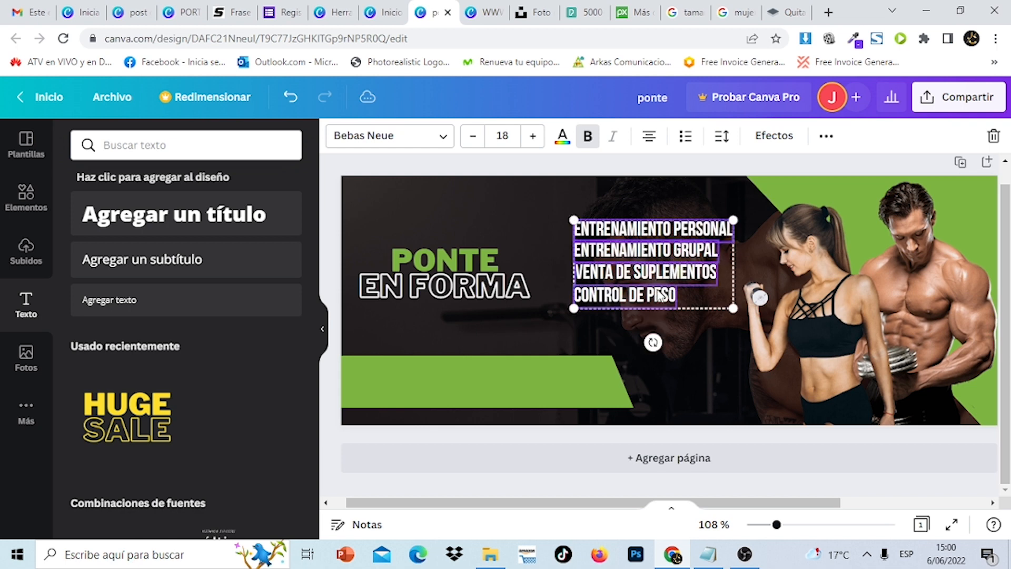
{"action": "left_click", "coordinate": [827, 137]}
{"action": "left_click", "coordinate": [620, 173]}
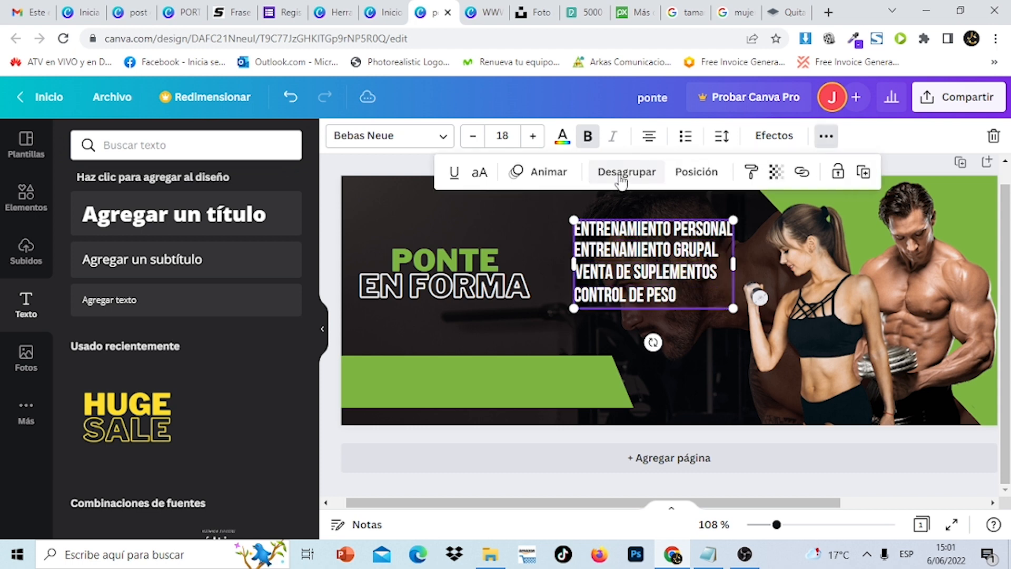
- Move the grouped services list beside the woman, then ungroup it into separate lines
{"action": "left_click_drag", "start_coordinate": [619, 277], "coordinate": [656, 220]}
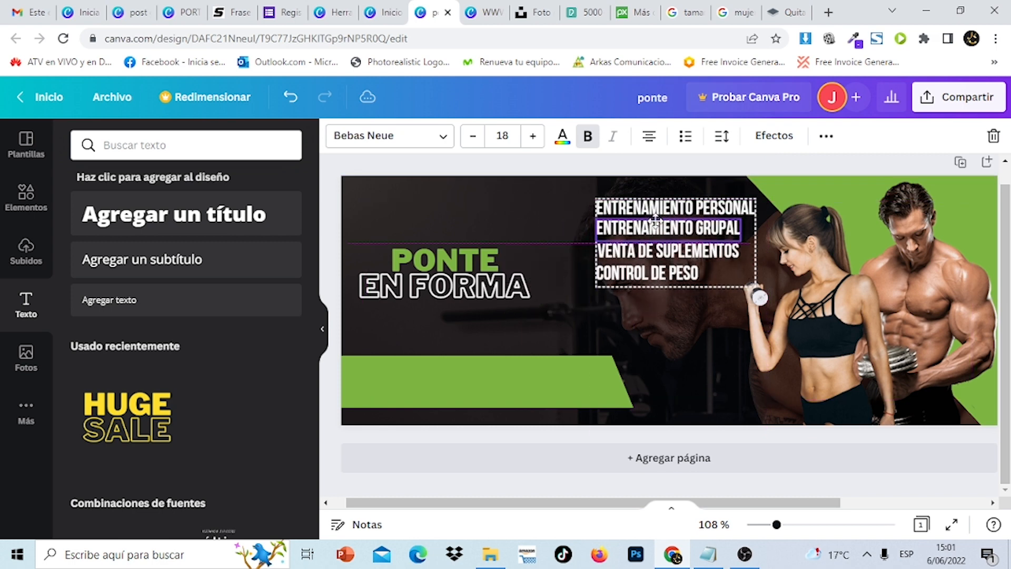
{"action": "left_click_drag", "start_coordinate": [656, 219], "coordinate": [651, 240]}
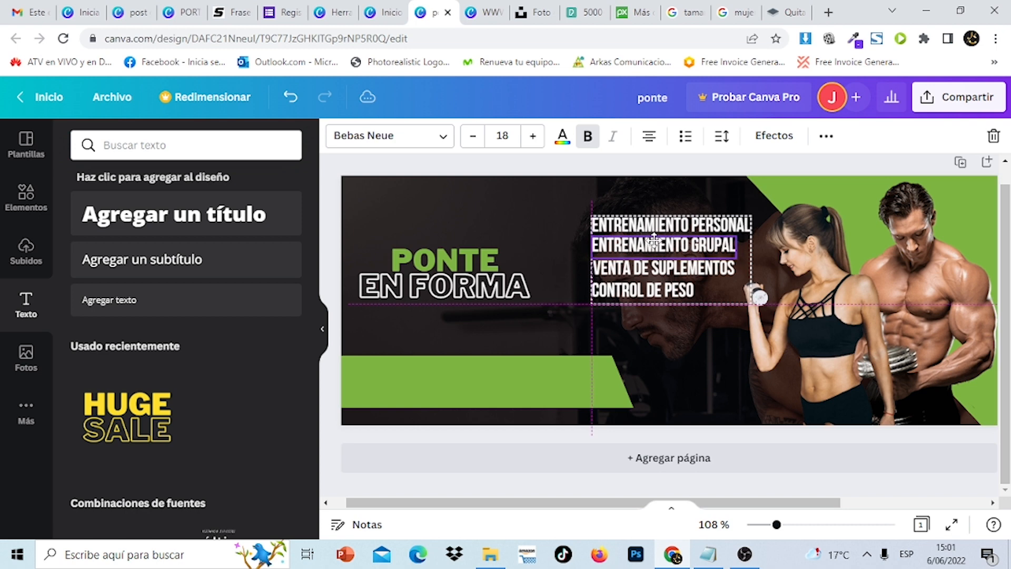
{"action": "left_click", "coordinate": [826, 136]}
{"action": "left_click", "coordinate": [586, 179]}
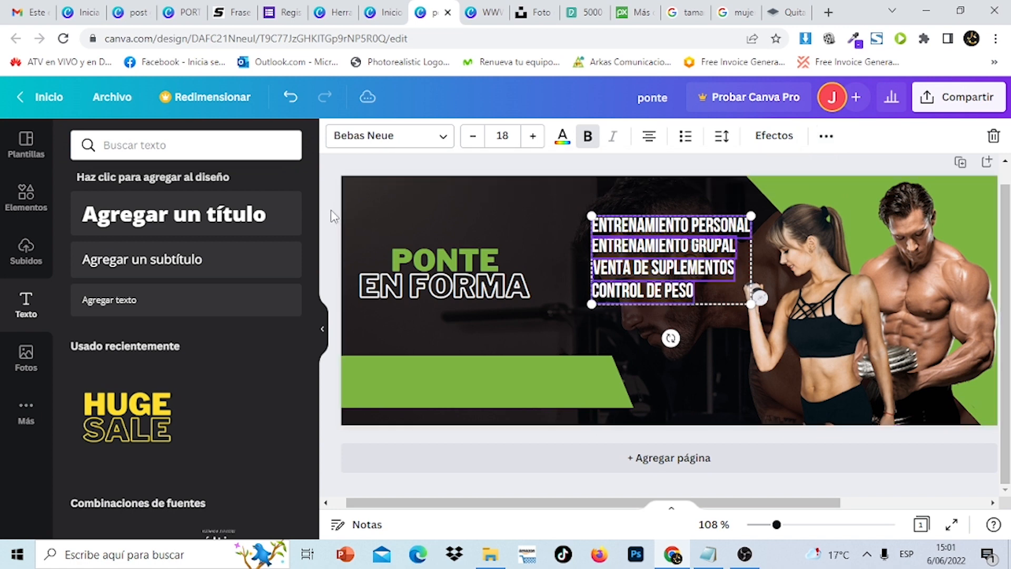
{"action": "left_click", "coordinate": [470, 169]}
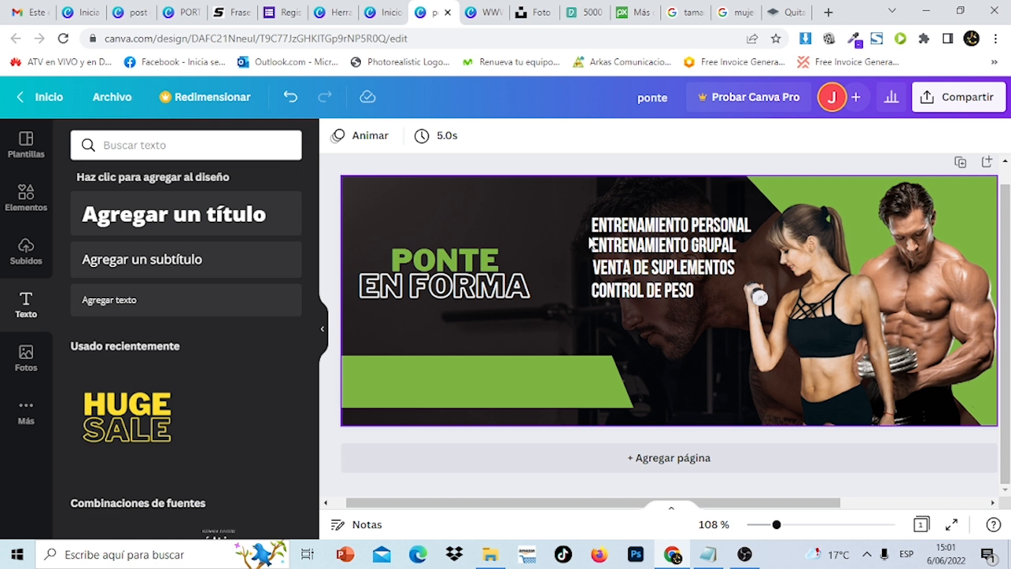
- Add a circle check mark from a 'CHECK' search, recolour it green, and shrink it
{"action": "left_click", "coordinate": [28, 203]}
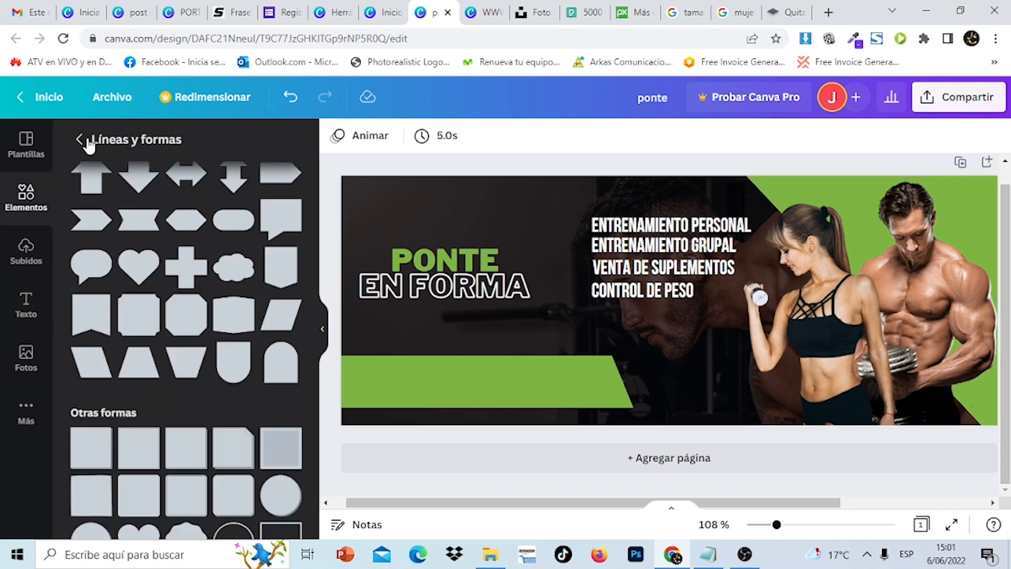
{"action": "left_click", "coordinate": [81, 139]}
{"action": "left_click", "coordinate": [139, 144]}
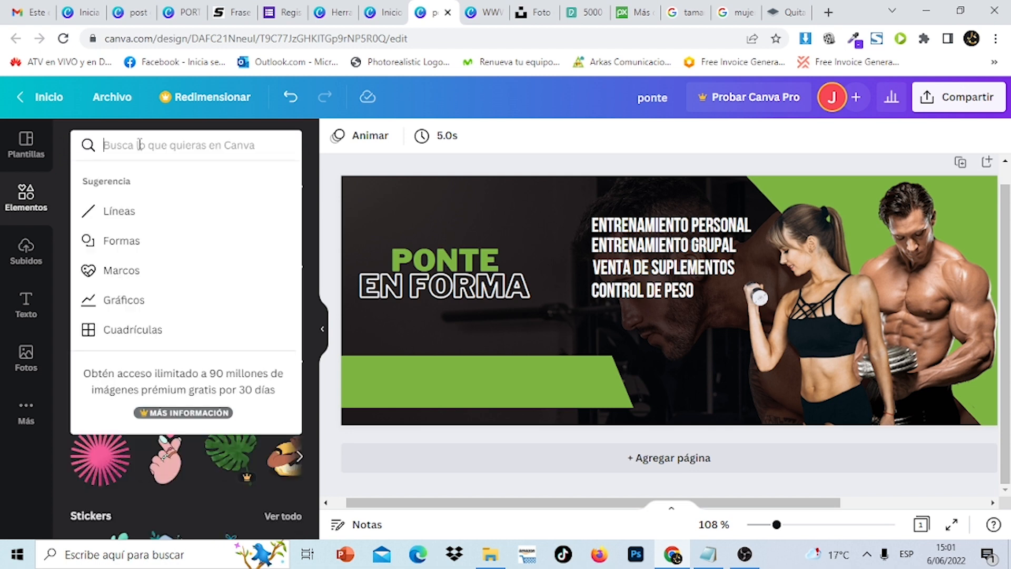
{"action": "type", "text": "CHECK"}
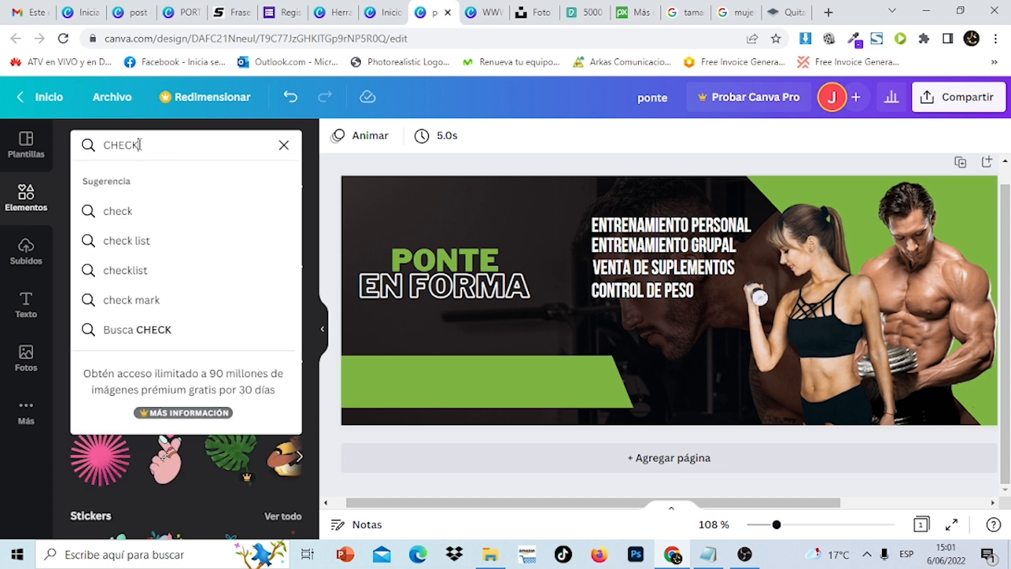
{"action": "key", "text": "Return"}
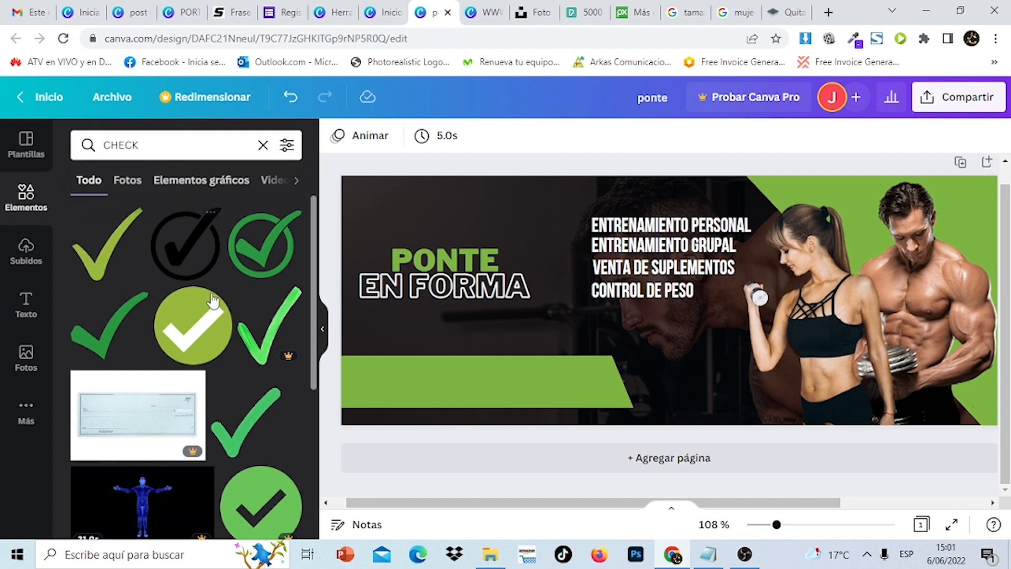
{"action": "left_click", "coordinate": [191, 334]}
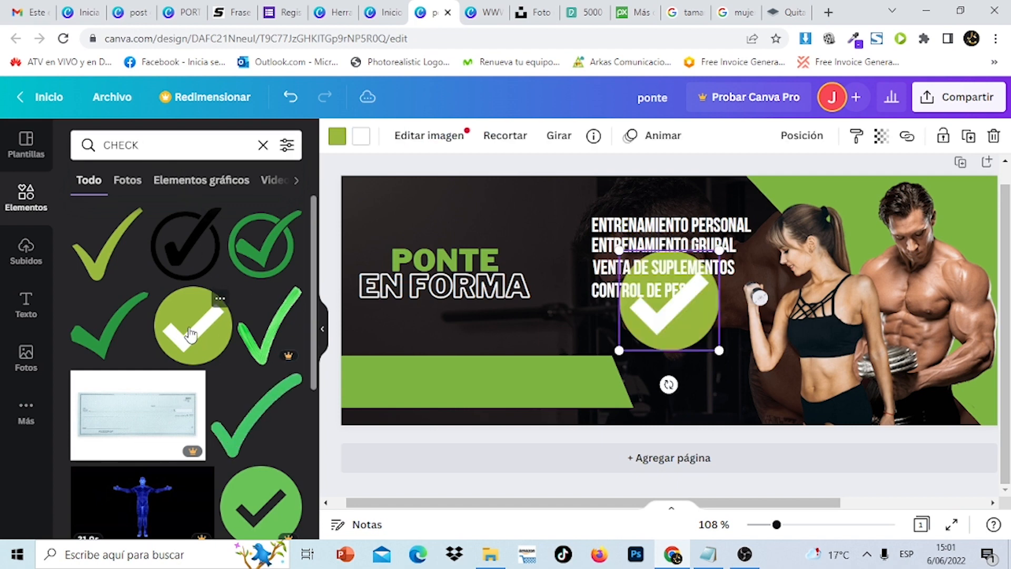
{"action": "left_click", "coordinate": [337, 136]}
{"action": "left_click", "coordinate": [165, 213]}
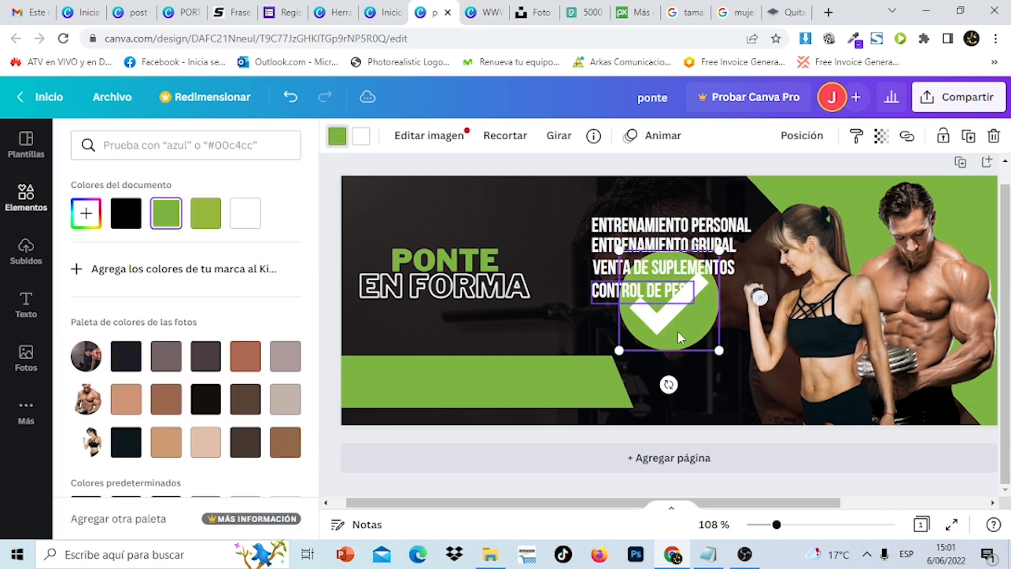
{"action": "left_click_drag", "start_coordinate": [719, 351], "coordinate": [580, 225]}
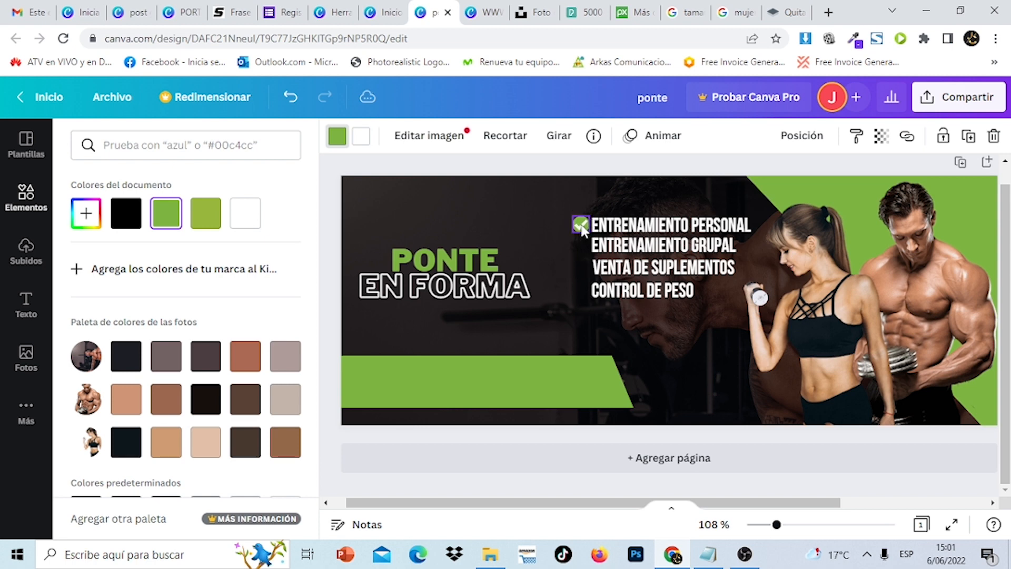
- Duplicate the check beside ENTRENAMIENTO GRUPAL and VENTA DE SUPLEMENTOS
{"action": "left_click", "coordinate": [693, 165]}
{"action": "left_click", "coordinate": [693, 164]}
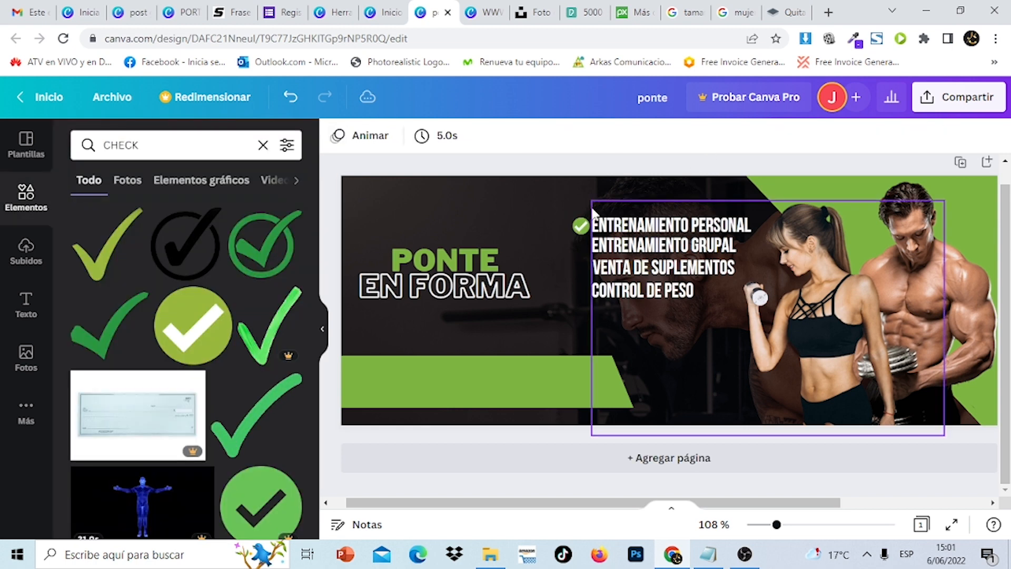
{"action": "left_click", "coordinate": [581, 228]}
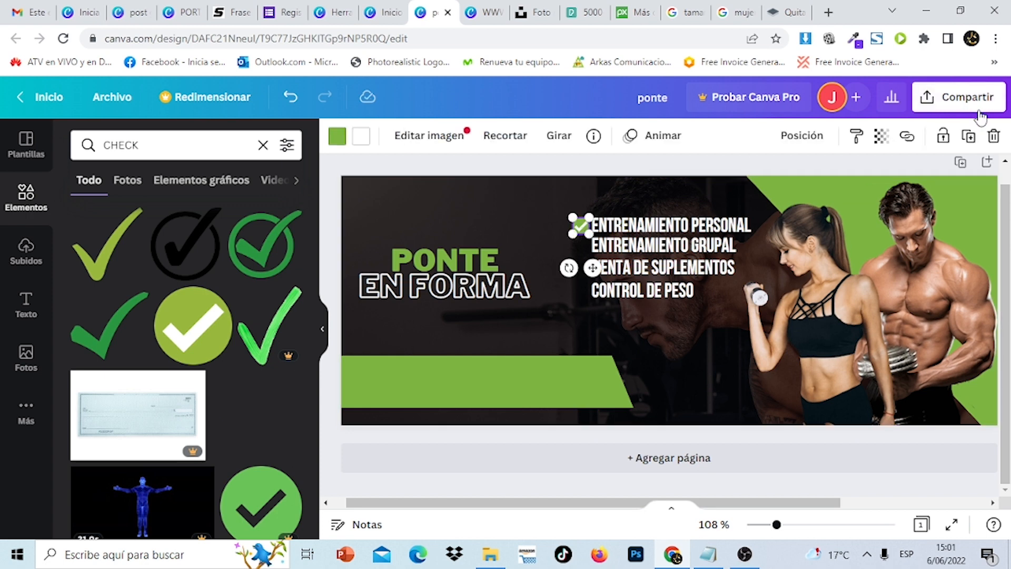
{"action": "left_click", "coordinate": [969, 138]}
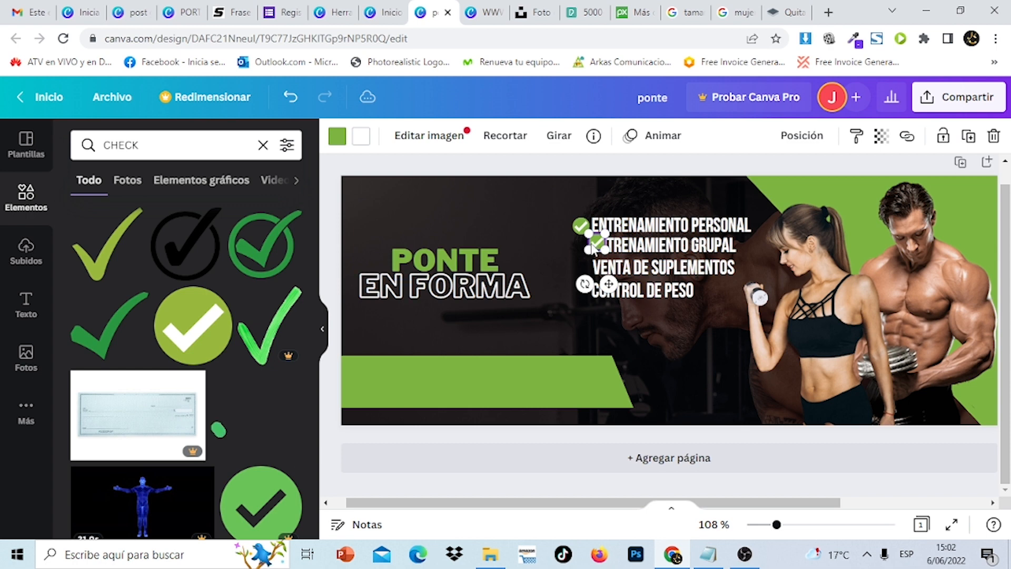
{"action": "left_click_drag", "start_coordinate": [596, 247], "coordinate": [581, 243]}
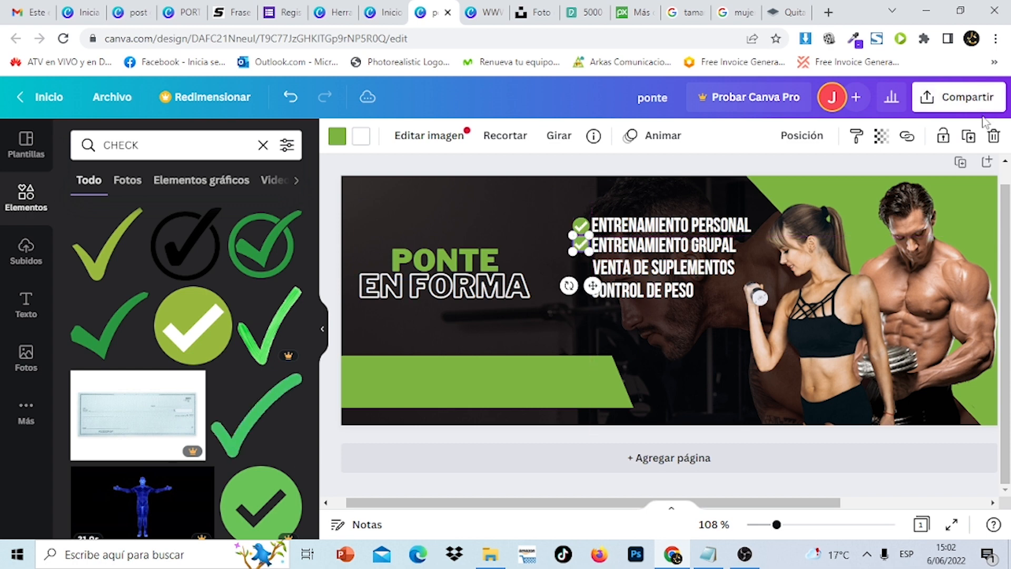
{"action": "left_click", "coordinate": [968, 142]}
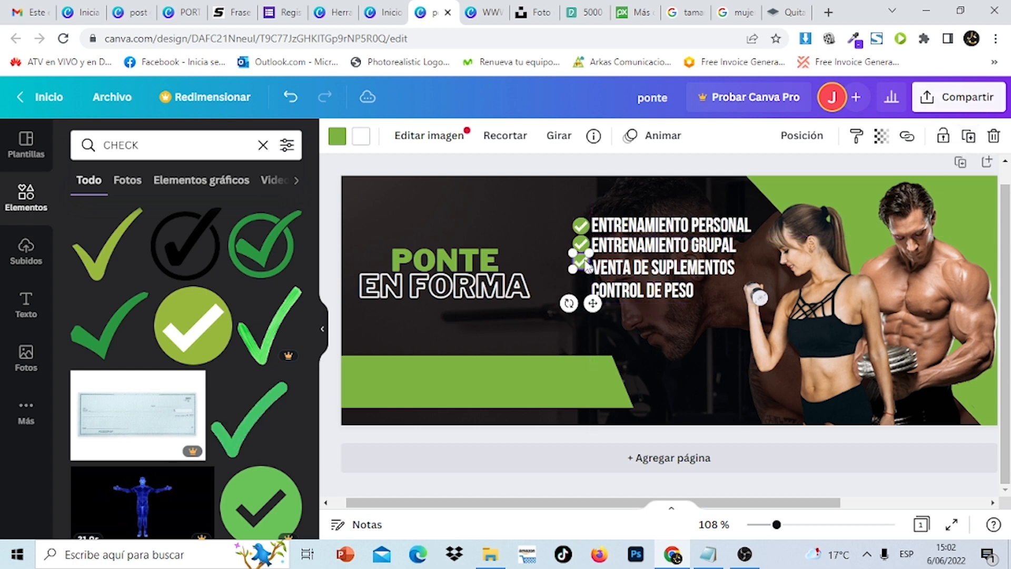
{"action": "left_click_drag", "start_coordinate": [583, 261], "coordinate": [583, 264]}
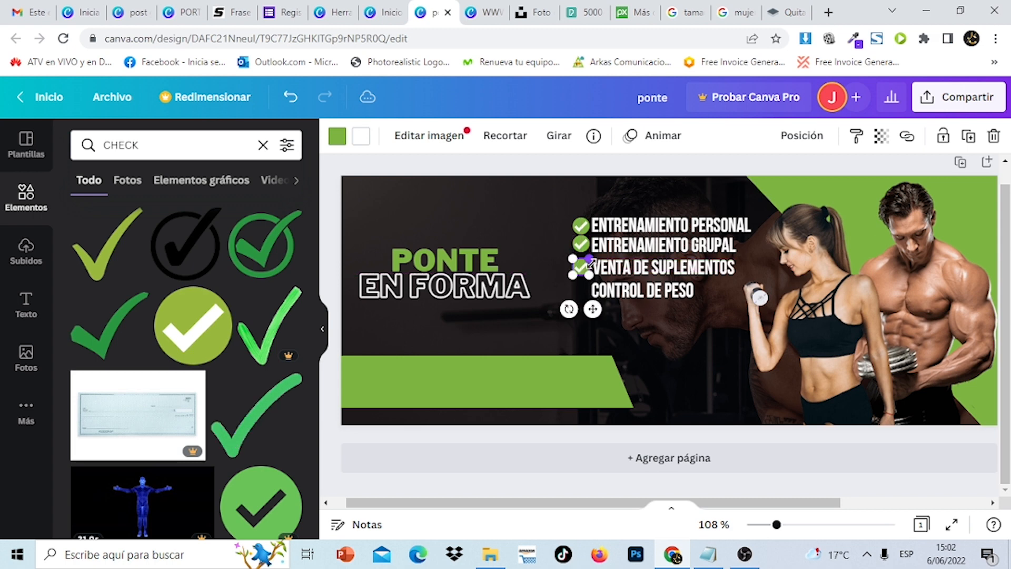
- Restore a deleted check and add the last check beside CONTROL DE PESO
{"action": "left_click", "coordinate": [586, 248]}
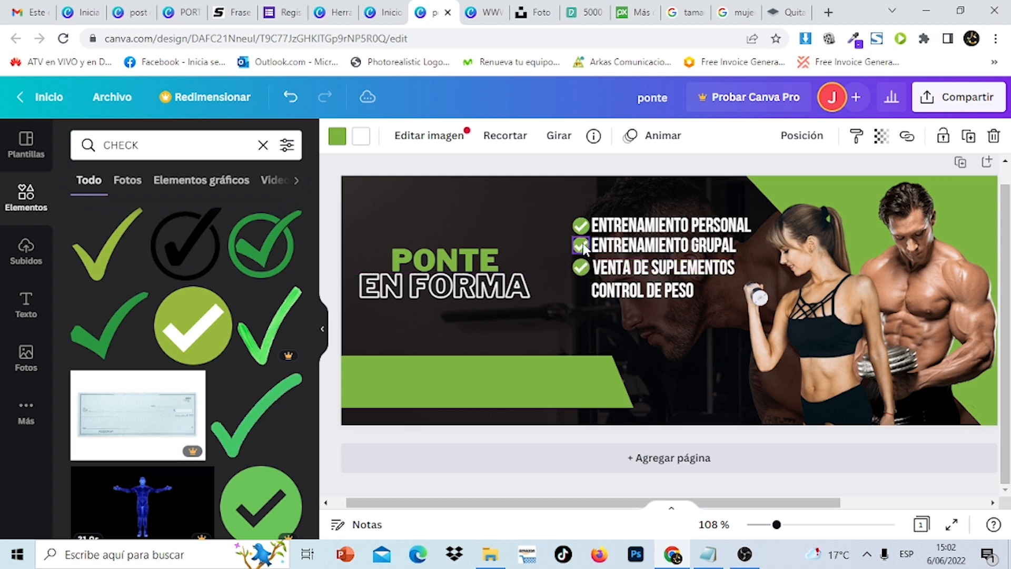
{"action": "left_click", "coordinate": [999, 136]}
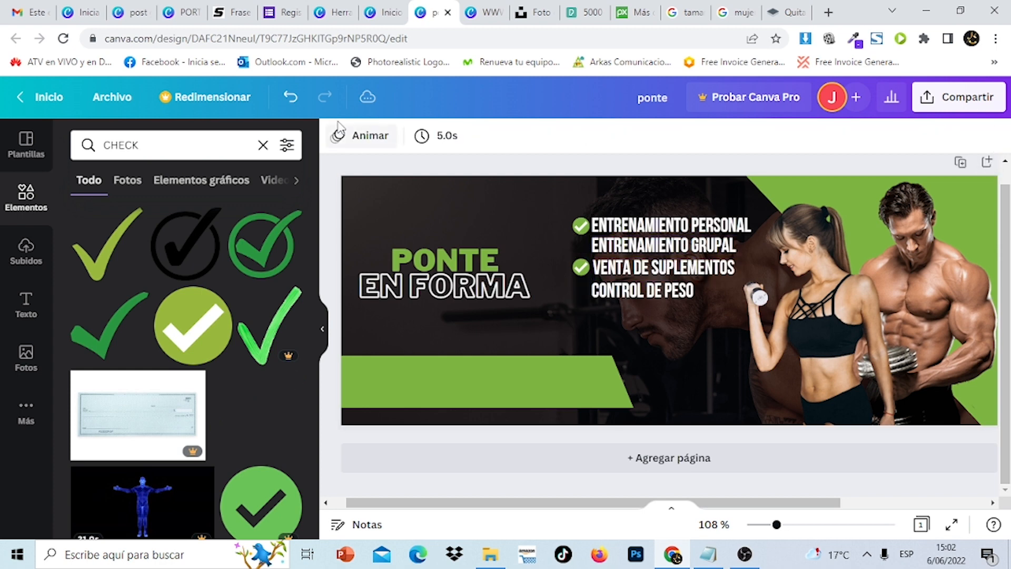
{"action": "left_click", "coordinate": [291, 98]}
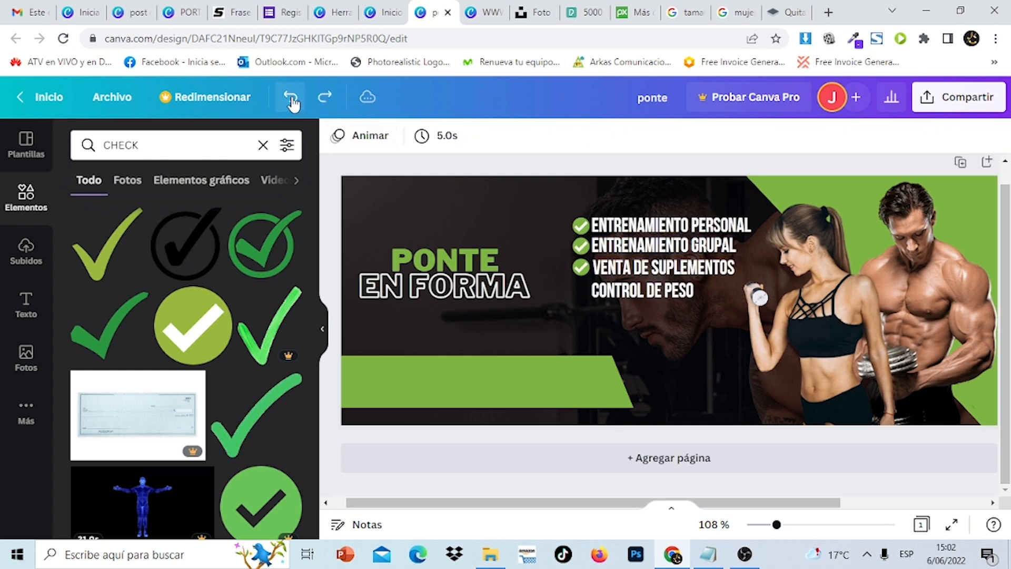
{"action": "left_click", "coordinate": [582, 267]}
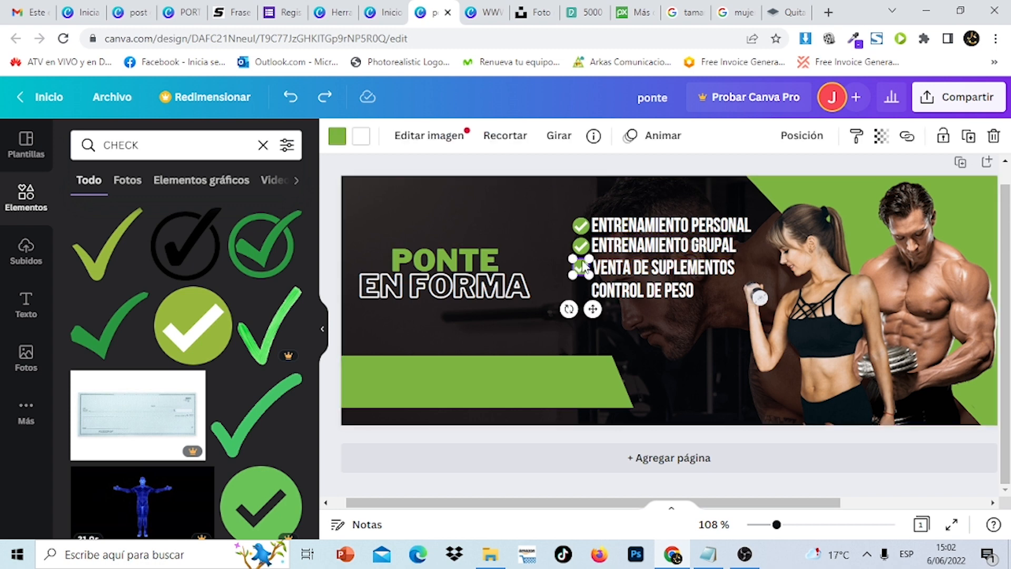
{"action": "left_click", "coordinate": [967, 135]}
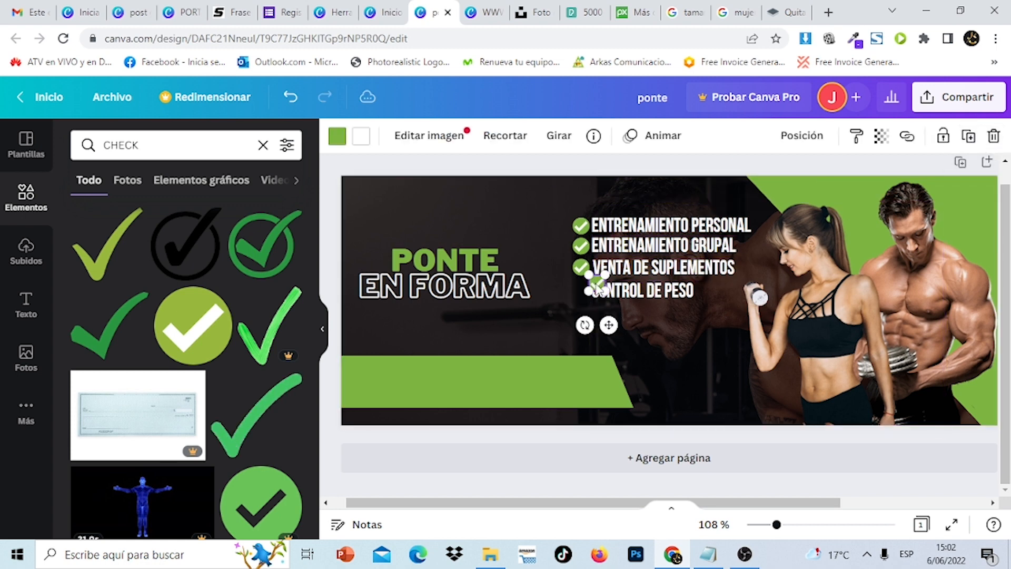
{"action": "left_click_drag", "start_coordinate": [598, 289], "coordinate": [580, 294]}
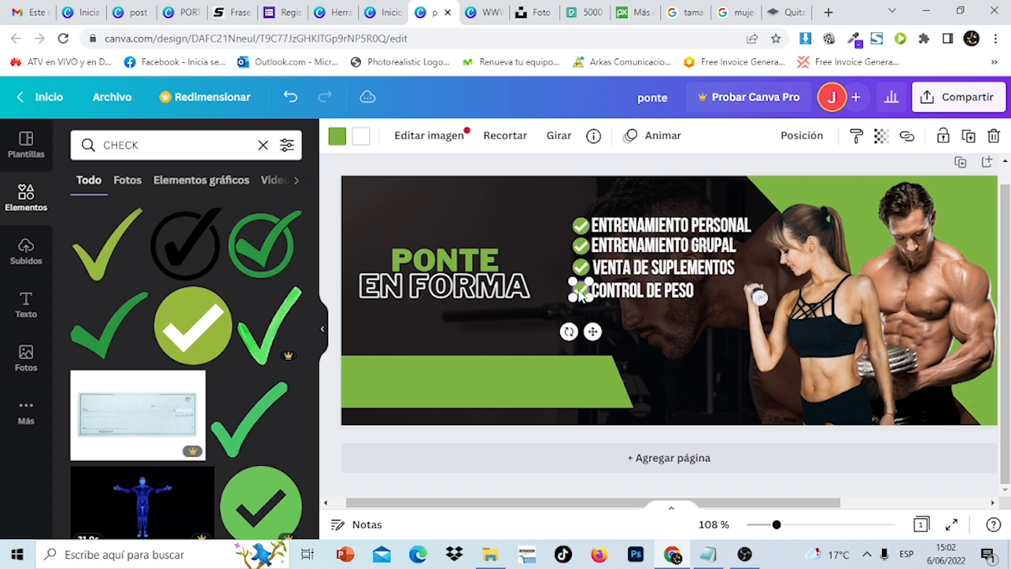
{"action": "left_click", "coordinate": [614, 161]}
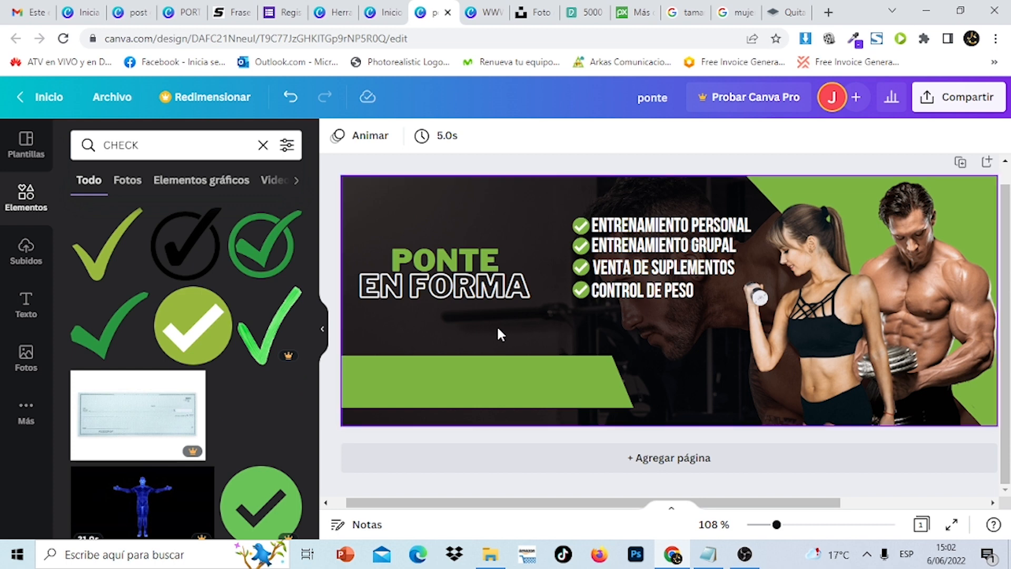
- Add a white League Spartan heading just below EN FORMA
{"action": "left_click", "coordinate": [480, 324]}
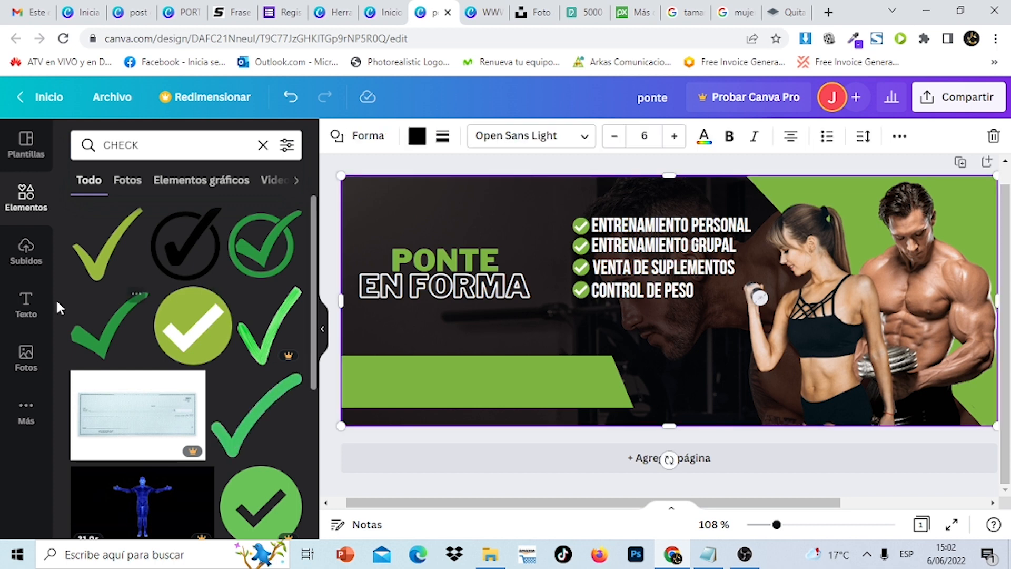
{"action": "left_click", "coordinate": [29, 309]}
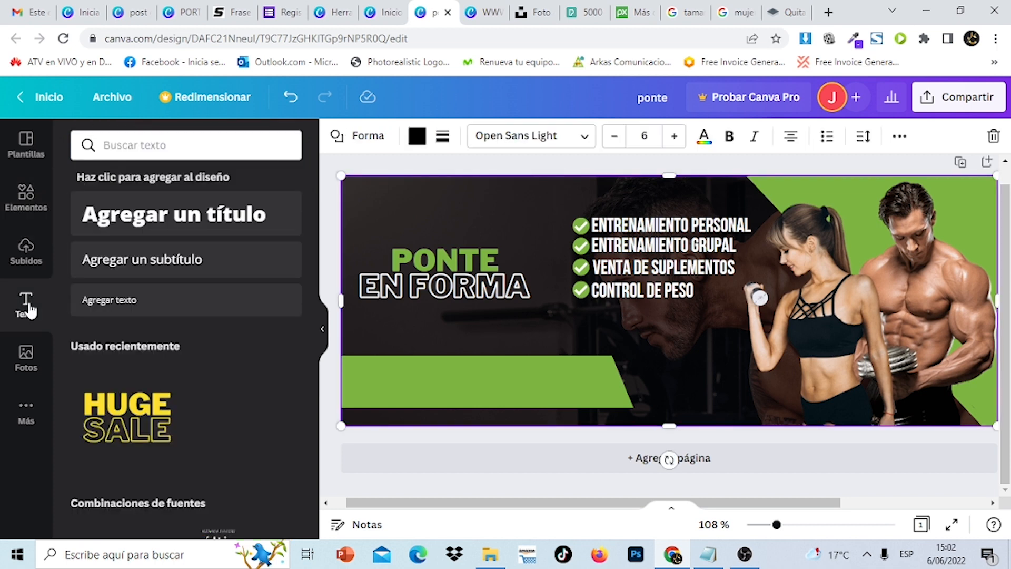
{"action": "left_click", "coordinate": [188, 230]}
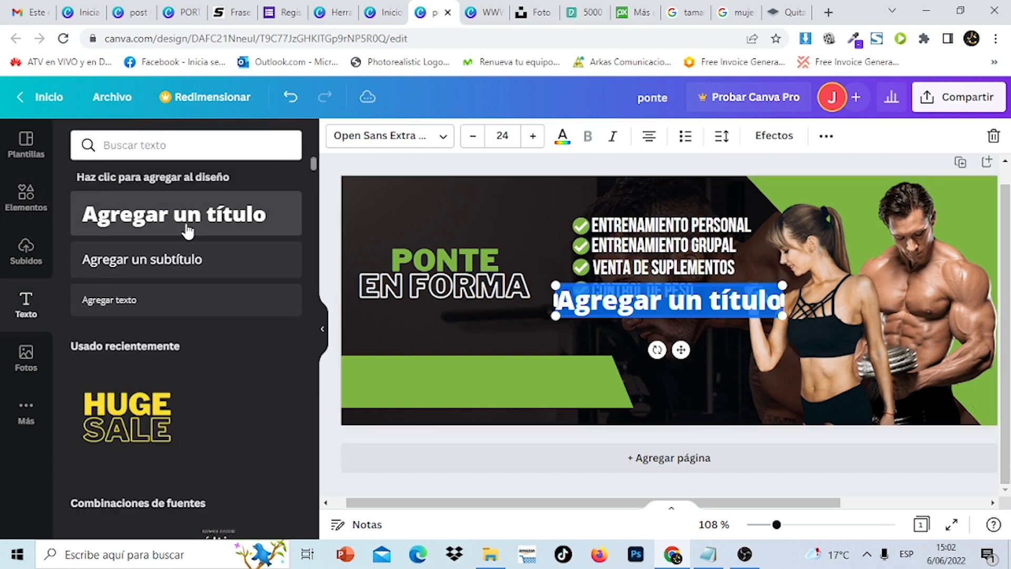
{"action": "left_click", "coordinate": [445, 142]}
{"action": "type", "text": "BEBAS"}
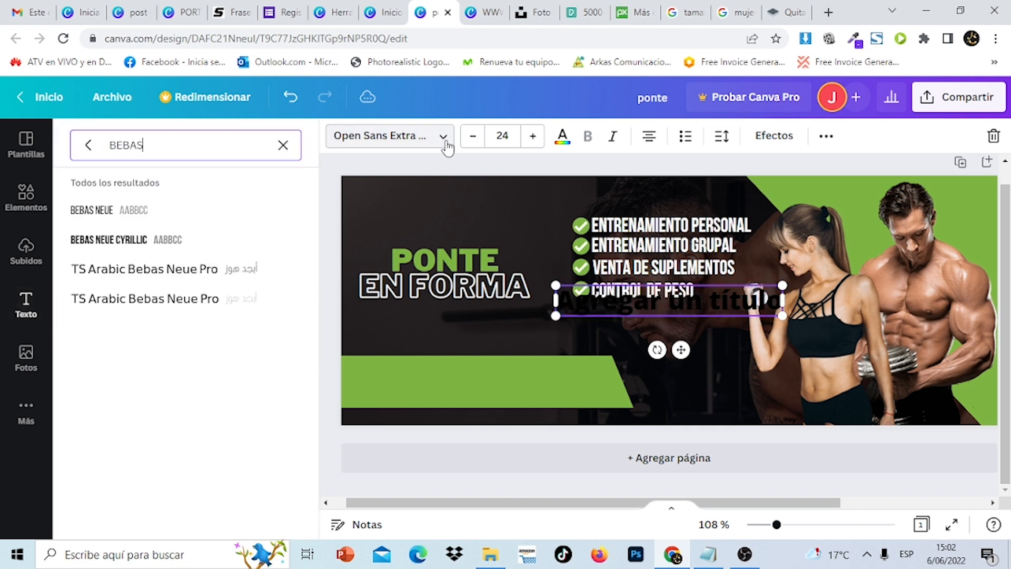
{"action": "left_click", "coordinate": [283, 145]}
{"action": "type", "text": "L"}
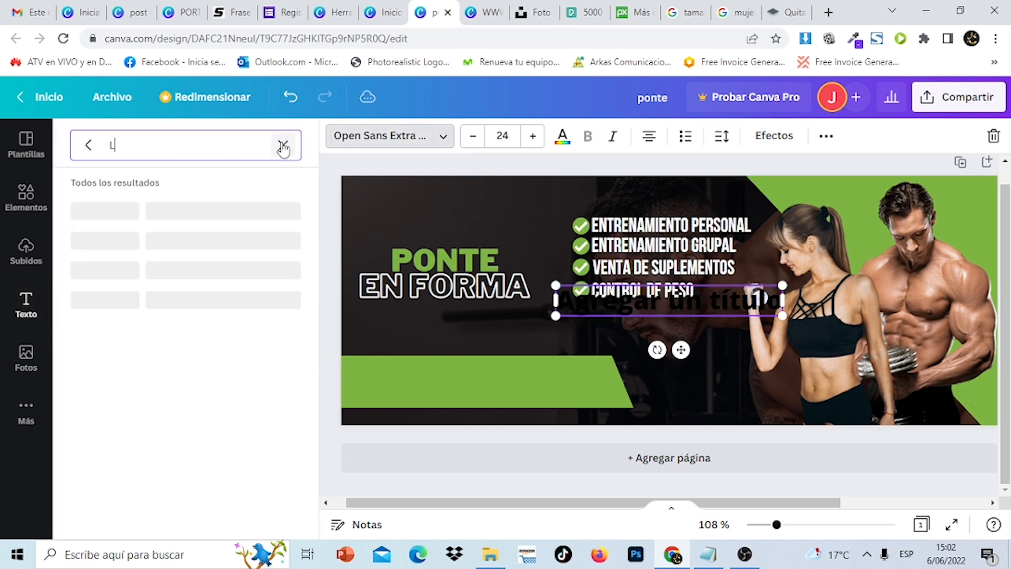
{"action": "type", "text": "EAGUE SP"}
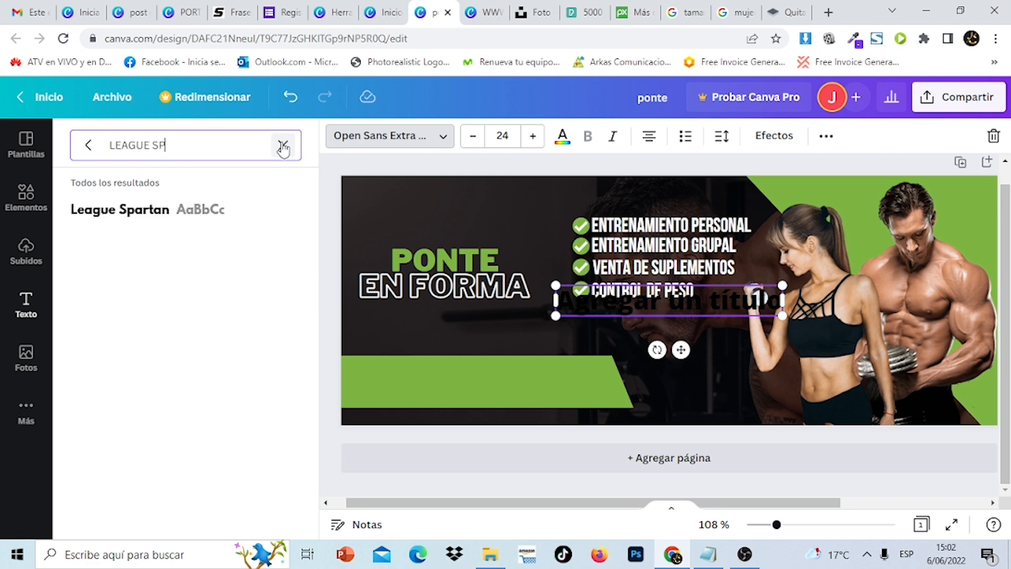
{"action": "left_click", "coordinate": [149, 213]}
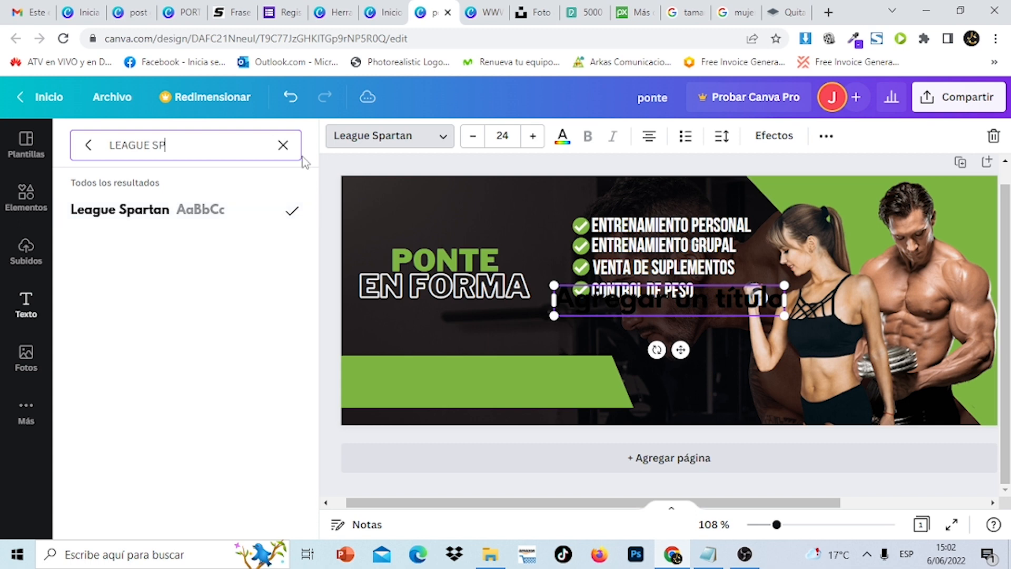
{"action": "left_click", "coordinate": [562, 136]}
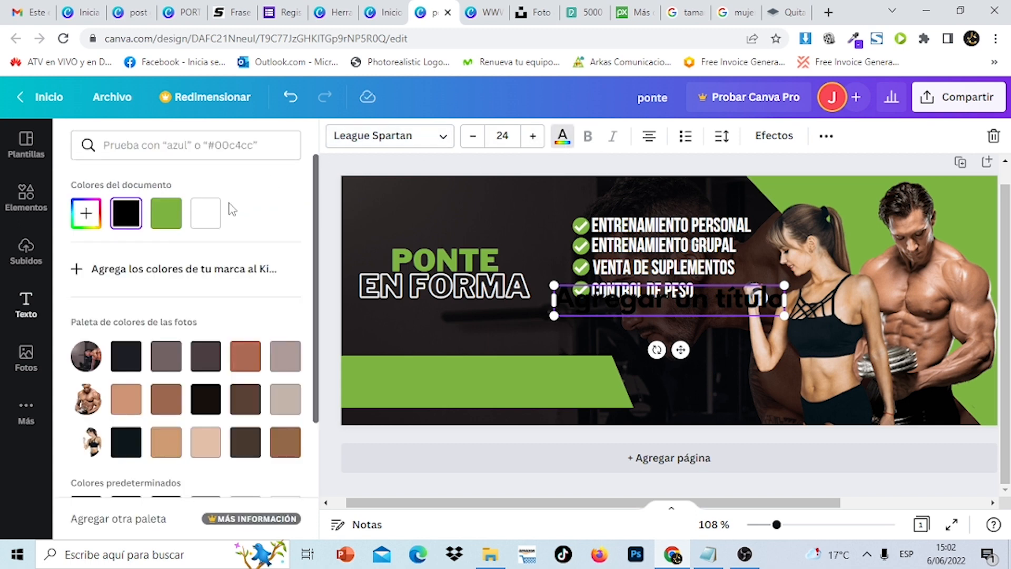
{"action": "left_click", "coordinate": [205, 213]}
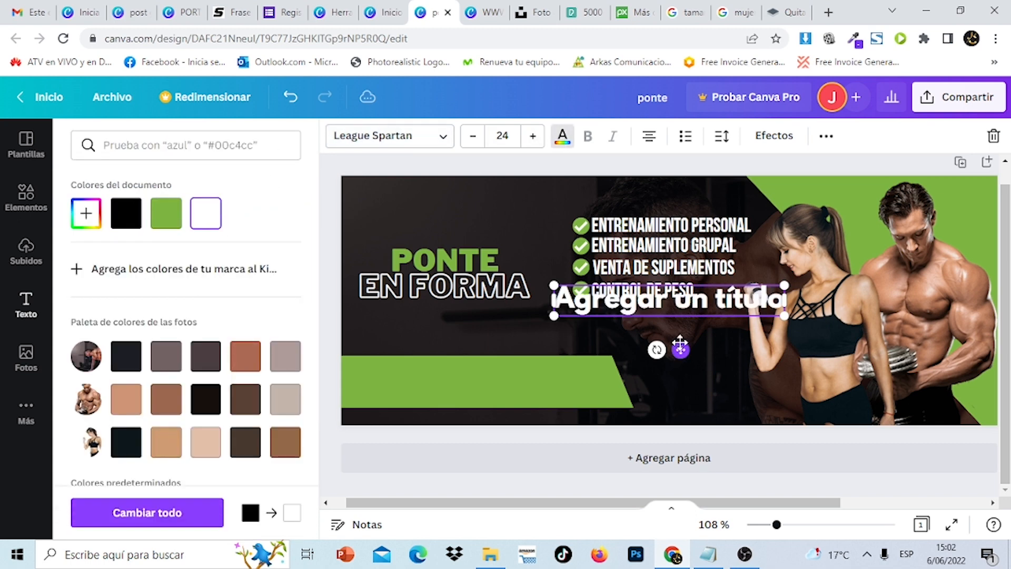
{"action": "left_click_drag", "start_coordinate": [680, 348], "coordinate": [550, 370]}
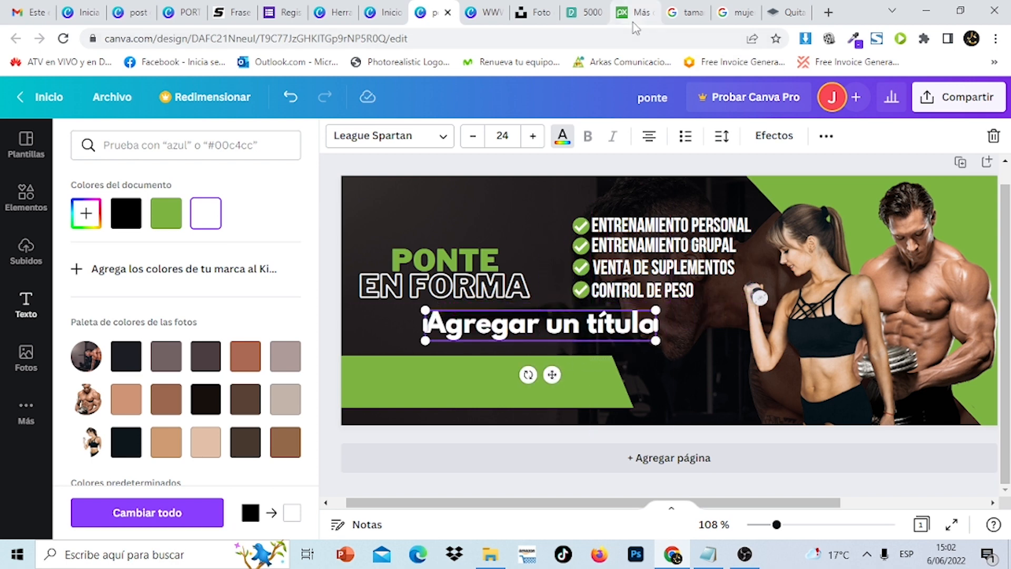
- Copy the quote 'Confía en el proceso y los resultados llegarán' from the gym quotes page
{"action": "left_click", "coordinate": [230, 9]}
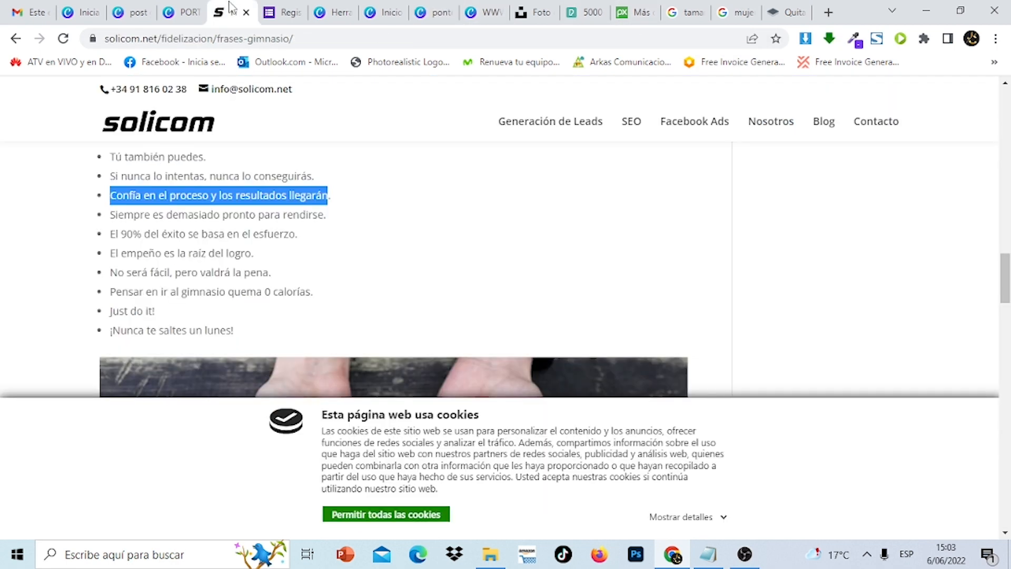
{"action": "right_click", "coordinate": [261, 195]}
{"action": "left_click", "coordinate": [303, 206]}
{"action": "left_click", "coordinate": [490, 17]}
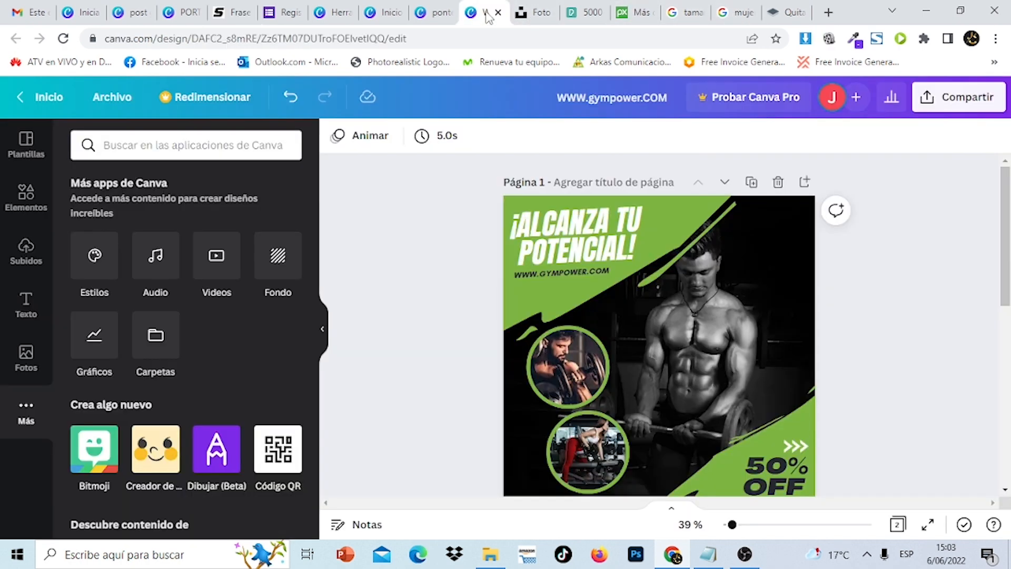
{"action": "left_click", "coordinate": [434, 21]}
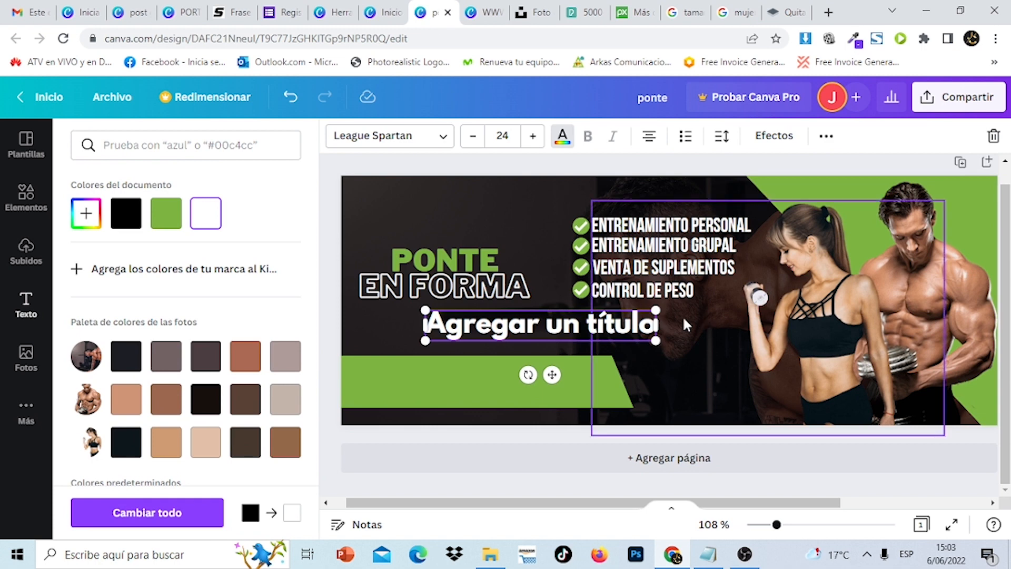
- Replace the heading text with the pasted quote, sized 15 and coloured green
{"action": "key", "text": "ctrl+a"}
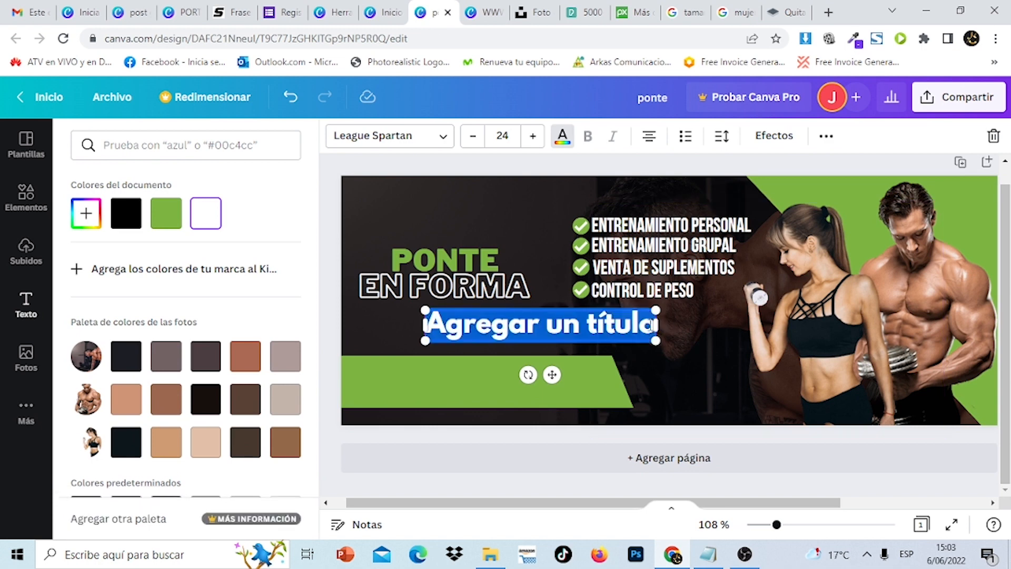
{"action": "type", "text": "Confía en el proceso y los resultados llegarán"}
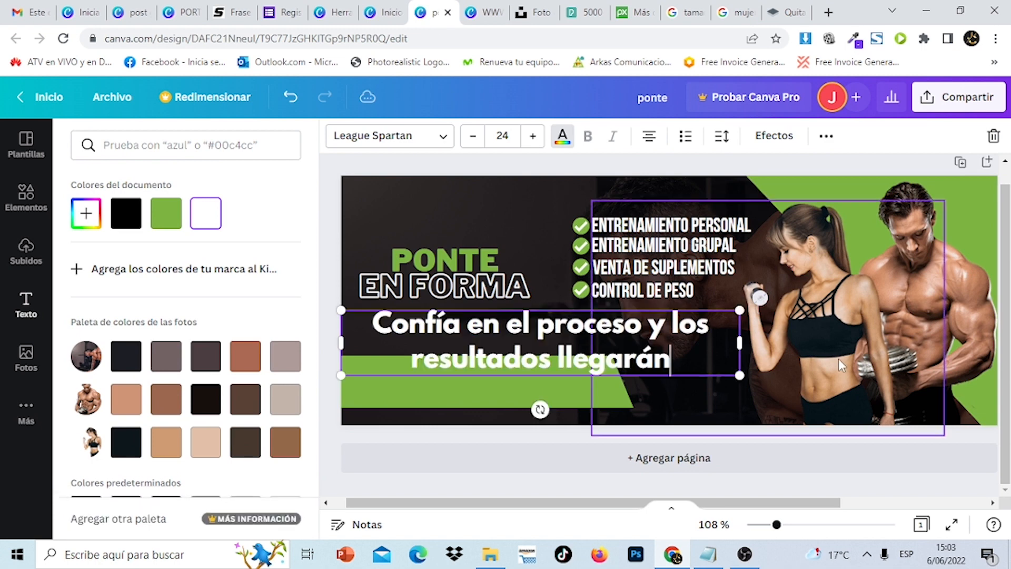
{"action": "left_click", "coordinate": [471, 146]}
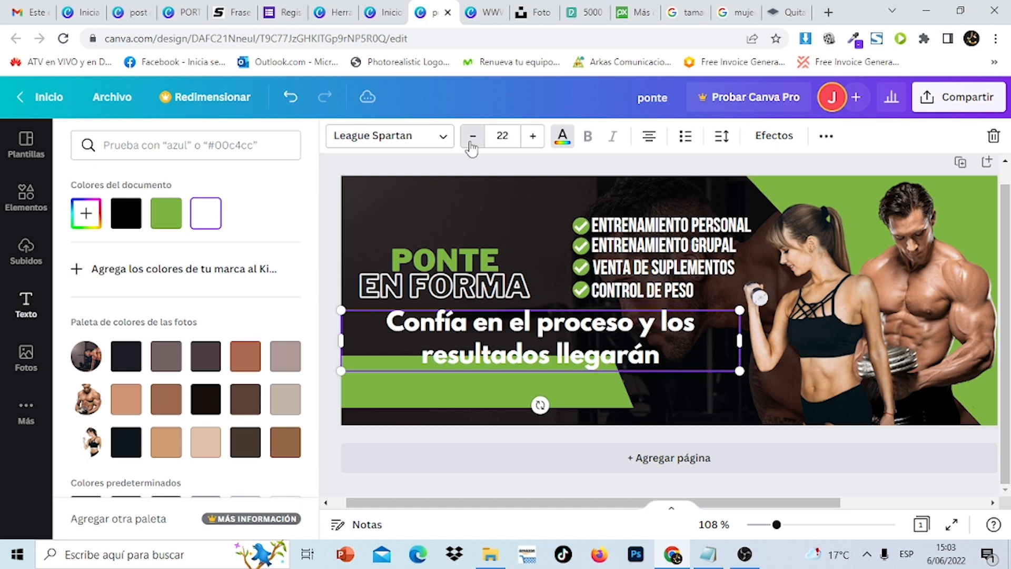
{"action": "left_click", "coordinate": [471, 146]}
{"action": "left_click", "coordinate": [471, 146]}
{"action": "left_click", "coordinate": [472, 146]}
{"action": "left_click", "coordinate": [472, 138]}
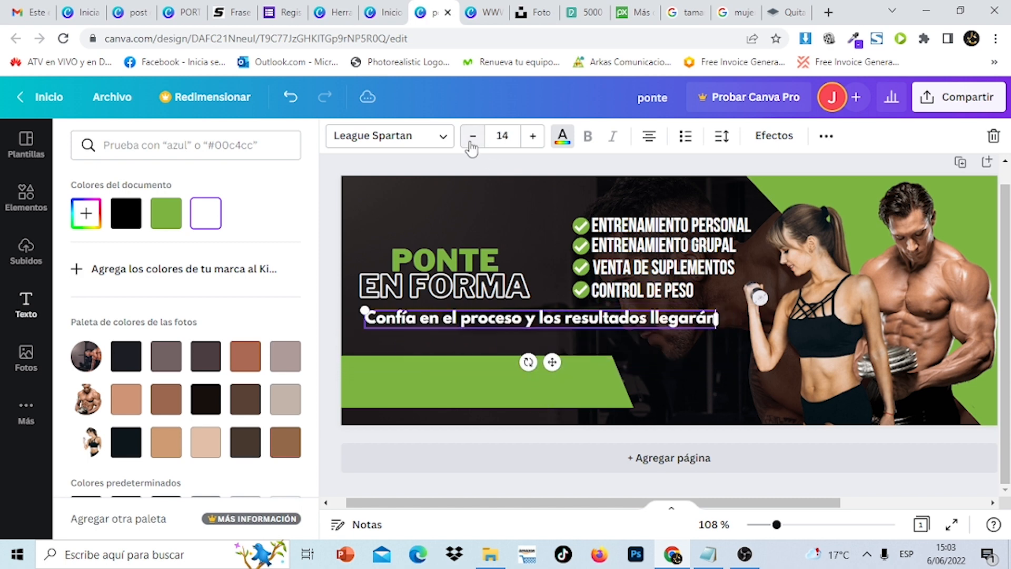
{"action": "left_click", "coordinate": [533, 138]}
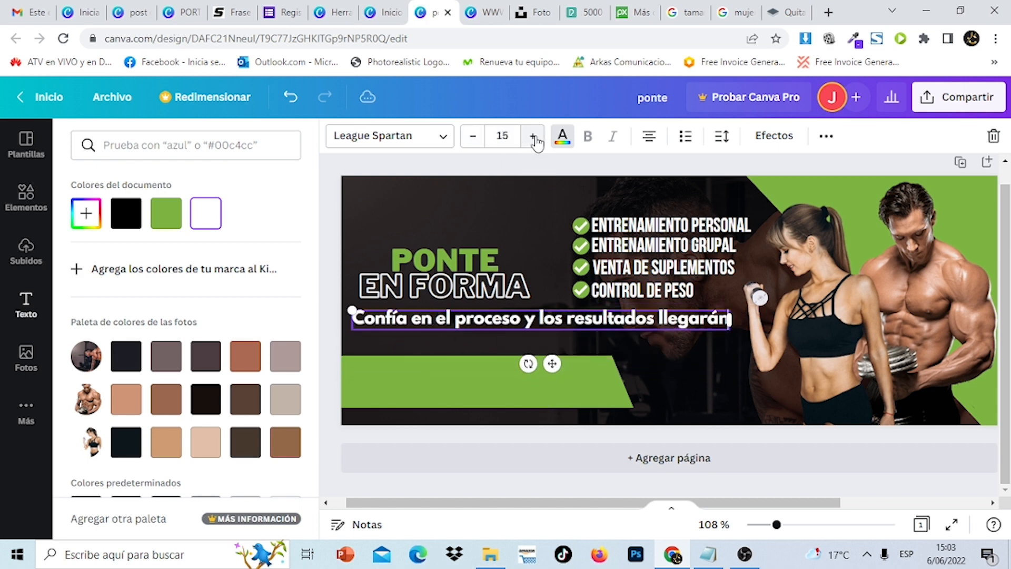
{"action": "left_click", "coordinate": [166, 213]}
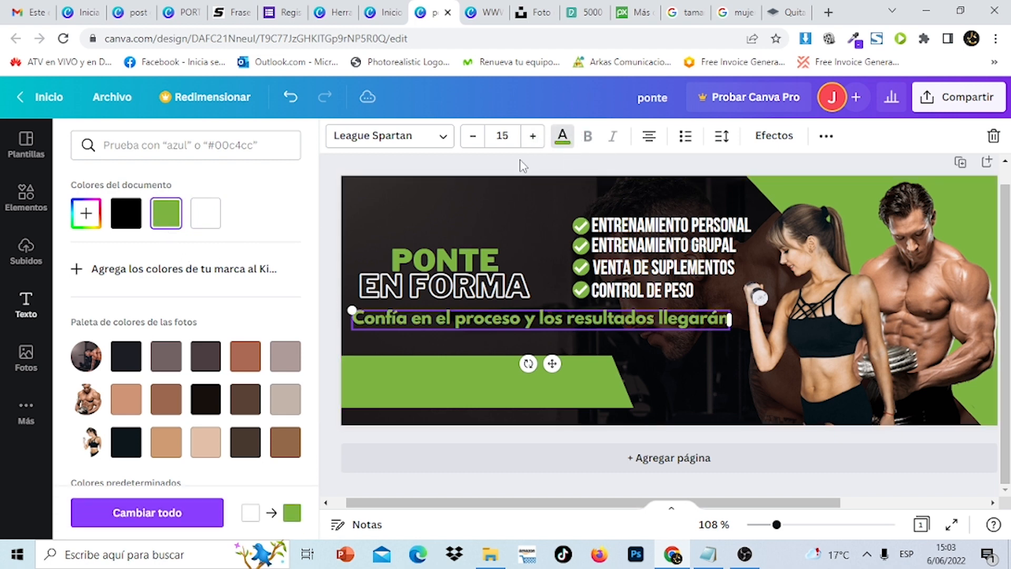
{"action": "key", "text": "Escape"}
- Nudge the quote slightly lower under EN FORMA
{"action": "left_click", "coordinate": [536, 166]}
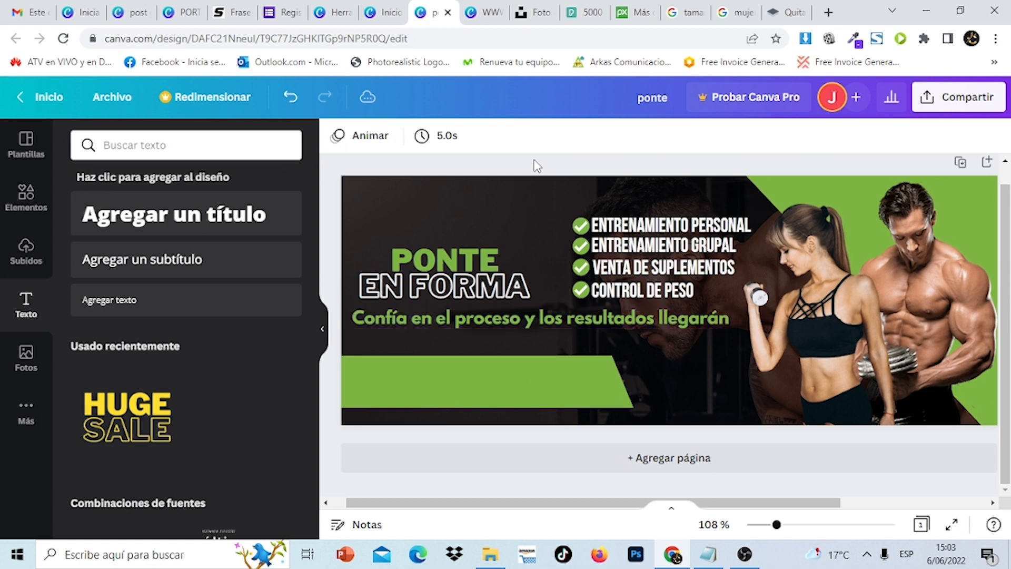
{"action": "left_click_drag", "start_coordinate": [624, 308], "coordinate": [625, 320]}
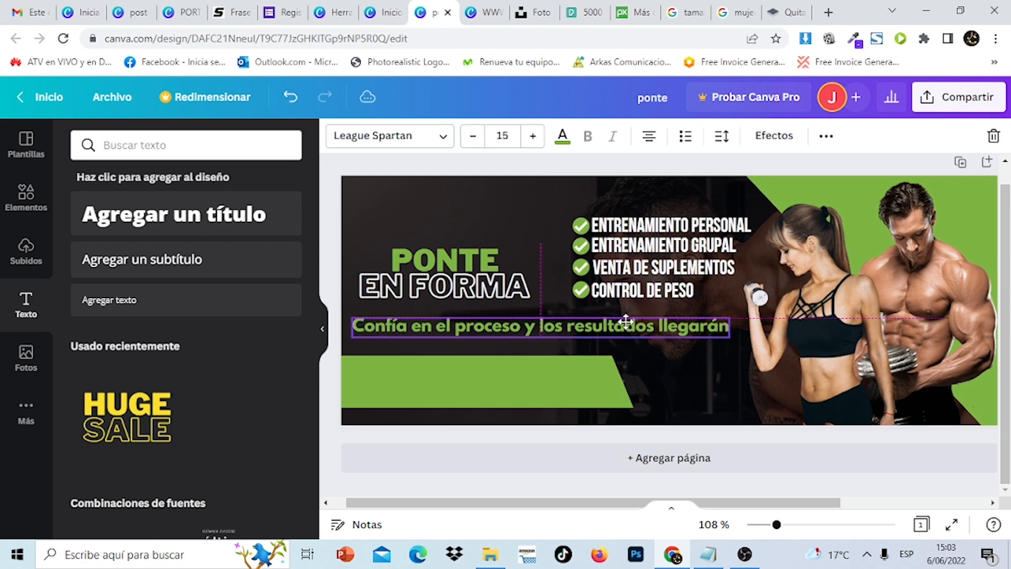
{"action": "left_click", "coordinate": [615, 162]}
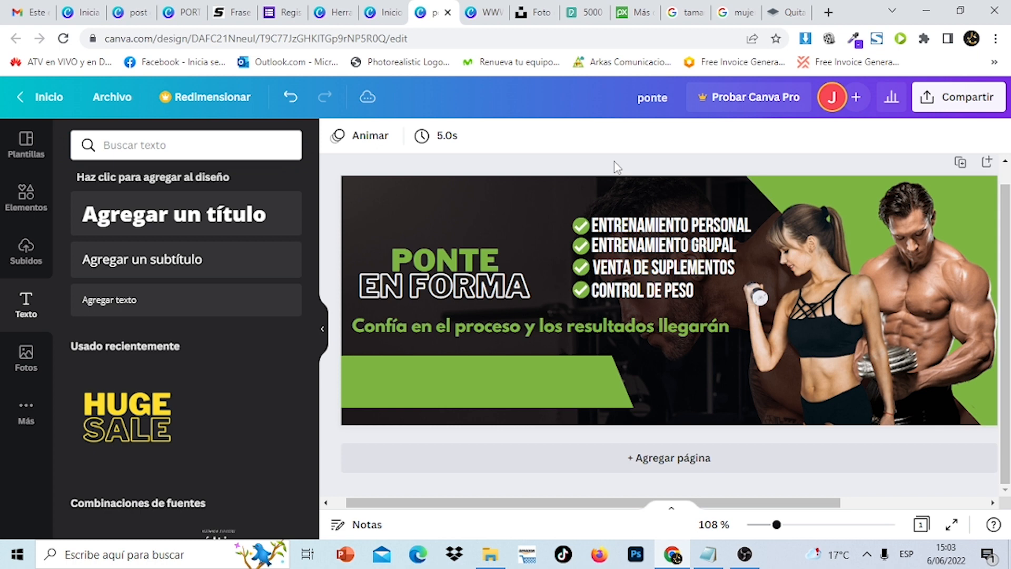
- Copy the ENTRENAMIENTO PERSONAL text line and paste a duplicate onto the banner
{"action": "left_click", "coordinate": [730, 231]}
{"action": "right_click", "coordinate": [730, 232]}
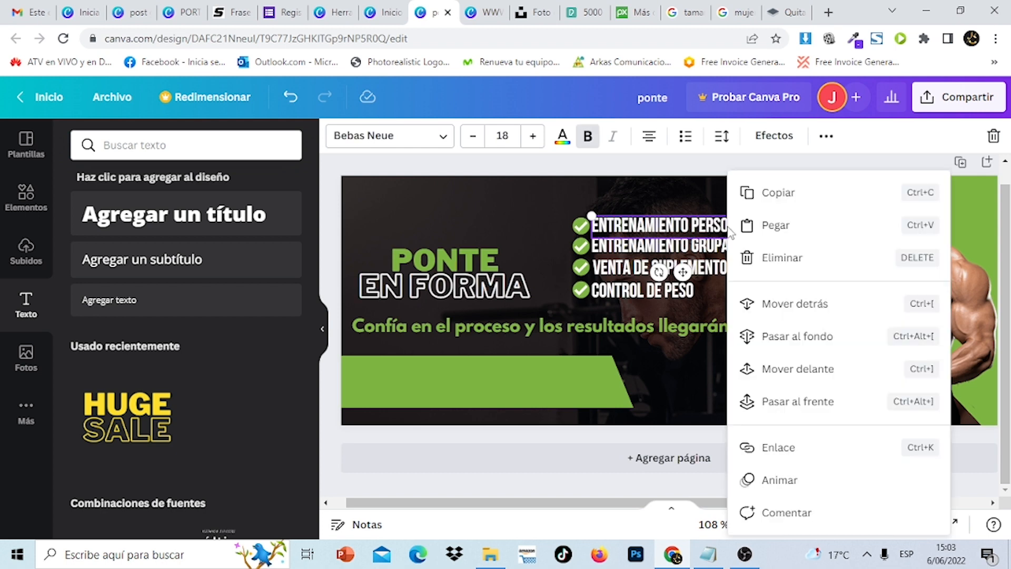
{"action": "left_click", "coordinate": [787, 200]}
{"action": "right_click", "coordinate": [684, 385]}
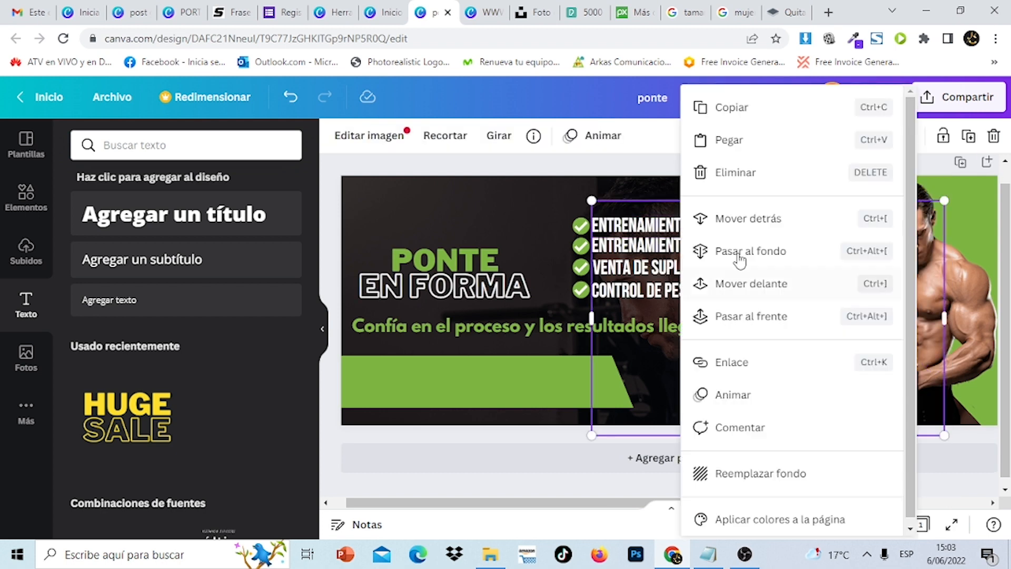
{"action": "left_click", "coordinate": [754, 149]}
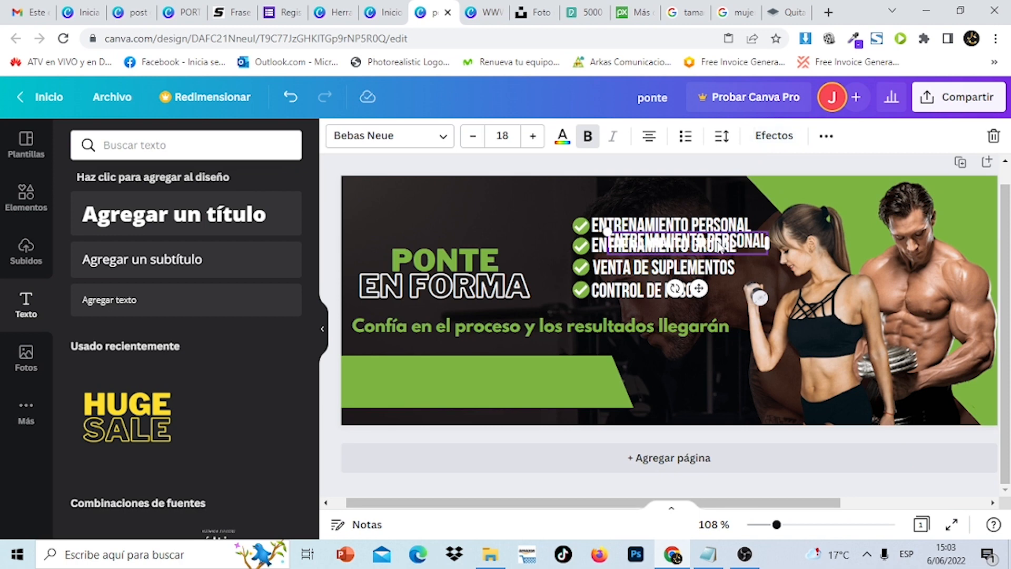
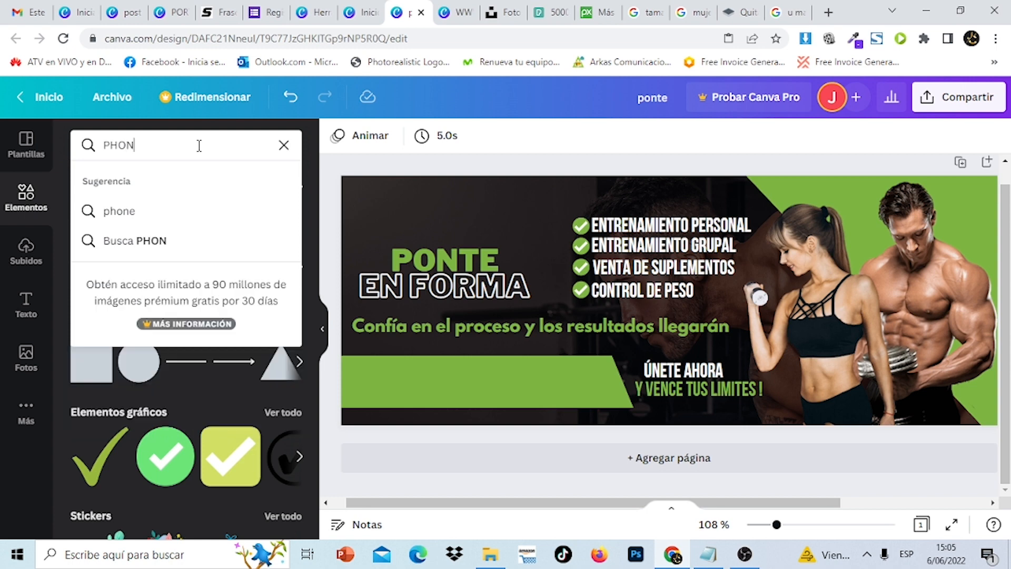
- Search the design elements for PHONE and scroll through the results
{"action": "key", "text": "Return"}
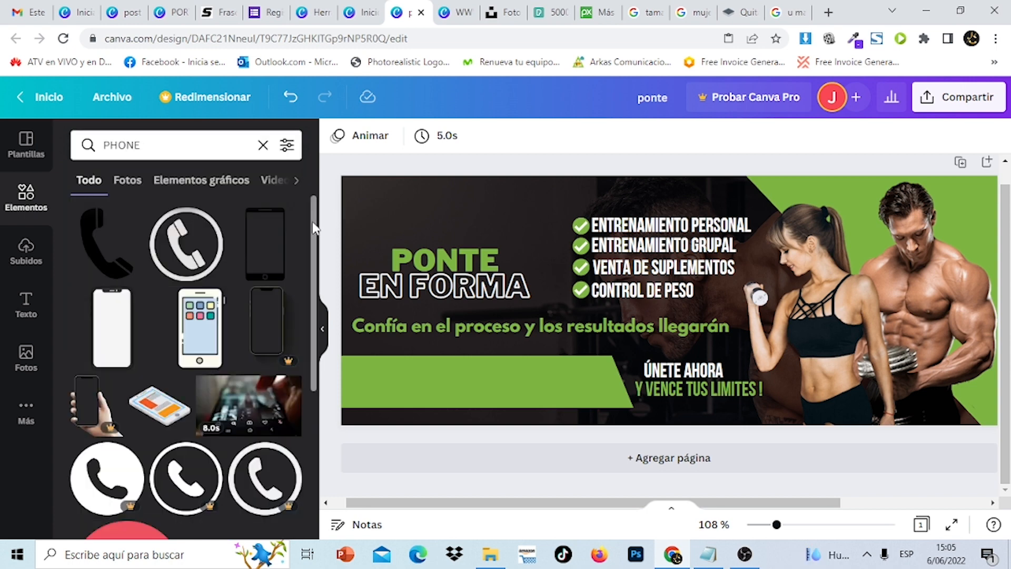
{"action": "scroll", "coordinate": [321, 316], "scroll_direction": "down", "scroll_amount": 3}
{"action": "scroll", "coordinate": [325, 318], "scroll_direction": "down", "scroll_amount": 10}
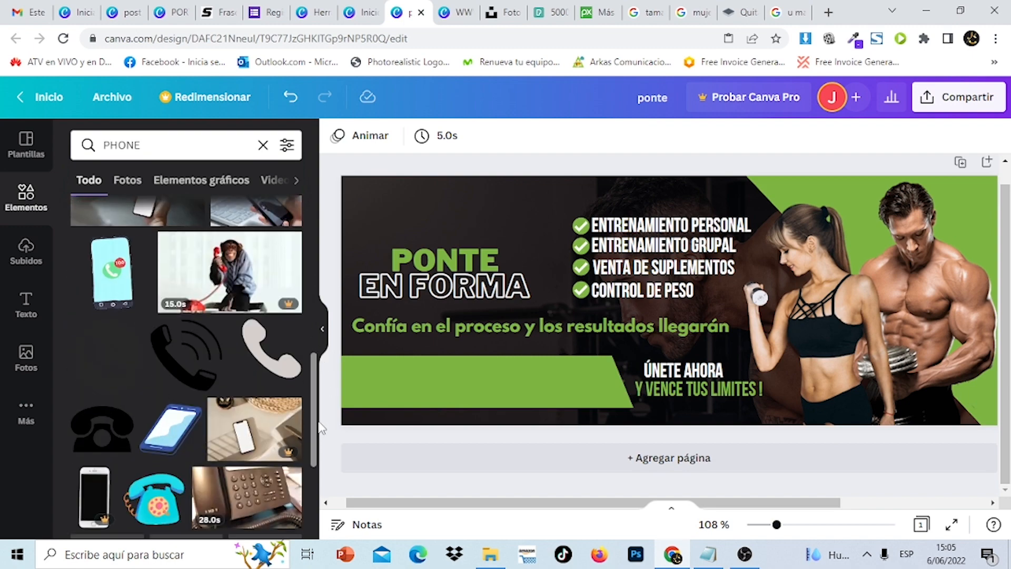
{"action": "scroll", "coordinate": [318, 492], "scroll_direction": "down", "scroll_amount": 2}
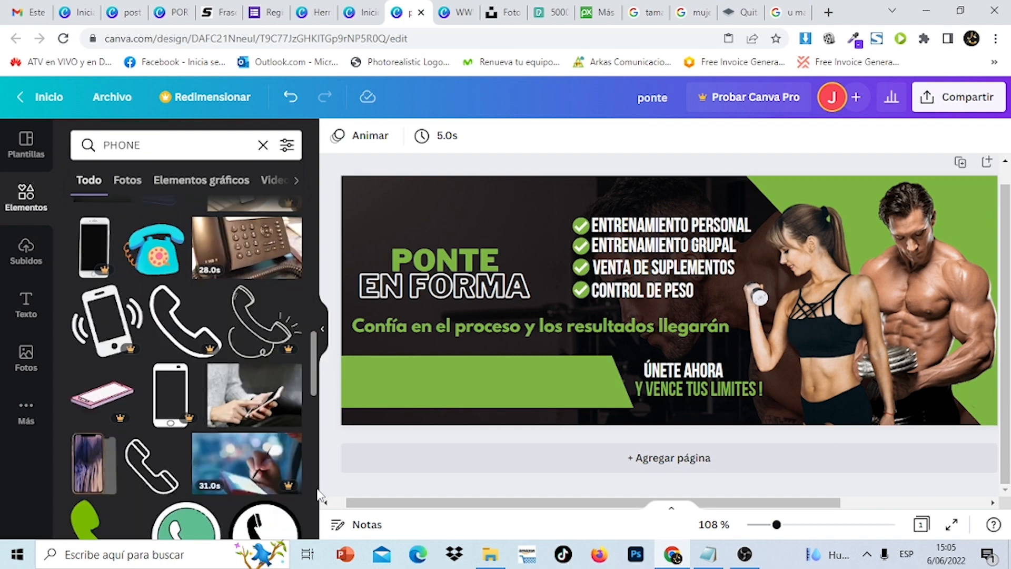
{"action": "scroll", "coordinate": [318, 491], "scroll_direction": "down", "scroll_amount": 3}
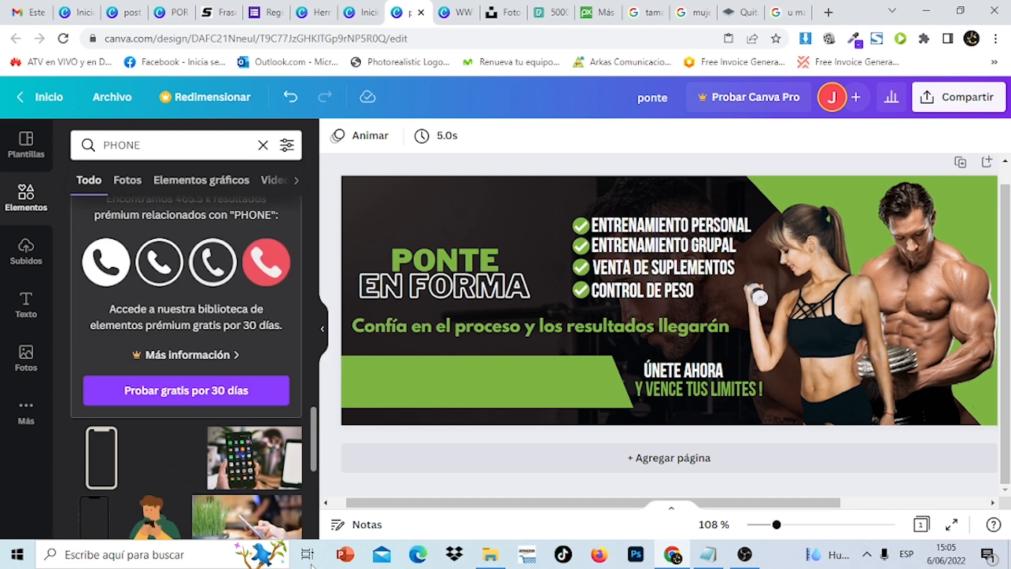
{"action": "scroll", "coordinate": [304, 497], "scroll_direction": "up", "scroll_amount": 15}
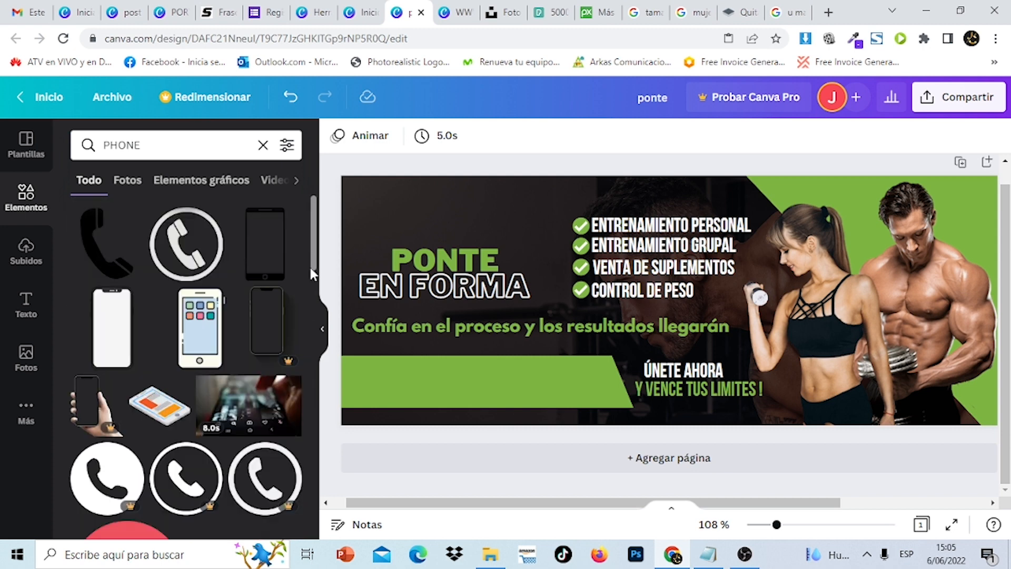
{"action": "scroll", "coordinate": [316, 275], "scroll_direction": "down", "scroll_amount": 3}
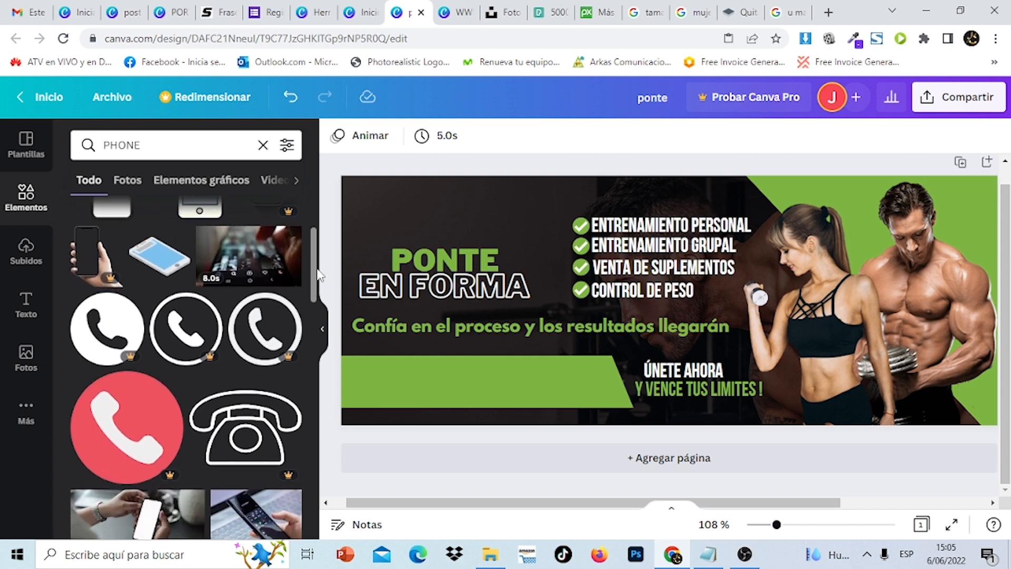
- Search TELEFONO instead, filter to Elementos gráficos, and browse the phone icons
{"action": "left_click", "coordinate": [263, 146]}
{"action": "type", "text": "TELEFONO"}
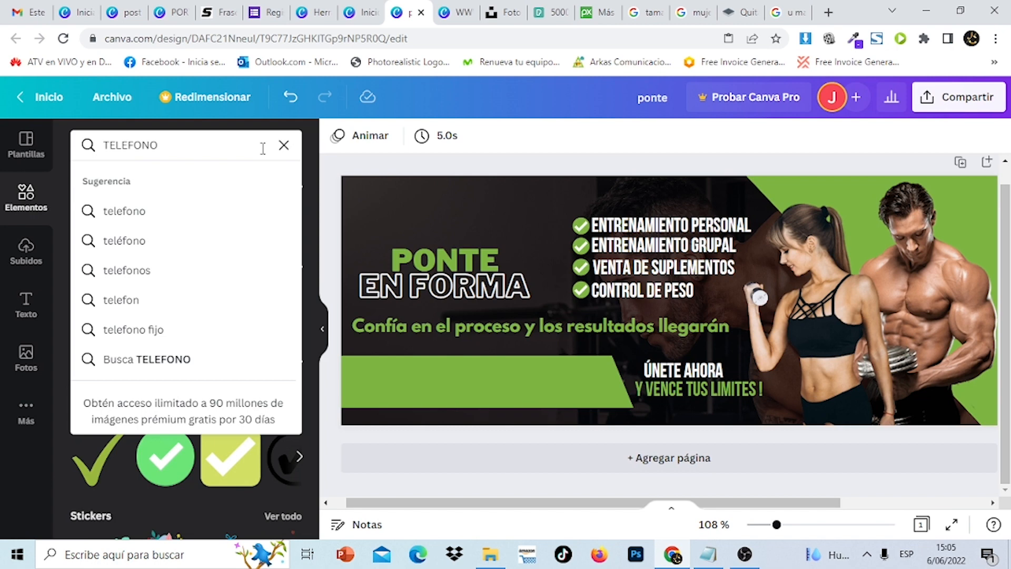
{"action": "key", "text": "Return"}
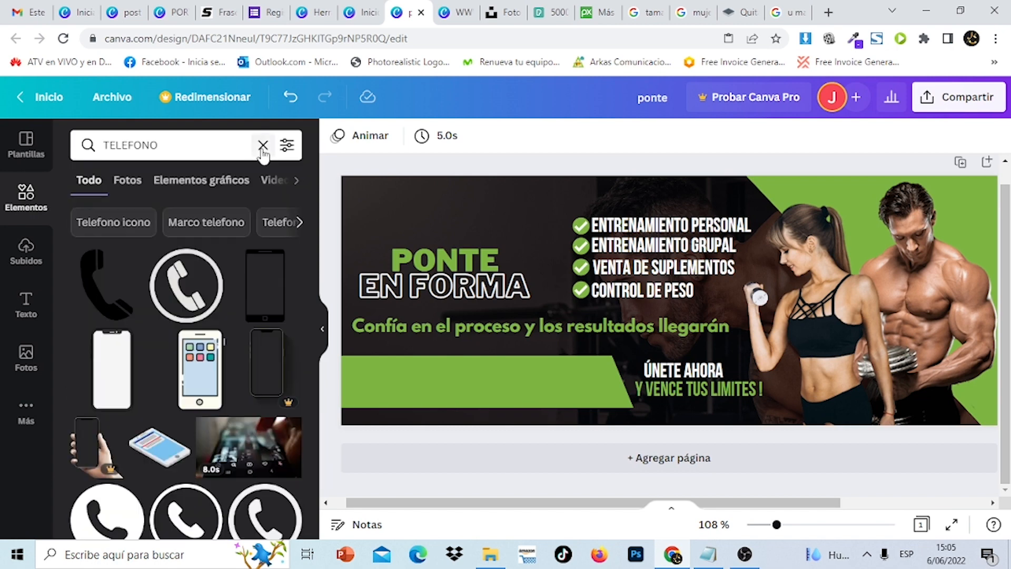
{"action": "scroll", "coordinate": [317, 213], "scroll_direction": "down", "scroll_amount": 1}
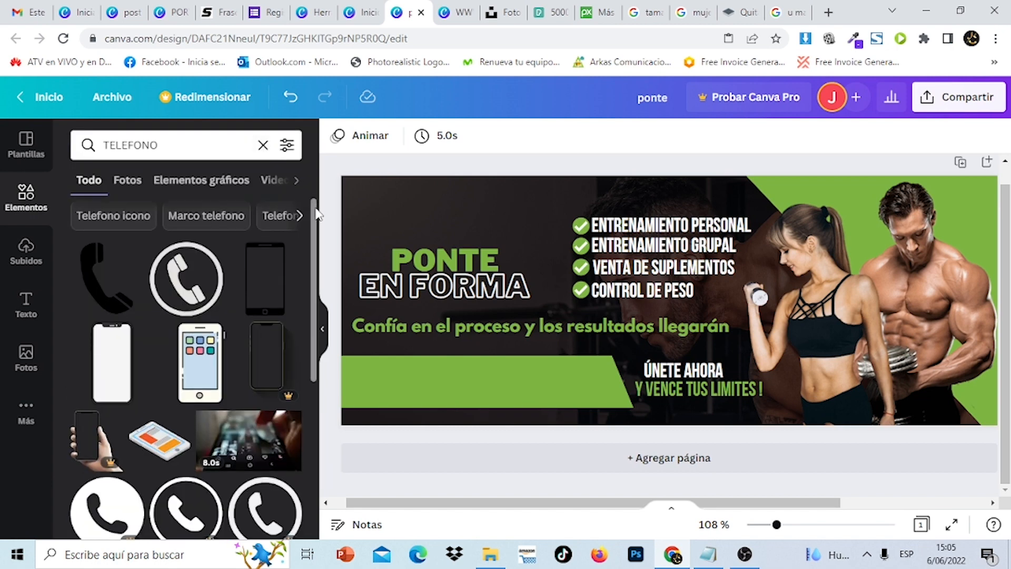
{"action": "left_click_drag", "start_coordinate": [317, 213], "coordinate": [286, 210]}
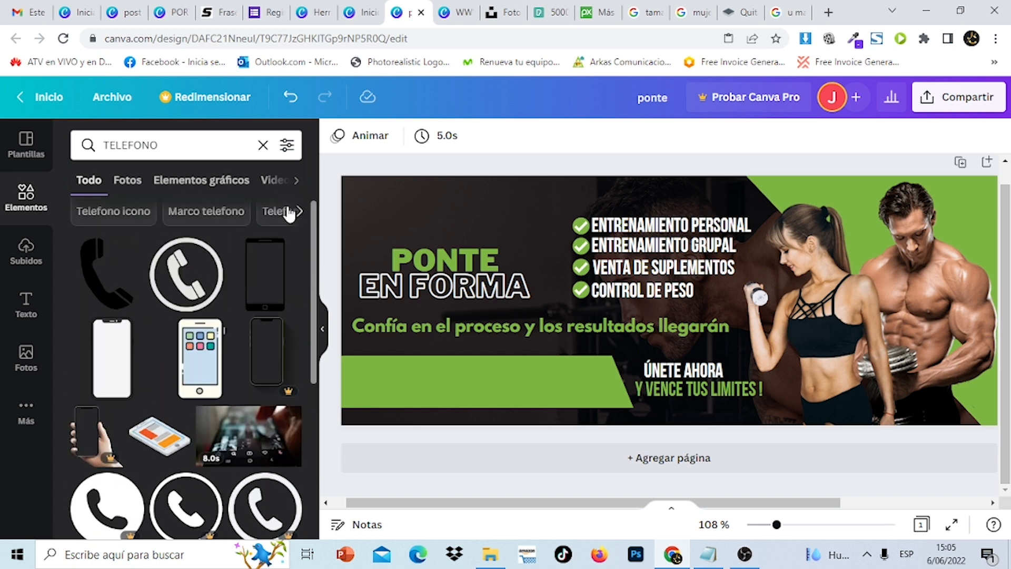
{"action": "left_click", "coordinate": [187, 184]}
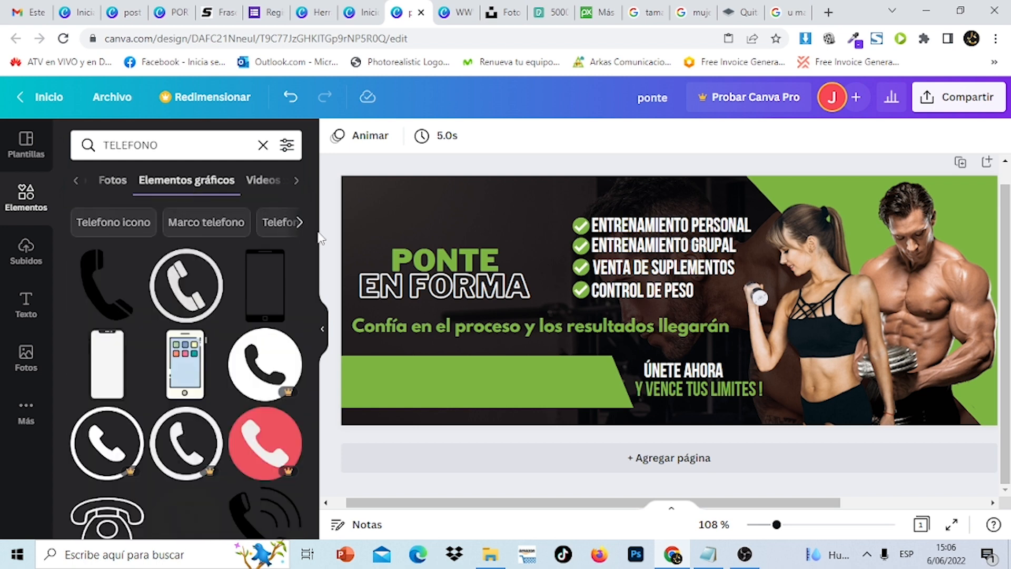
{"action": "left_click_drag", "start_coordinate": [314, 244], "coordinate": [322, 287]}
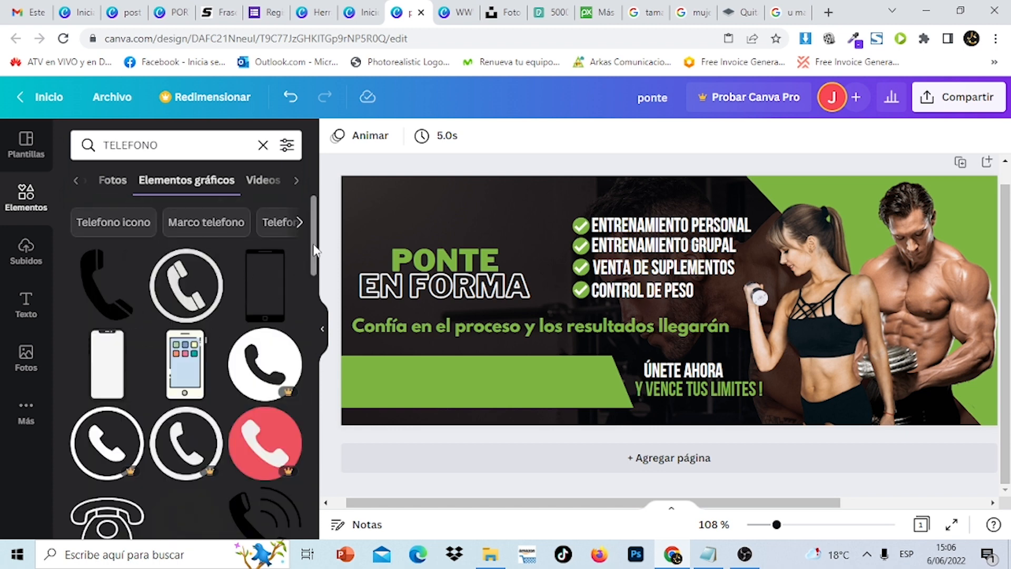
{"action": "scroll", "coordinate": [314, 250], "scroll_direction": "down", "scroll_amount": 3}
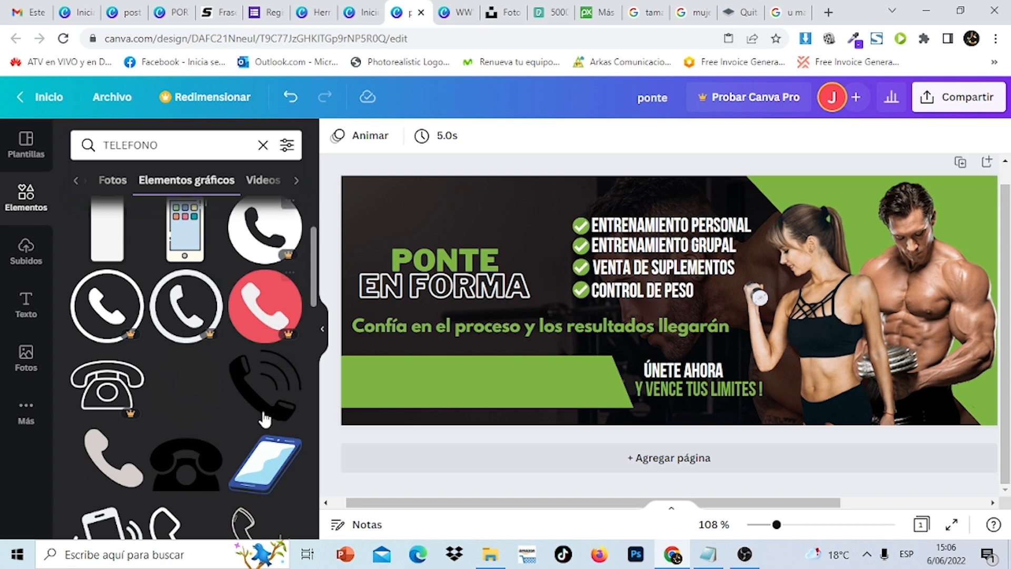
- Open Flaticon in a new browser tab and dismiss the Google sign-in prompt
{"action": "left_click", "coordinate": [828, 12]}
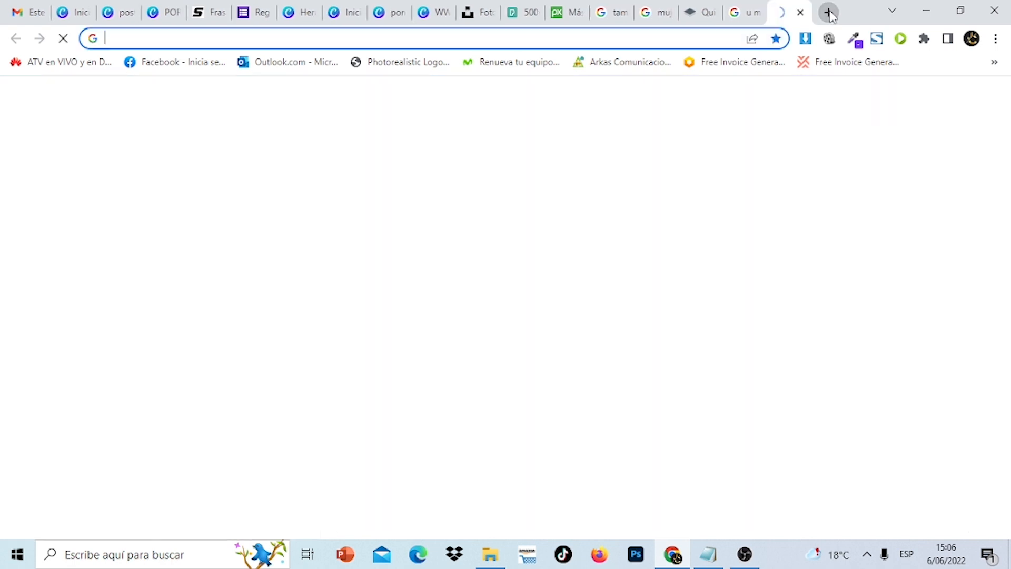
{"action": "type", "text": "FLATICON"}
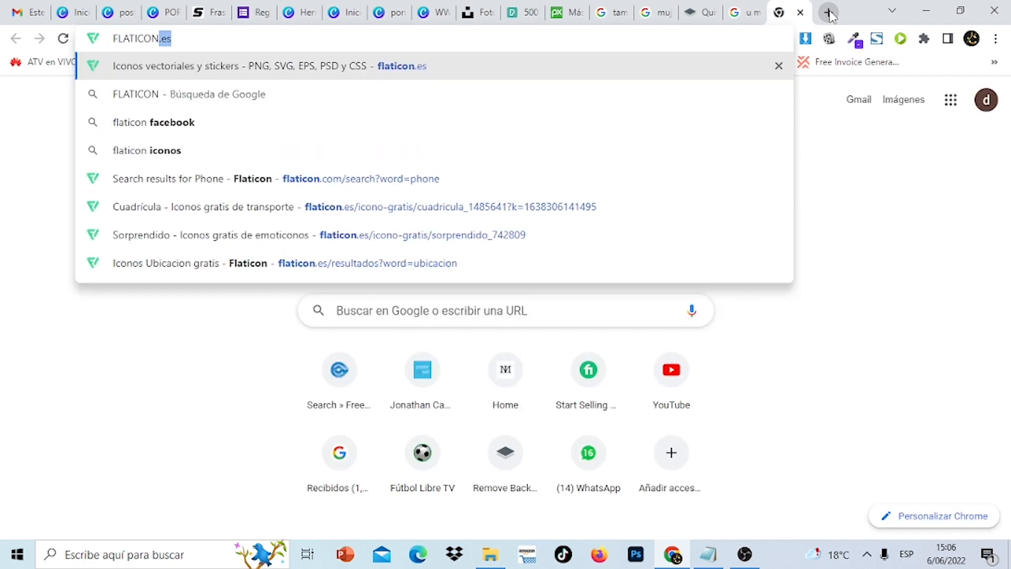
{"action": "key", "text": "Return"}
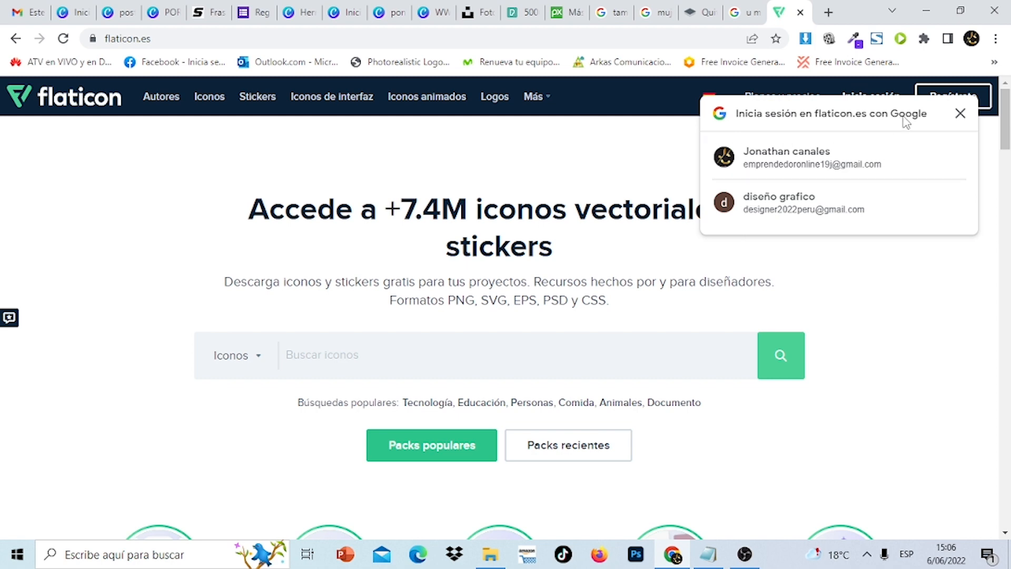
{"action": "left_click", "coordinate": [960, 114]}
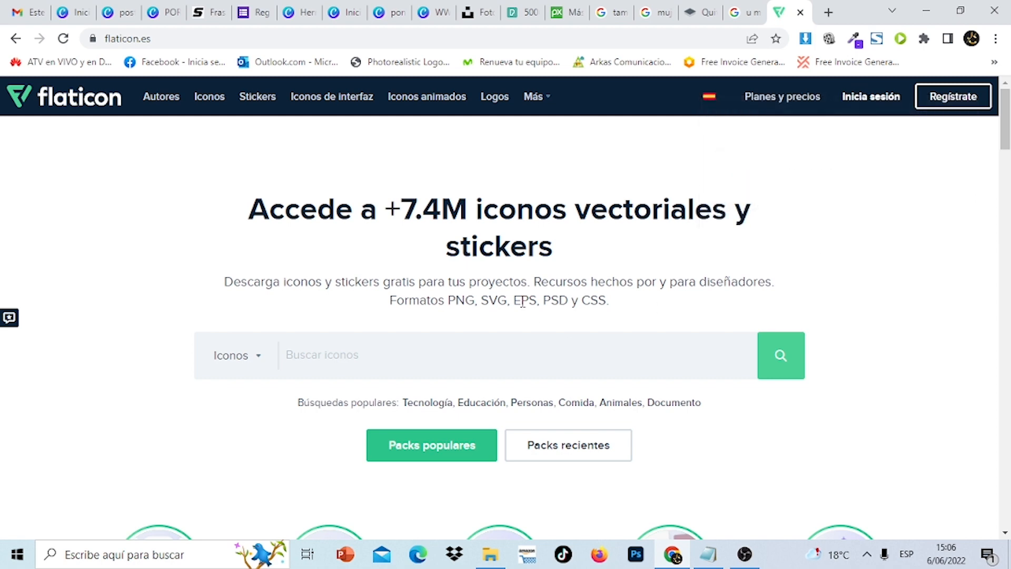
- Search Flaticon for PHONE and download the black Phone Call icon as PNG
{"action": "type", "text": "PHONE"}
{"action": "key", "text": "Return"}
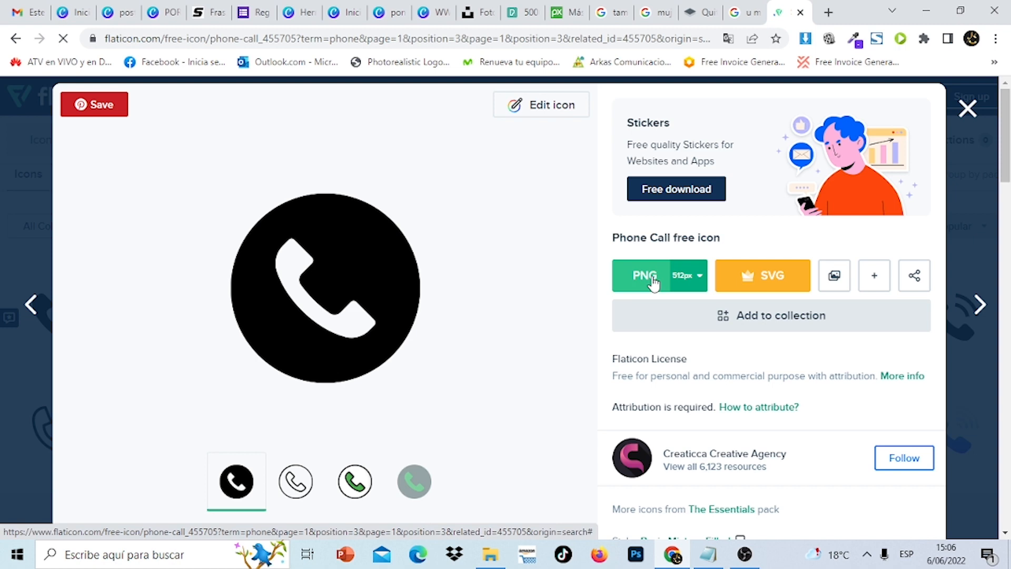
{"action": "left_click", "coordinate": [653, 283]}
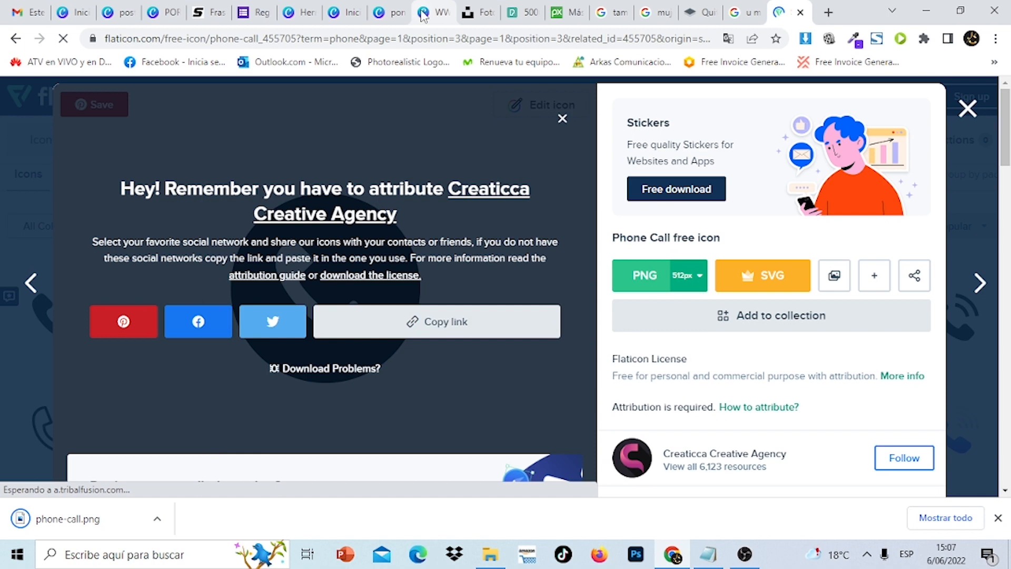
{"action": "left_click", "coordinate": [423, 16]}
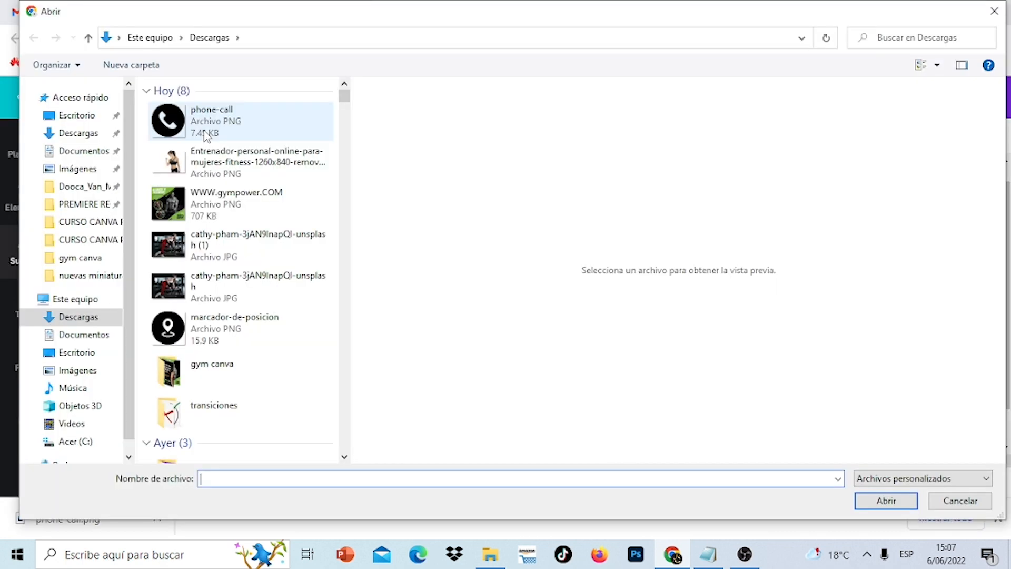
- Upload phone-call.png and place it at 32×32 on the left end of the lower green bar
{"action": "left_click", "coordinate": [205, 135]}
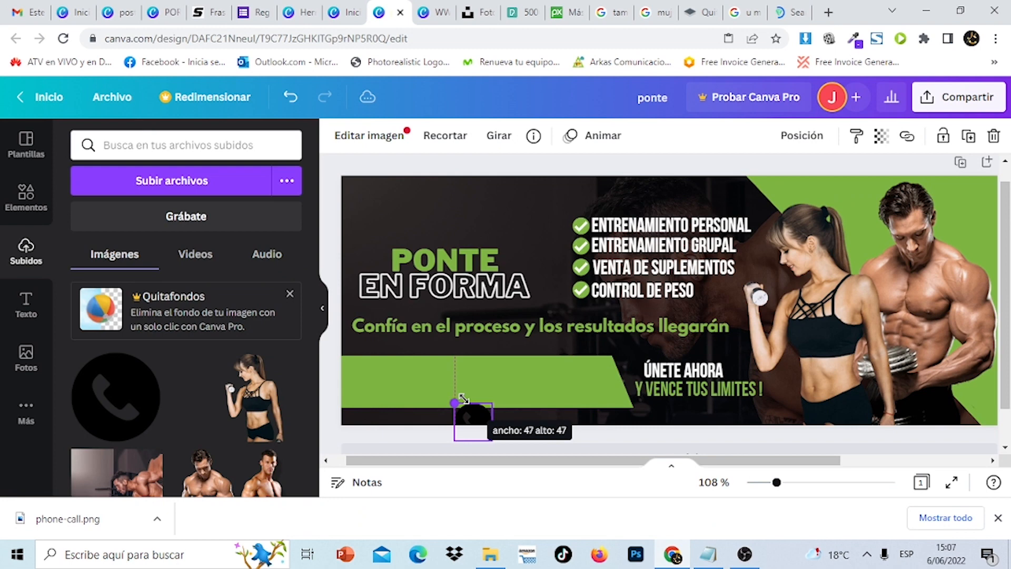
{"action": "left_click_drag", "start_coordinate": [463, 399], "coordinate": [424, 389]}
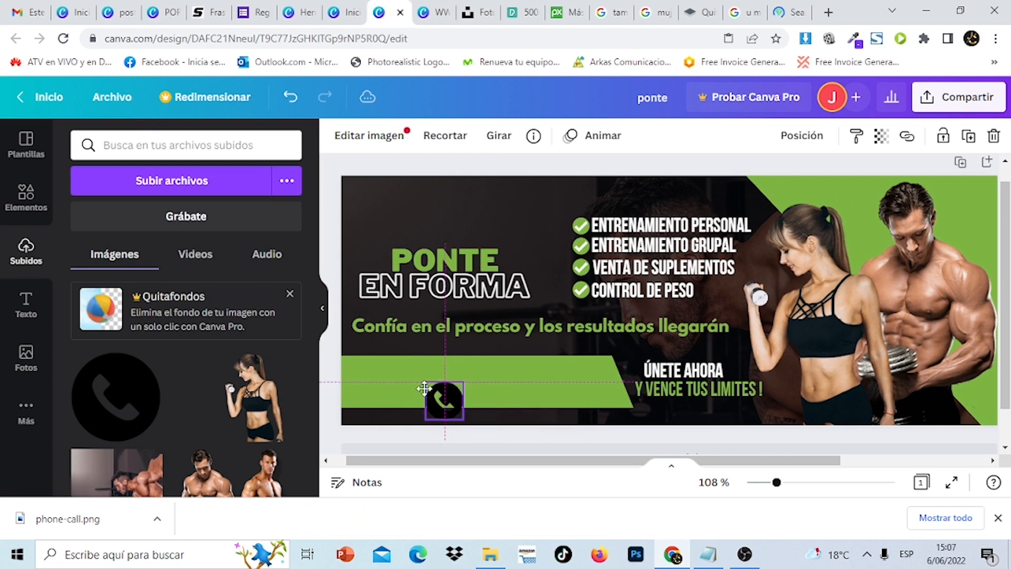
{"action": "left_click_drag", "start_coordinate": [425, 388], "coordinate": [364, 363]}
{"action": "left_click_drag", "start_coordinate": [404, 394], "coordinate": [390, 378]}
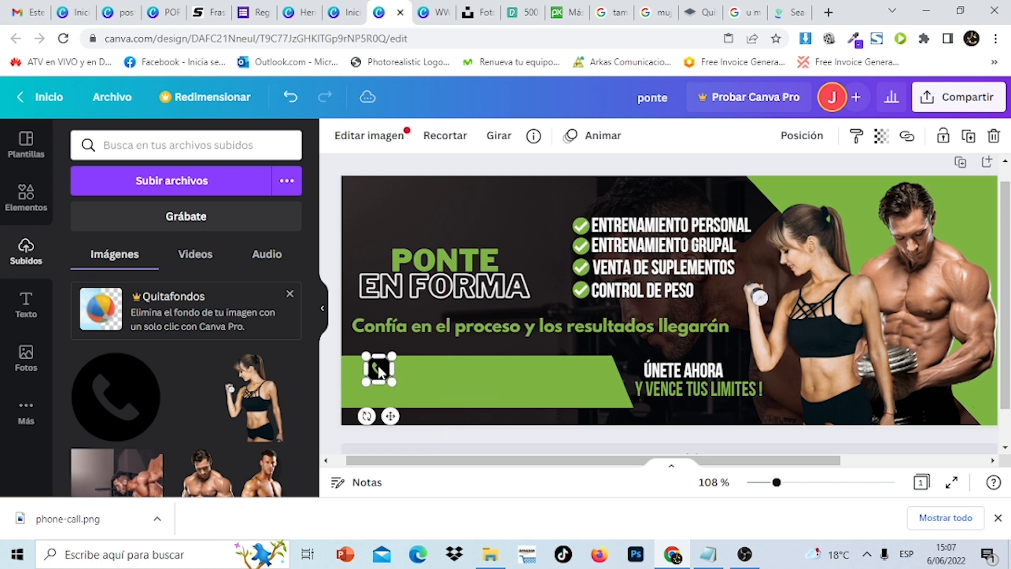
{"action": "left_click_drag", "start_coordinate": [378, 368], "coordinate": [365, 373]}
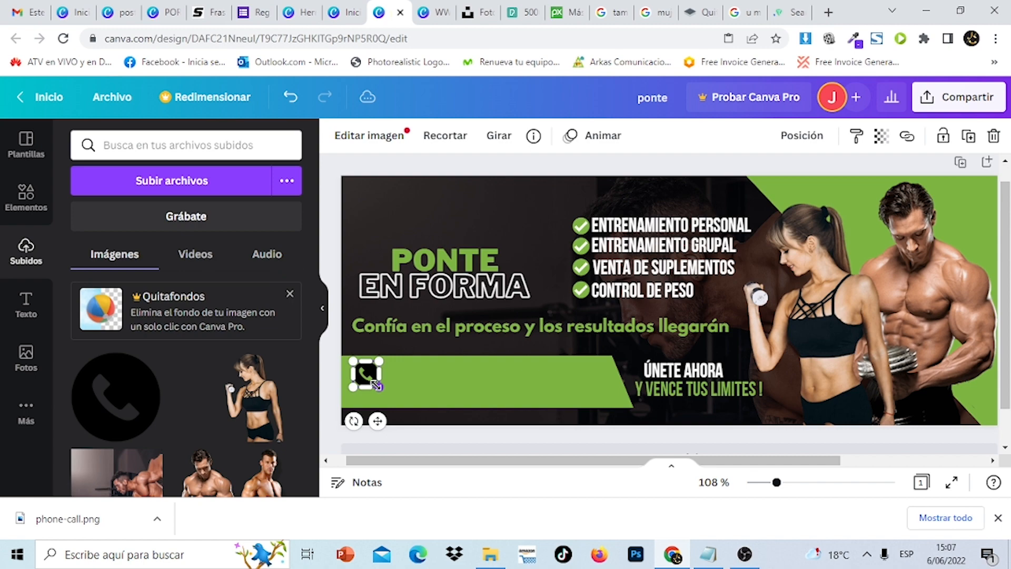
{"action": "left_click", "coordinate": [779, 13]}
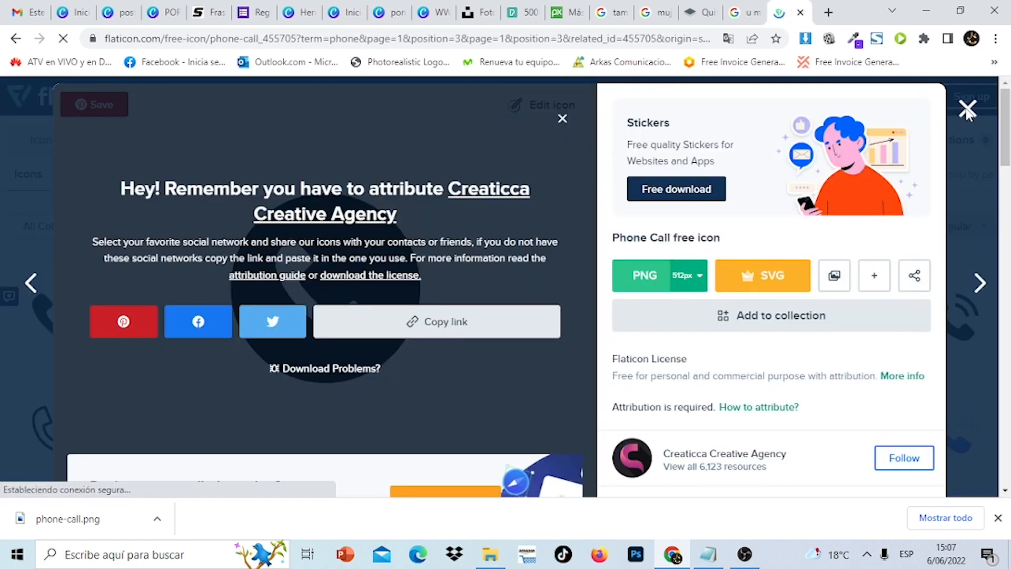
- Close the attribution notice and search Flaticon for UBICACION location-pin icons
{"action": "left_click", "coordinate": [967, 109]}
{"action": "left_click", "coordinate": [92, 143]}
{"action": "type", "text": "UBICA"}
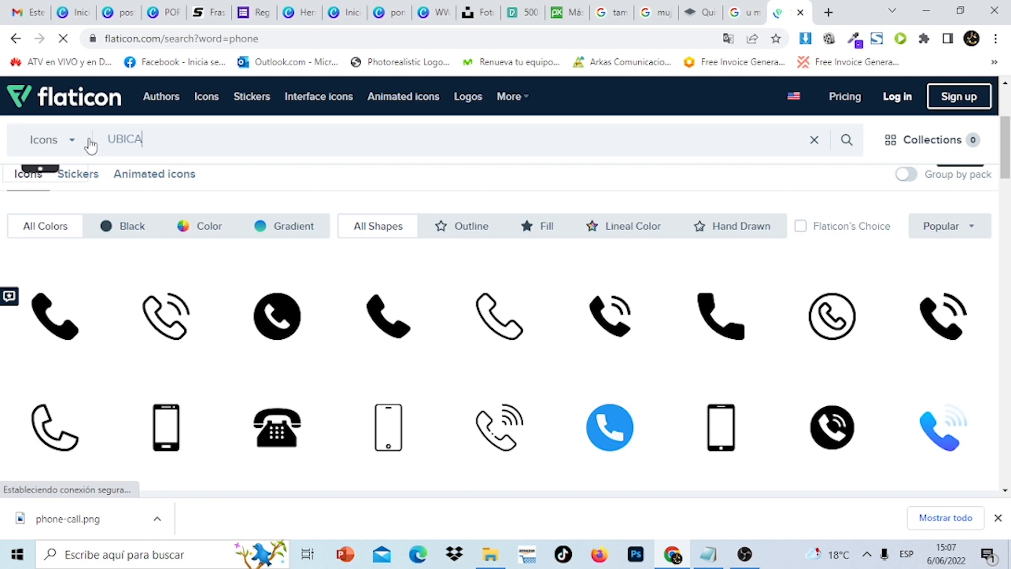
{"action": "type", "text": "CION"}
{"action": "key", "text": "Return"}
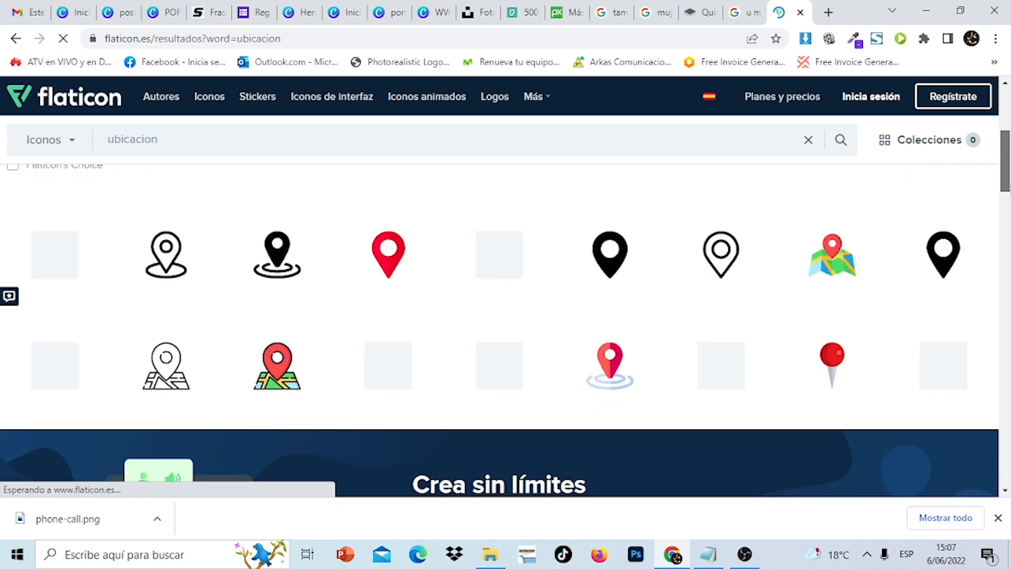
{"action": "left_click_drag", "start_coordinate": [1007, 187], "coordinate": [1007, 205]}
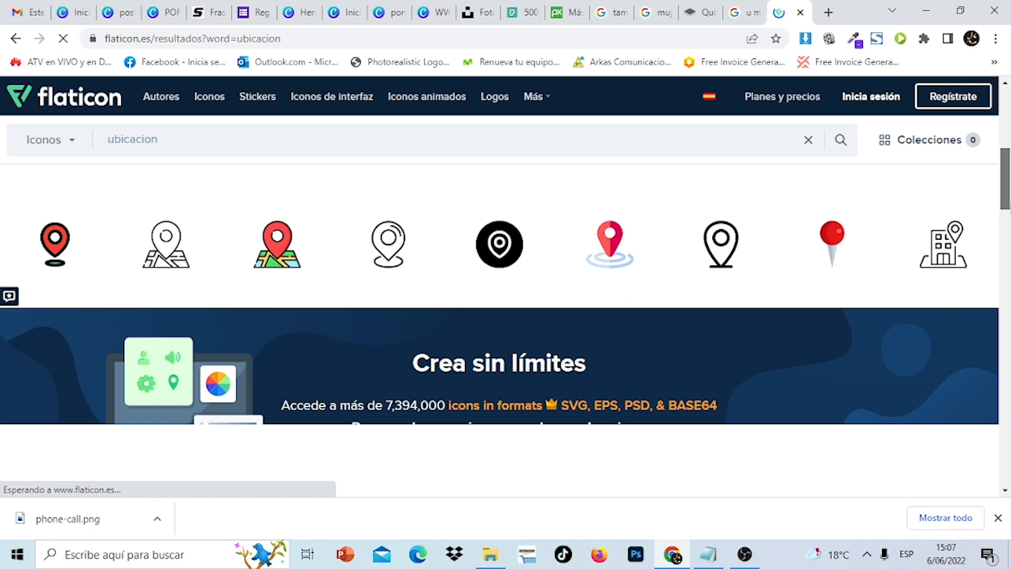
{"action": "scroll", "coordinate": [653, 302], "scroll_direction": "down", "scroll_amount": 4}
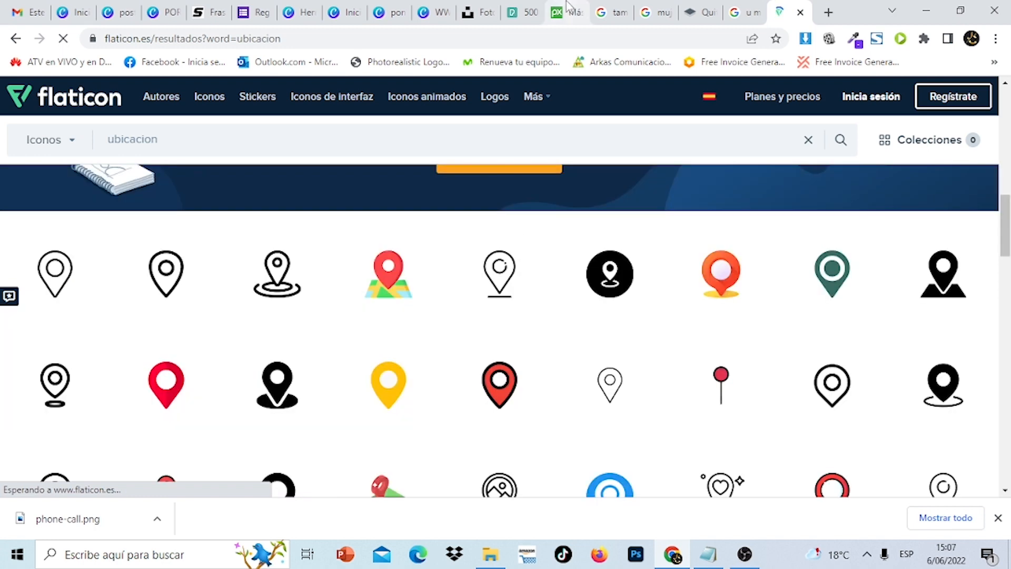
{"action": "left_click", "coordinate": [434, 12]}
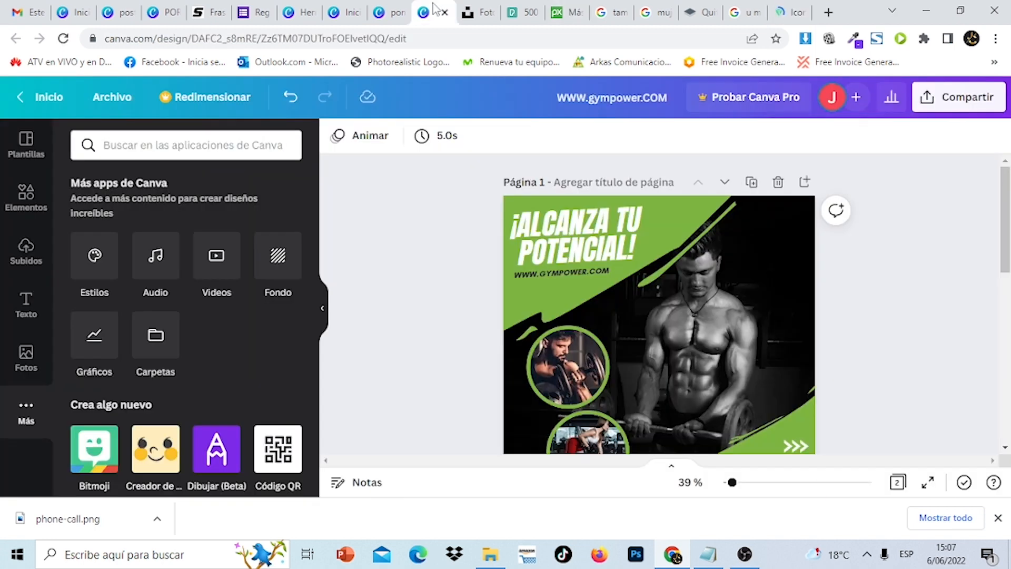
- Upload the marcador-de-posicion location-pin image into the ponte banner design
{"action": "left_click", "coordinate": [399, 12]}
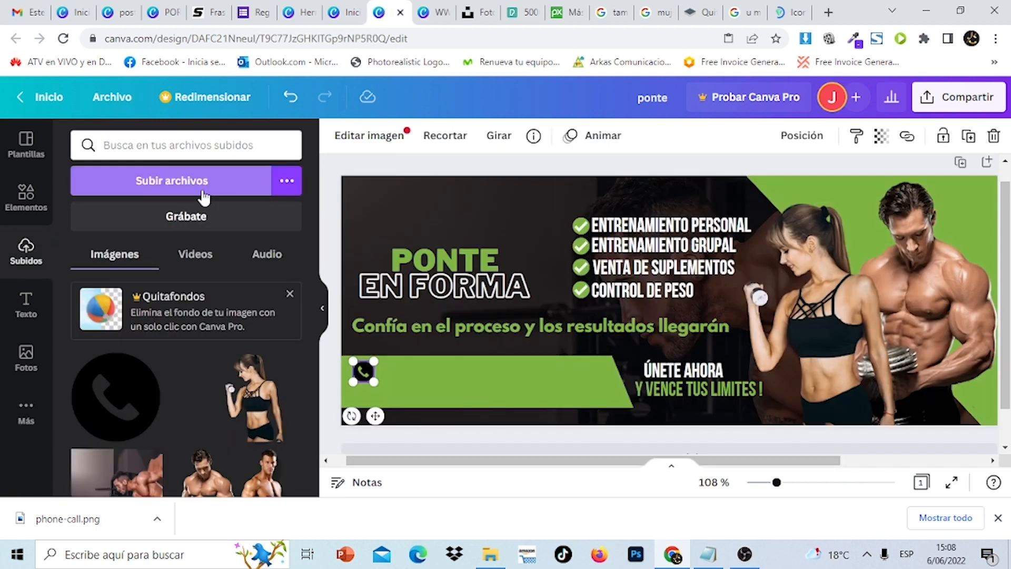
{"action": "left_click", "coordinate": [205, 198]}
{"action": "left_click", "coordinate": [213, 321]}
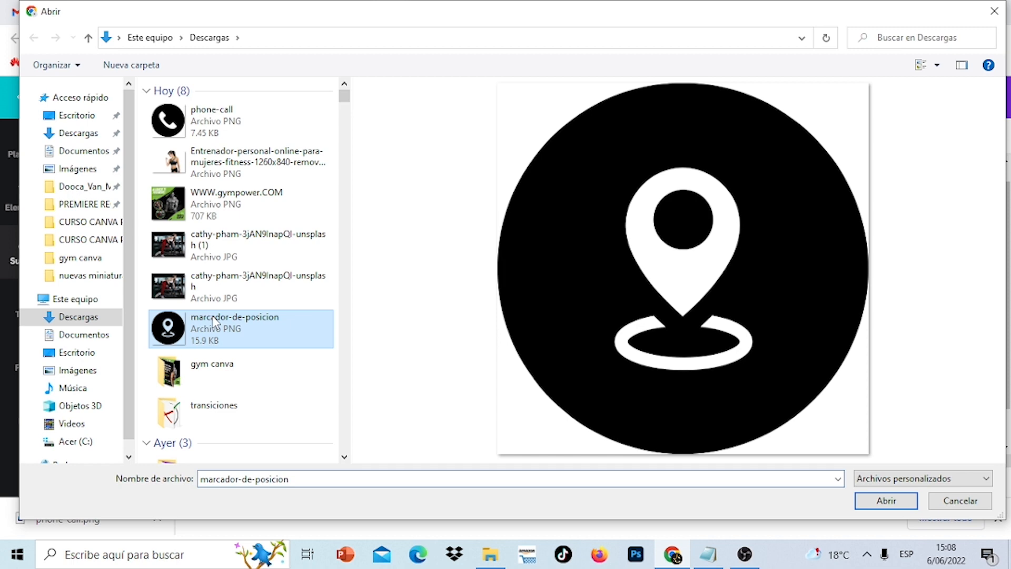
{"action": "double_click", "coordinate": [213, 321]}
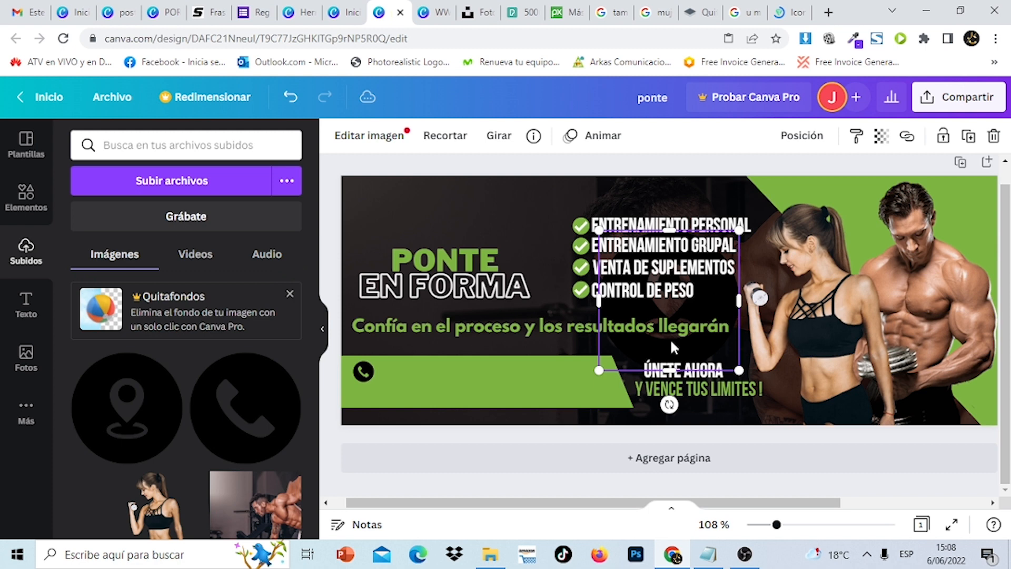
{"action": "key", "text": "ctrl+z"}
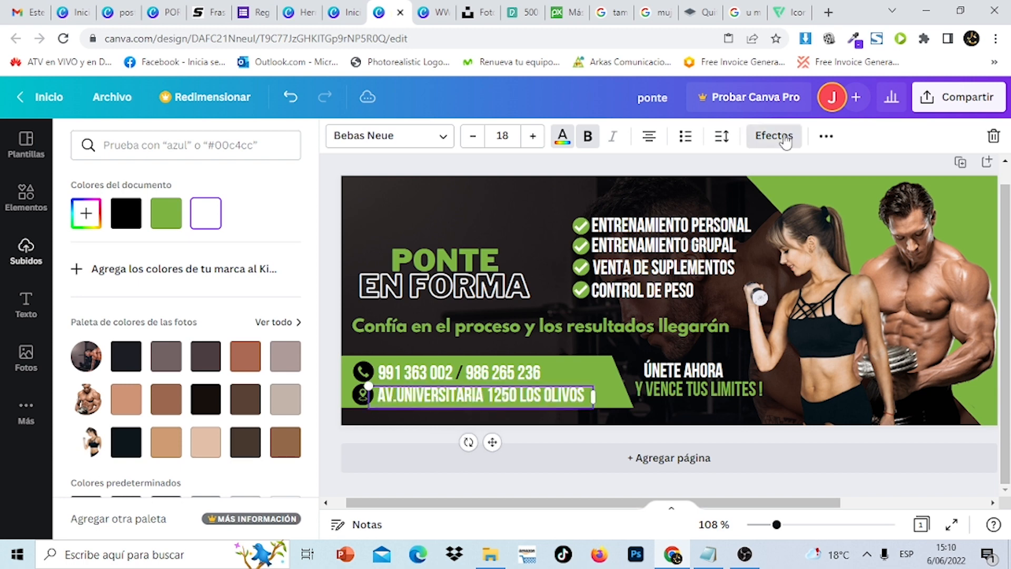
- Apply the Sombras shadow effect to the street-address line and the phone-number text
{"action": "left_click", "coordinate": [785, 138]}
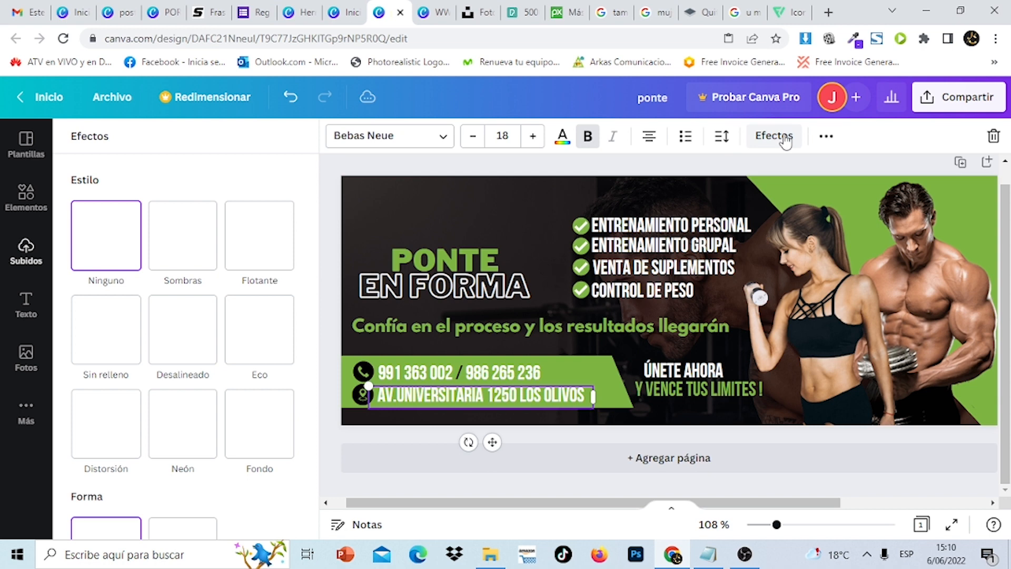
{"action": "left_click", "coordinate": [183, 235]}
{"action": "left_click", "coordinate": [283, 389]}
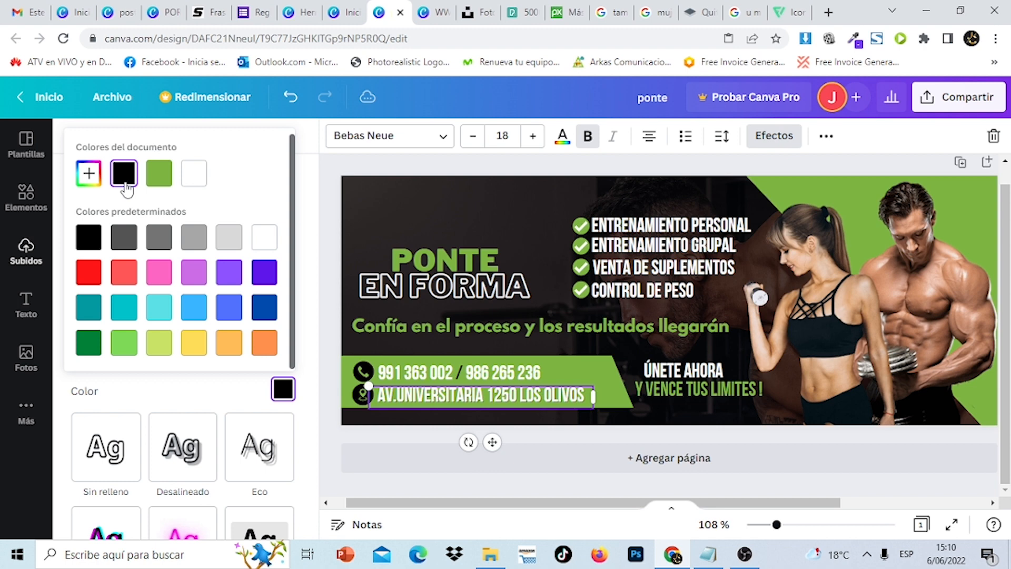
{"action": "left_click", "coordinate": [458, 372]}
{"action": "left_click", "coordinate": [779, 137]}
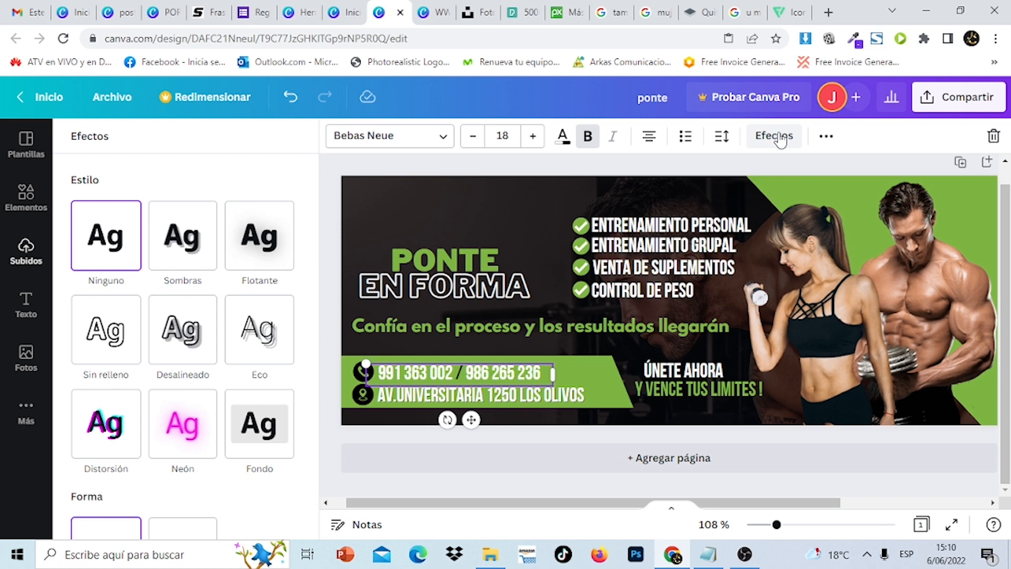
{"action": "left_click", "coordinate": [183, 236]}
{"action": "left_click", "coordinate": [283, 472]}
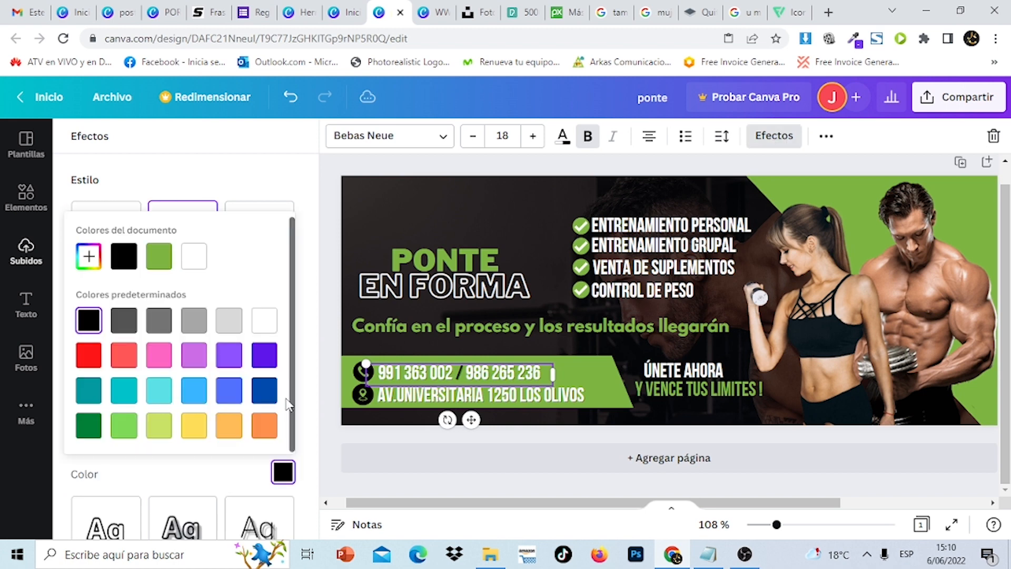
{"action": "left_click", "coordinate": [298, 400]}
{"action": "left_click", "coordinate": [455, 161]}
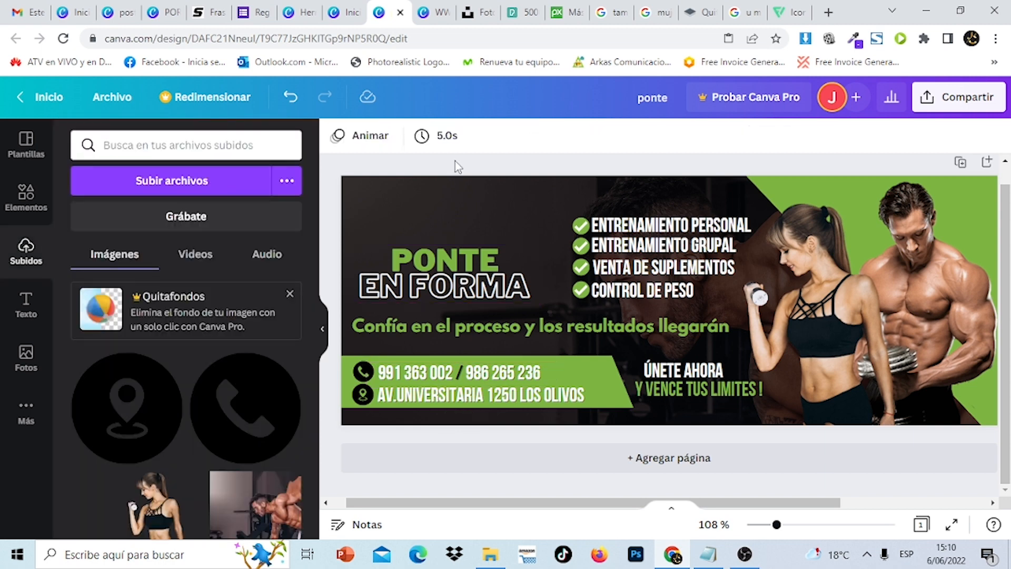
- Add the GYM LOGO dumbbell-and-fist graphic, recolour it green, and shrink it into the top-left corner
{"action": "left_click", "coordinate": [35, 205]}
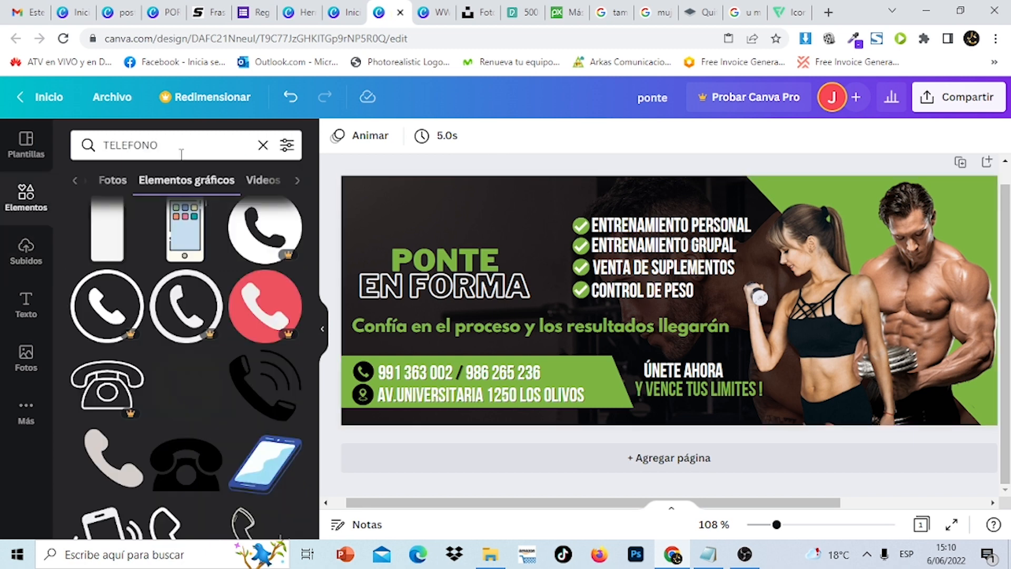
{"action": "left_click", "coordinate": [262, 145]}
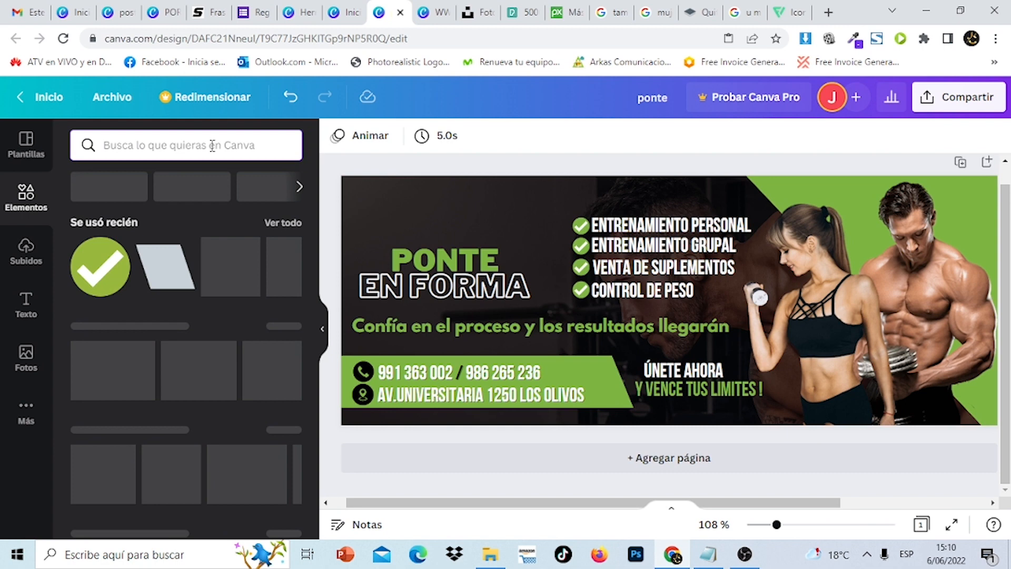
{"action": "type", "text": "GYM LO"}
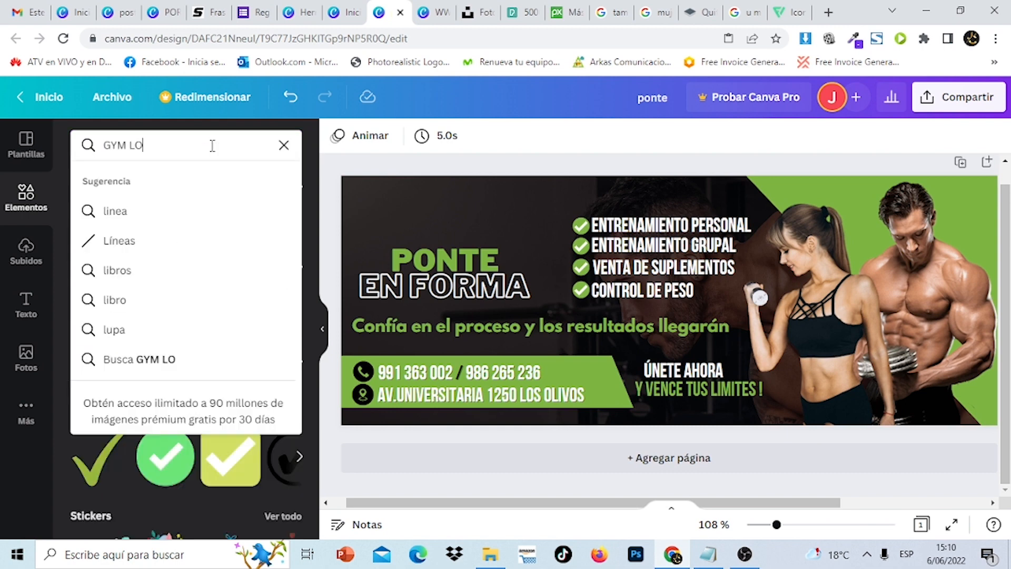
{"action": "type", "text": "GO"}
{"action": "key", "text": "Return"}
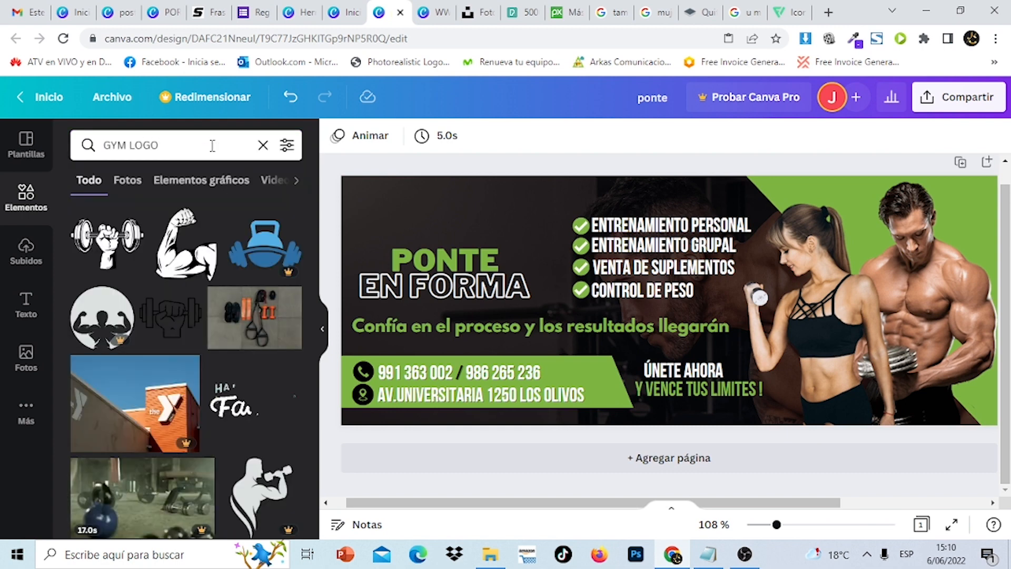
{"action": "left_click", "coordinate": [165, 329]}
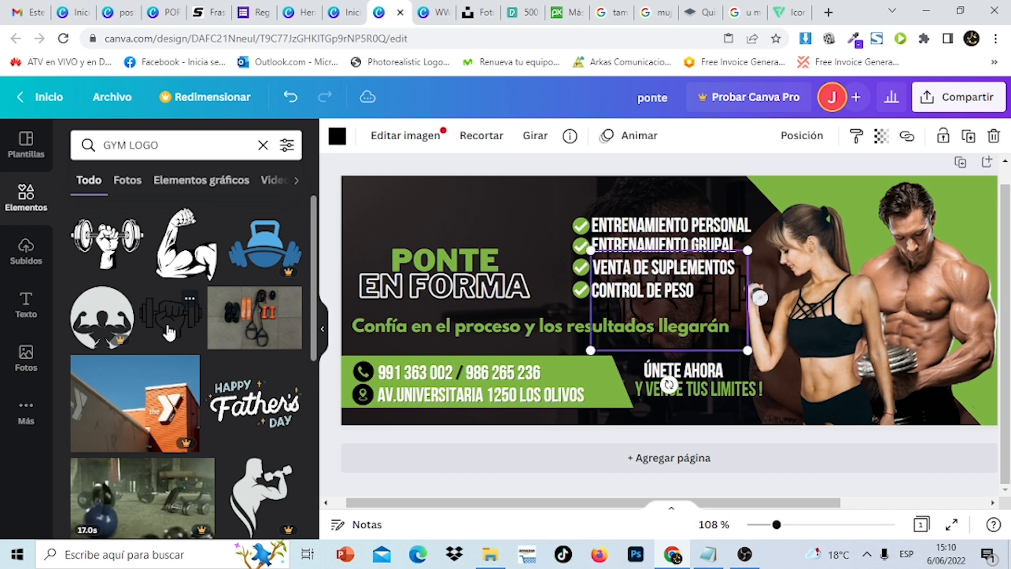
{"action": "left_click", "coordinate": [337, 136]}
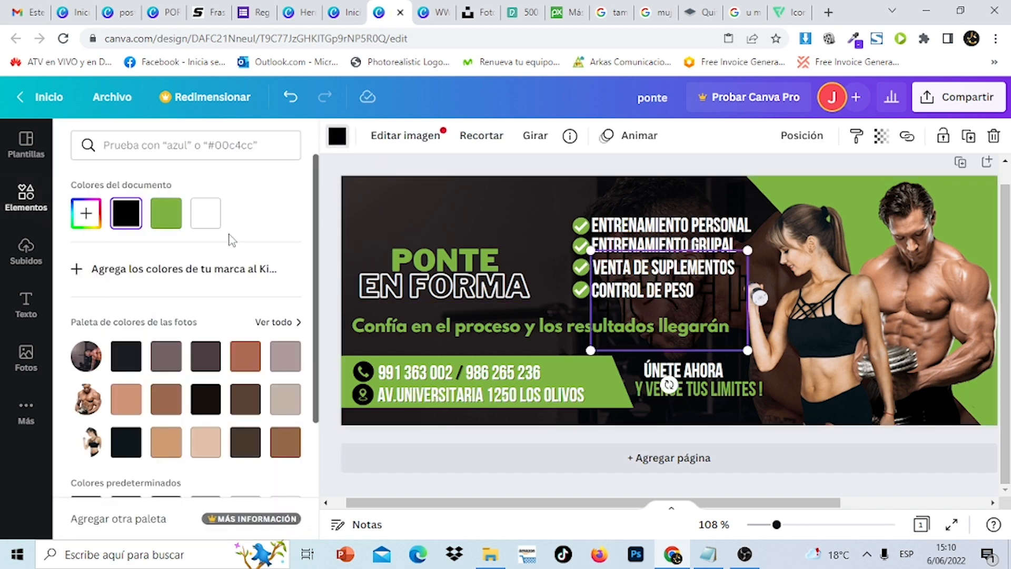
{"action": "left_click", "coordinate": [156, 220]}
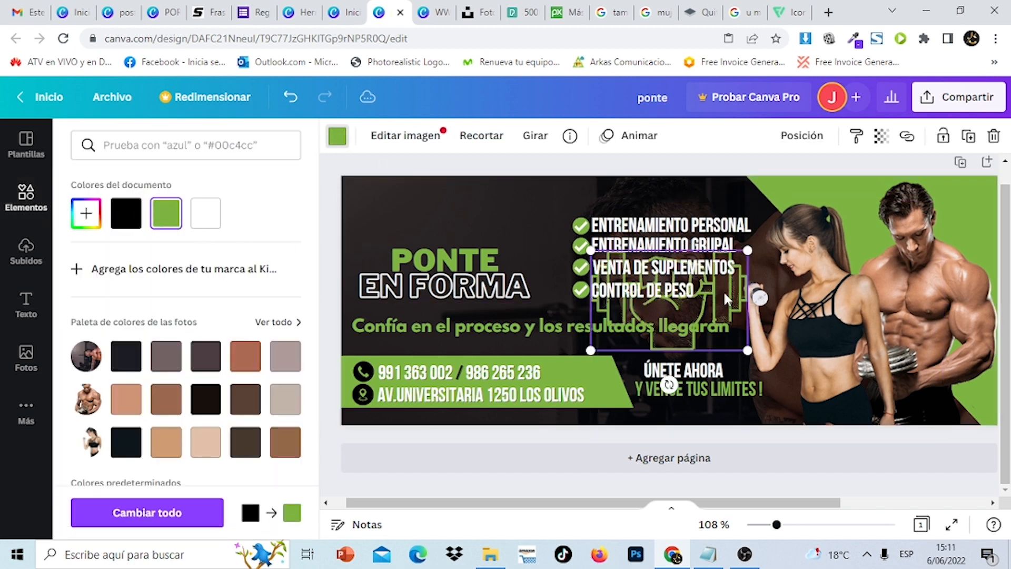
{"action": "left_click_drag", "start_coordinate": [700, 298], "coordinate": [451, 228]}
{"action": "left_click_drag", "start_coordinate": [498, 280], "coordinate": [385, 199]}
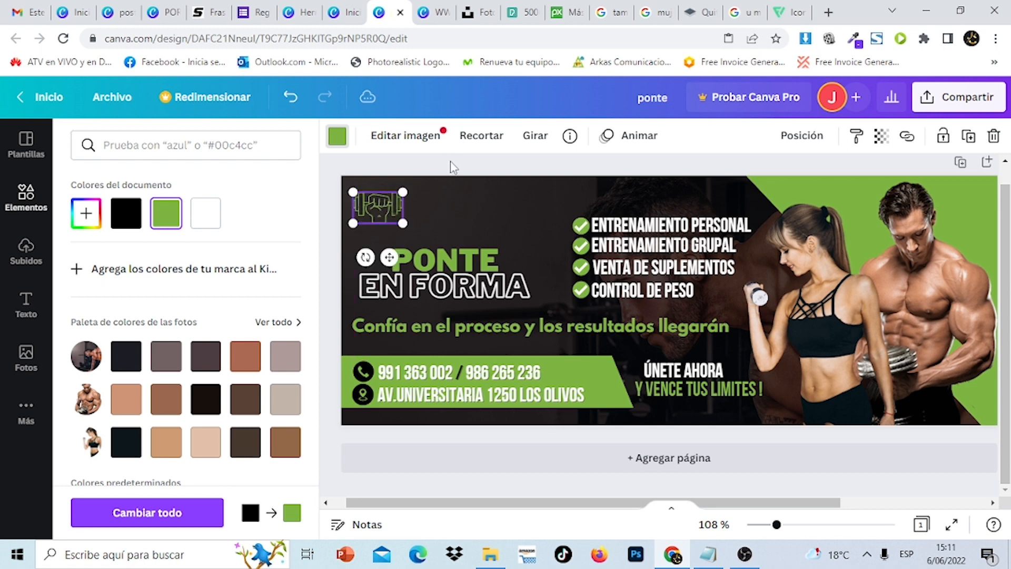
{"action": "key", "text": "Escape"}
{"action": "key", "text": "Escape"}
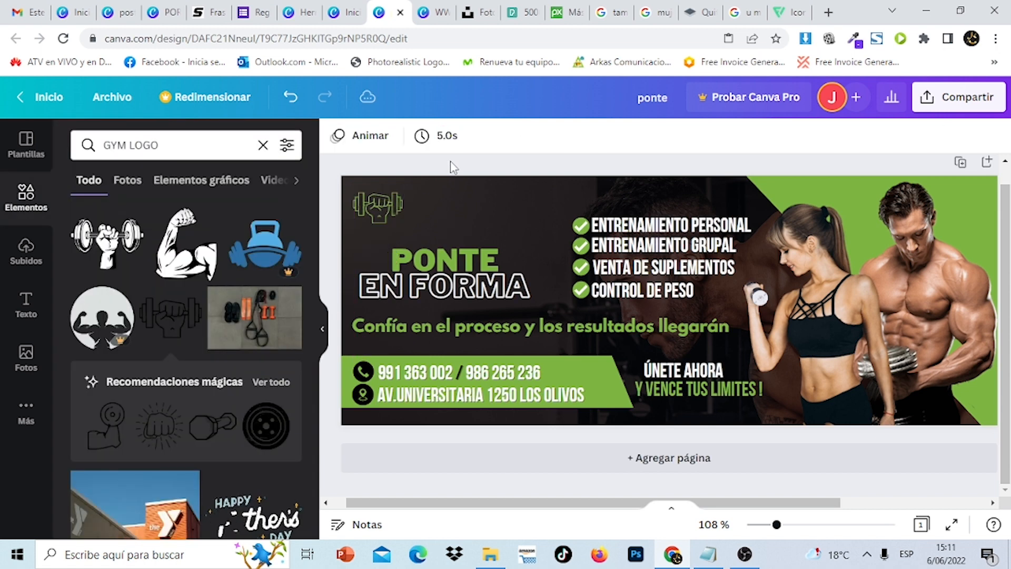
- Duplicate the ENTRENAMIENTO PERSONAL line and move the copy beside the dumbbell logo
{"action": "left_click", "coordinate": [25, 303]}
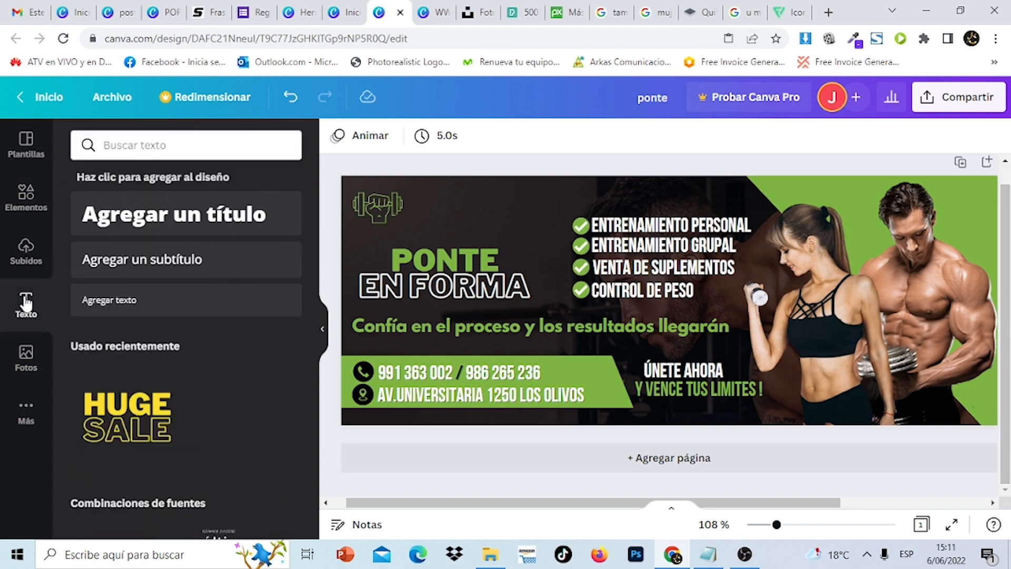
{"action": "left_click", "coordinate": [675, 225]}
{"action": "left_click", "coordinate": [826, 137]}
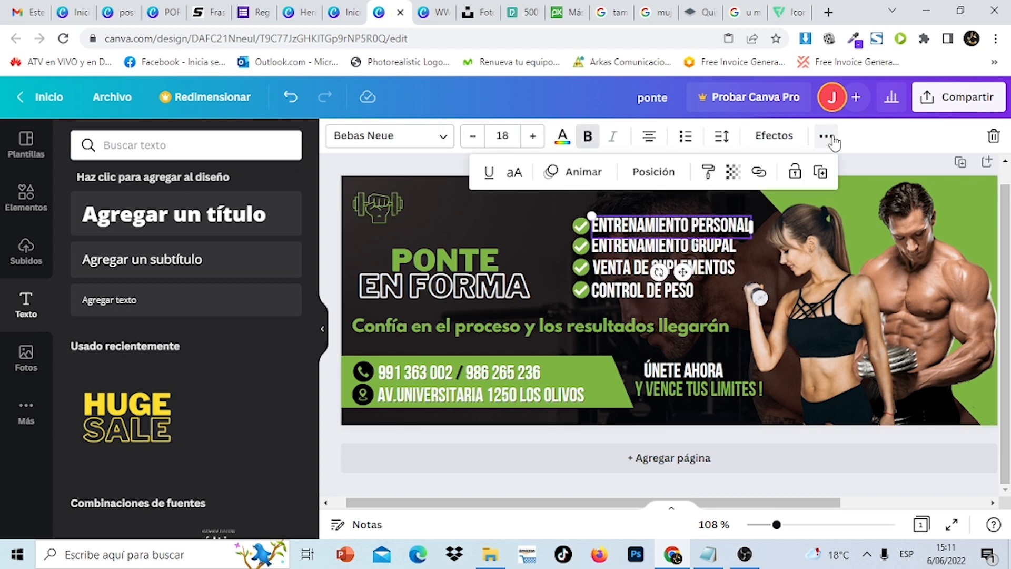
{"action": "left_click", "coordinate": [821, 171]}
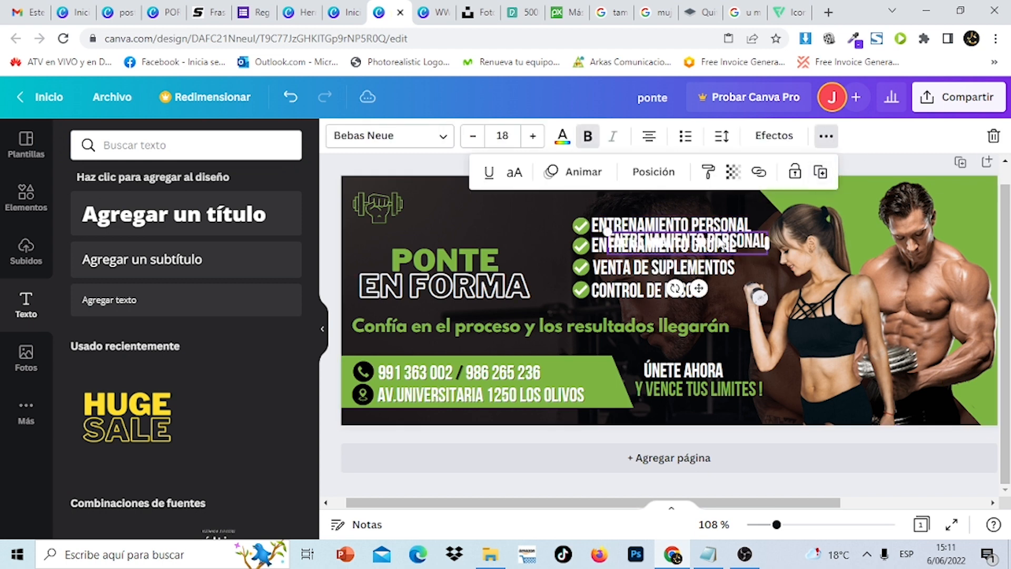
{"action": "left_click_drag", "start_coordinate": [721, 241], "coordinate": [512, 215]}
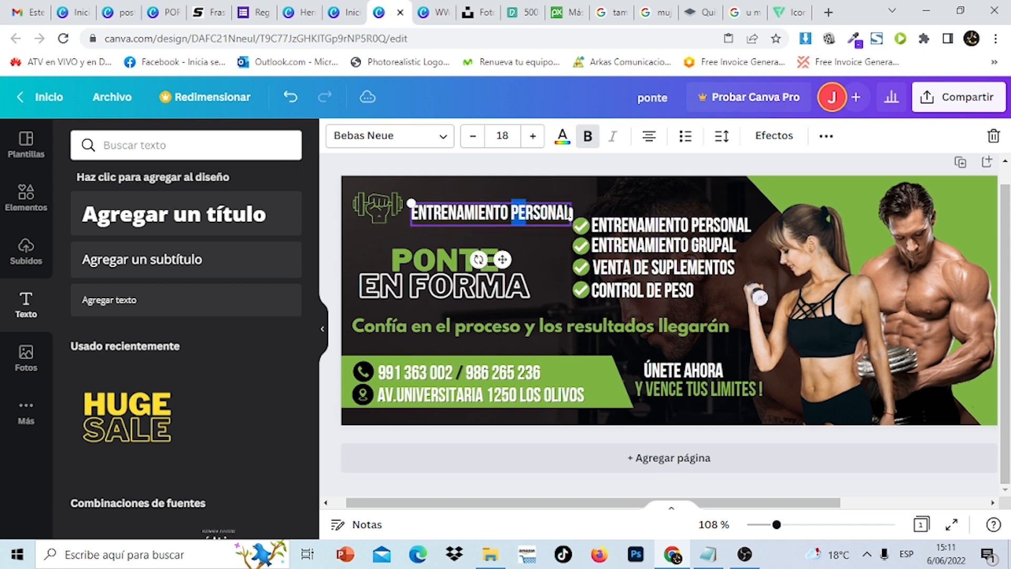
- Retype the copy as GYM POWER and colour the word POWER green
{"action": "left_click", "coordinate": [570, 213]}
{"action": "double_click", "coordinate": [569, 213]}
{"action": "left_click", "coordinate": [570, 212]}
{"action": "double_click", "coordinate": [570, 213]}
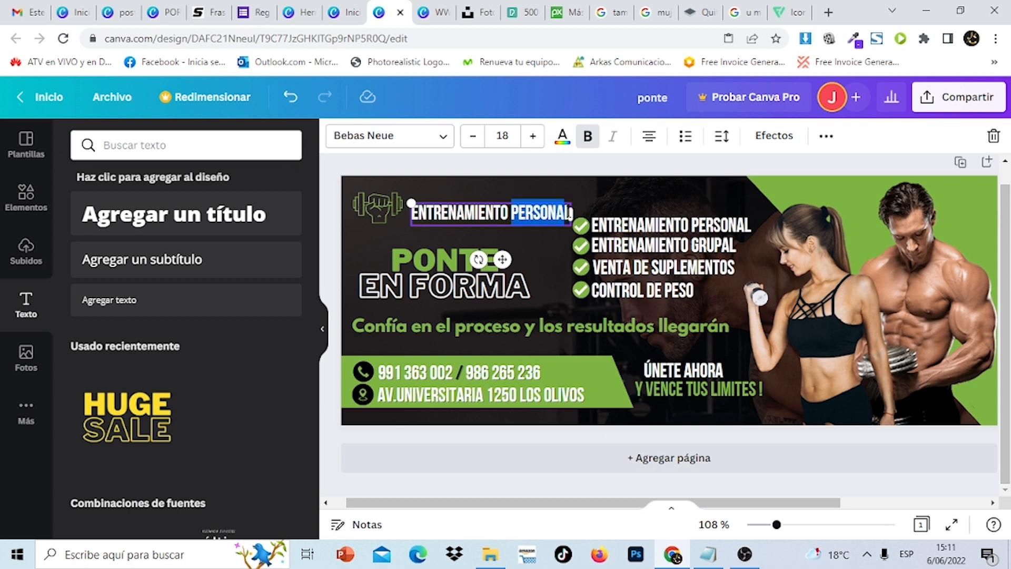
{"action": "key", "text": "BackSpace"}
{"action": "key", "text": "BackSpace"}
{"action": "key", "text": "BackSpace"}
{"action": "key", "text": "BackSpace"}
{"action": "key", "text": "BackSpace"}
{"action": "key", "text": "BackSpace"}
{"action": "key", "text": "BackSpace"}
{"action": "key", "text": "BackSpace"}
{"action": "key", "text": "BackSpace"}
{"action": "key", "text": "BackSpace"}
{"action": "key", "text": "BackSpace"}
{"action": "key", "text": "BackSpace"}
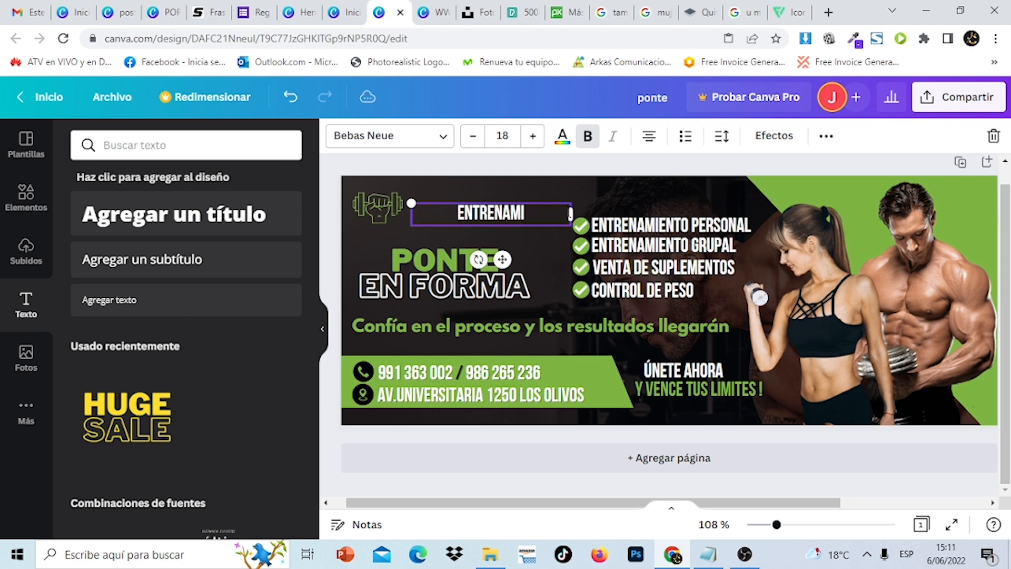
{"action": "key", "text": "BackSpace"}
{"action": "key", "text": "BackSpace"}
{"action": "key", "text": "BackSpace"}
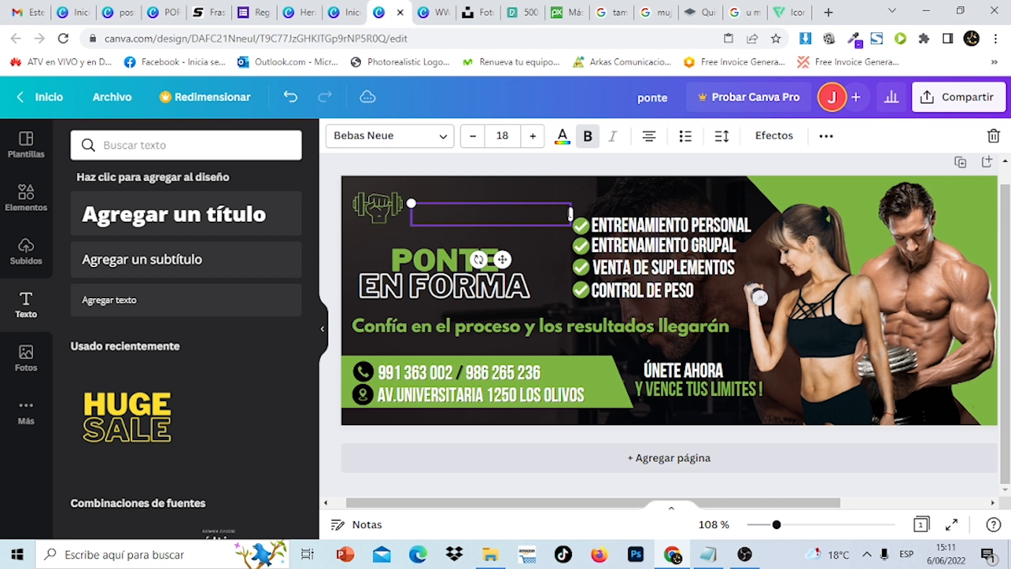
{"action": "type", "text": "GYM POWER"}
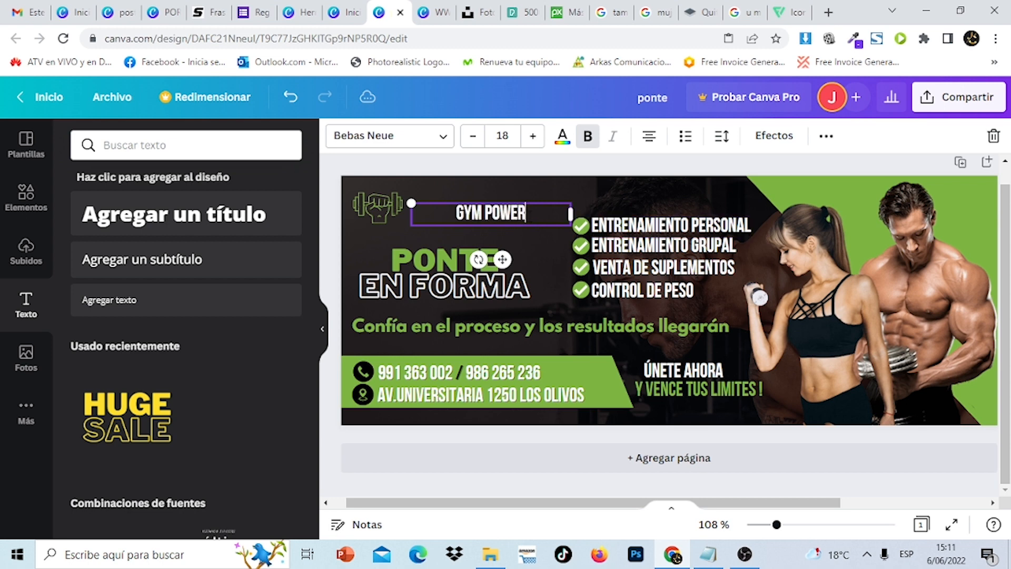
{"action": "key", "text": "shift+Left"}
{"action": "key", "text": "shift+Left"}
{"action": "key", "text": "shift+Left"}
{"action": "key", "text": "shift+Left"}
{"action": "key", "text": "shift+Left"}
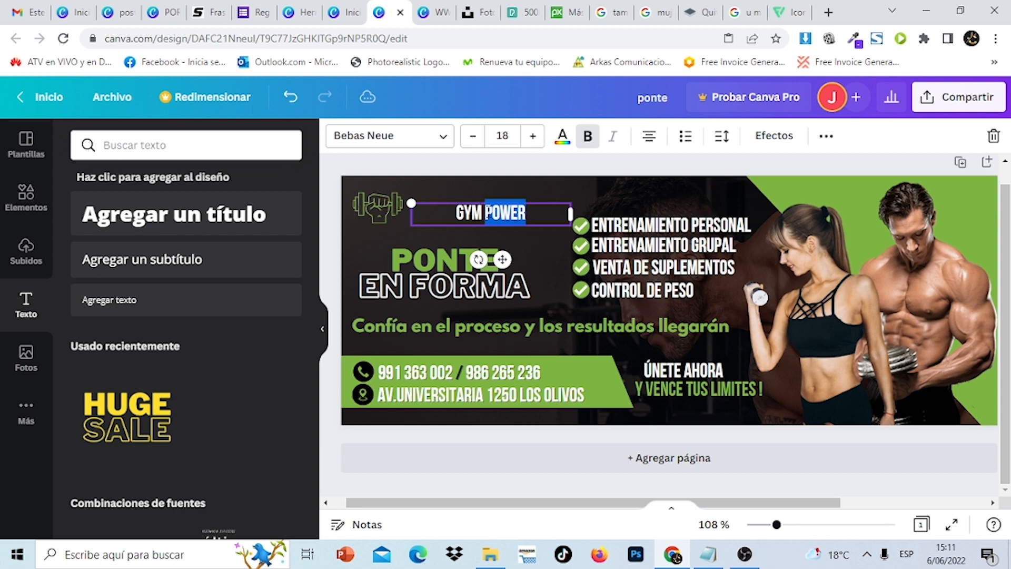
{"action": "left_click", "coordinate": [562, 136]}
{"action": "left_click", "coordinate": [168, 213]}
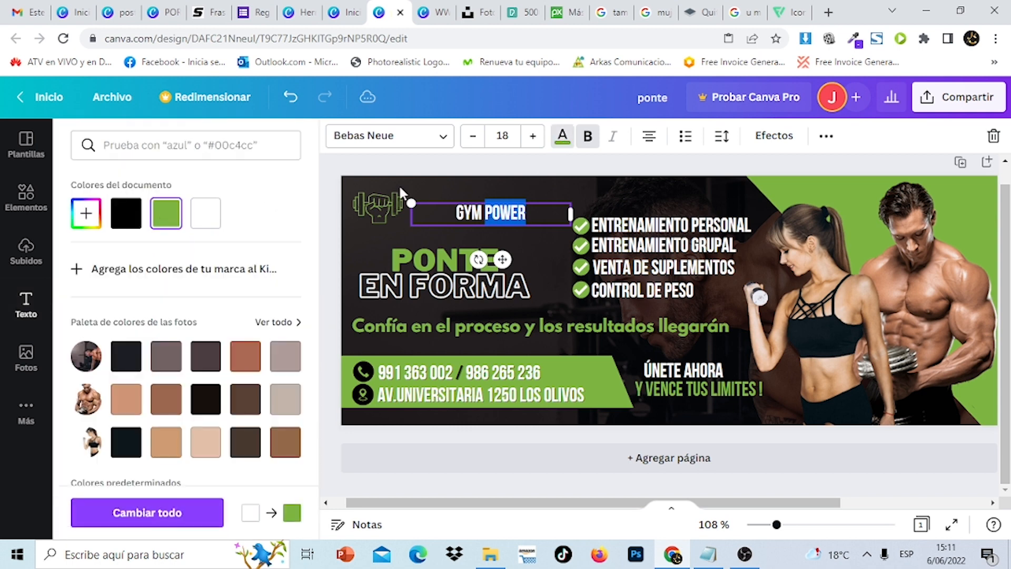
{"action": "left_click", "coordinate": [465, 162]}
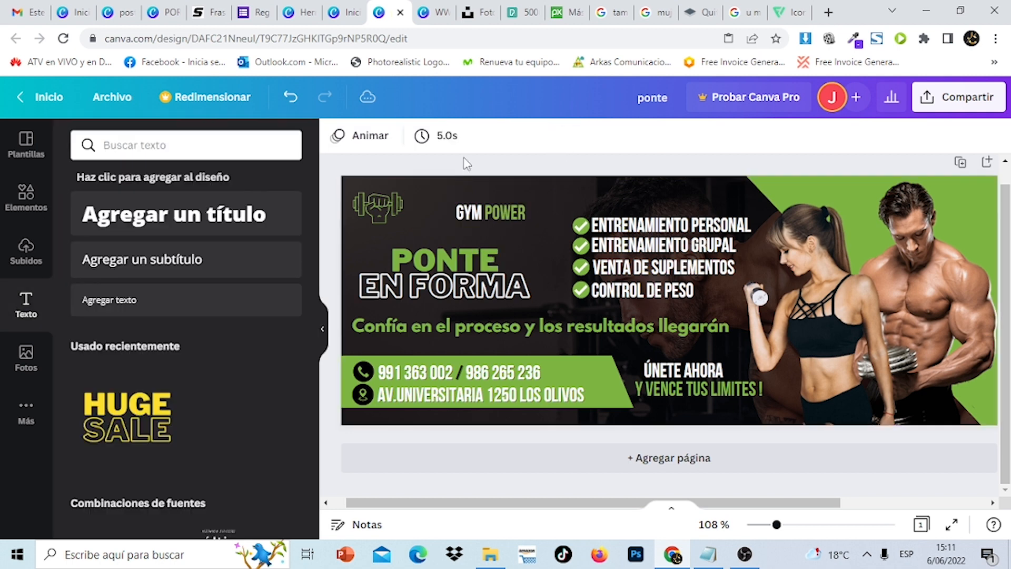
- Enlarge GYM POWER to size 22 and position it next to the logo
{"action": "left_click", "coordinate": [486, 212]}
{"action": "left_click_drag", "start_coordinate": [486, 212], "coordinate": [450, 211]}
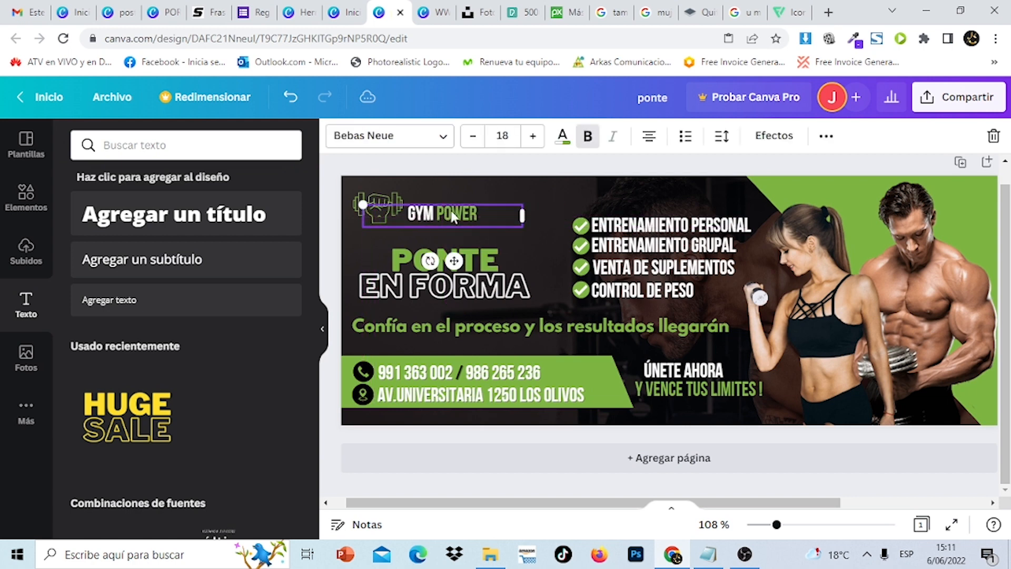
{"action": "left_click", "coordinate": [533, 136]}
{"action": "left_click", "coordinate": [533, 136]}
{"action": "left_click", "coordinate": [533, 136]}
{"action": "left_click", "coordinate": [538, 141]}
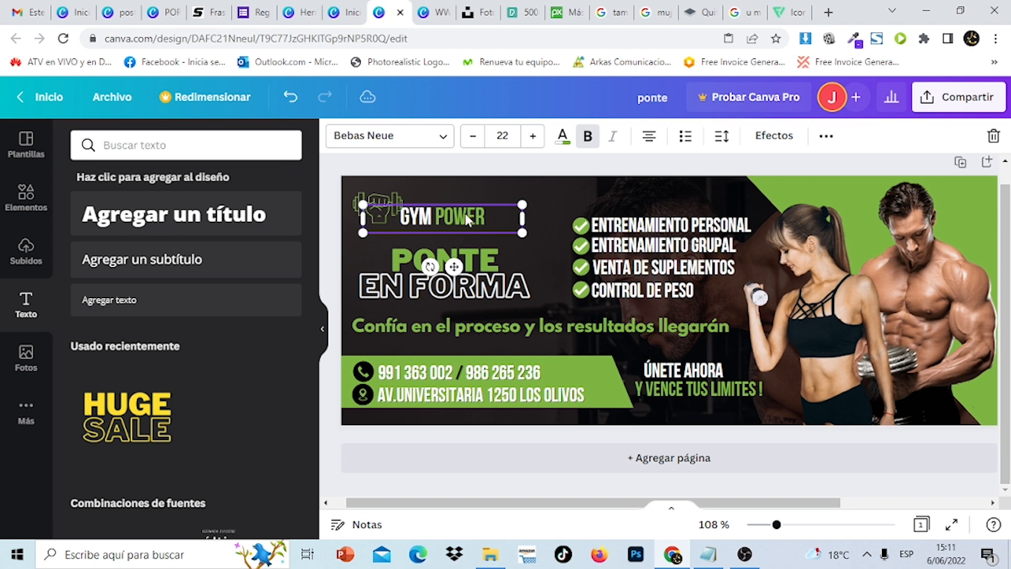
{"action": "left_click_drag", "start_coordinate": [465, 214], "coordinate": [473, 216]}
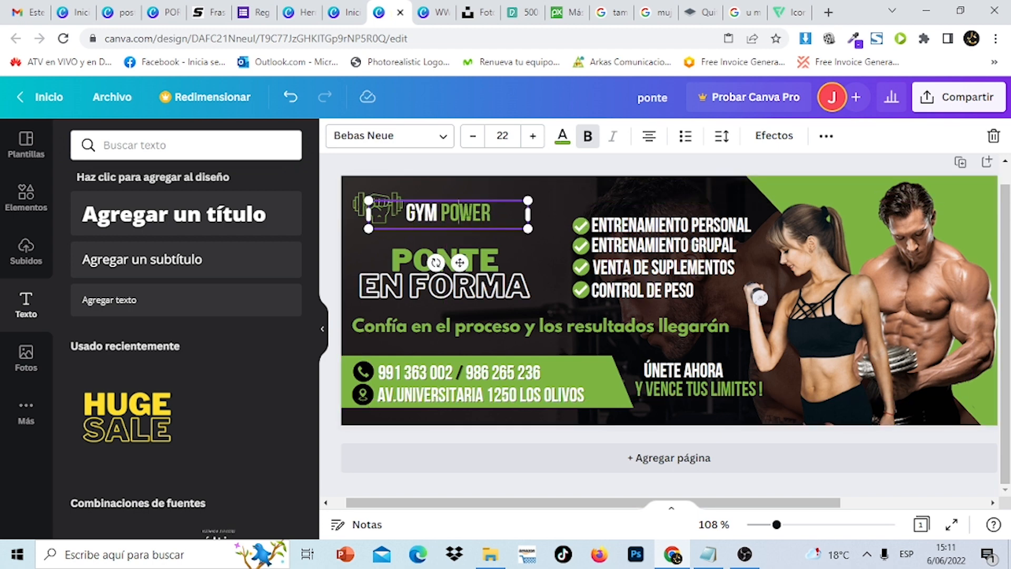
{"action": "left_click", "coordinate": [497, 168]}
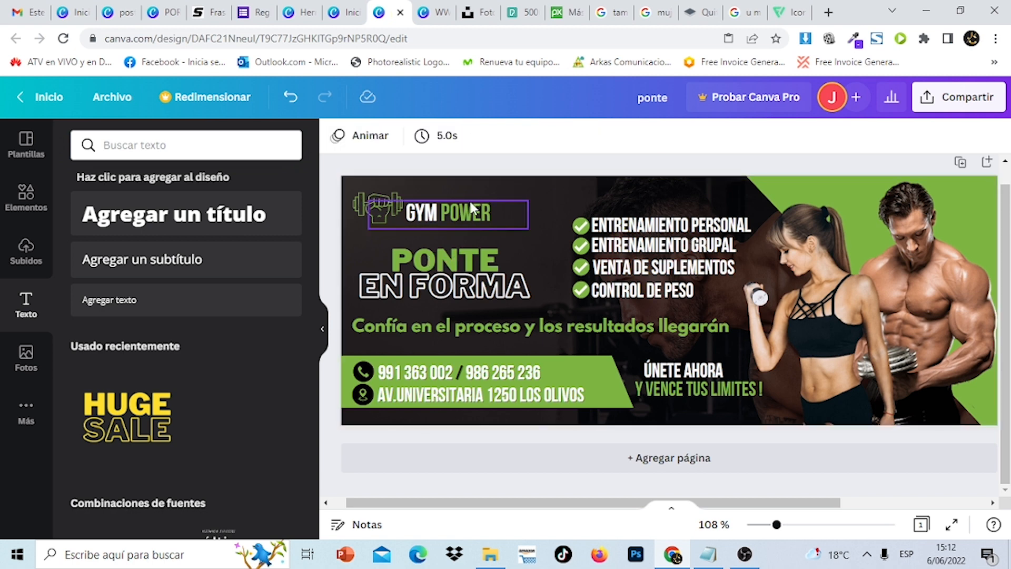
- Slightly increase the PONTE EN FORMA title's line spacing
{"action": "left_click", "coordinate": [474, 269]}
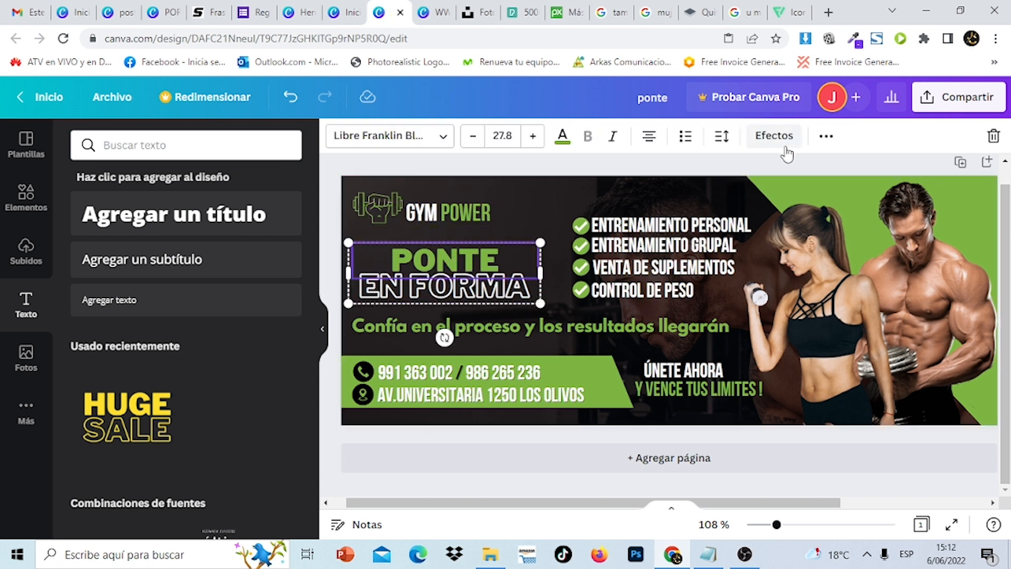
{"action": "left_click", "coordinate": [723, 141]}
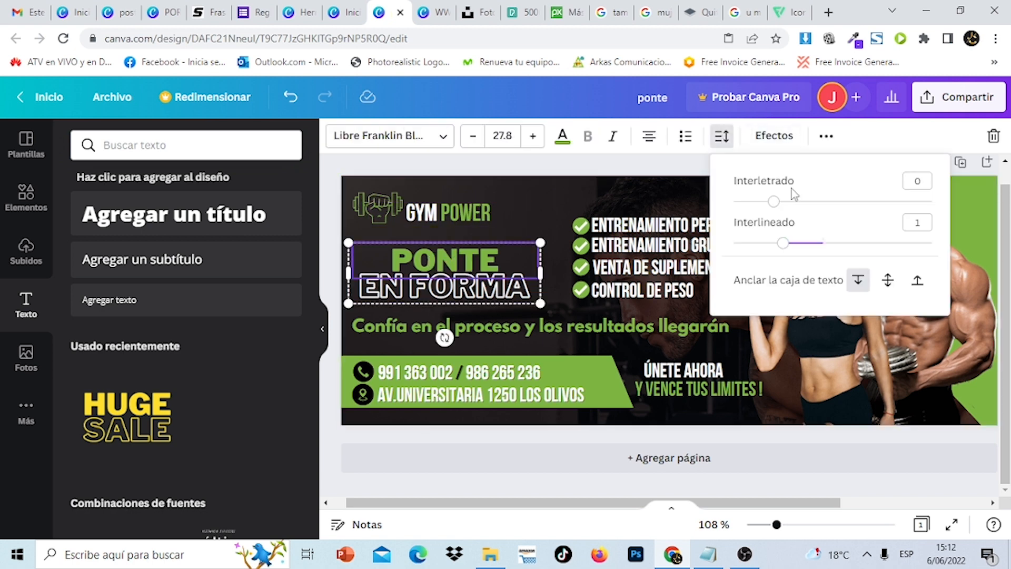
{"action": "mouse_move", "coordinate": [780, 243]}
{"action": "left_mouse_down"}
{"action": "mouse_move", "coordinate": [816, 243]}
{"action": "mouse_move", "coordinate": [792, 243]}
{"action": "left_mouse_up"}
- Set PONTE EN FORMA to letter spacing 24 and line spacing about 1.27, then raise it slightly
{"action": "left_click_drag", "start_coordinate": [776, 203], "coordinate": [780, 201]}
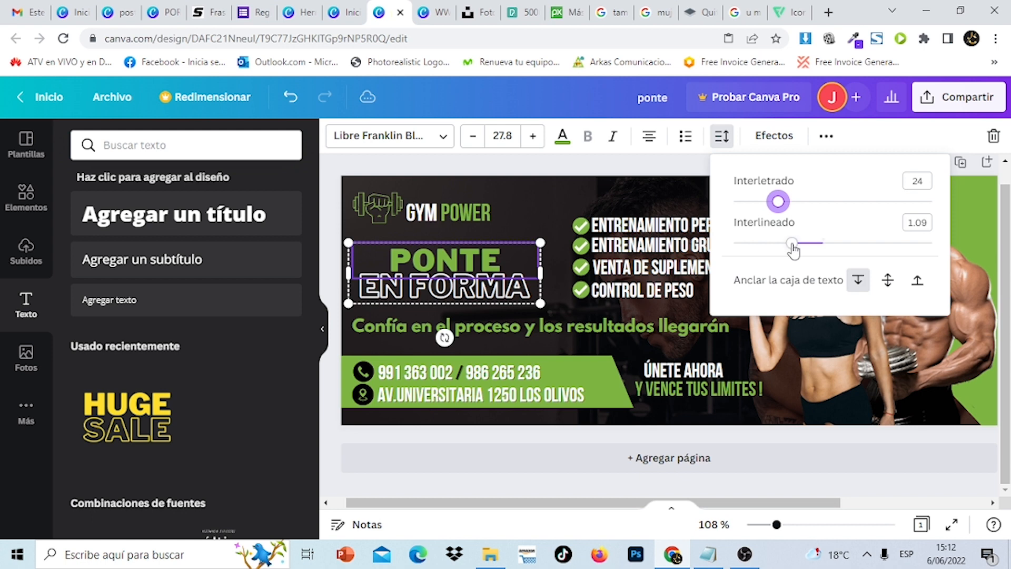
{"action": "mouse_move", "coordinate": [792, 245]}
{"action": "left_mouse_down"}
{"action": "mouse_move", "coordinate": [824, 243]}
{"action": "mouse_move", "coordinate": [810, 242]}
{"action": "left_mouse_up"}
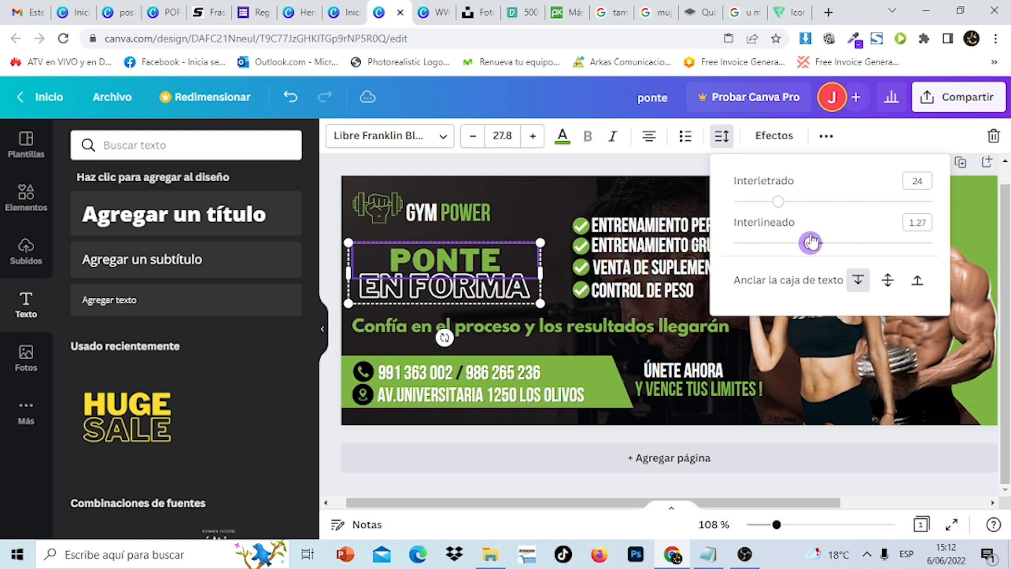
{"action": "left_click", "coordinate": [587, 162]}
{"action": "left_click", "coordinate": [586, 160]}
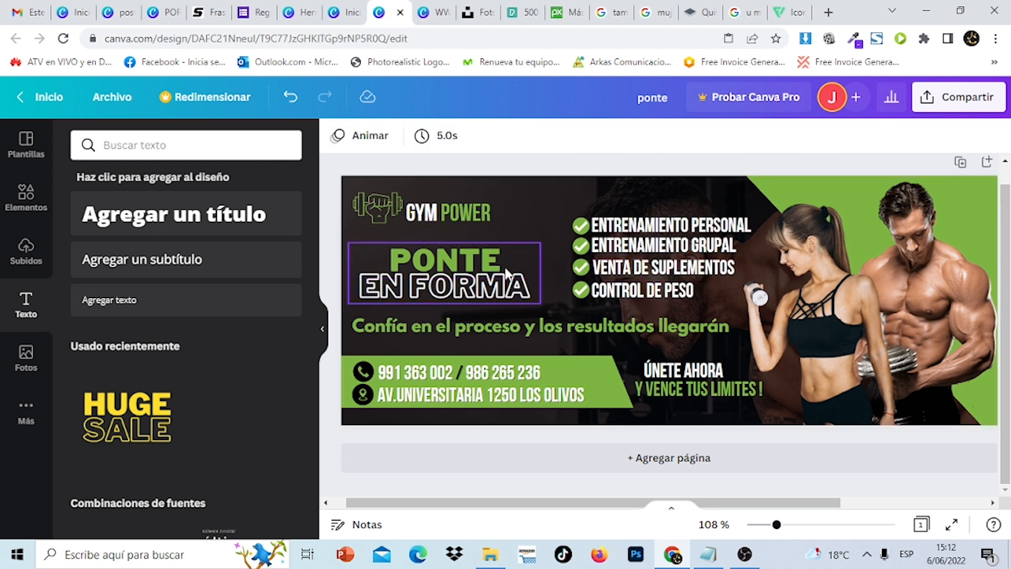
{"action": "left_click_drag", "start_coordinate": [460, 266], "coordinate": [460, 258]}
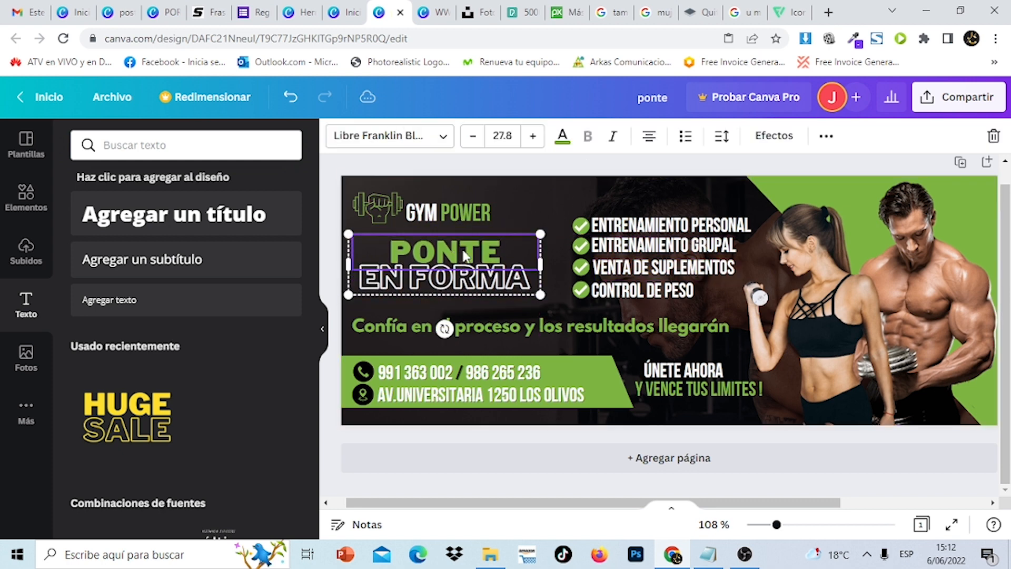
{"action": "left_click", "coordinate": [589, 326]}
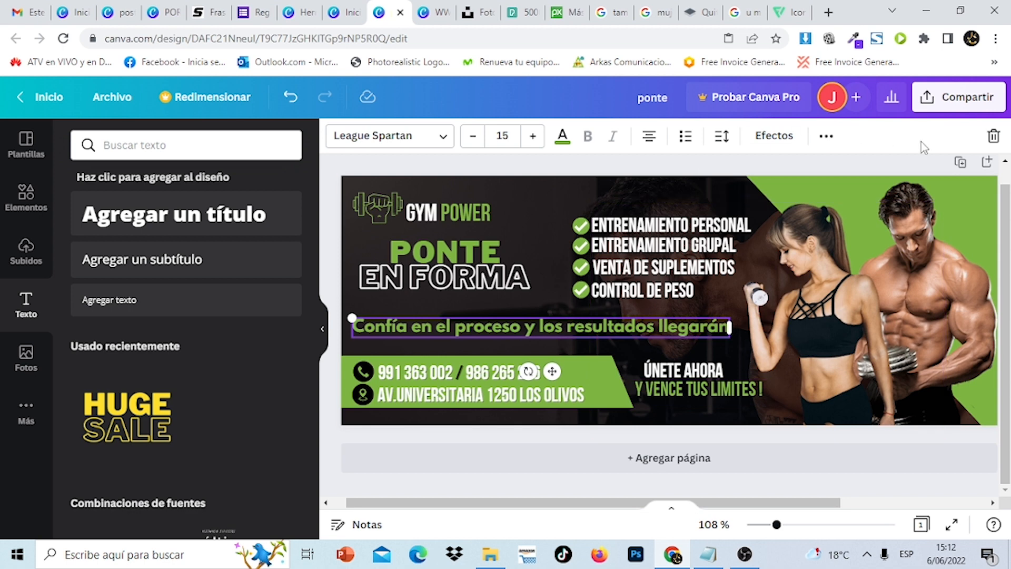
- Download the 820×312 cover as a PNG and open ponte.png in Photos
{"action": "left_click", "coordinate": [805, 168]}
{"action": "left_click", "coordinate": [987, 111]}
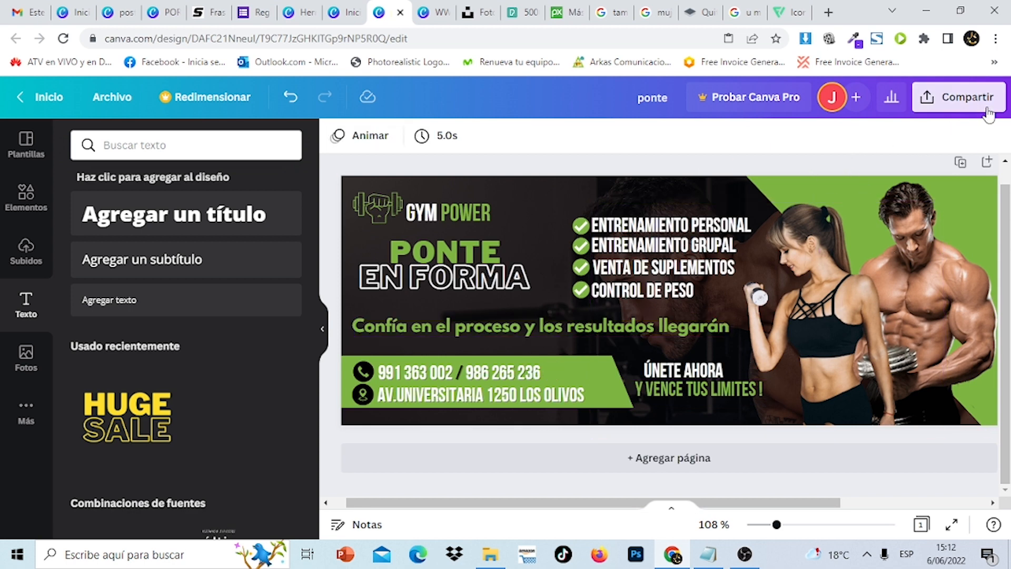
{"action": "left_click", "coordinate": [825, 455]}
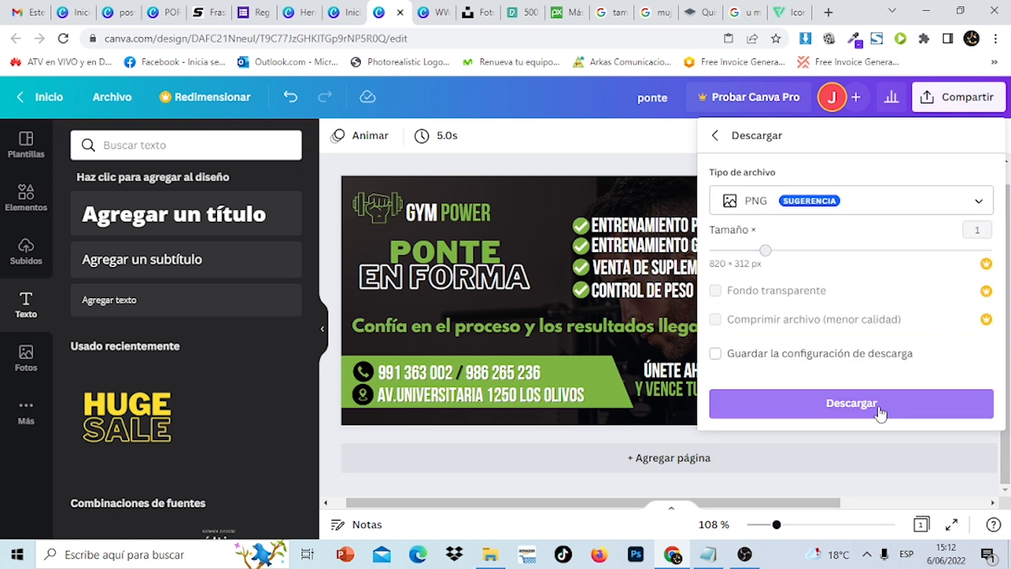
{"action": "left_click", "coordinate": [881, 413]}
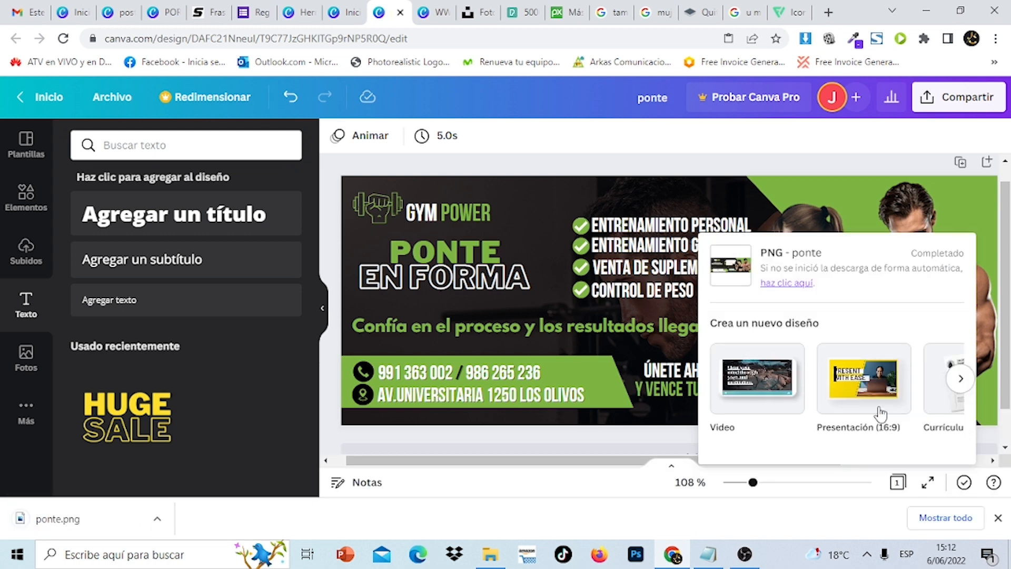
{"action": "left_click", "coordinate": [732, 265]}
{"action": "left_click", "coordinate": [88, 525]}
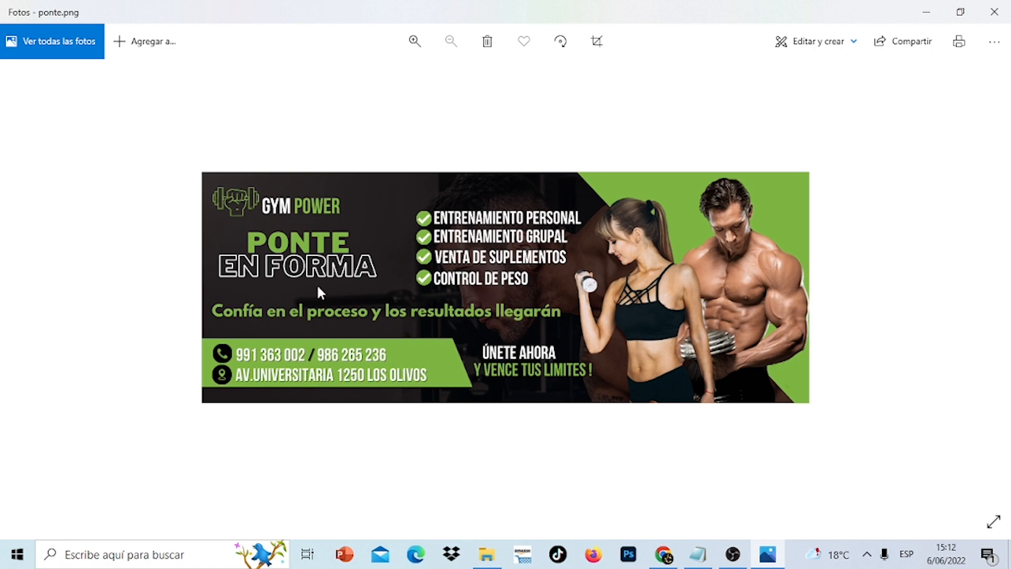
{"action": "scroll", "coordinate": [317, 283], "scroll_direction": "up", "scroll_amount": 2}
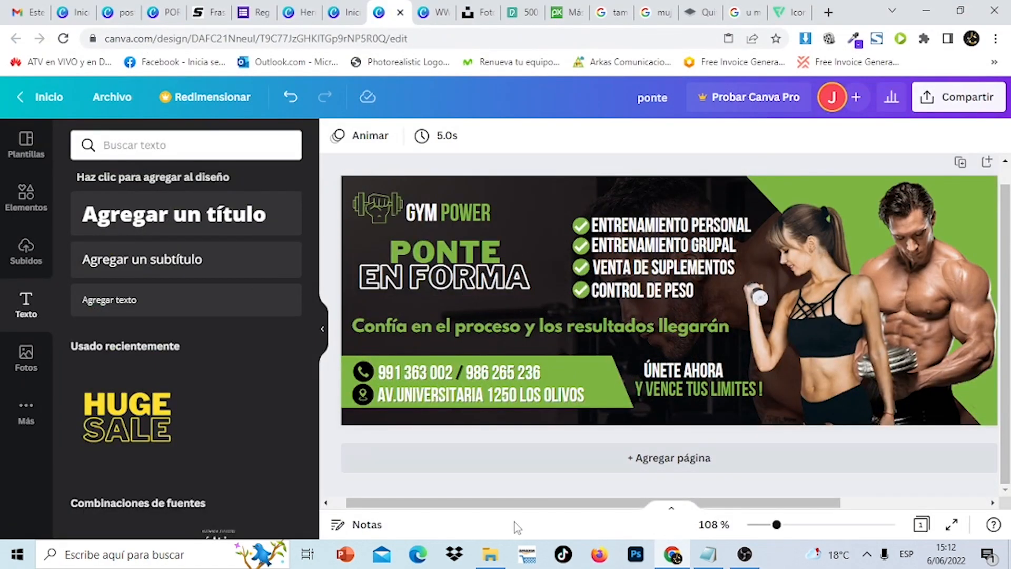
{"action": "mouse_move", "coordinate": [490, 553]}
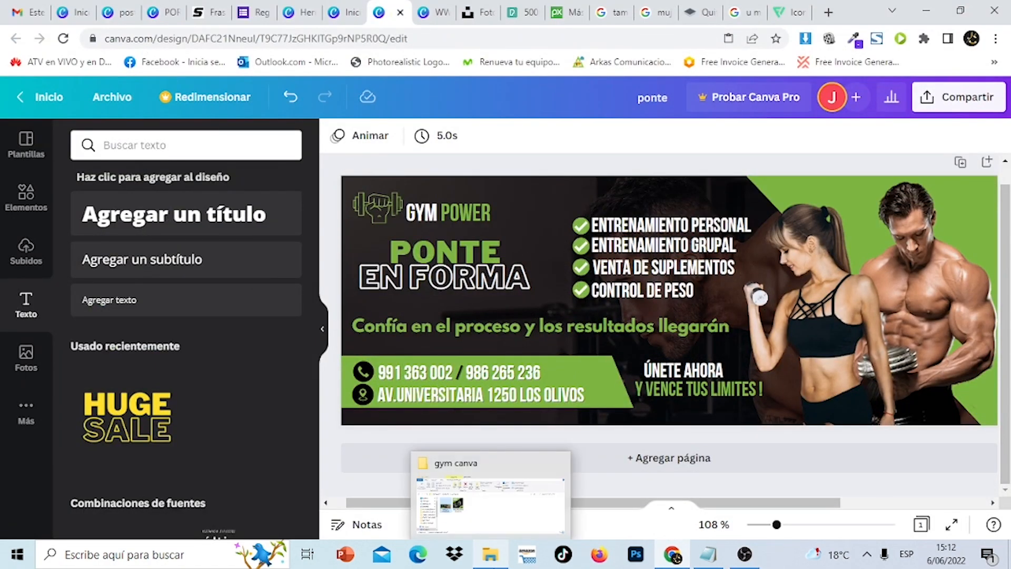
{"action": "left_click", "coordinate": [535, 487]}
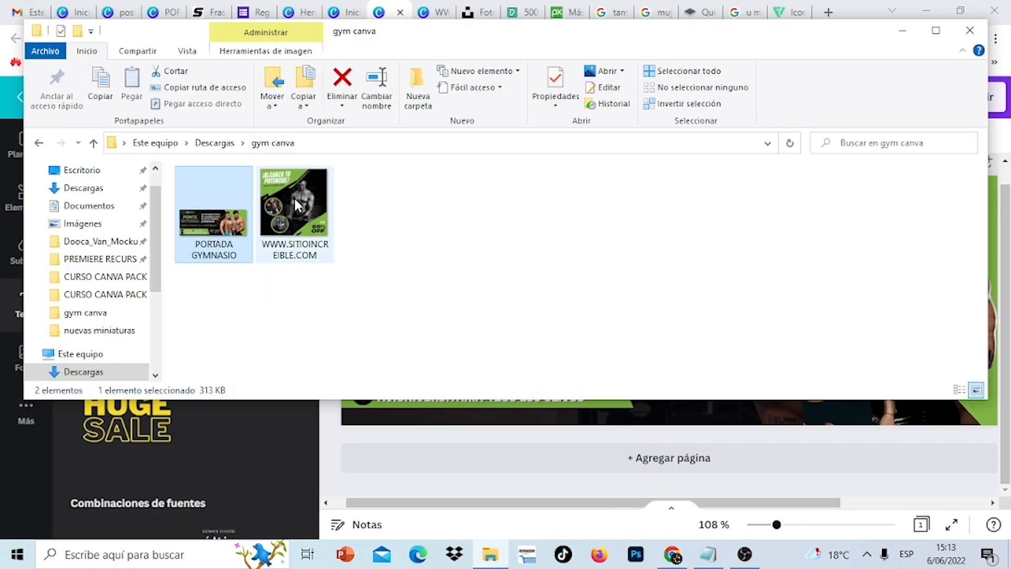
{"action": "left_click", "coordinate": [83, 187]}
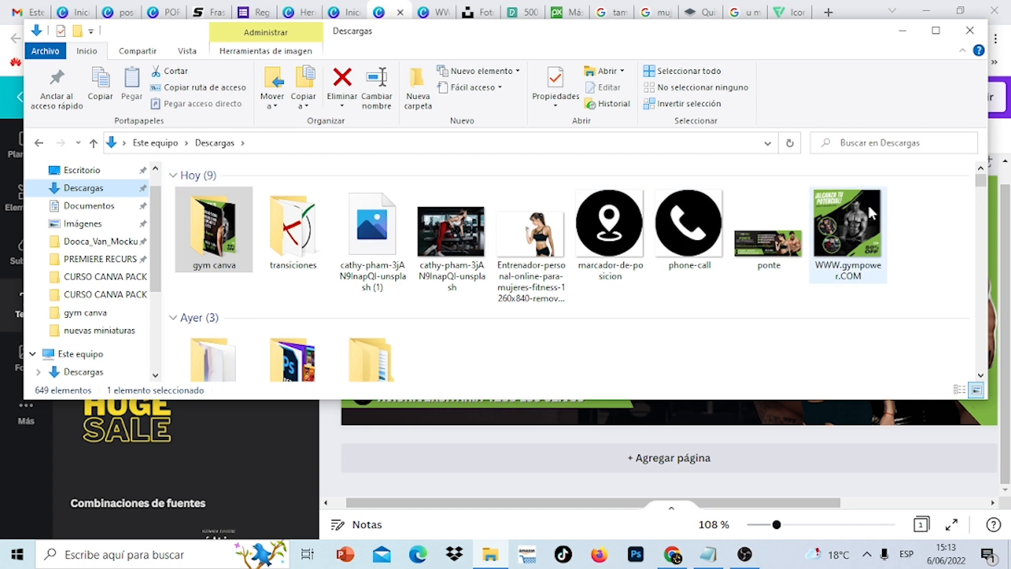
{"action": "double_click", "coordinate": [868, 203]}
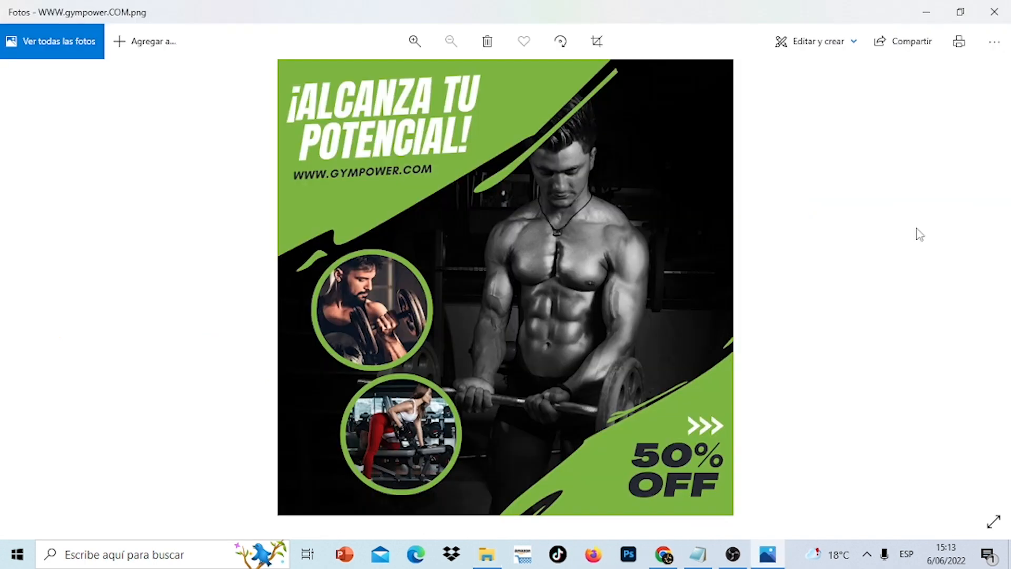
{"action": "left_click", "coordinate": [994, 11]}
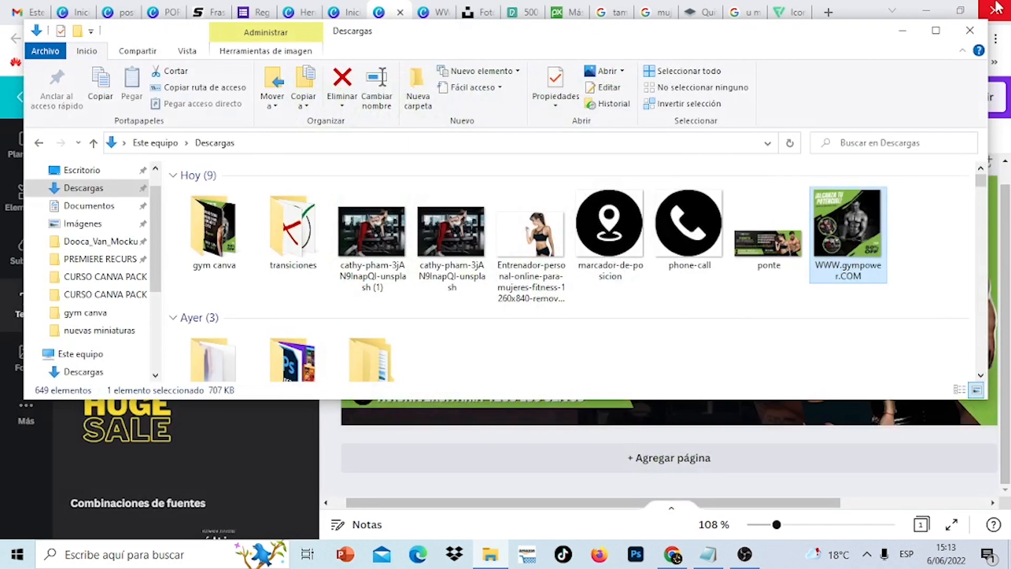
{"action": "left_click", "coordinate": [970, 30]}
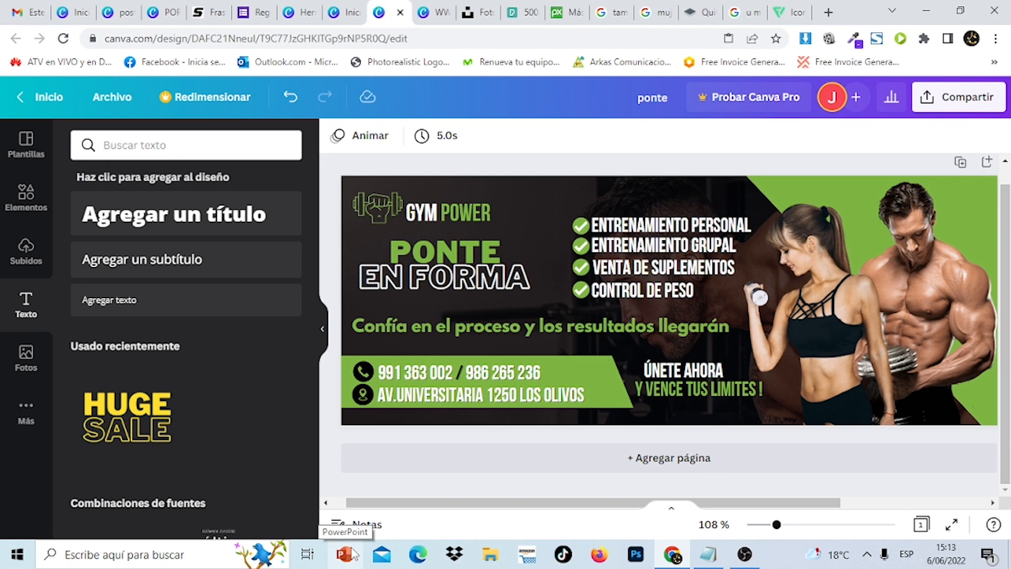
{"action": "left_click", "coordinate": [515, 12]}
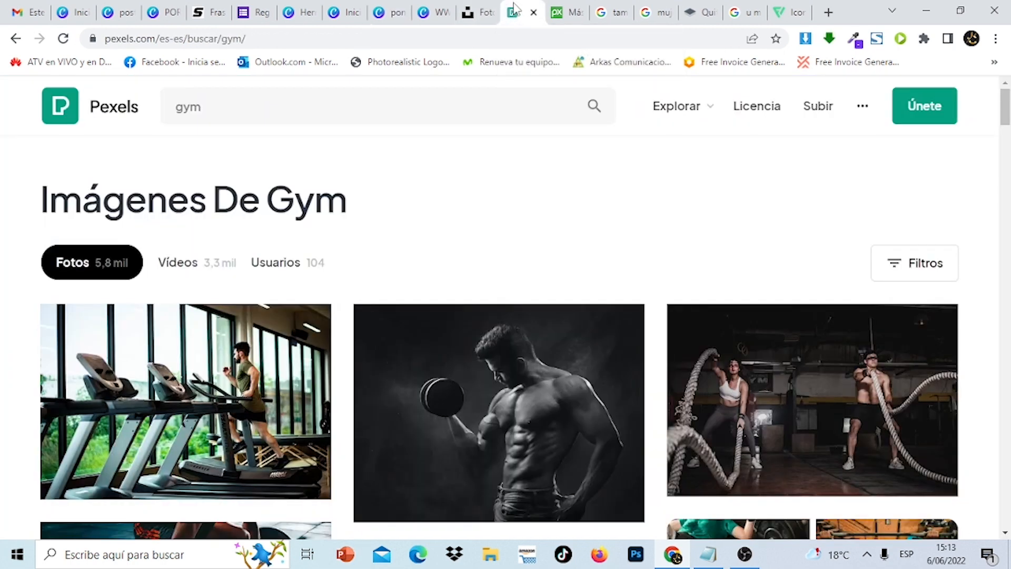
{"action": "left_click", "coordinate": [561, 11]}
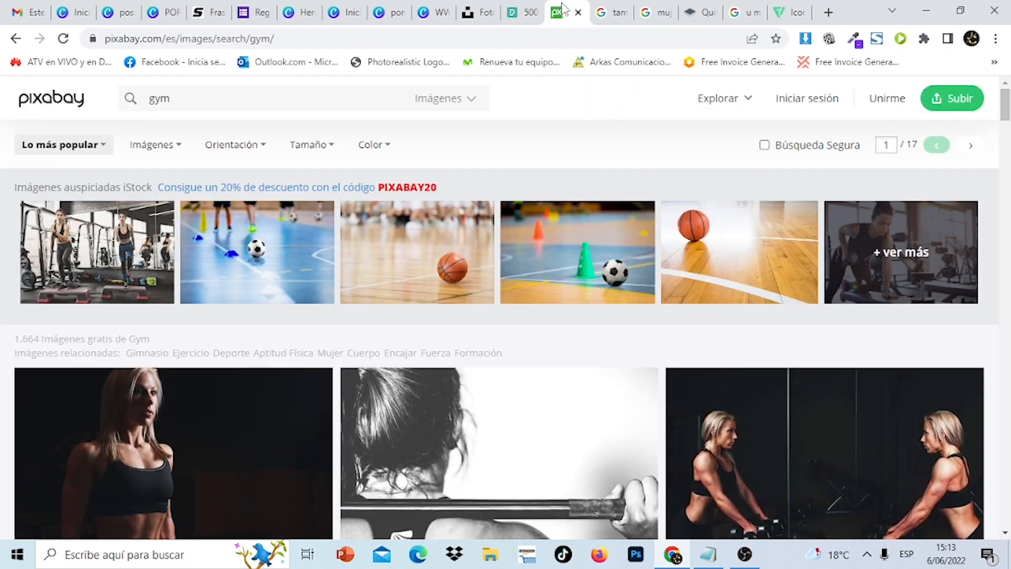
{"action": "scroll", "coordinate": [1008, 392], "scroll_direction": "down", "scroll_amount": 7}
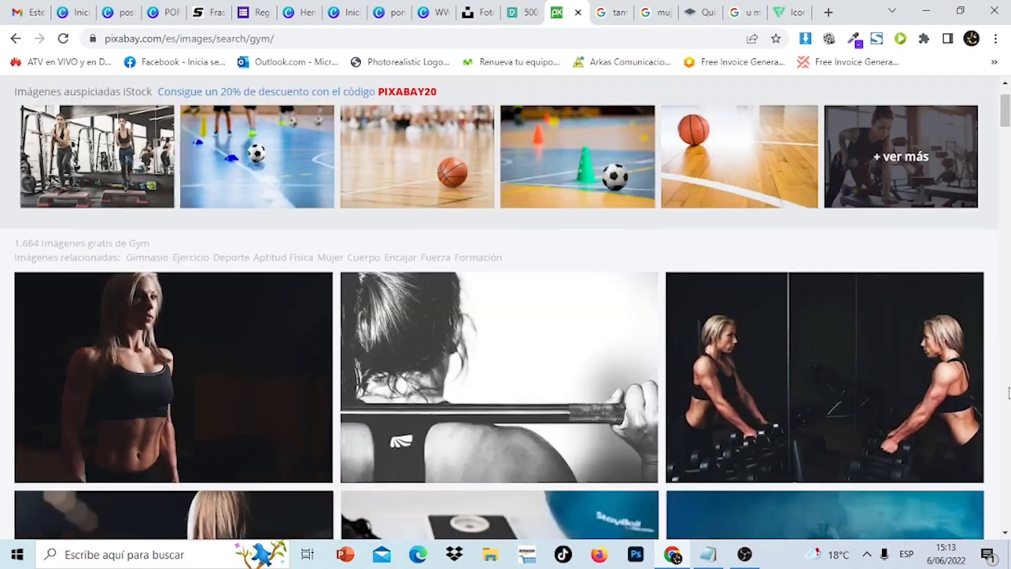
{"action": "scroll", "coordinate": [1008, 393], "scroll_direction": "down", "scroll_amount": 10}
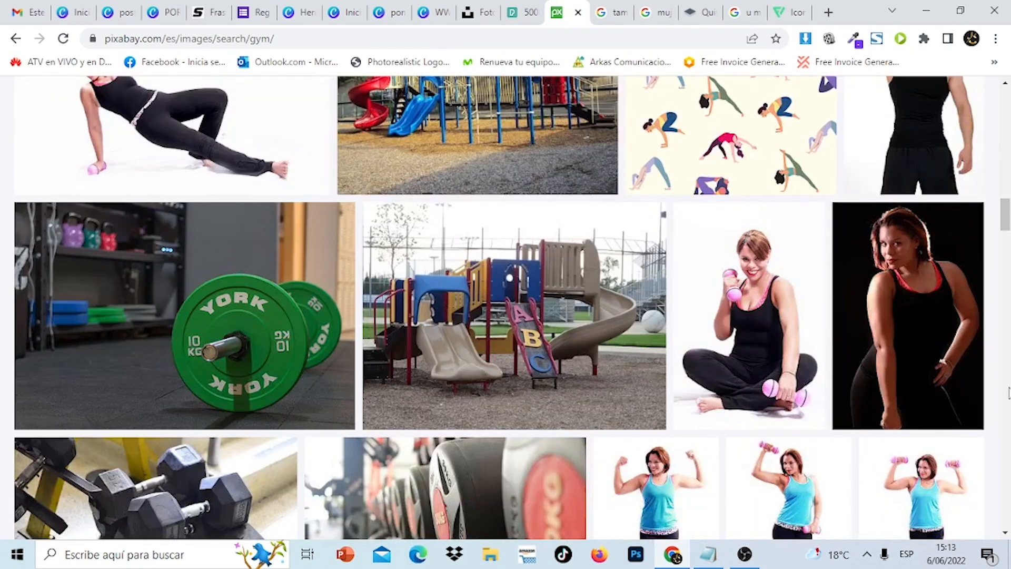
{"action": "left_click", "coordinate": [520, 11]}
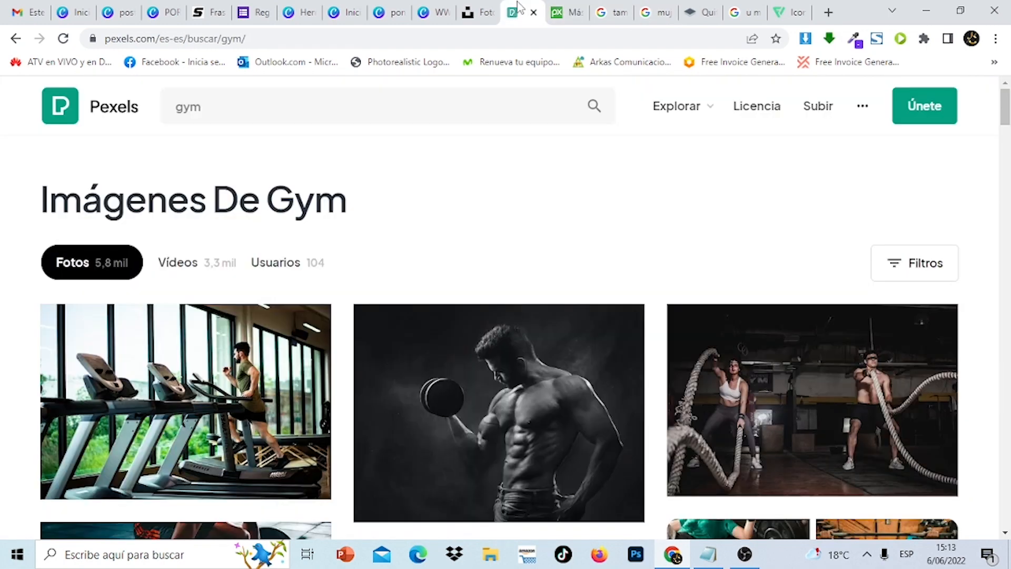
{"action": "left_click", "coordinate": [396, 10]}
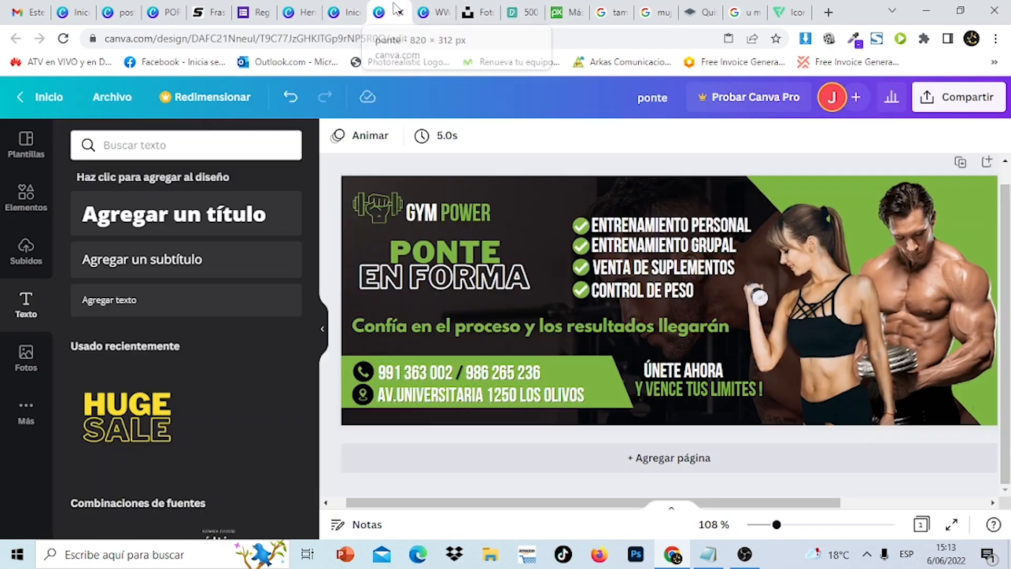
- Browse Canva's Subidos uploads, then switch to the remove.bg tab with the woman's cut-out
{"action": "left_click", "coordinate": [29, 252]}
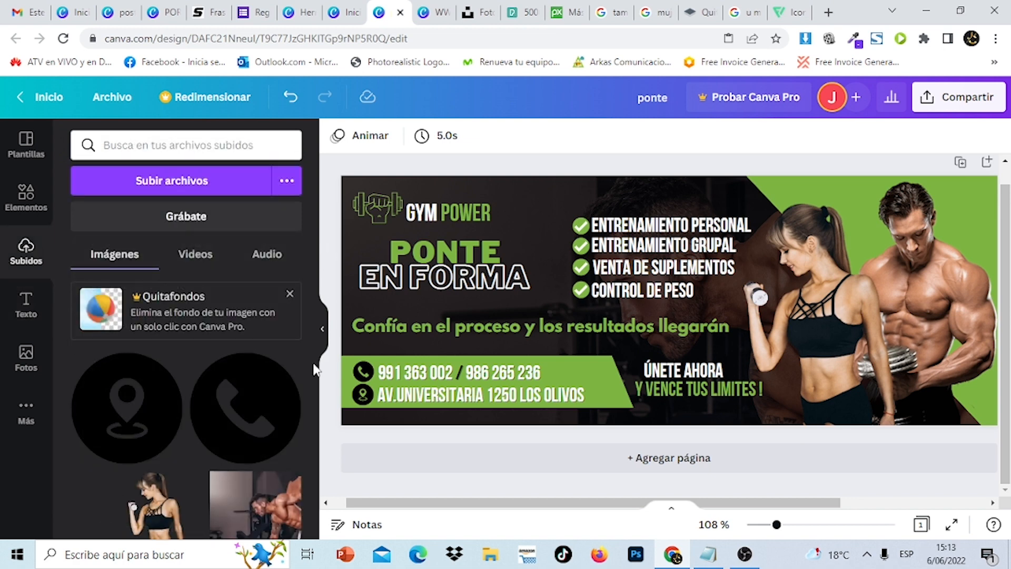
{"action": "scroll", "coordinate": [307, 437], "scroll_direction": "down", "scroll_amount": 1}
{"action": "scroll", "coordinate": [305, 469], "scroll_direction": "up", "scroll_amount": 1}
{"action": "left_click", "coordinate": [699, 12]}
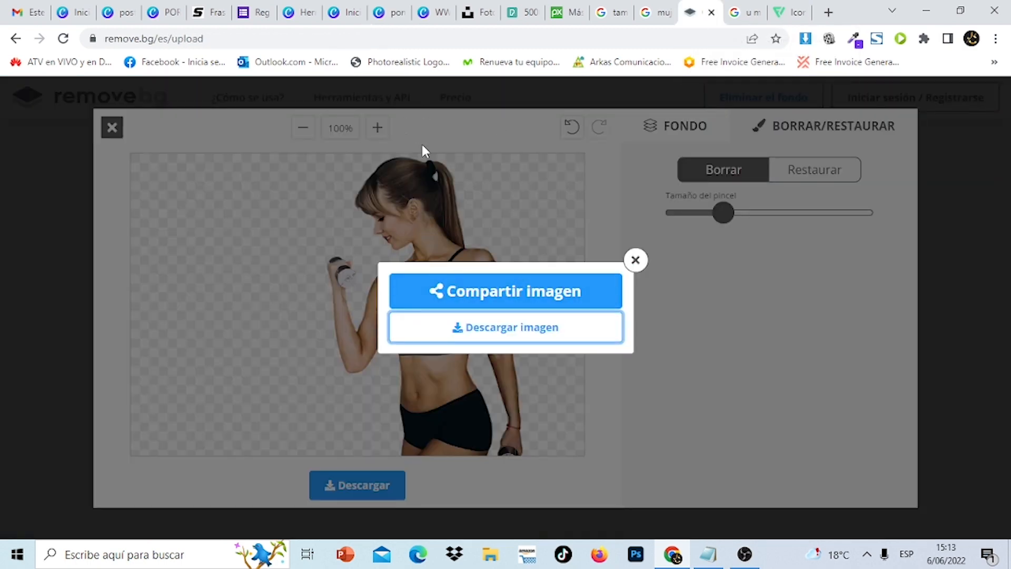
- Review Flaticon's ubicacion icon results, then go to the Google Forms 'Registro' templates page
{"action": "left_click", "coordinate": [791, 9]}
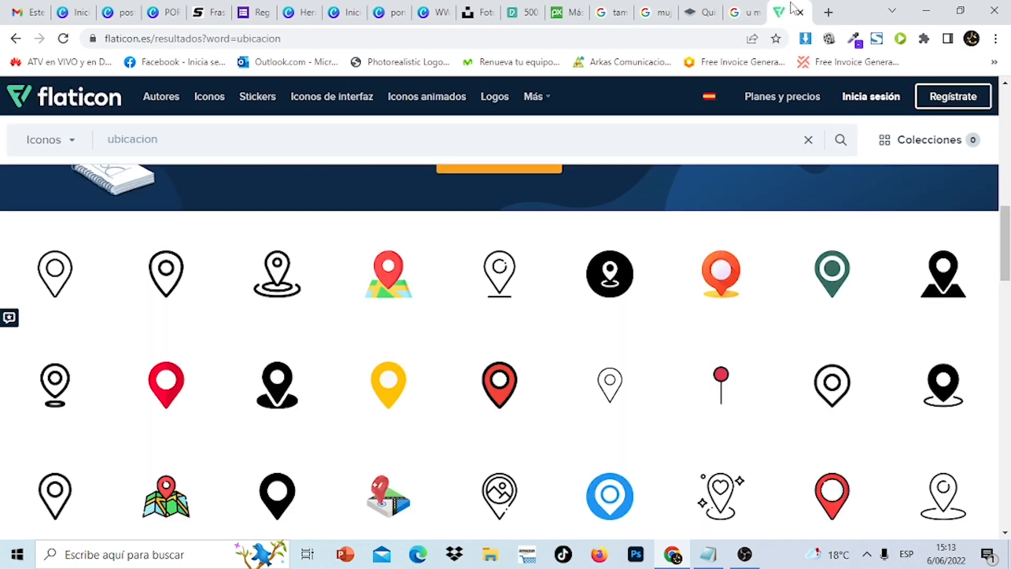
{"action": "left_click", "coordinate": [429, 12]}
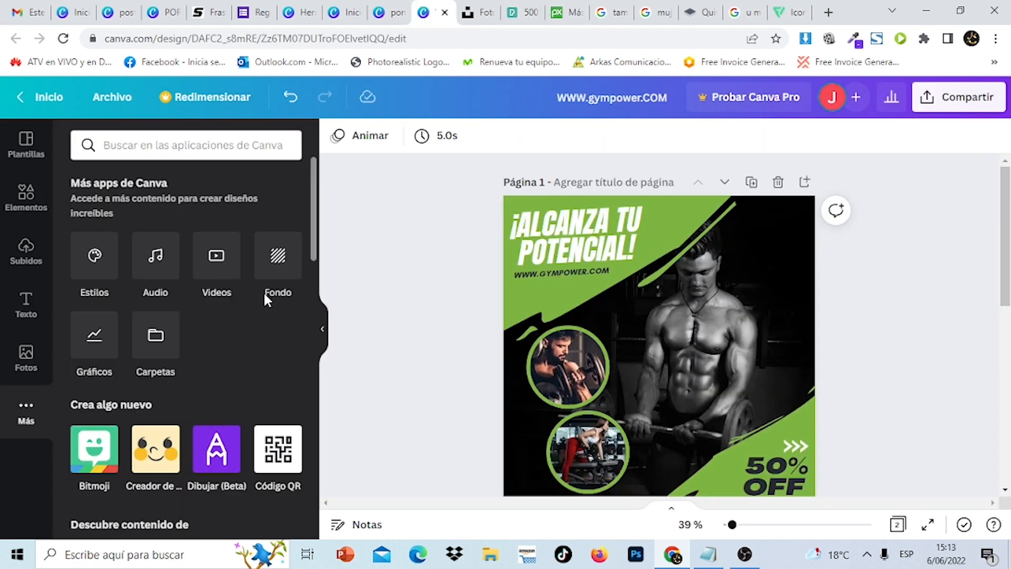
{"action": "left_click", "coordinate": [789, 8]}
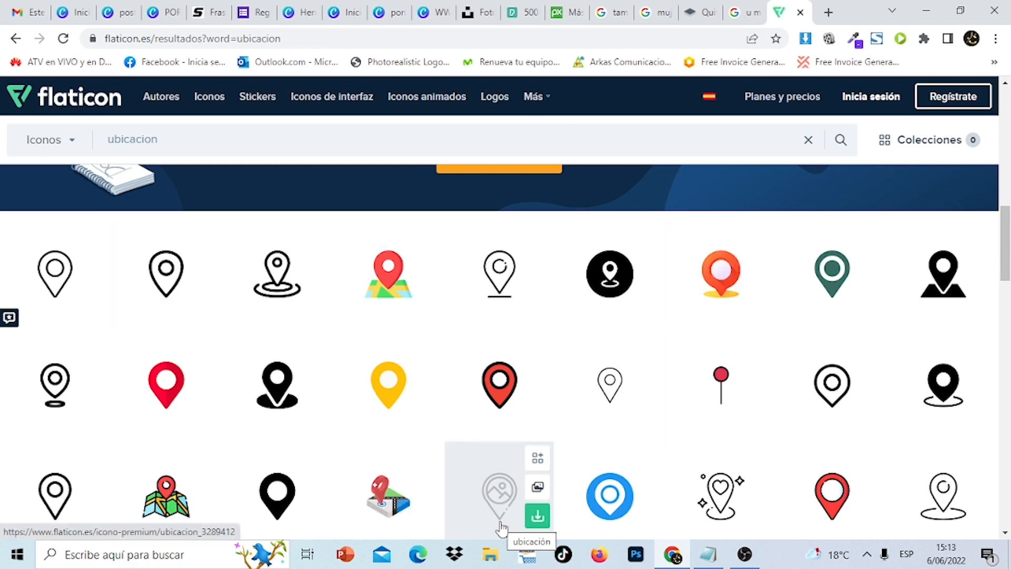
{"action": "left_click", "coordinate": [267, 5]}
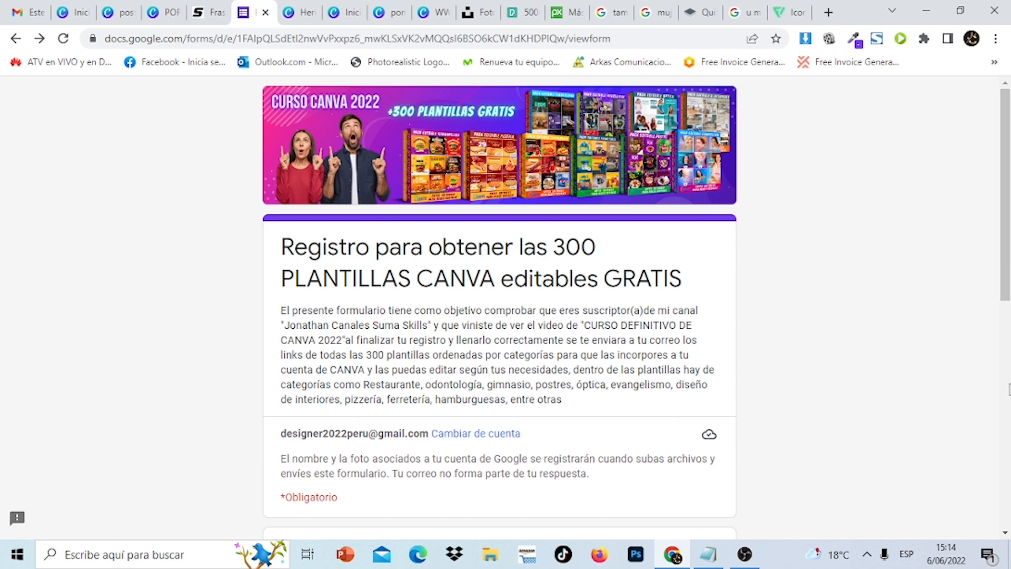
- Scroll the registration form, pass the 'u mayuscula con tilde' search tab, then return to the Canva design
{"action": "left_click", "coordinate": [1007, 389]}
{"action": "left_click_drag", "start_coordinate": [1007, 385], "coordinate": [1006, 207]}
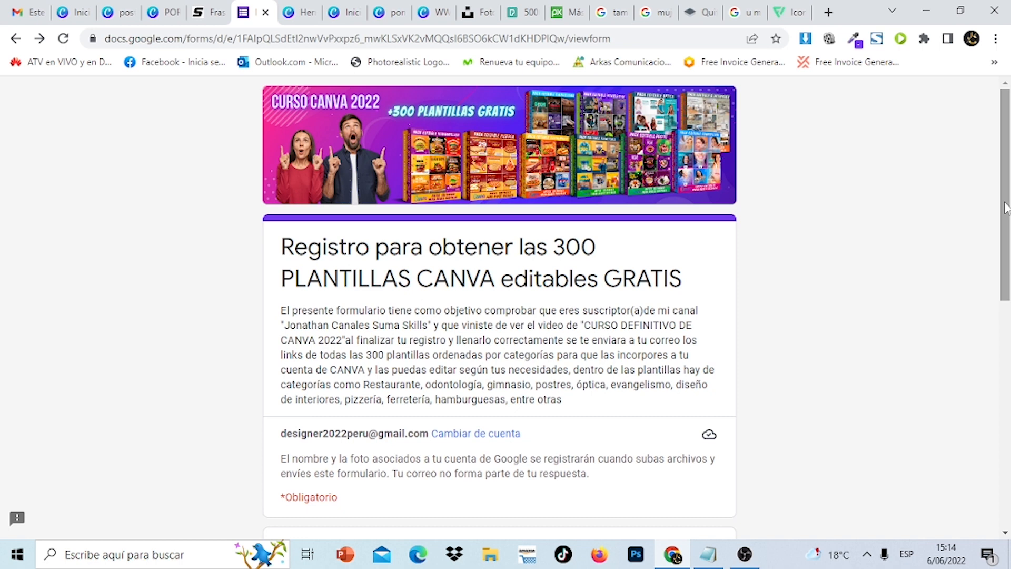
{"action": "left_click", "coordinate": [744, 12]}
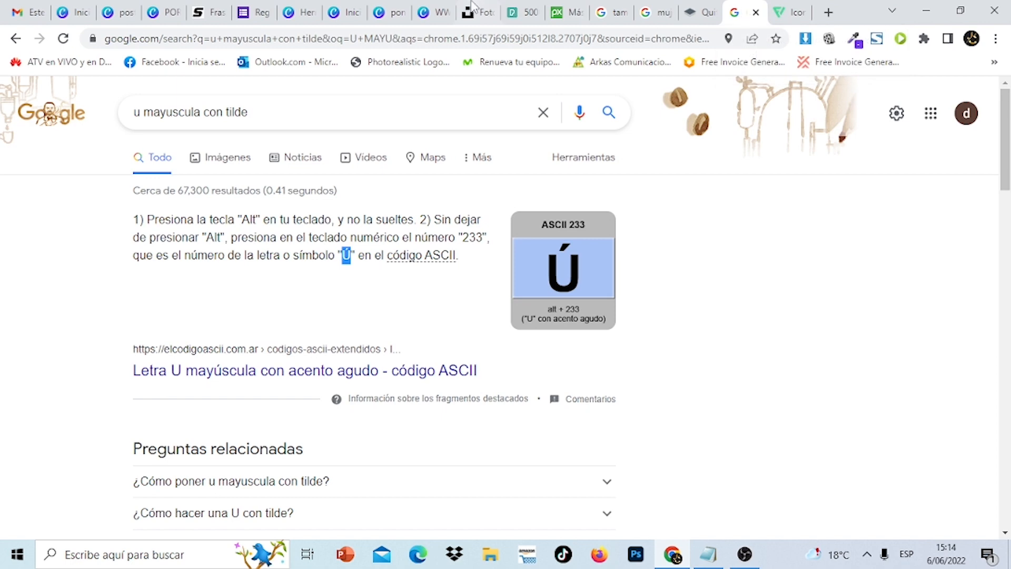
{"action": "left_click", "coordinate": [441, 9]}
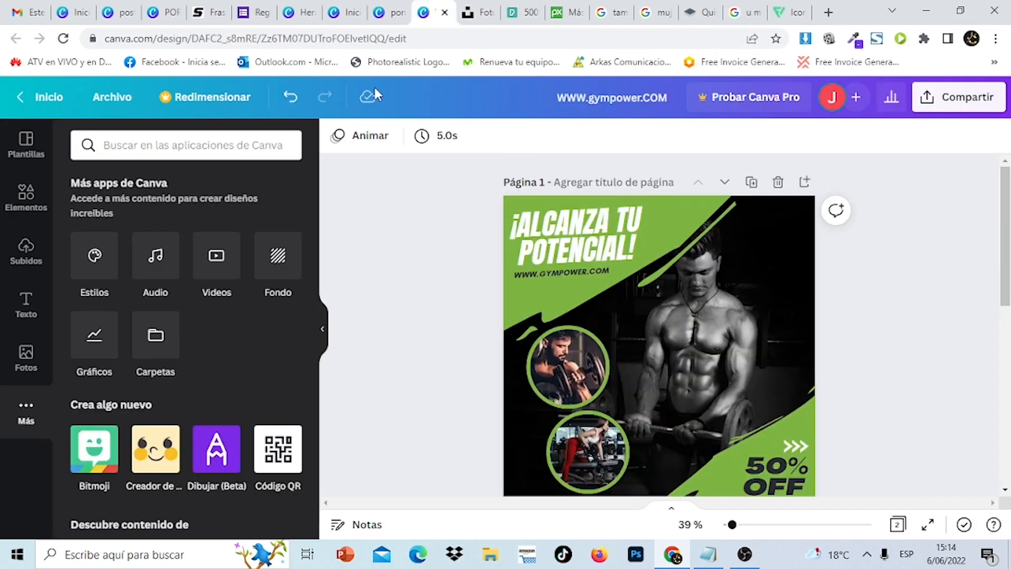